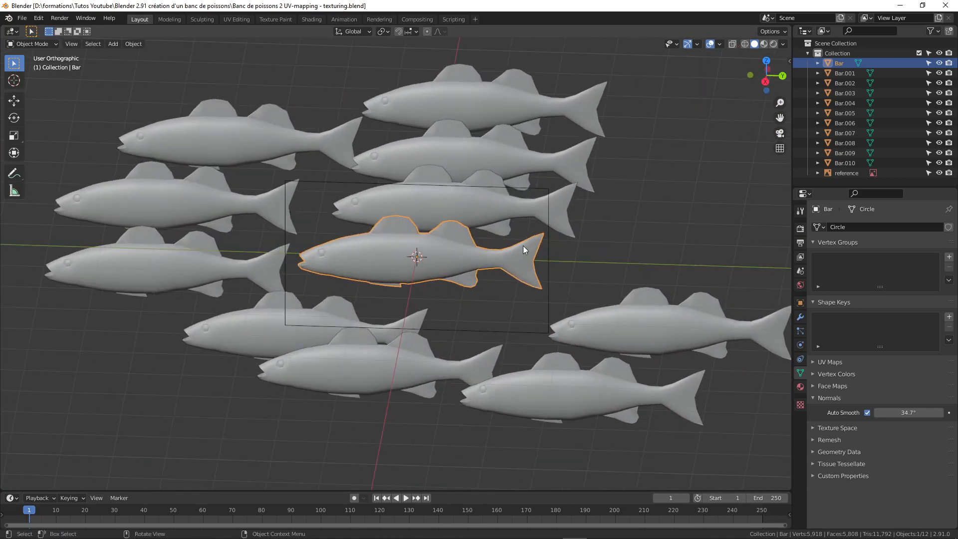
Step: Hide the sea-bass reference image in the viewport while keeping the fish models visible
click(549, 188)
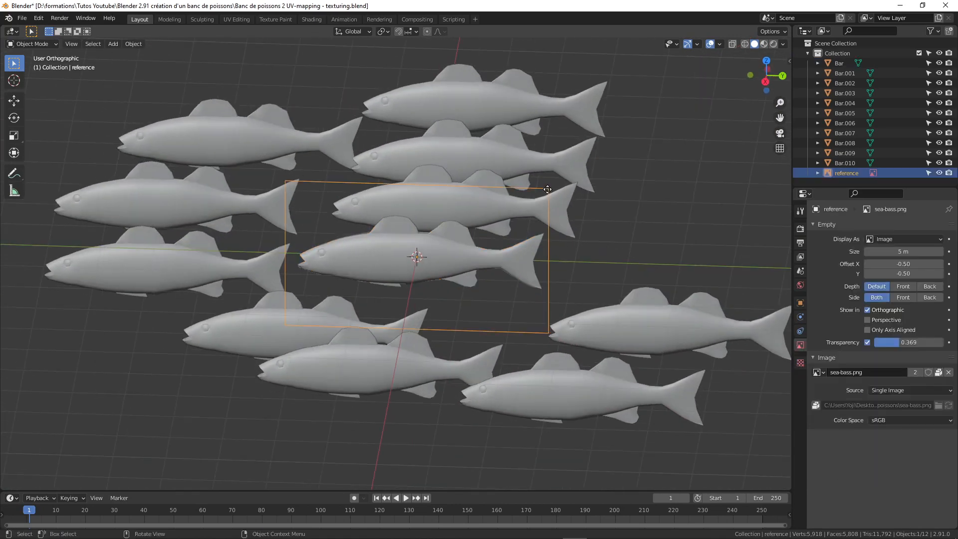
click(939, 53)
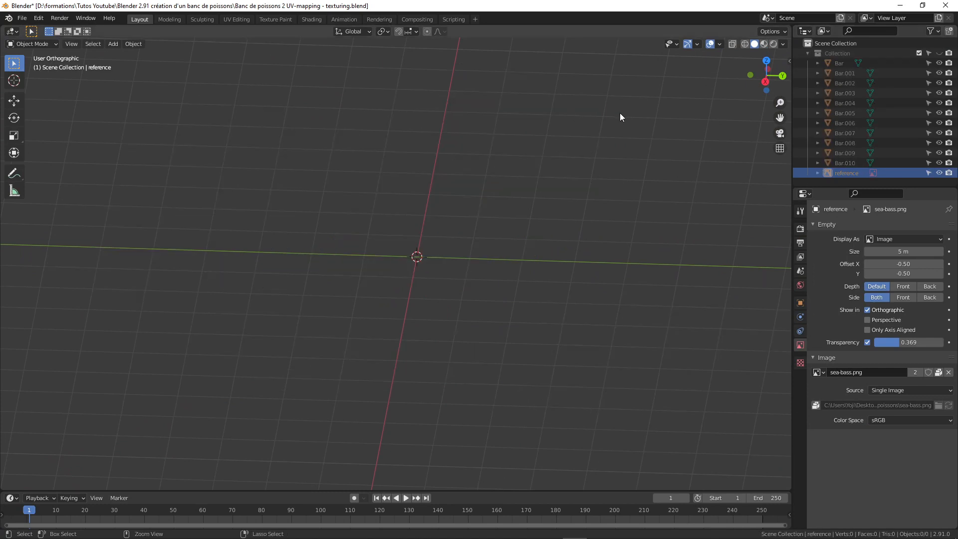
click(940, 52)
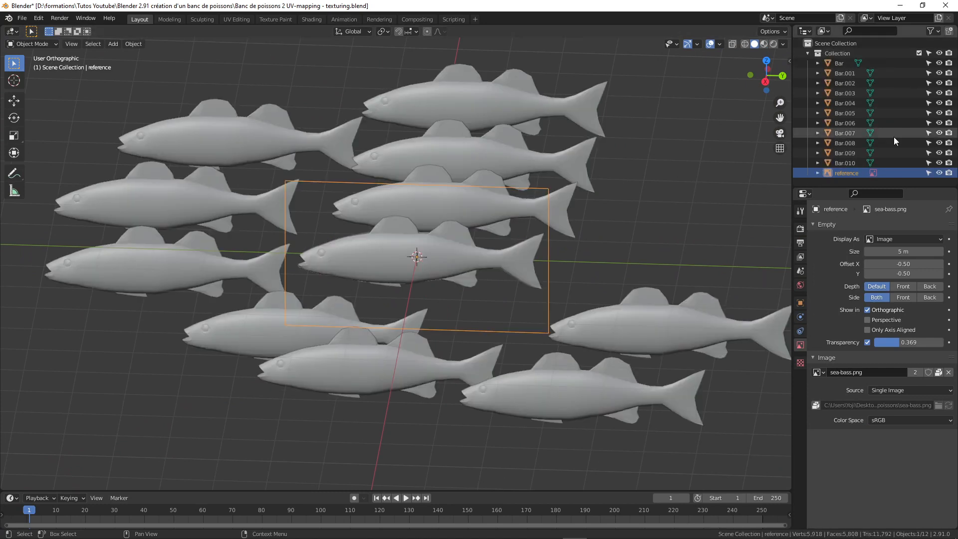
click(940, 173)
scroll(504, 212, down, 4)
scroll(459, 226, up, 3)
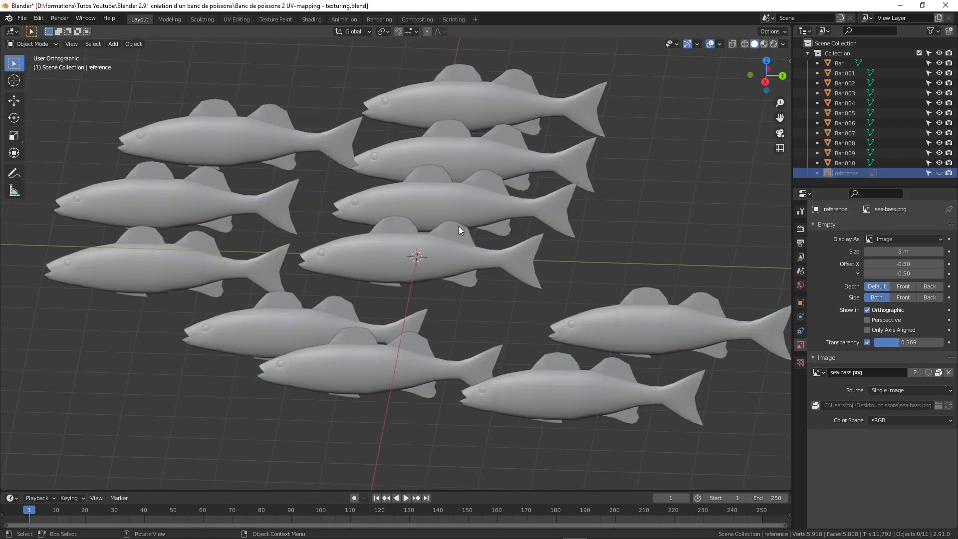
Step: Delete all the duplicate fish, Bar.001 to Bar.010, keeping only the original Bar object
click(421, 263)
middle_drag(422, 263, 505, 278)
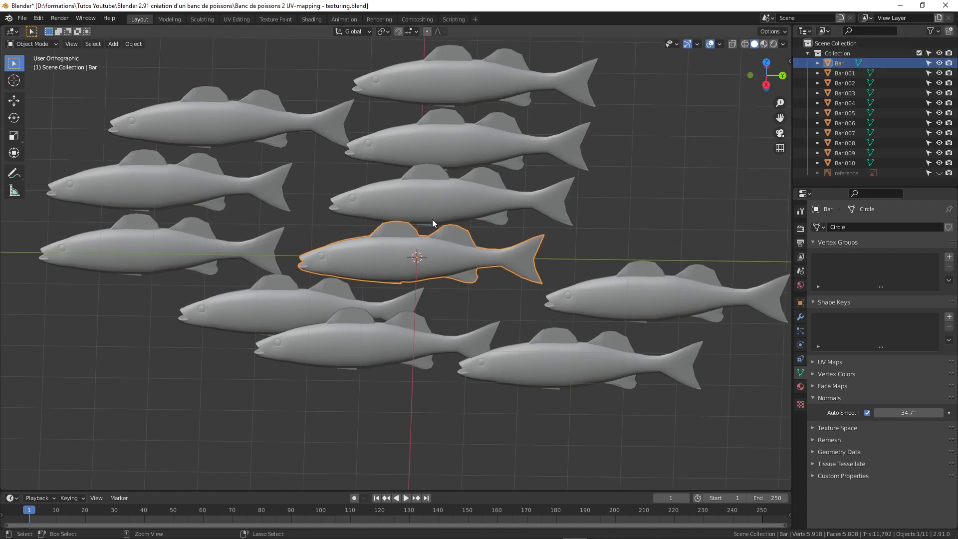
key(ctrl+i)
key(h)
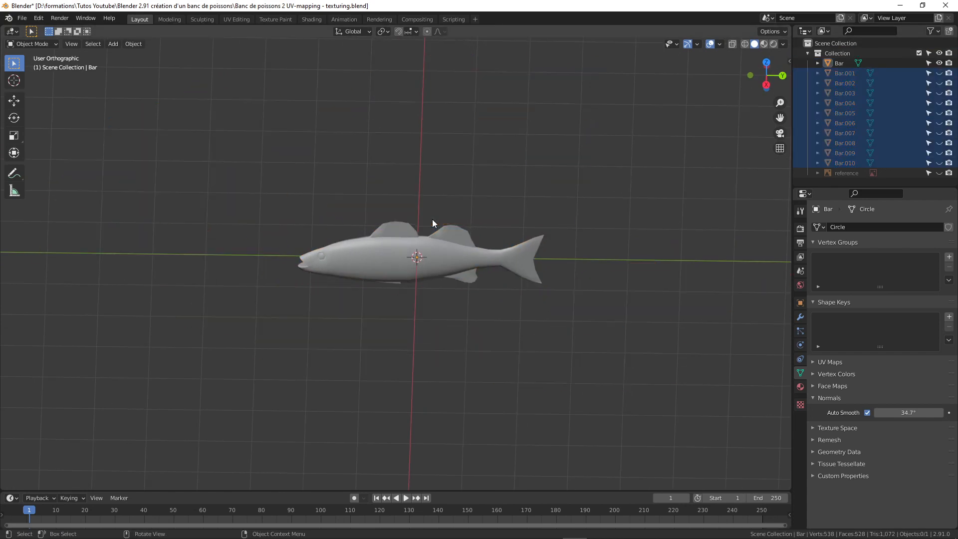
middle_drag(497, 181, 433, 187)
key(ctrl)
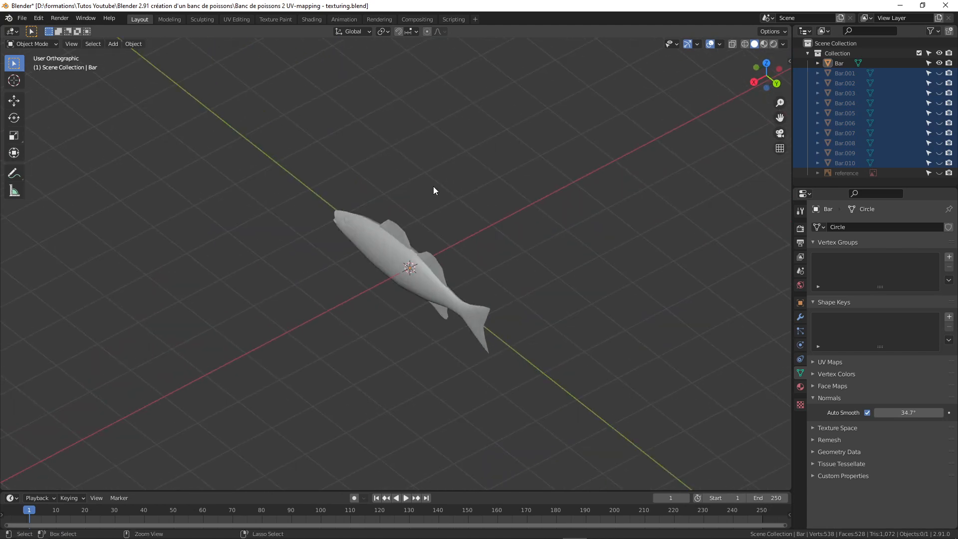
key(alt+h)
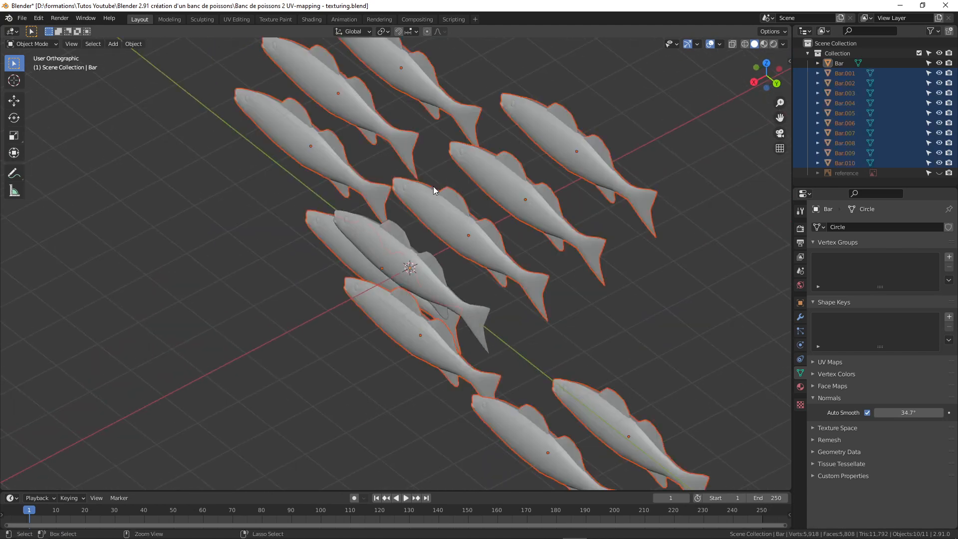
key(x)
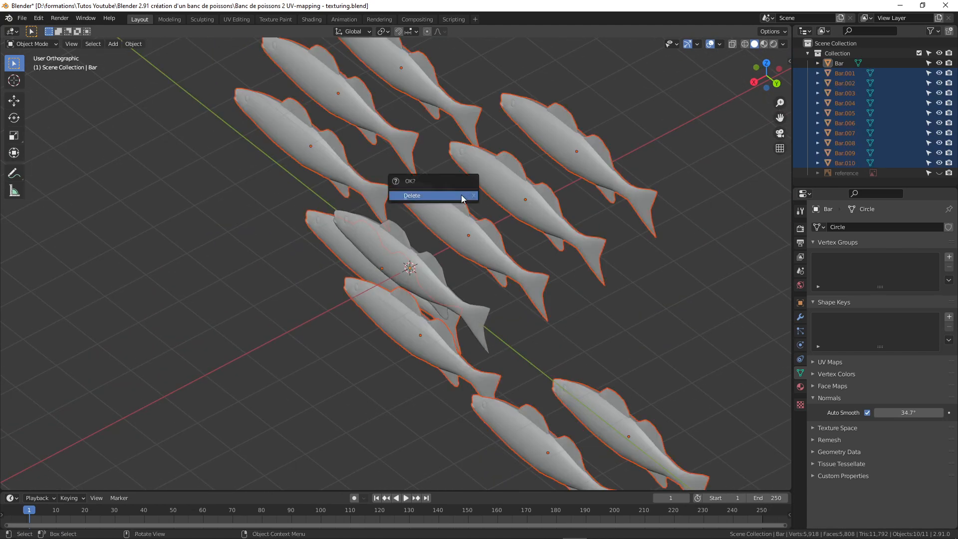
click(462, 198)
Step: Enable the Screencast Keys overlay in the viewport and hide its settings again
click(789, 60)
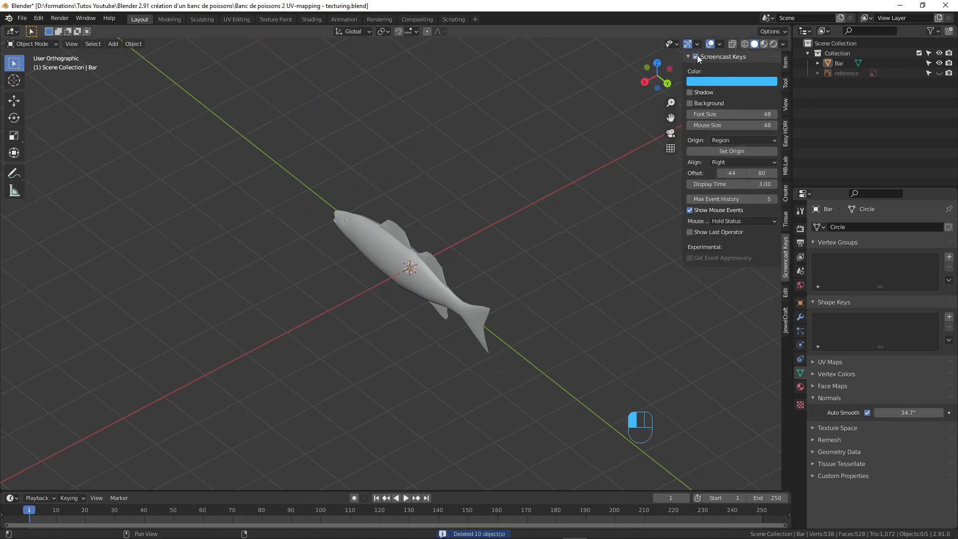
drag(682, 87, 783, 88)
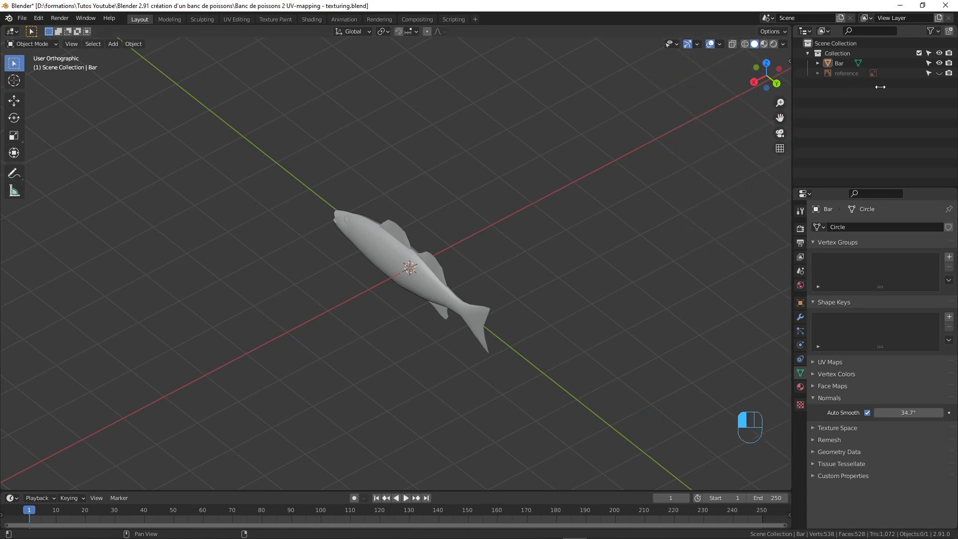
Step: Add a single-bone armature at the centre of the Bar fish
middle_drag(451, 231, 403, 226)
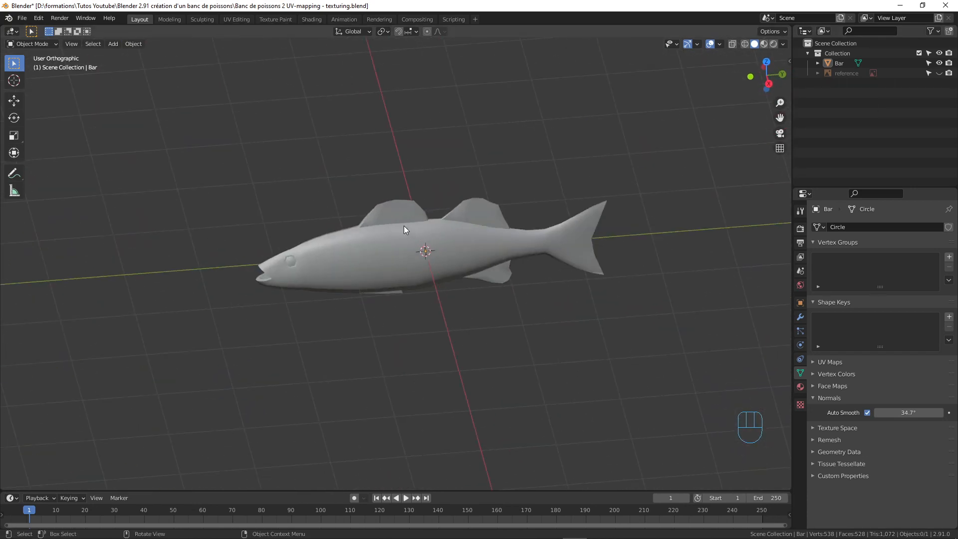
click(402, 225)
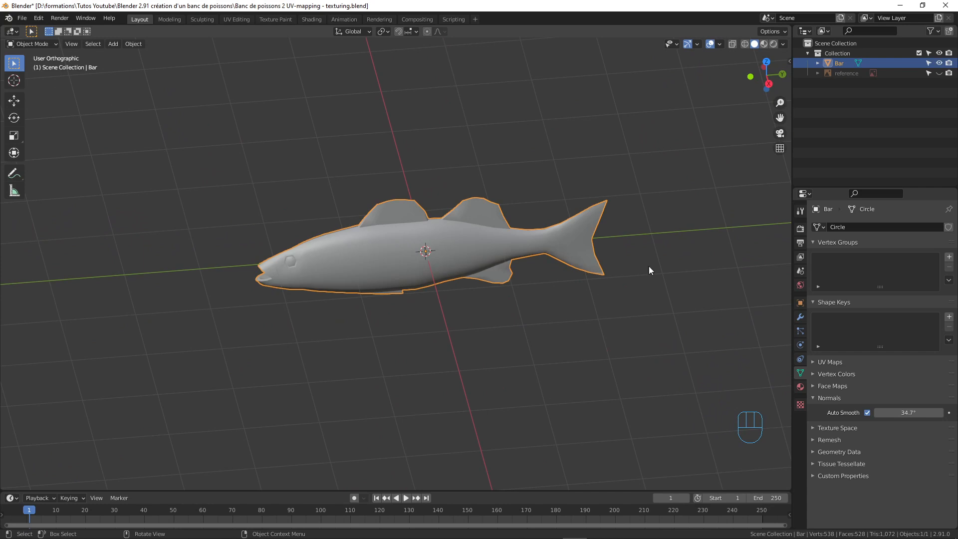
middle_drag(649, 265, 442, 218)
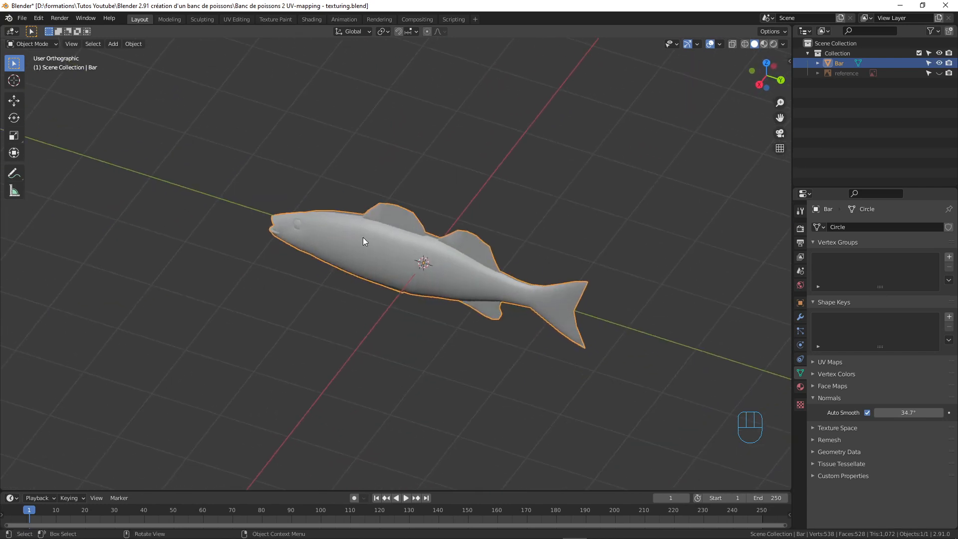
middle_drag(503, 293, 546, 270)
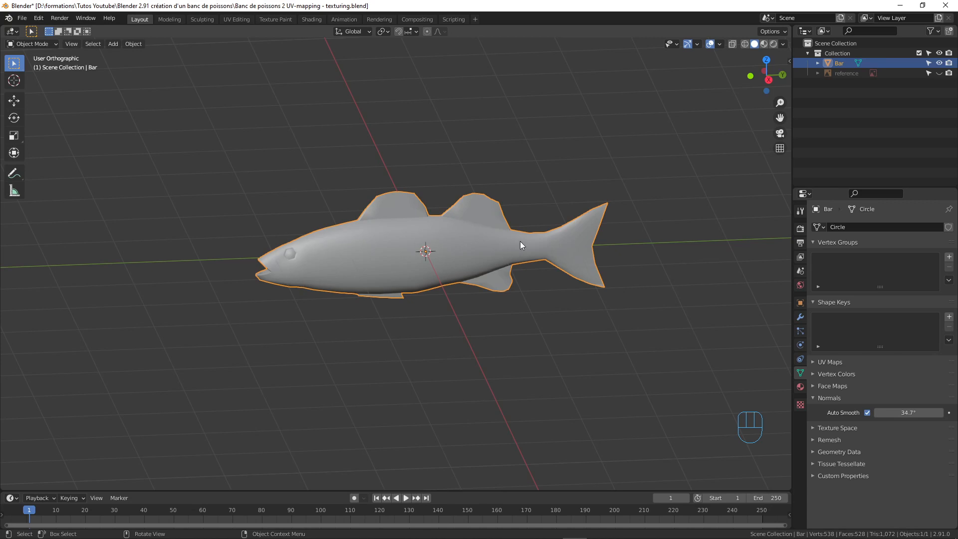
middle_drag(535, 281, 501, 252)
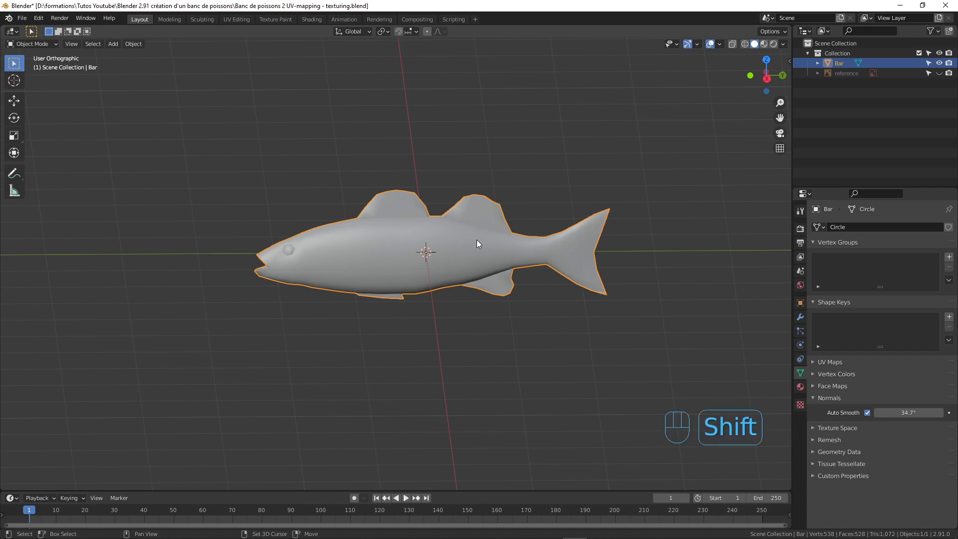
key(shift+a)
mouse_move(477, 241)
mouse_move(452, 316)
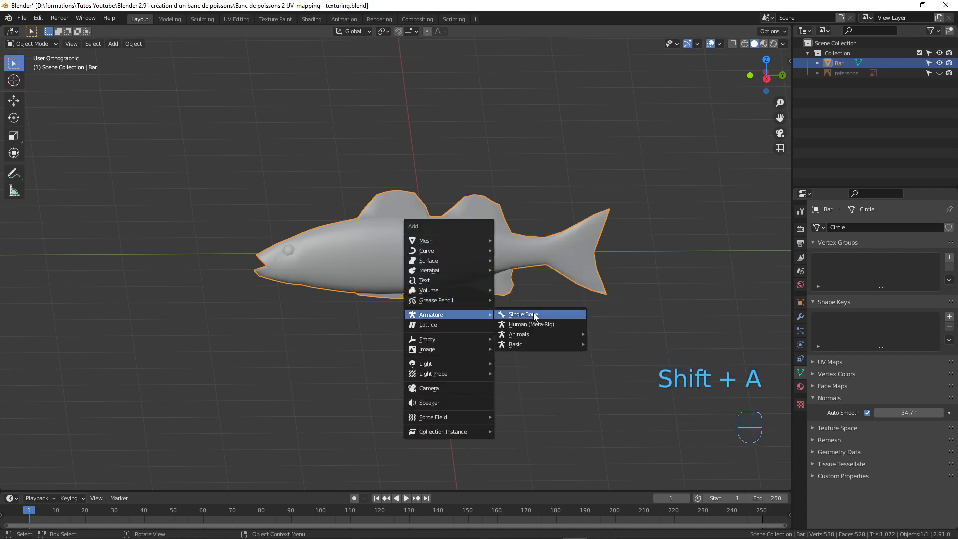
click(542, 314)
Step: Set the armature's viewport display to In Front so the bone shows through the fish's body
scroll(437, 297, up, 2)
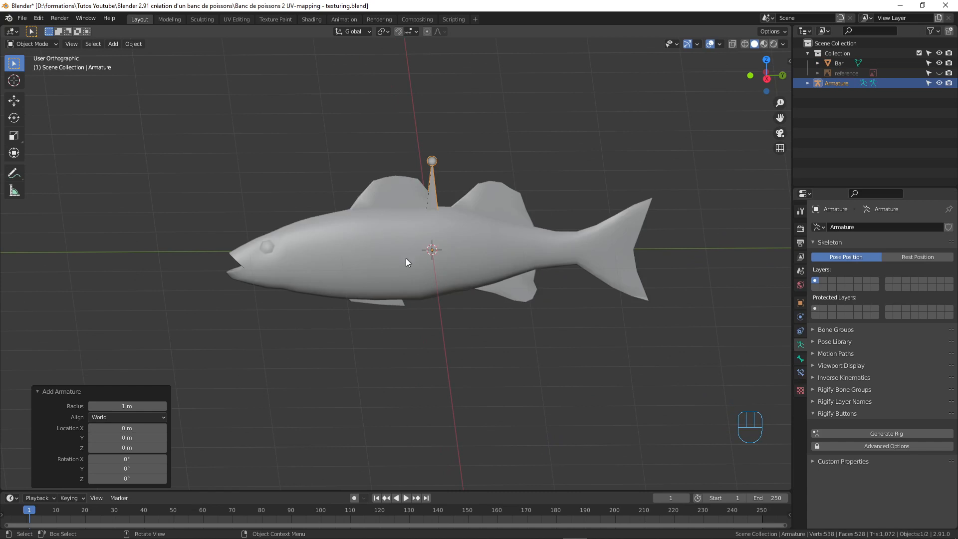
middle_drag(406, 259, 454, 141)
scroll(383, 224, up, 3)
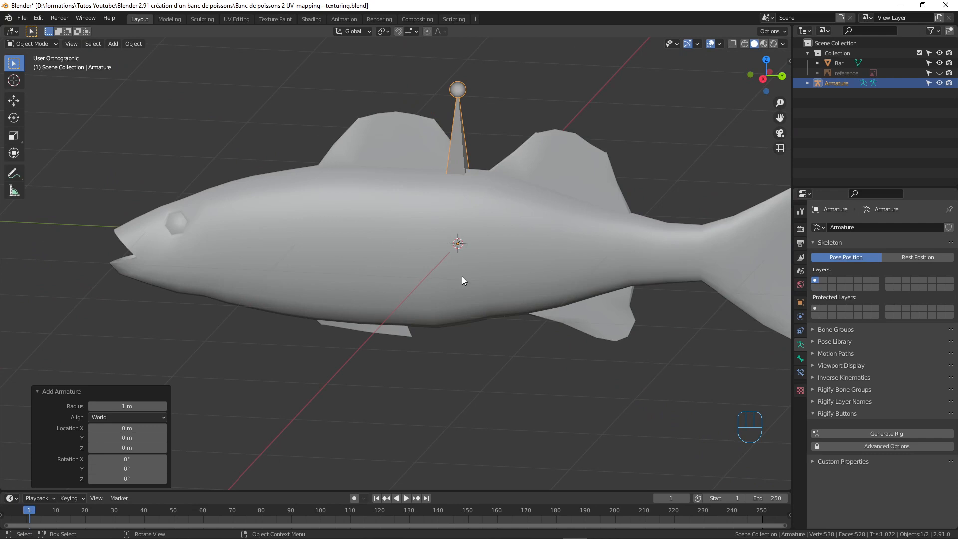
middle_drag(506, 245, 454, 175)
middle_drag(419, 228, 407, 205)
middle_drag(464, 281, 594, 161)
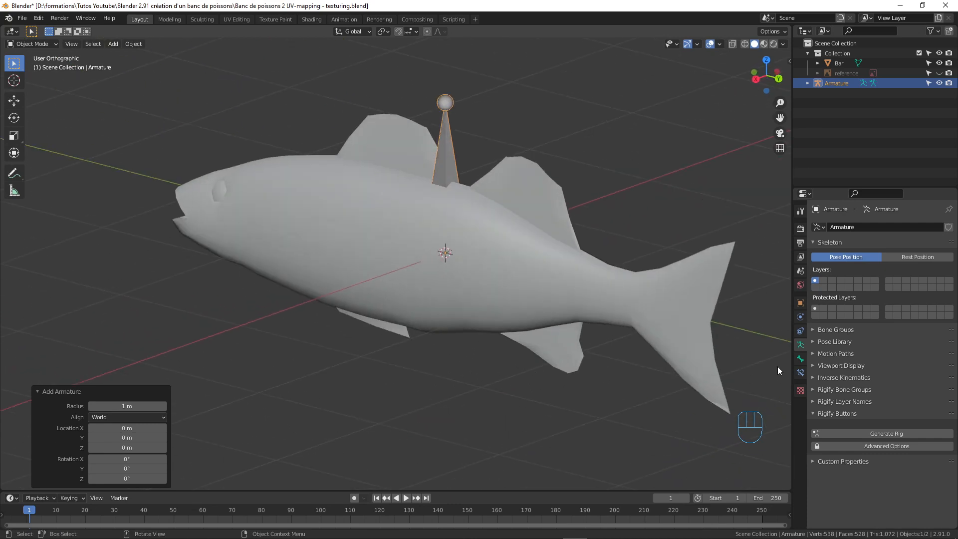
click(801, 348)
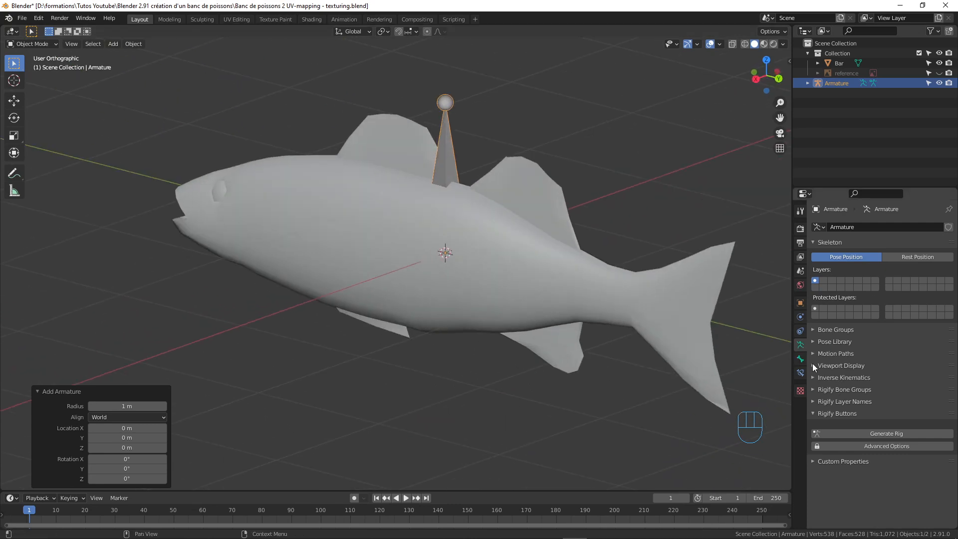
click(812, 365)
click(869, 437)
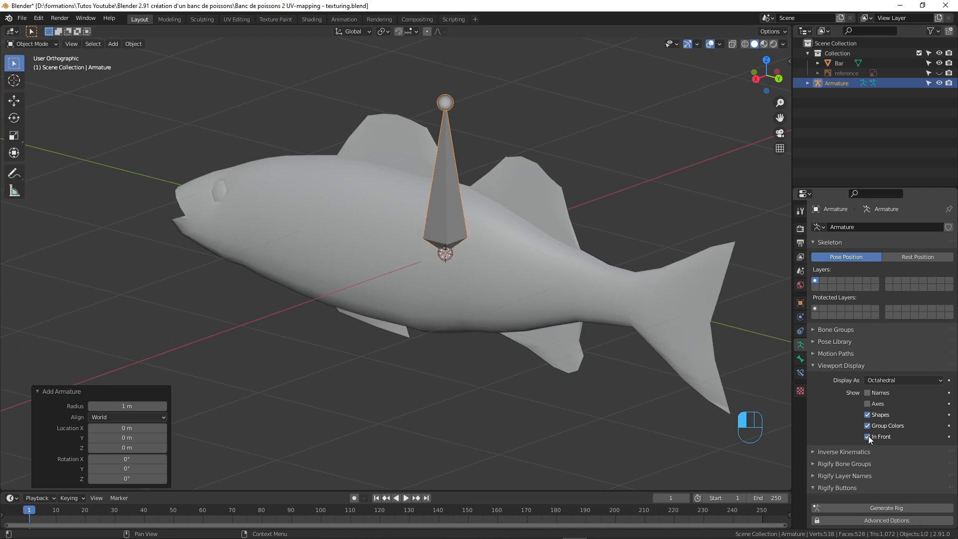
Step: In edit mode, rotate the bone about 90° in side view and move it about -1.43 m in Y and -0.54 m in Z behind the eye
mouse_move(504, 299)
middle_down()
mouse_move(487, 289)
mouse_move(488, 160)
mouse_move(470, 148)
mouse_move(349, 263)
mouse_move(387, 189)
middle_up()
middle_drag(428, 310, 363, 266)
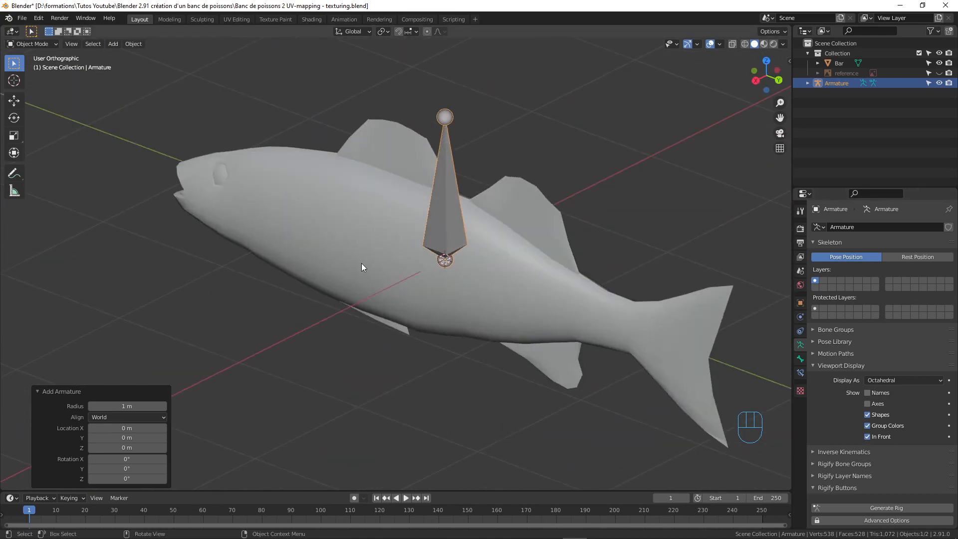
middle_drag(191, 233, 397, 277)
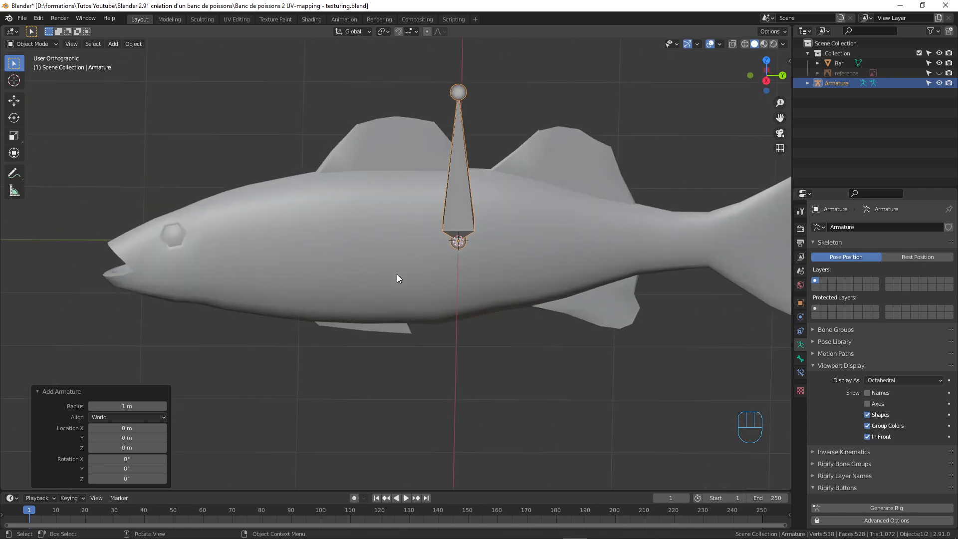
key(Tab)
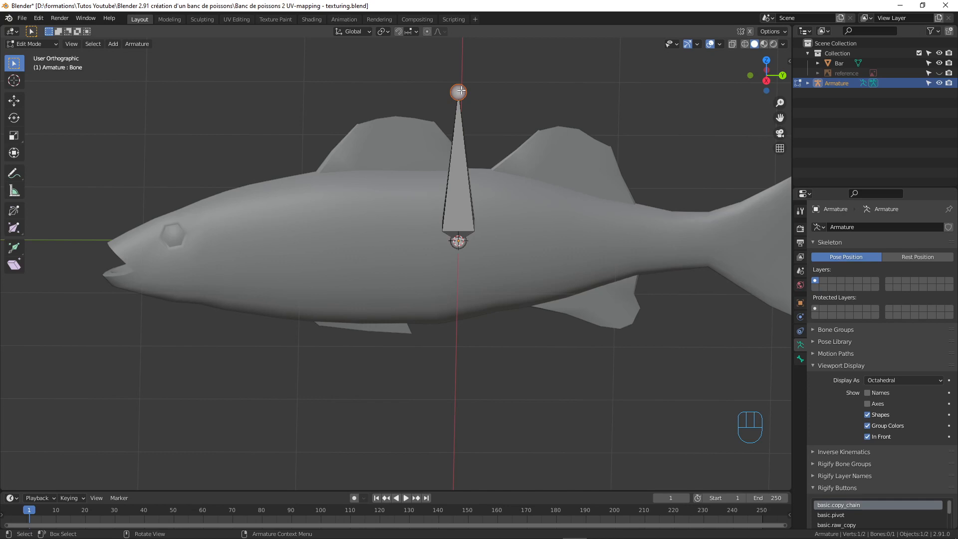
key(KP_3)
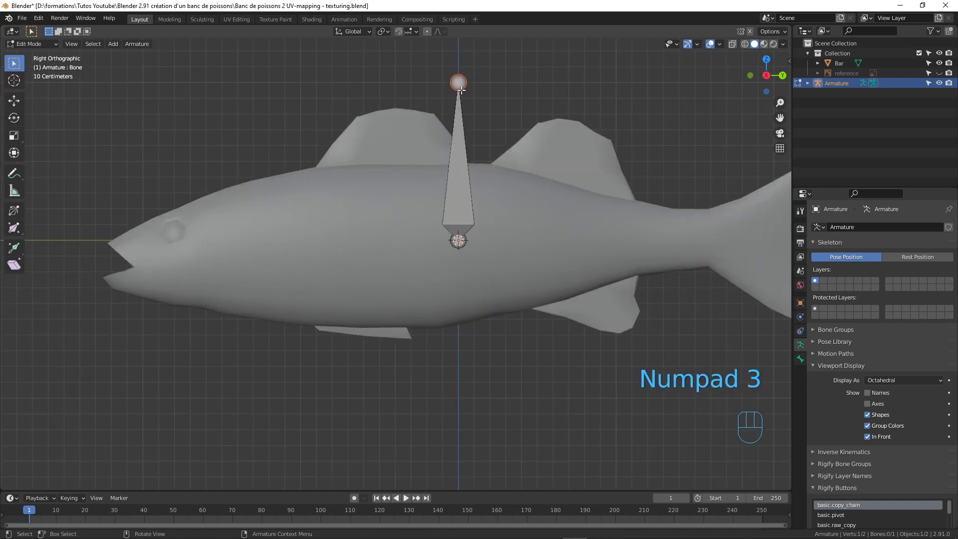
click(454, 134)
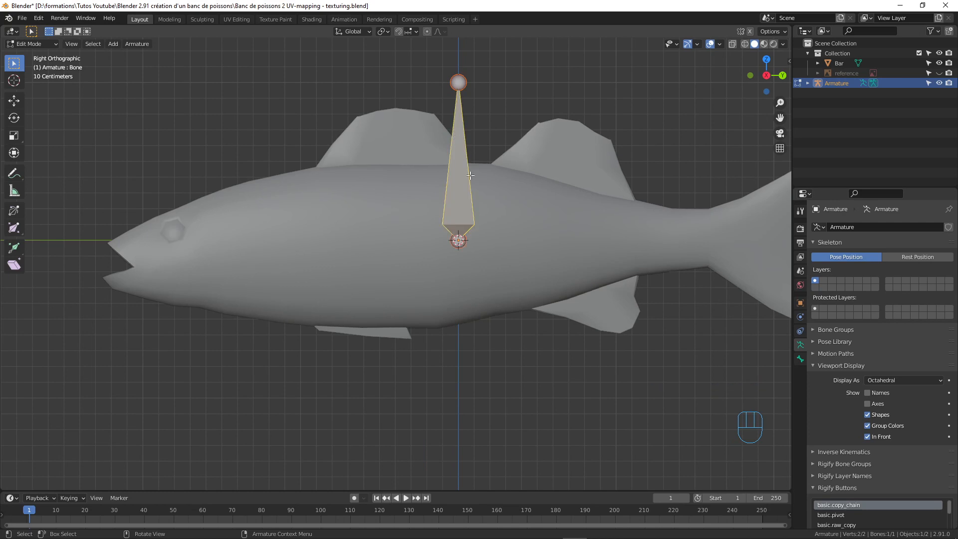
key(r)
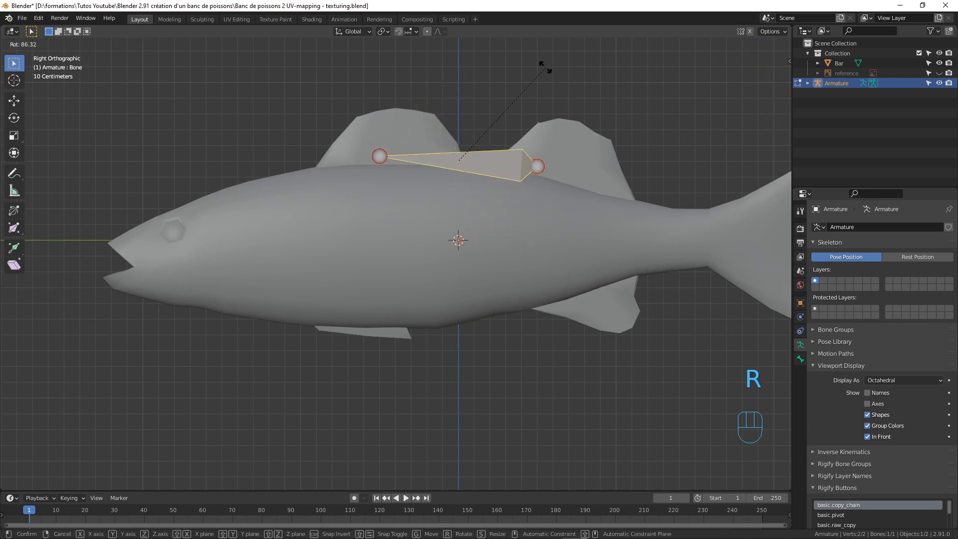
click(541, 59)
key(g)
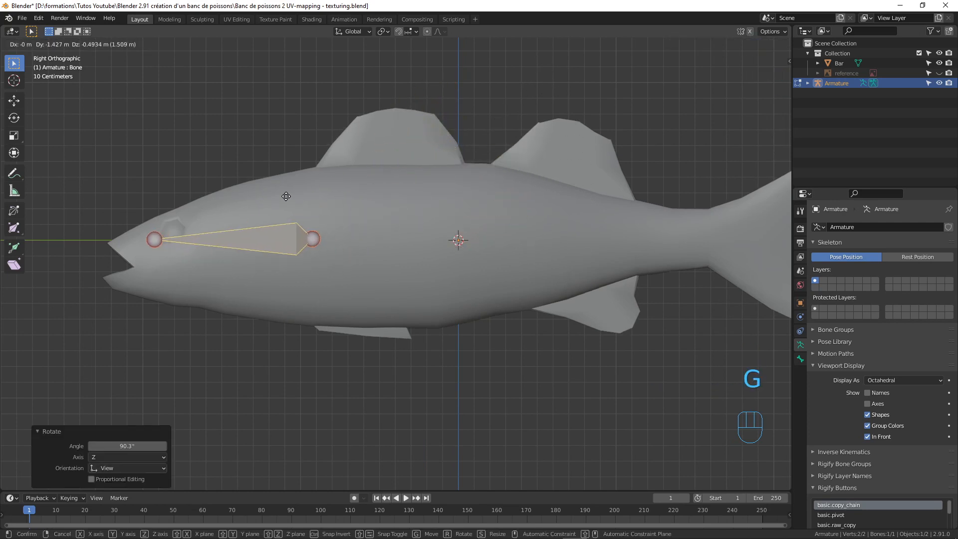
click(288, 203)
Step: Scale the bone to about half its size and nudge it about 0.04 m in Y and -0.01 m in Z
key(s)
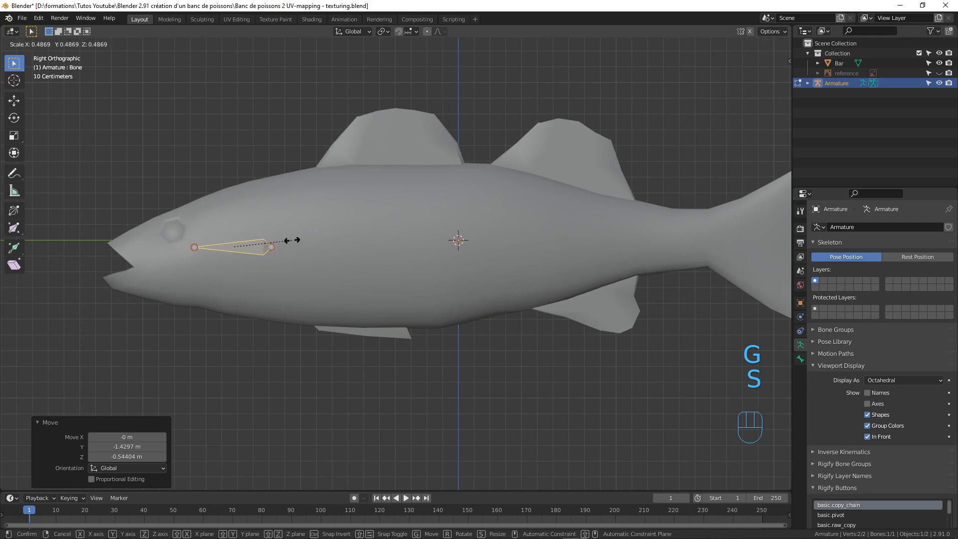
click(292, 240)
key(g)
click(298, 241)
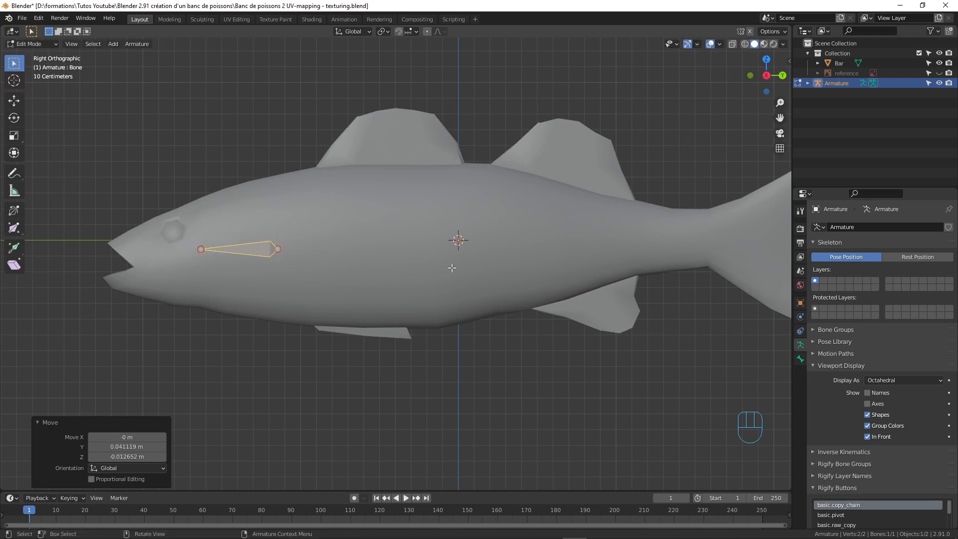
Step: Shorten the head bone by moving its rear joint about -0.10 m in Y and 0.01 m in Z
key(KP_7)
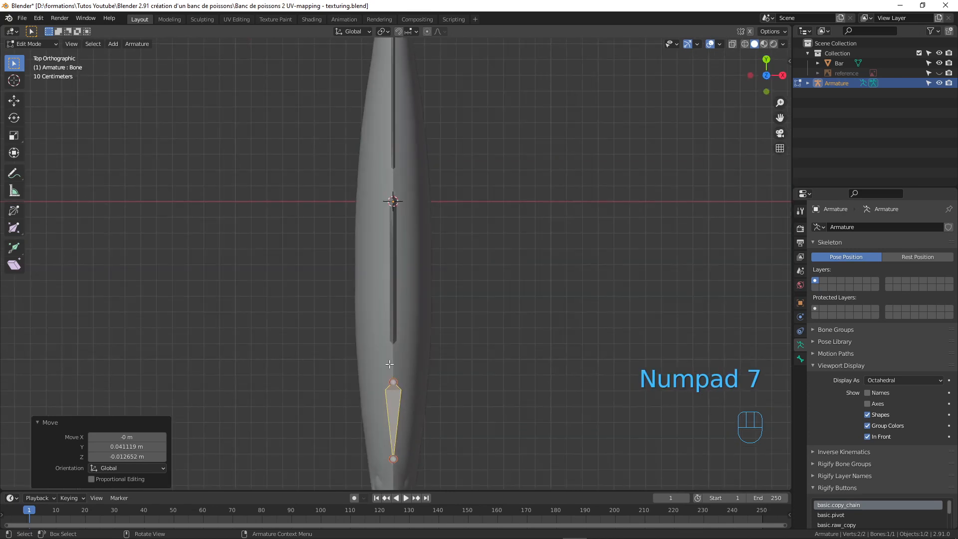
key(KP_3)
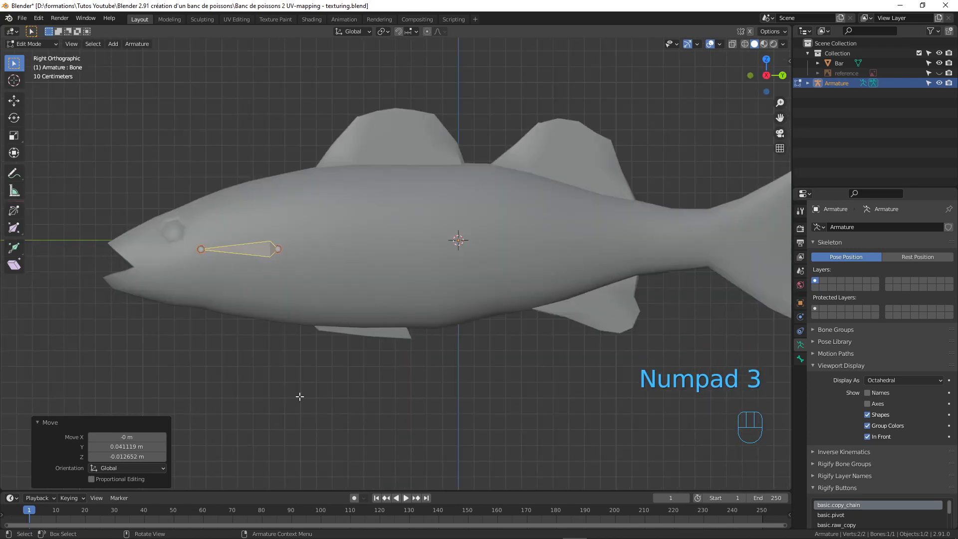
click(293, 266)
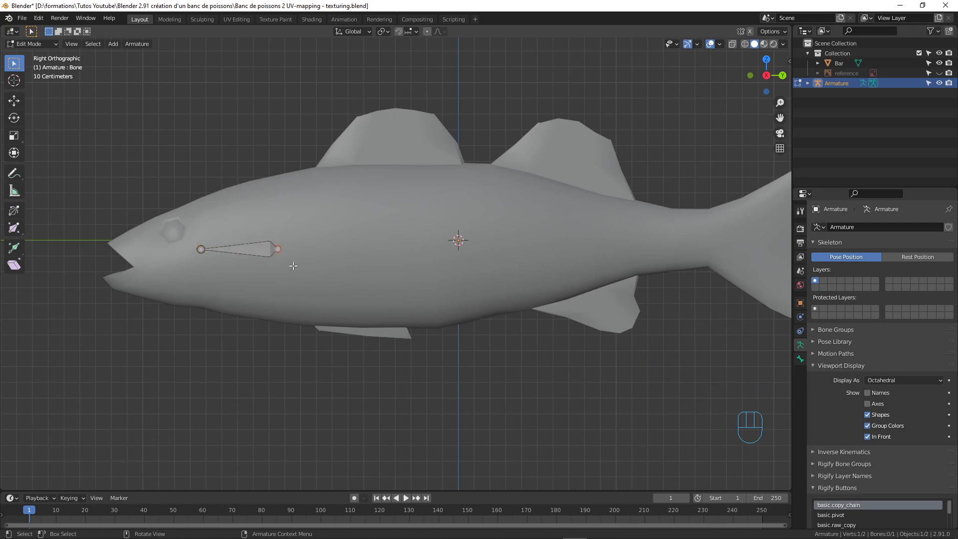
key(g)
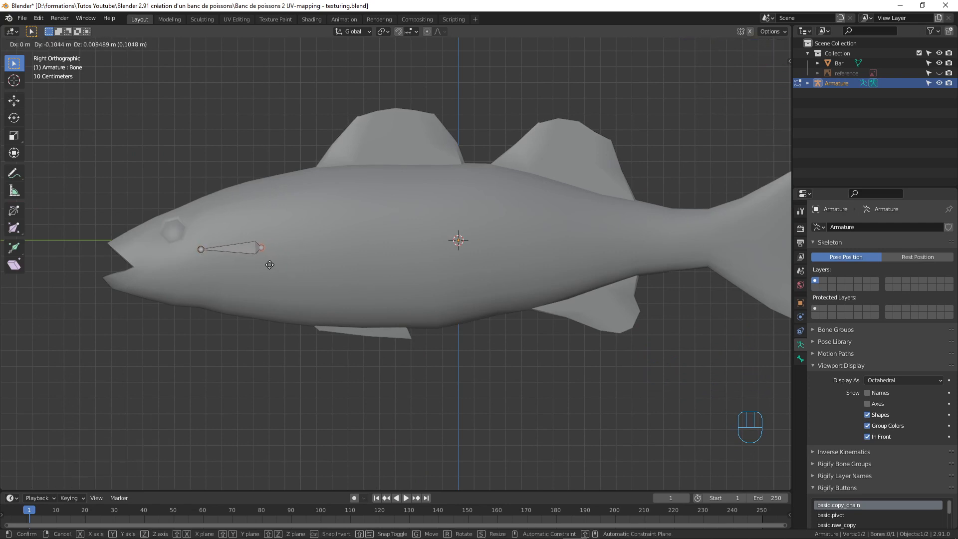
click(270, 264)
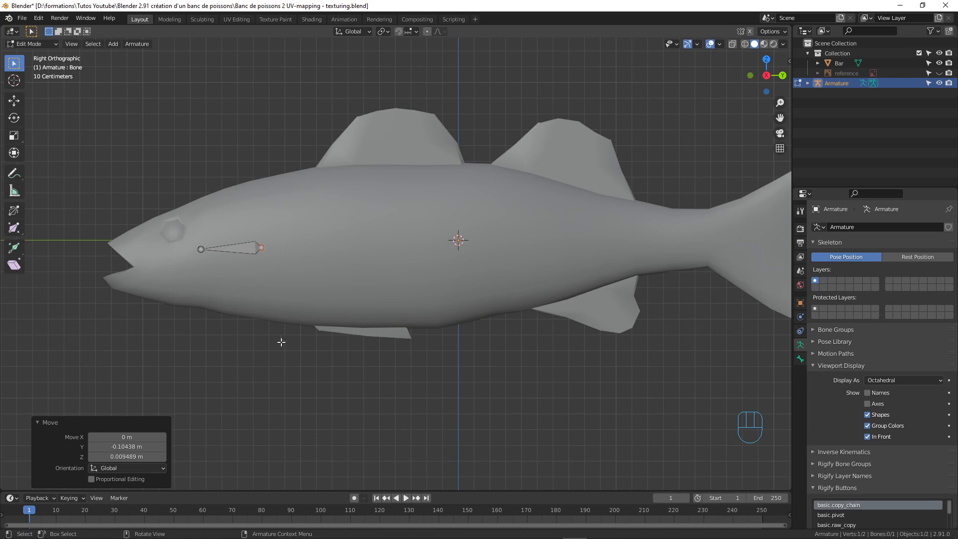
Step: Extrude a second bone about 0.5 m toward the tail from the head bone's rear joint
click(263, 247)
scroll(148, 224, up, 4)
scroll(195, 250, down, 1)
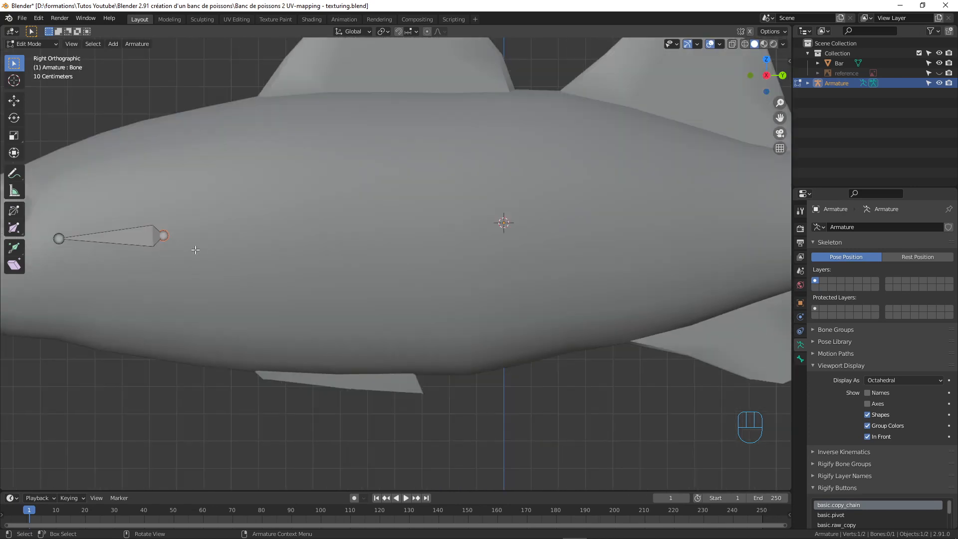
shift+middle_drag(209, 252, 357, 240)
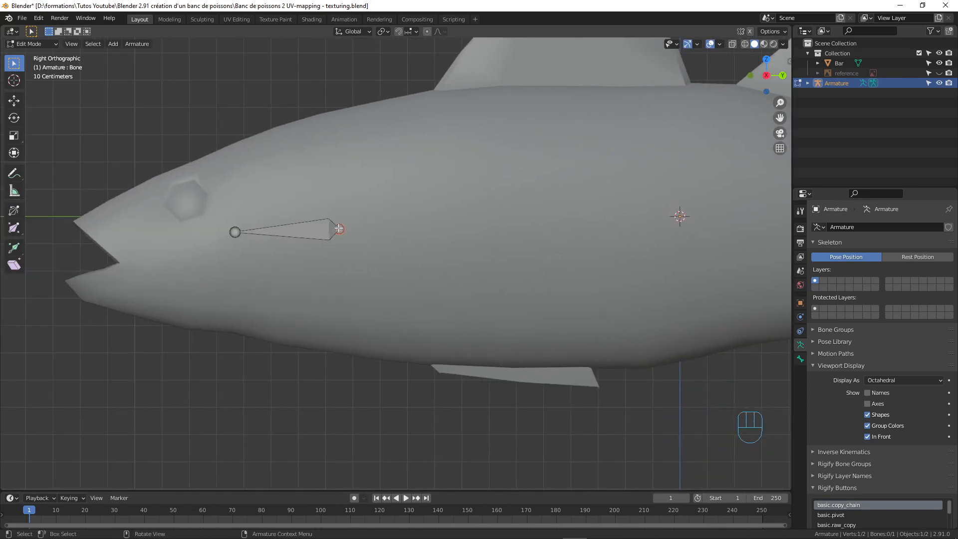
click(235, 232)
shift+click(342, 230)
scroll(372, 251, down, 3)
scroll(361, 229, up, 2)
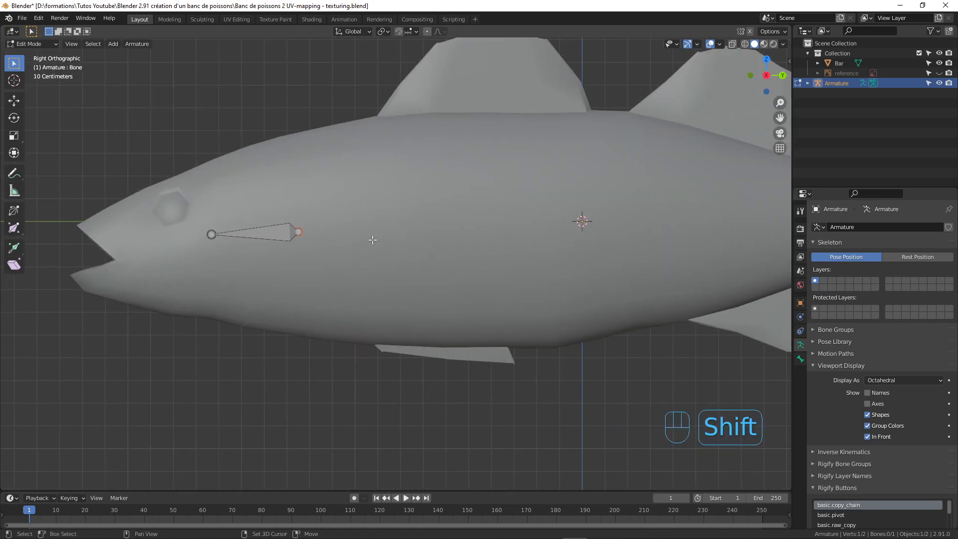
shift+middle_drag(379, 244, 279, 257)
scroll(279, 257, down, 2)
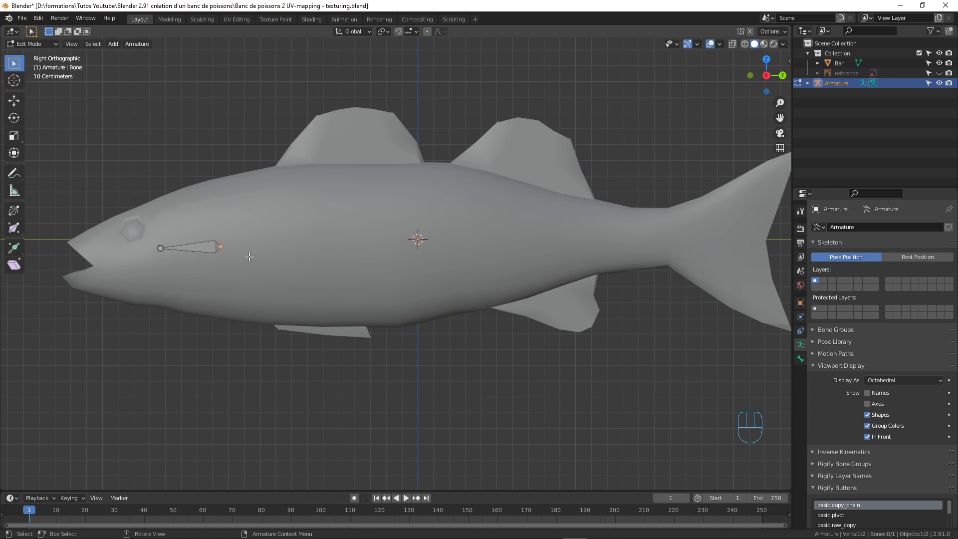
key(e)
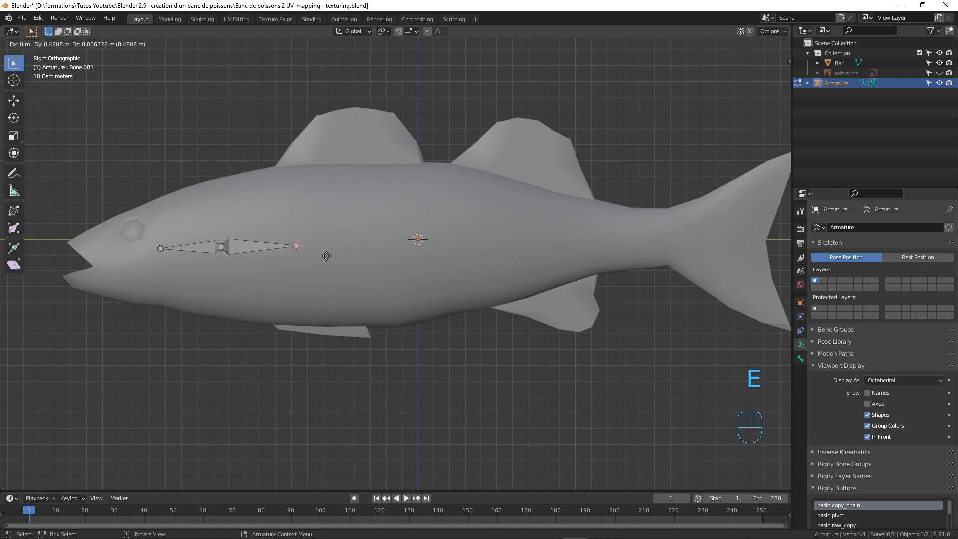
click(330, 255)
Step: Try extending the spine with four more extruded bones up to the tail base, and select the resulting bones one by one
key(e)
click(457, 257)
key(e)
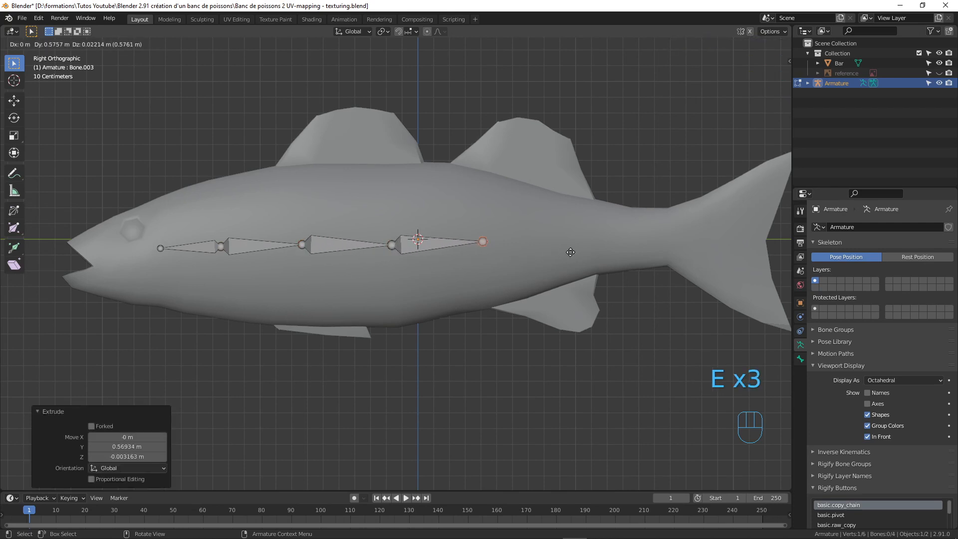
click(574, 251)
key(e)
click(692, 250)
key(e)
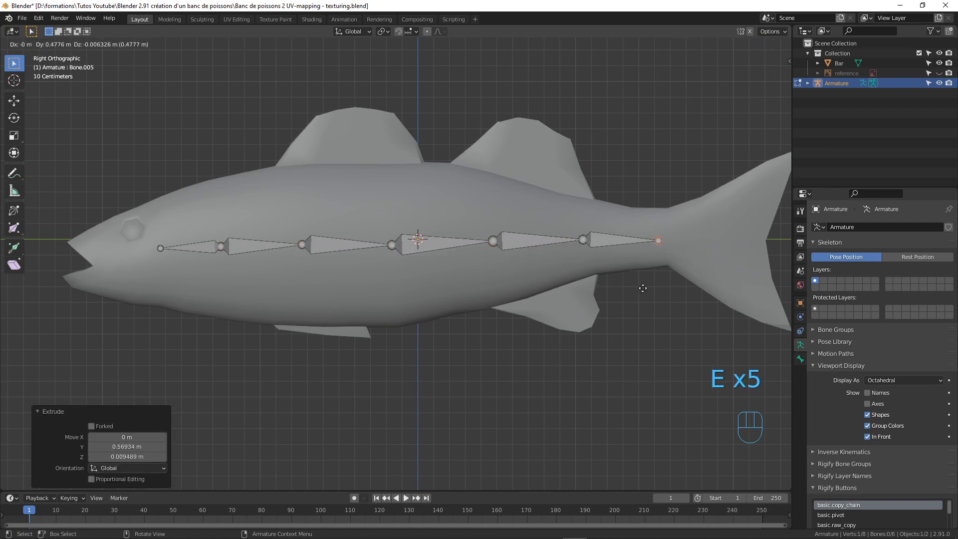
click(640, 288)
click(265, 247)
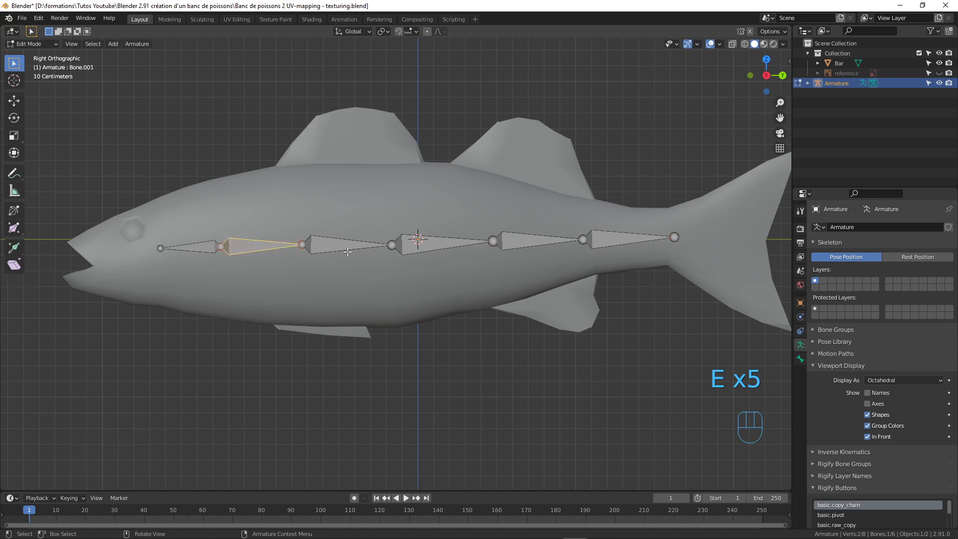
click(350, 245)
click(459, 246)
click(536, 242)
click(602, 241)
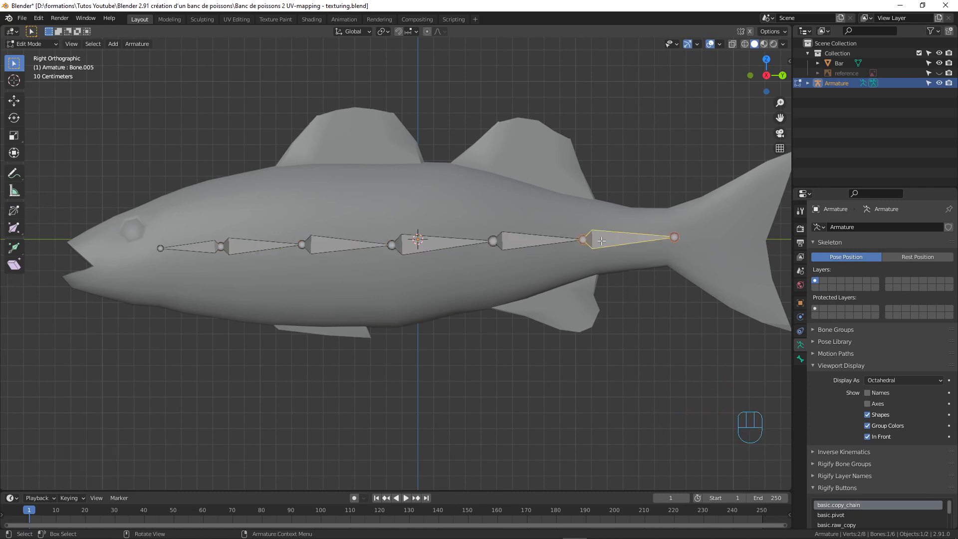
Step: Undo the bone selections and the last four extrusions, back to the second bone
key(ctrl+z)
key(ctrl+z)
key(ctrl+z)
key(ctrl+z)
key(ctrl+z)
key(ctrl+z)
key(ctrl+z)
key(ctrl+z)
key(ctrl+z)
key(ctrl+z)
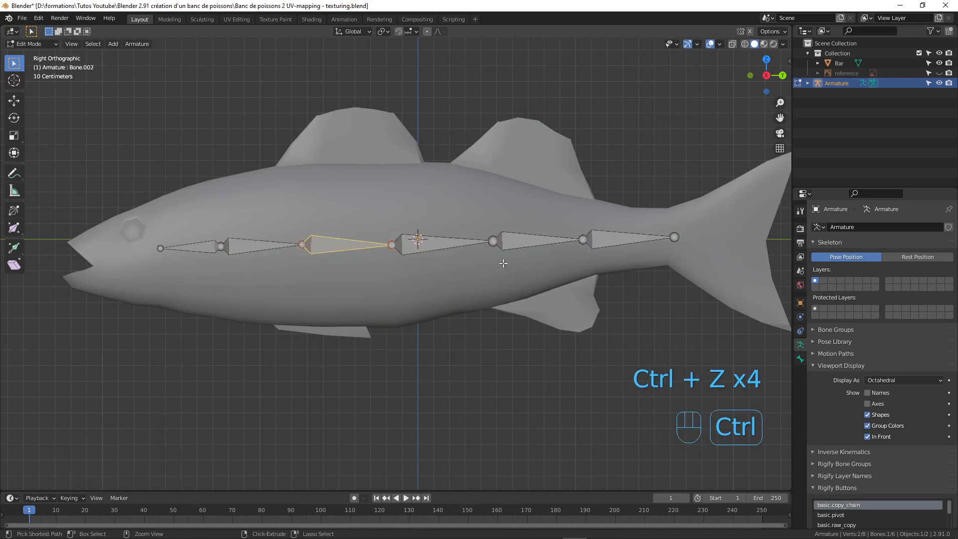
key(ctrl+z)
key(ctrl+z)
key(ctrl+z)
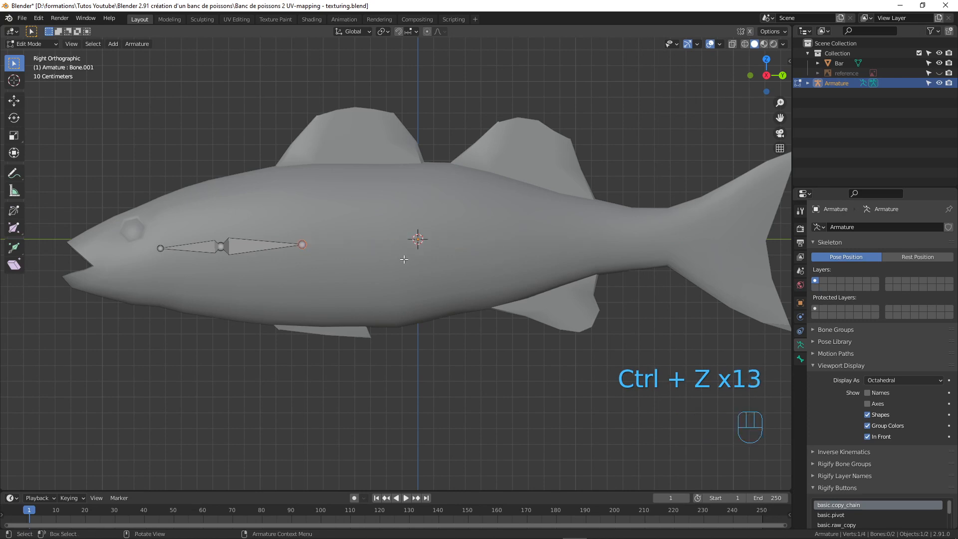
Step: Move the second bone's tip about 2.33 m in Y and 0.06 m in Z to the tail base, and subdivide the bone with 4 cuts
key(g)
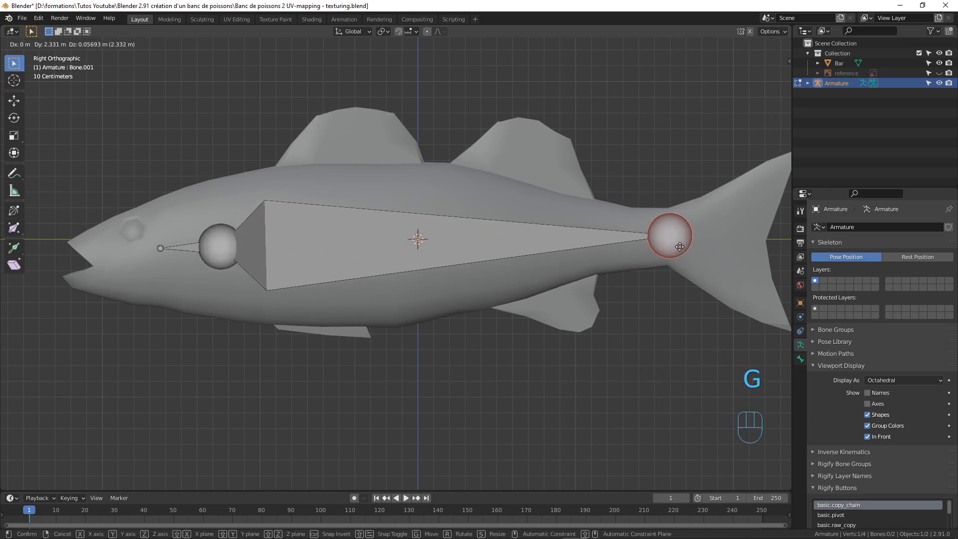
click(680, 247)
click(411, 255)
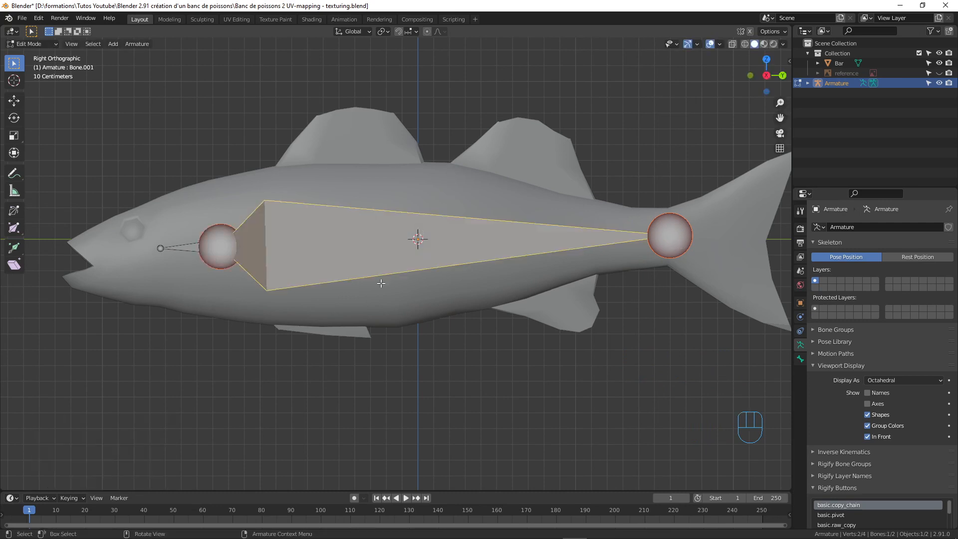
right_click(371, 241)
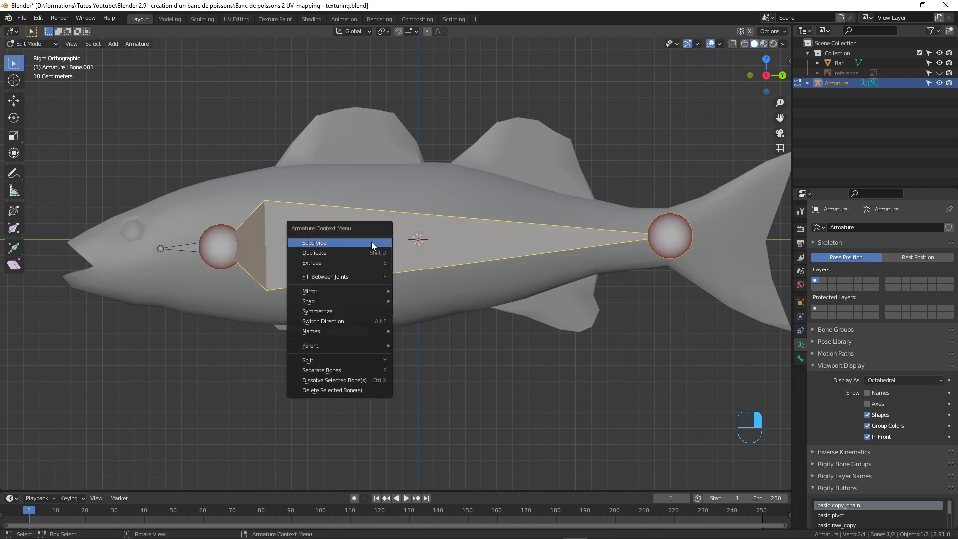
click(372, 241)
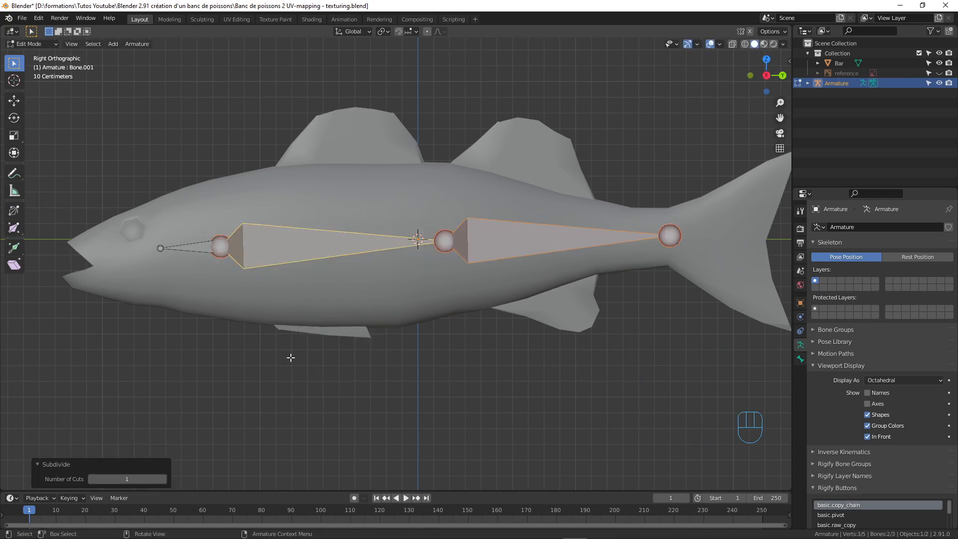
click(164, 479)
click(164, 479)
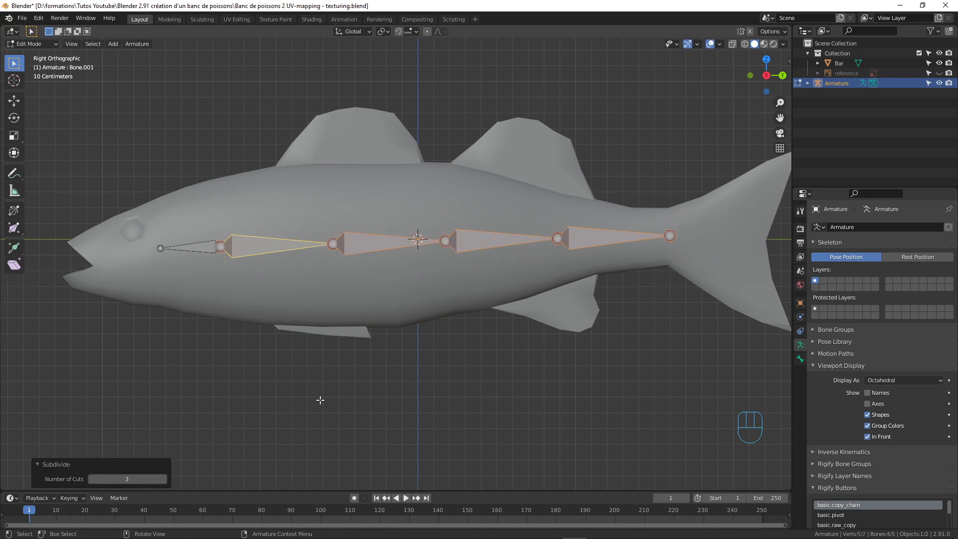
click(164, 479)
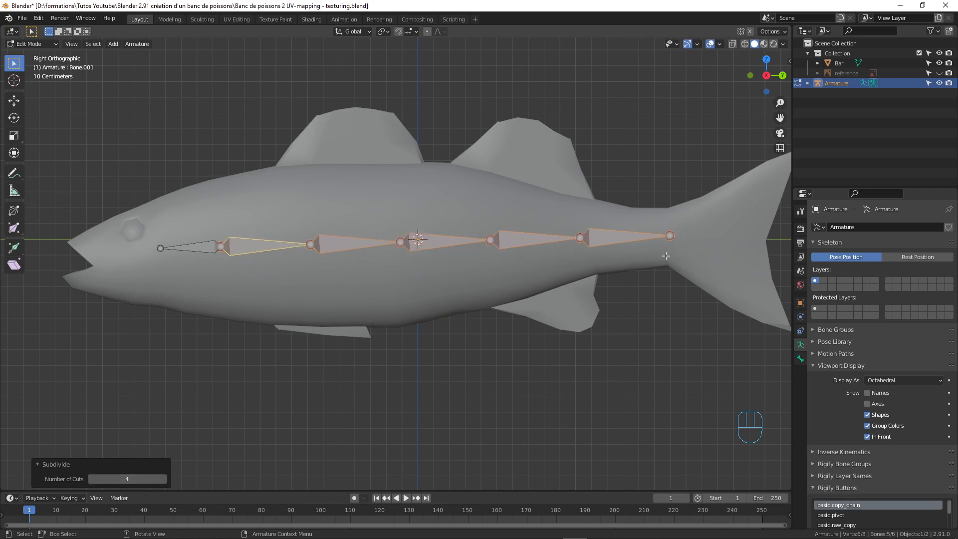
Step: Extrude two bones from the last spine joint into the upper tail lobe, about 0.45 m long and then 0.35 m in Y and 0.27 m in Z
shift+middle_drag(509, 270, 296, 276)
scroll(499, 301, up, 2)
click(487, 233)
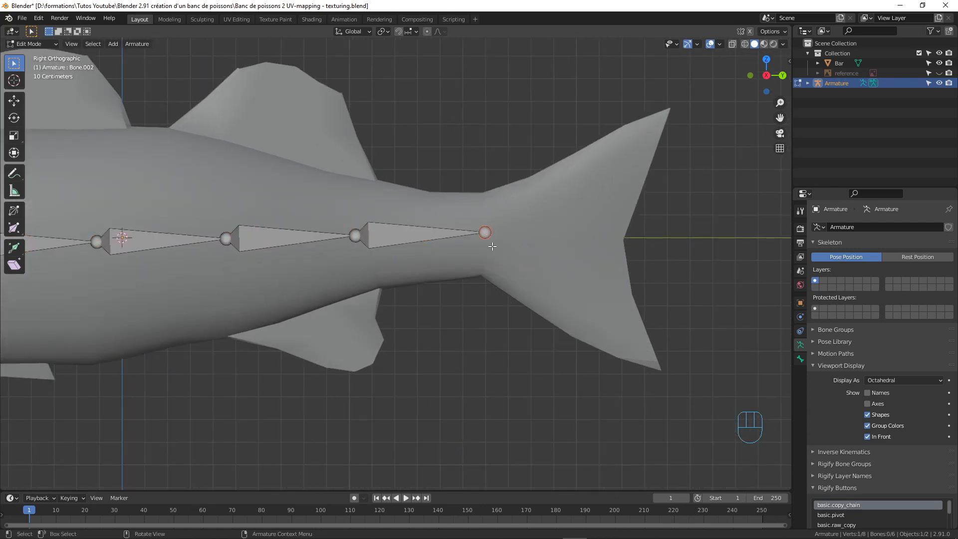
key(e)
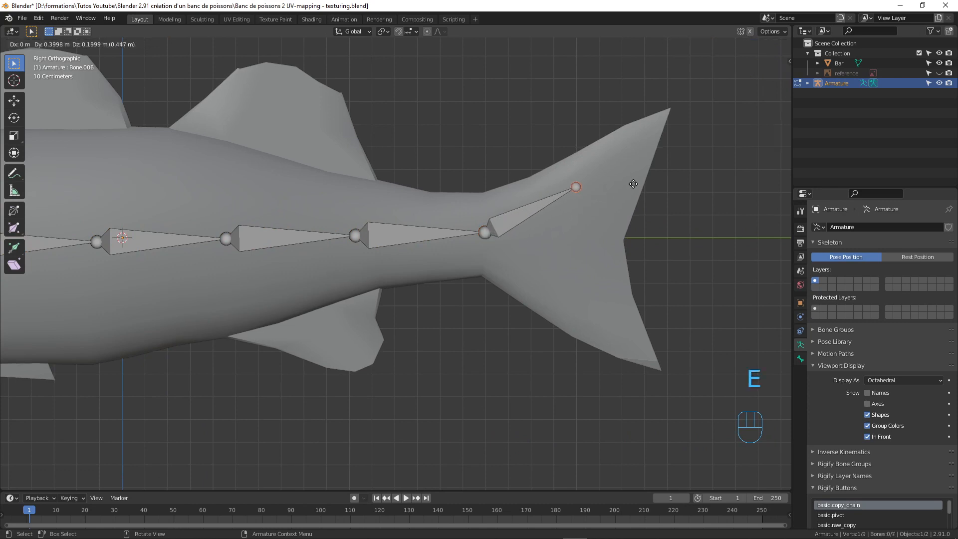
click(630, 184)
key(e)
click(708, 138)
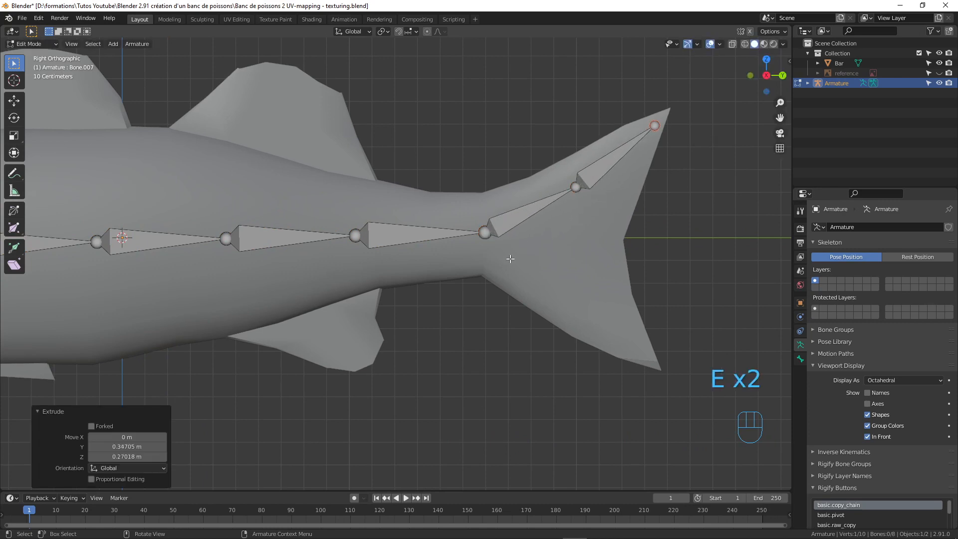
Step: Extrude two bones from the tail base joint into the lower lobe, about 0.33 m Y, -0.29 m Z and 0.37 m Y, -0.26 m Z
click(484, 232)
key(e)
click(561, 297)
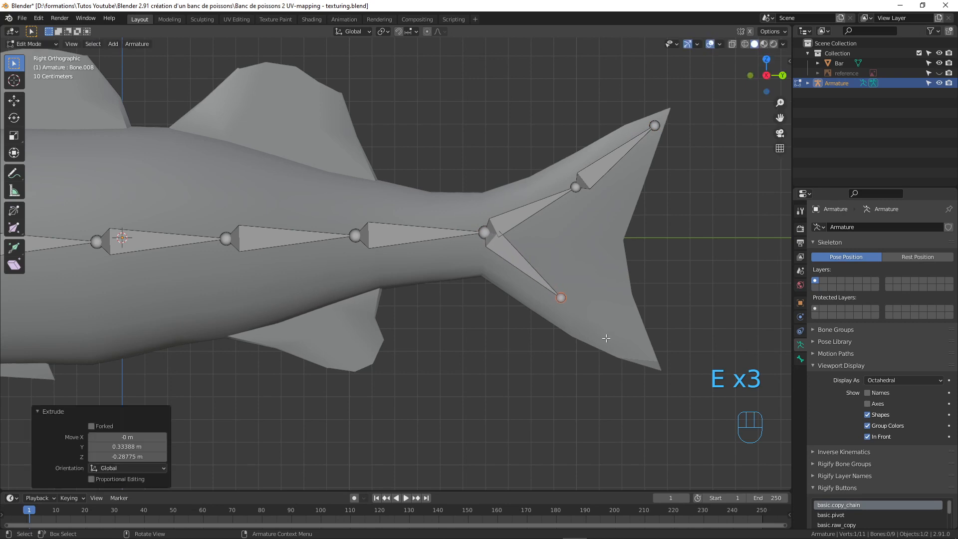
key(e)
click(646, 356)
Step: Extrude a bone about -0.27 m Y, -0.11 m Z from the head bone's front joint, and another about 0.31 m long to the upper jaw tip
scroll(480, 369, down, 7)
scroll(450, 367, up, 4)
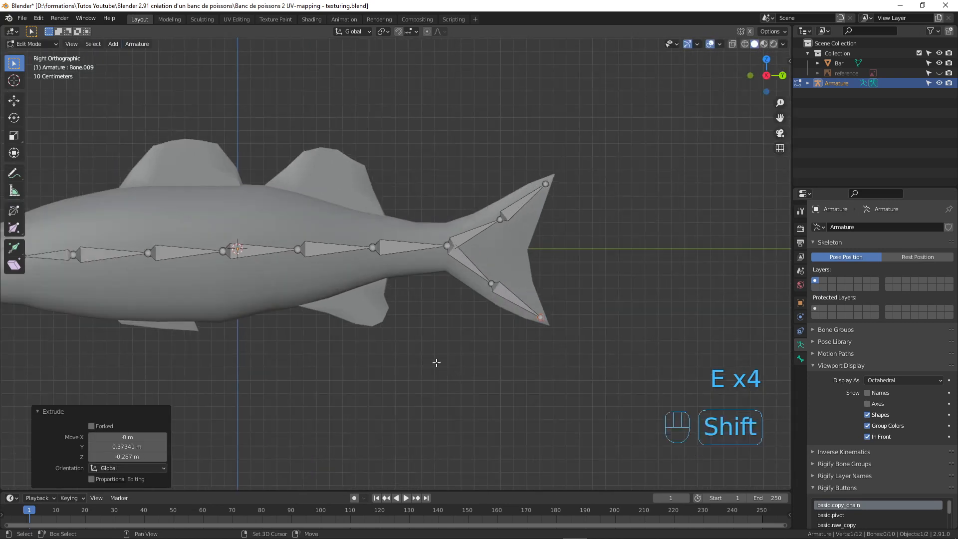
shift+middle_drag(436, 361, 603, 365)
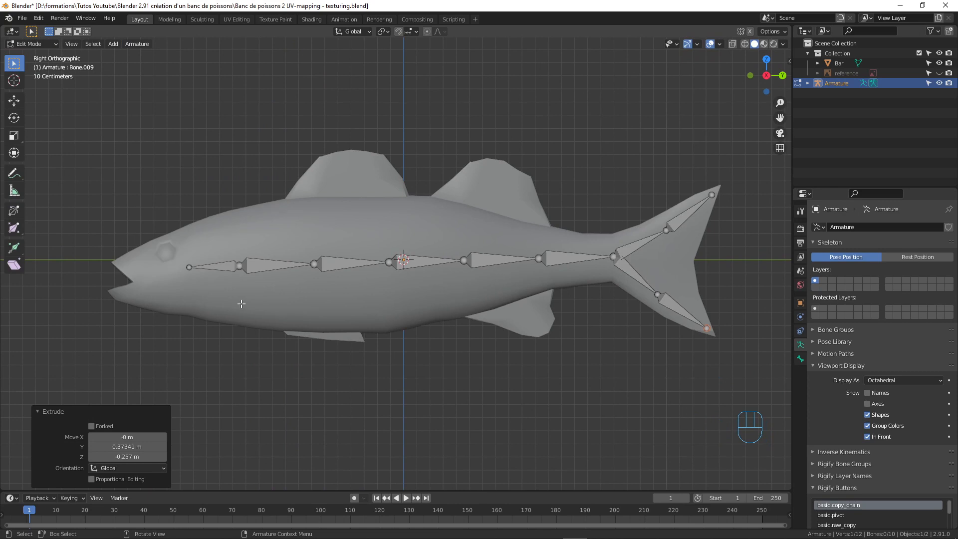
shift+middle_drag(241, 303, 492, 304)
scroll(458, 312, up, 4)
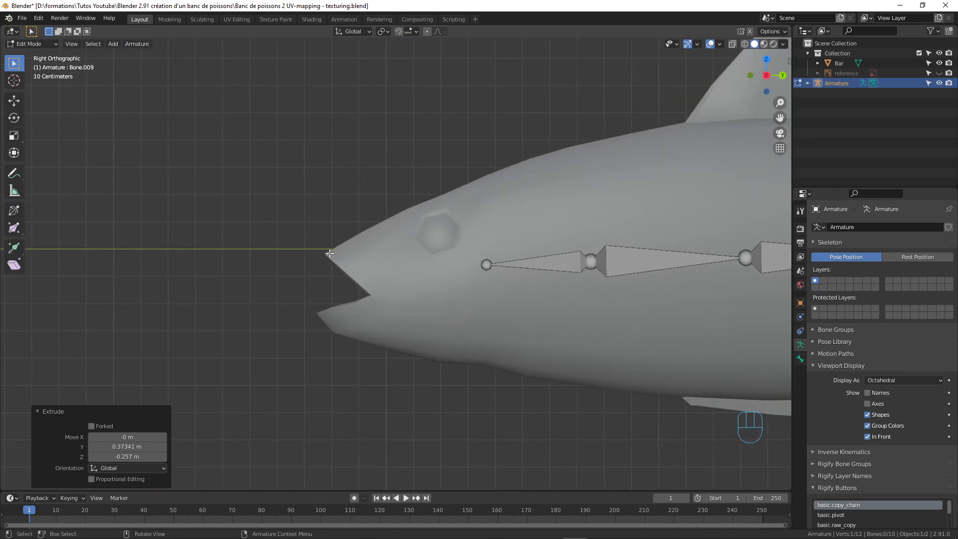
click(488, 266)
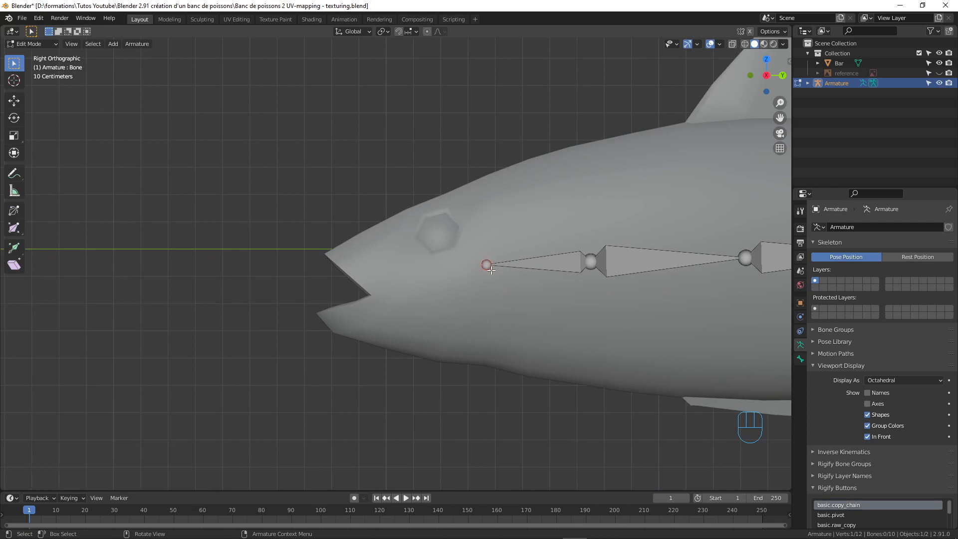
key(e)
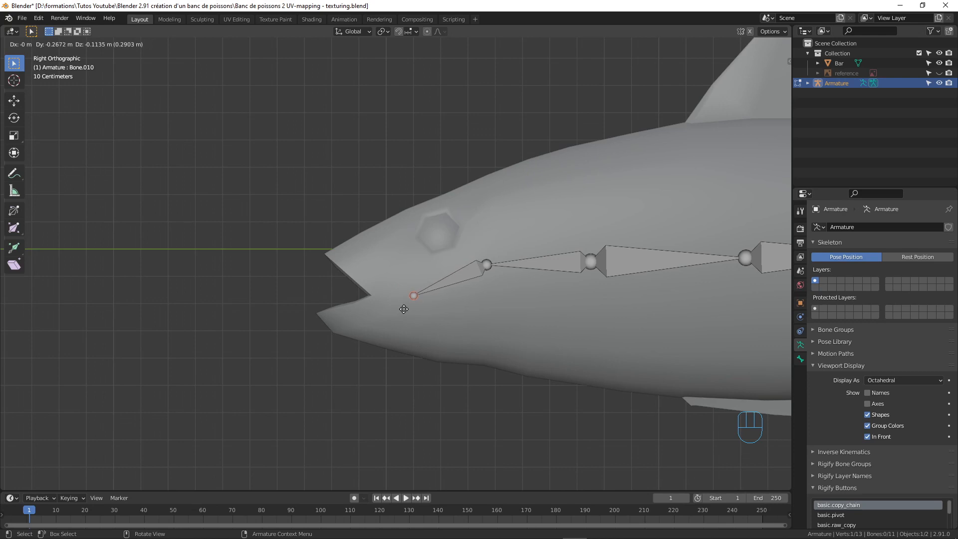
click(404, 309)
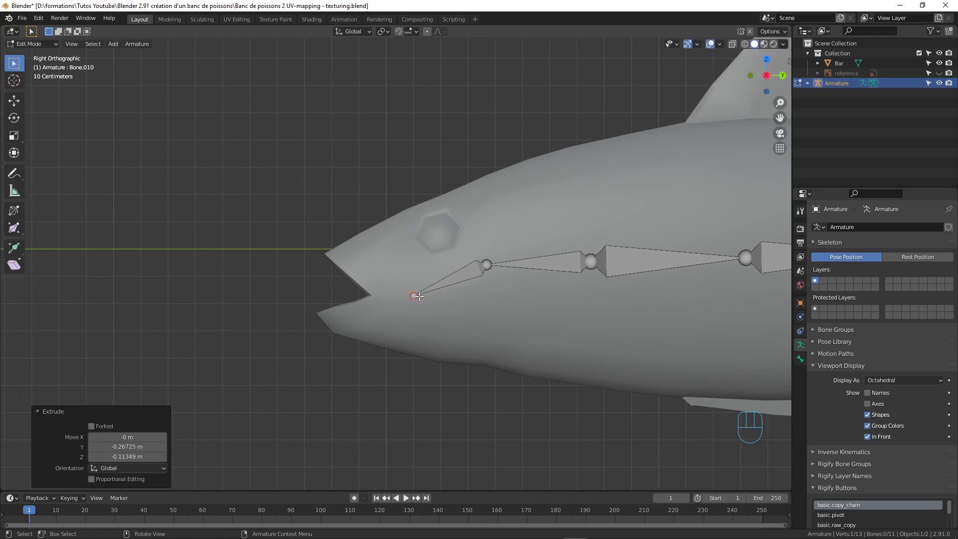
key(e)
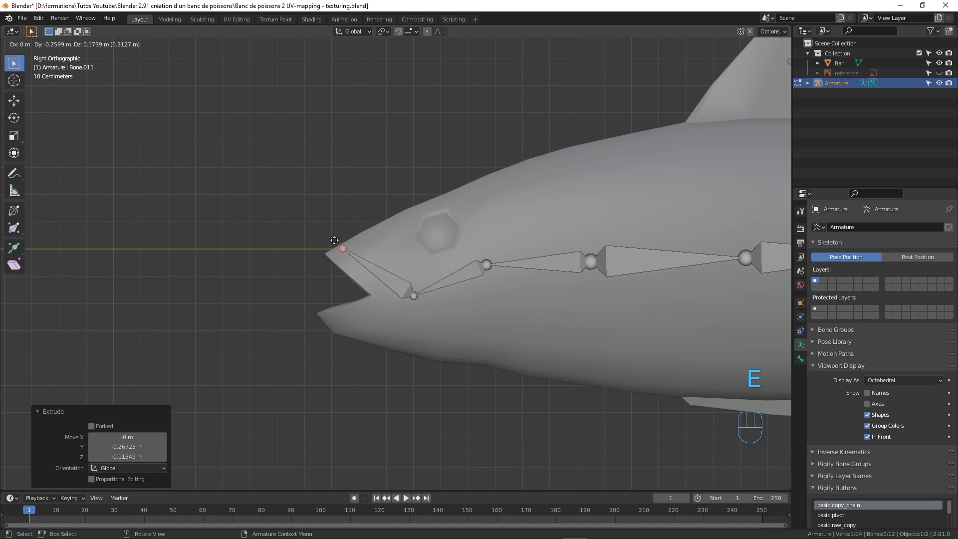
click(334, 241)
Step: Extrude two bones from the mouth joint into the lower jaw, about -0.14 m Y, -0.09 m Z and about 0.19 m long to its tip
click(413, 295)
key(e)
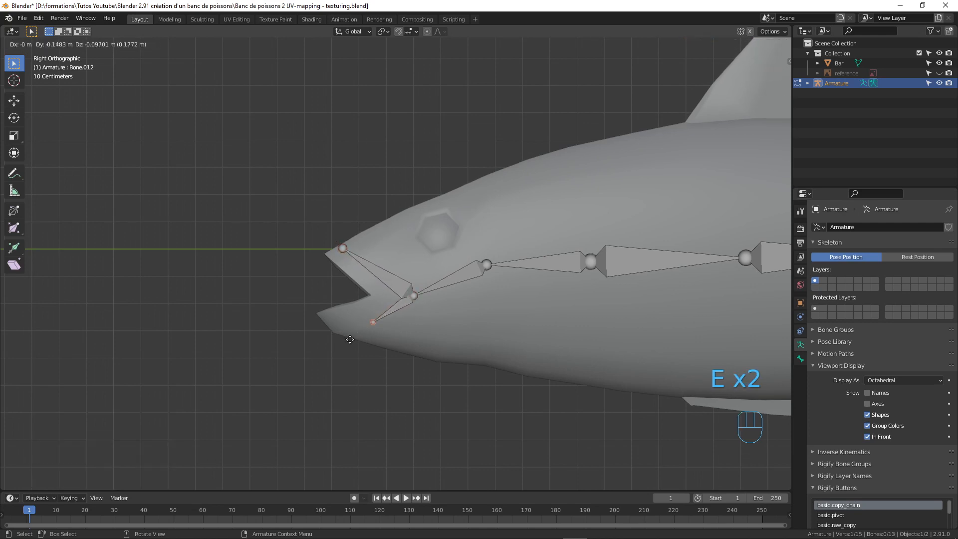
click(351, 339)
key(e)
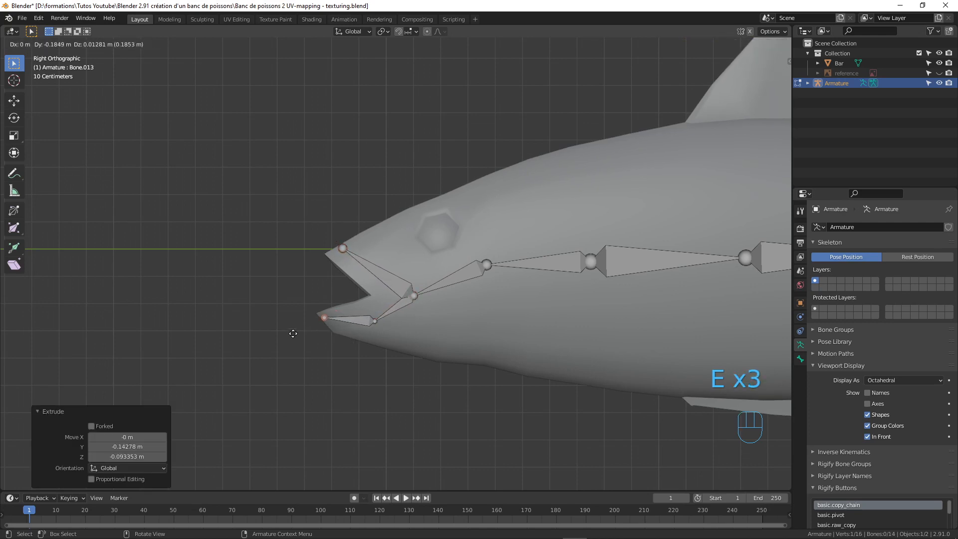
click(293, 334)
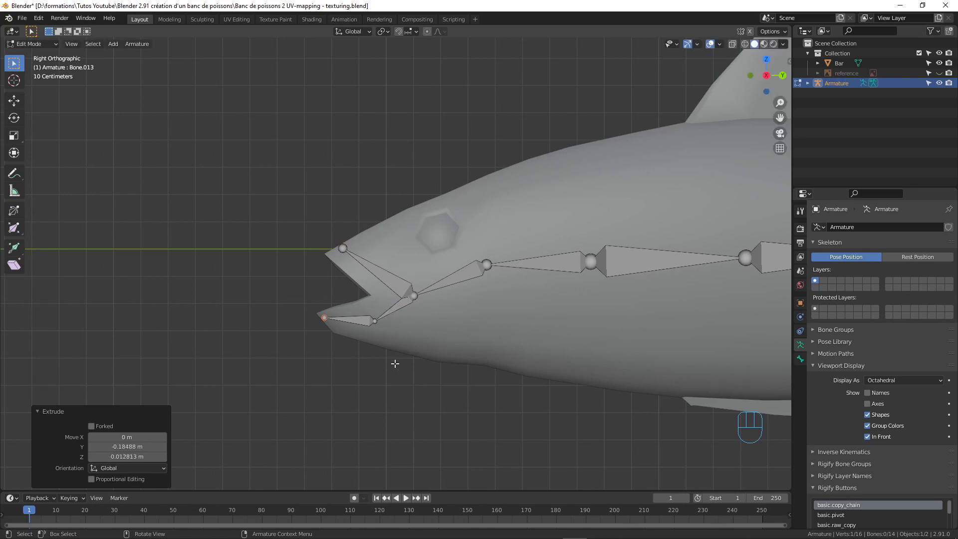
Step: Move the joint shared by the two jaw branches about 0.015 m in Y and -0.005 m in Z
click(419, 299)
key(g)
click(430, 305)
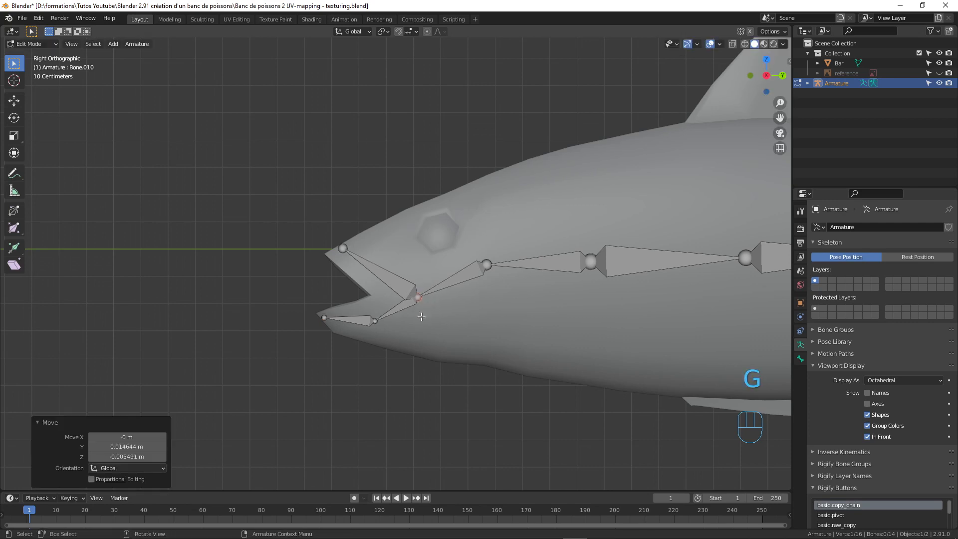
click(376, 324)
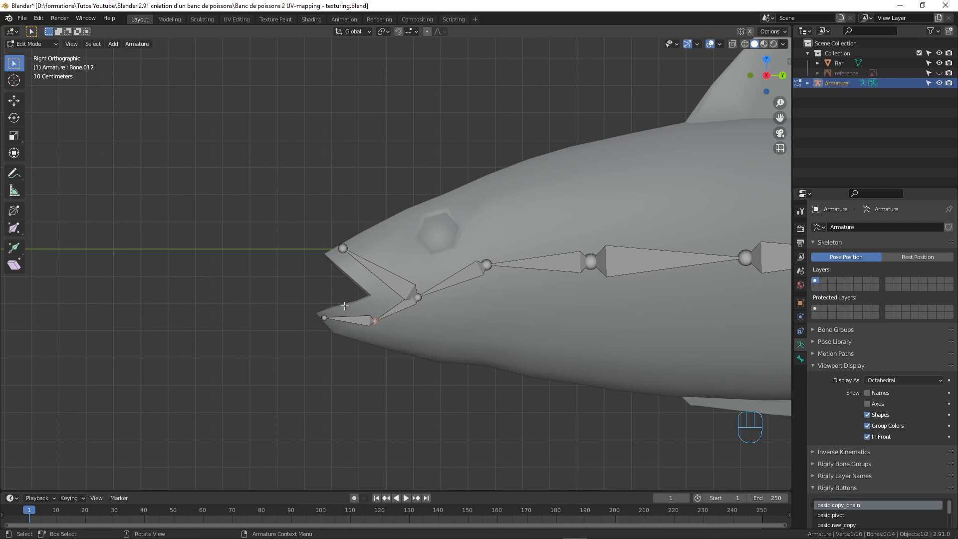
Step: Extrude two bones from the spine joint below the front dorsal fin into it, about 0.22 m Y, 0.48 m Z and 0.10 m Y, 0.37 m Z
scroll(524, 294, down, 5)
scroll(534, 305, up, 4)
scroll(534, 305, up, 1)
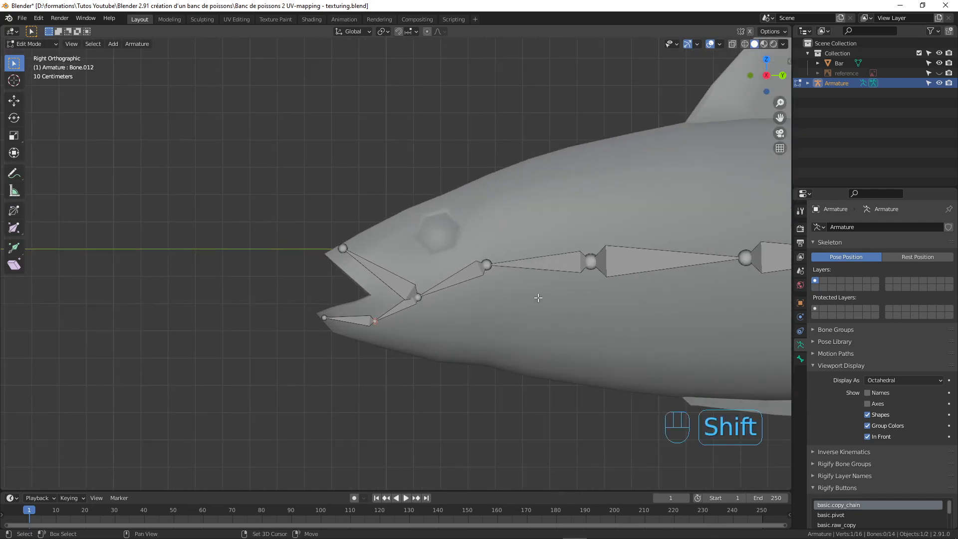
shift+middle_drag(537, 298, 345, 301)
scroll(449, 285, down, 5)
shift+middle_drag(562, 282, 522, 293)
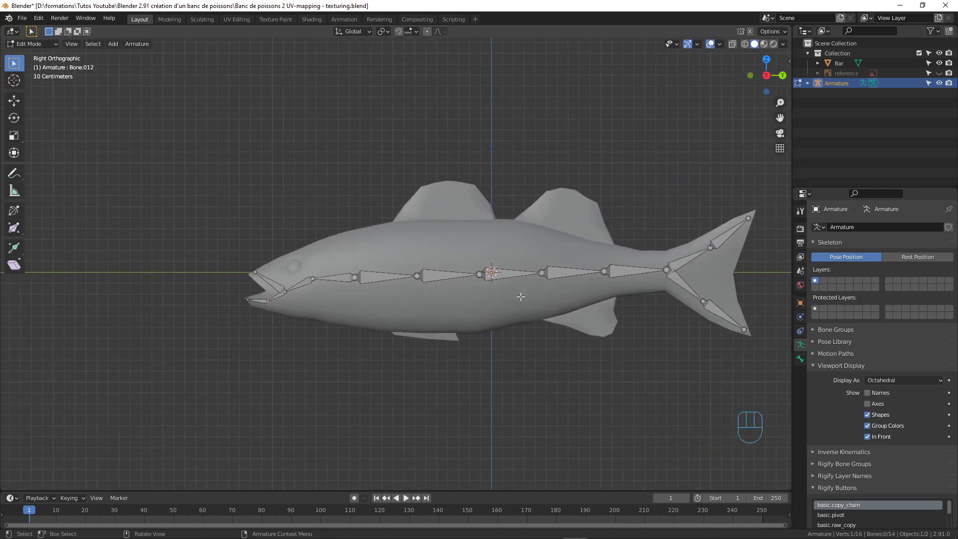
scroll(474, 324, up, 3)
click(430, 287)
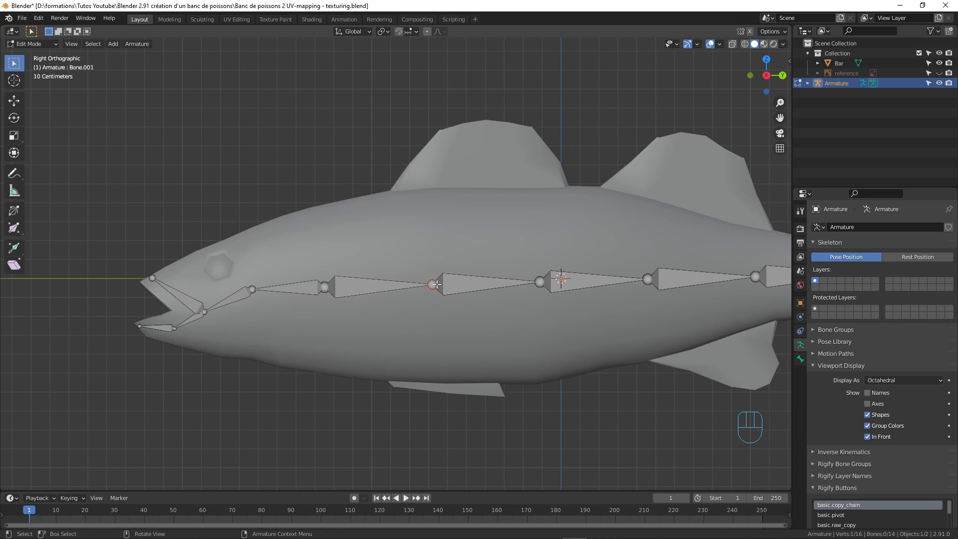
key(e)
click(474, 195)
key(e)
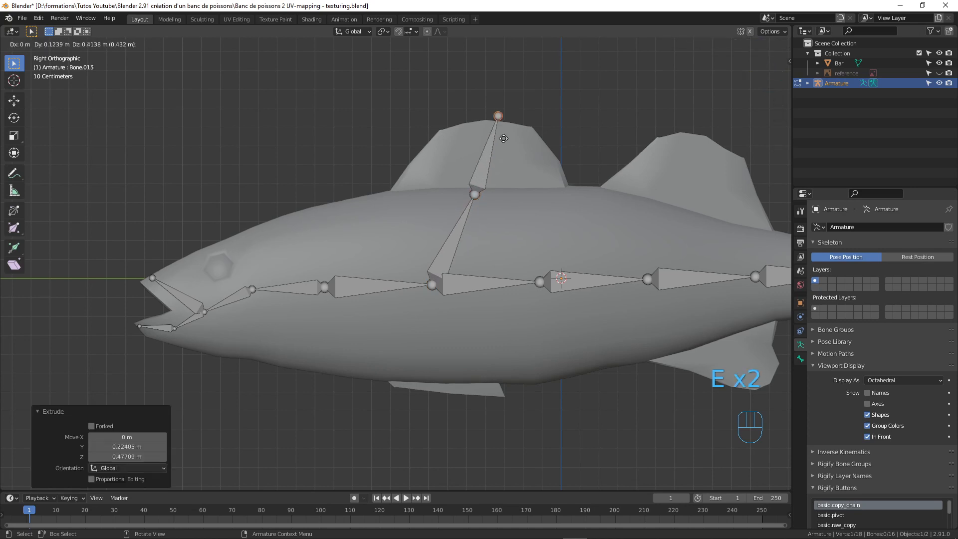
click(499, 147)
Step: Extrude a bone from the same spine joint down to the belly above the pelvic fin, about 0.06 m Y, -0.47 m Z
scroll(508, 313, down, 5)
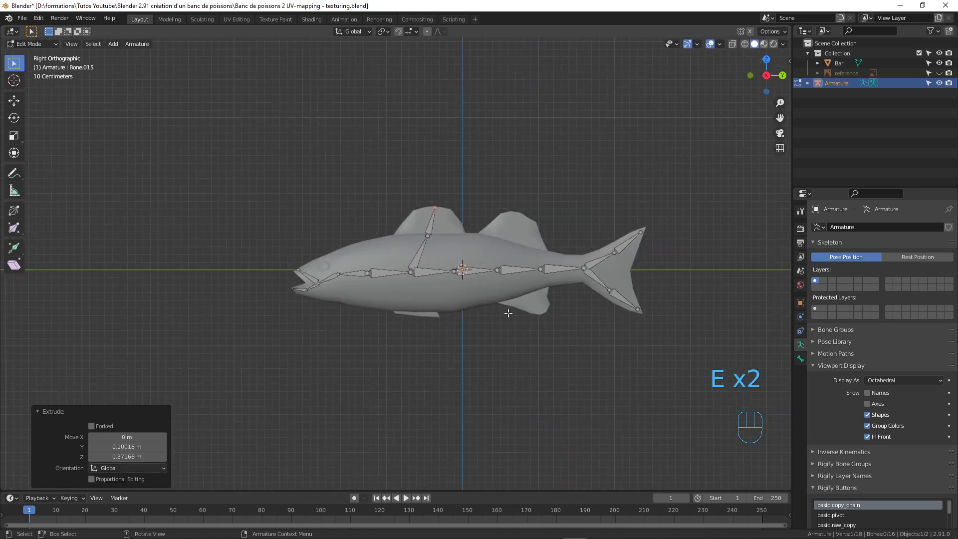
scroll(508, 313, up, 3)
shift+middle_drag(400, 289, 395, 244)
click(393, 244)
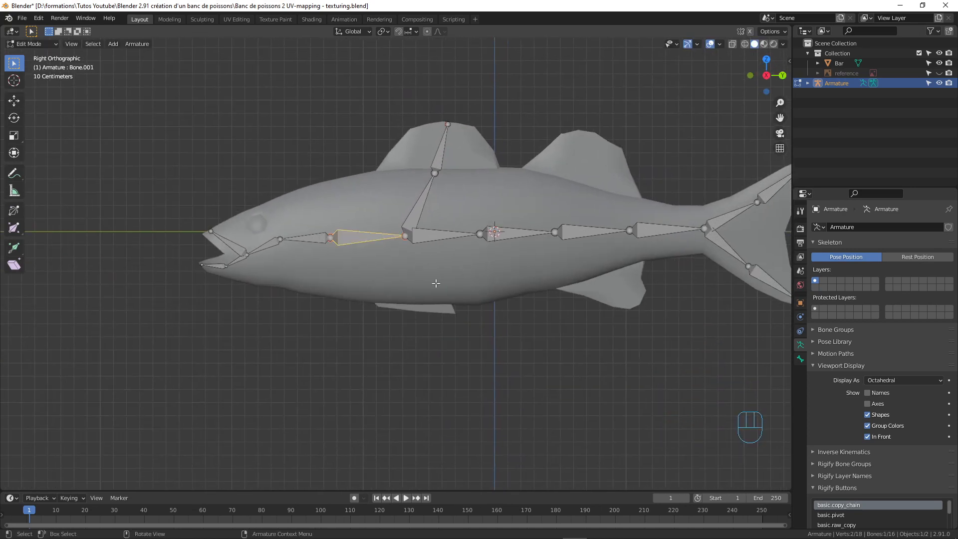
click(404, 237)
key(e)
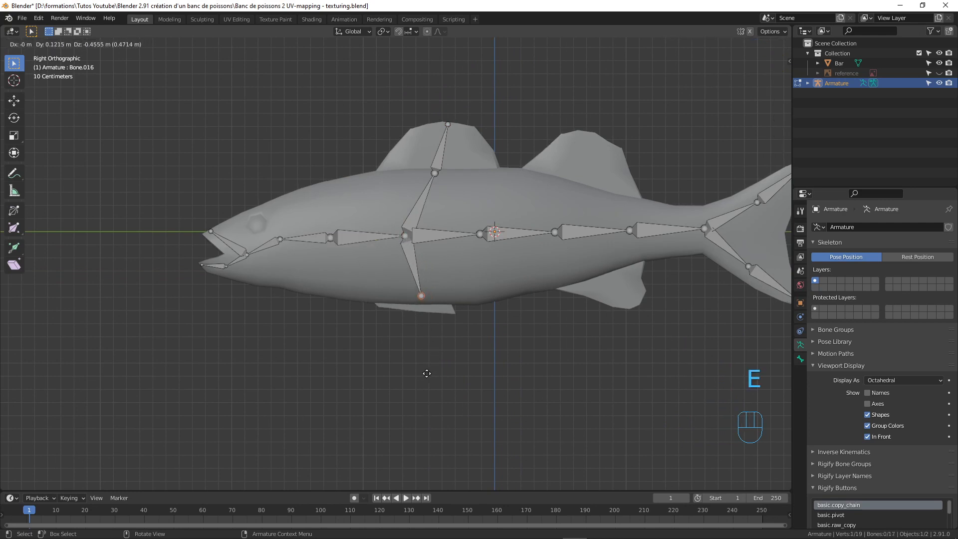
click(419, 375)
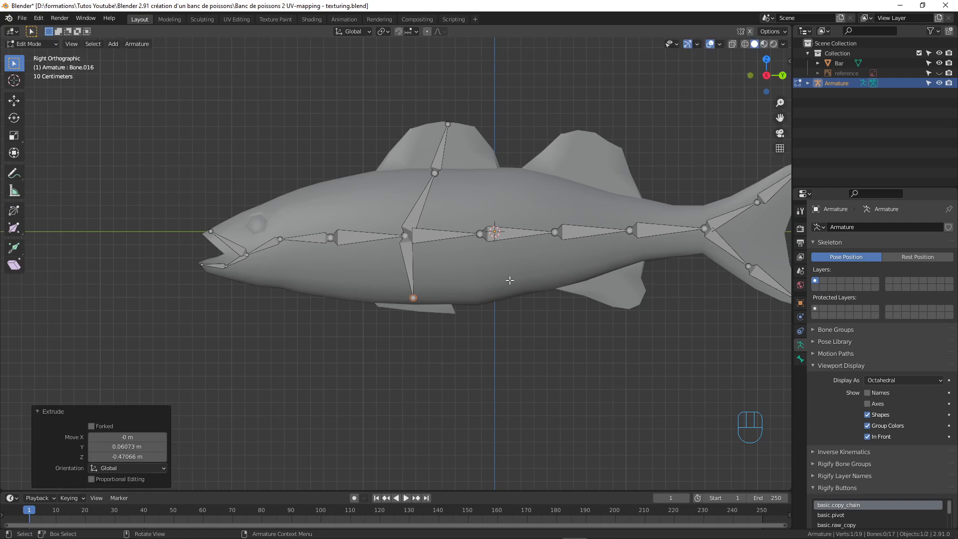
Step: Extrude two bones from the spine joint below the rear dorsal fin into it, the second about 0.14 m Y, 0.30 m Z
click(555, 231)
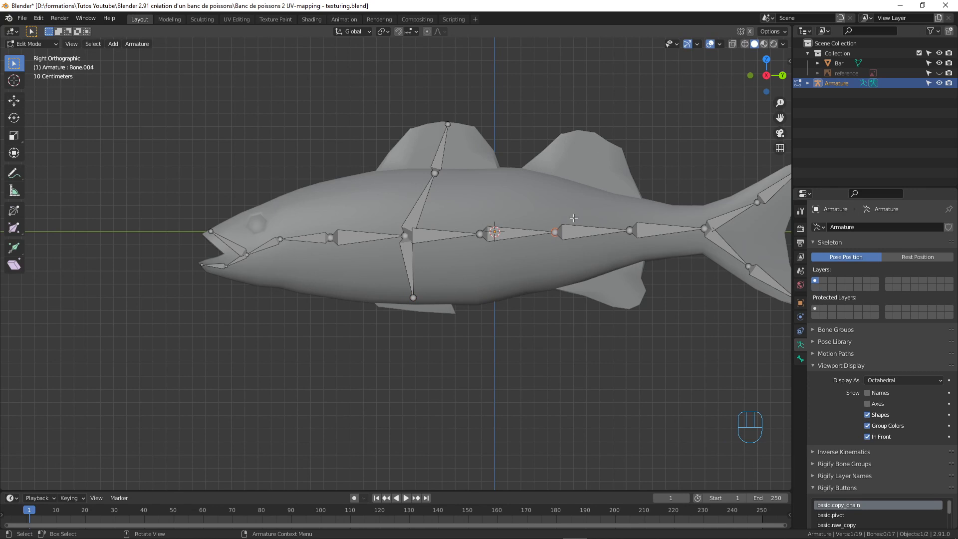
key(e)
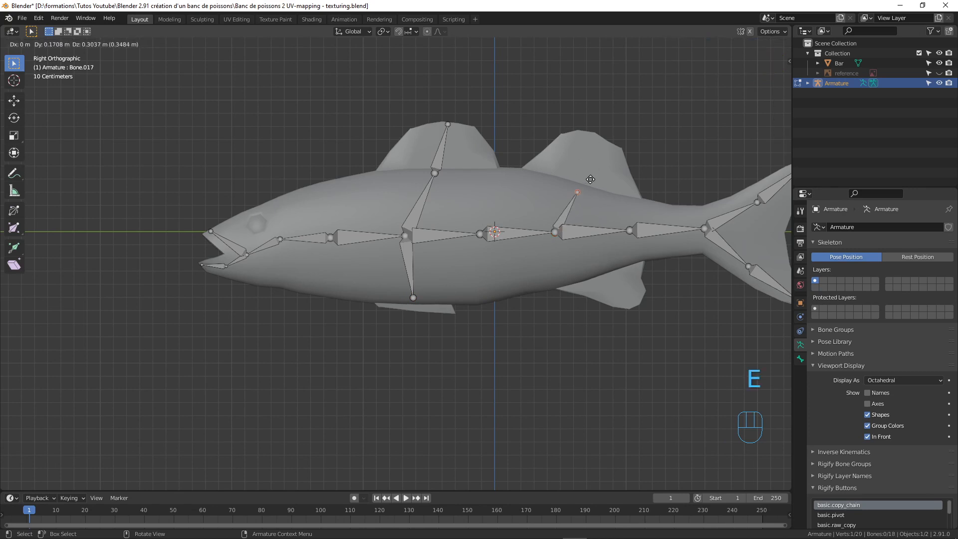
click(591, 175)
key(e)
click(609, 136)
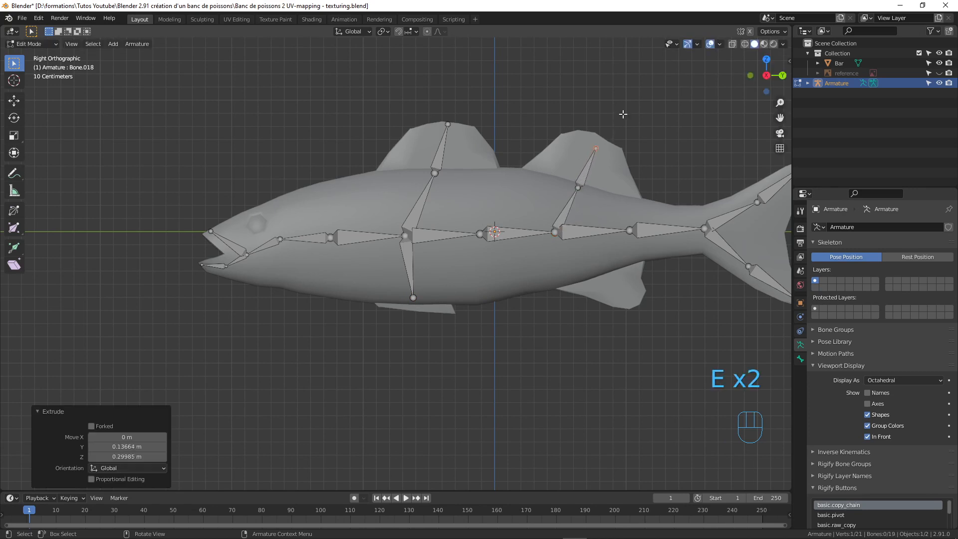
Step: Extrude two bones from that rear spine joint into the lower rear fin, about 0.27 m Y, -0.36 m Z and 0.36 m Y, -0.17 m Z
click(558, 236)
key(e)
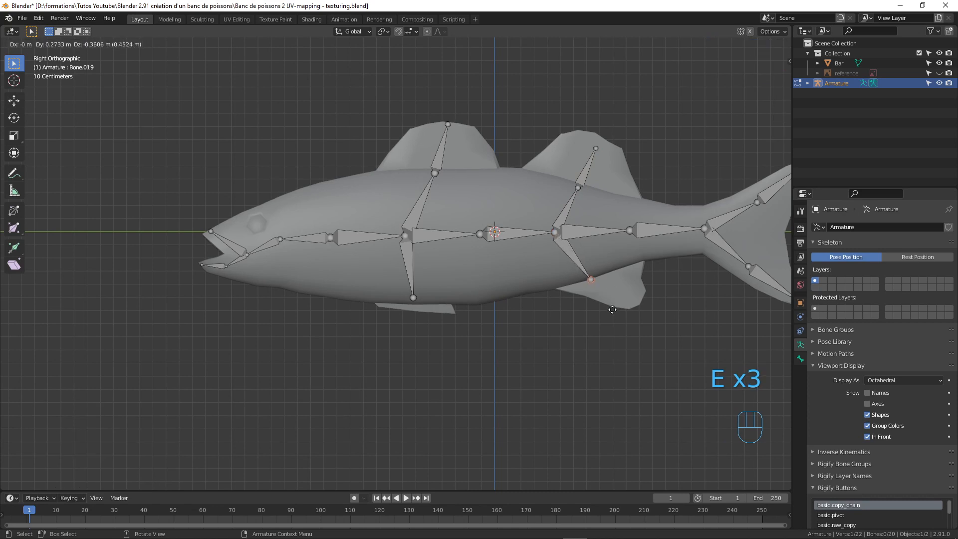
click(613, 309)
key(e)
click(669, 327)
Step: Move the tip of the rear dorsal fin's outer bone about 0.05 m in Y and 0.05 m in Z
scroll(579, 248, down, 3)
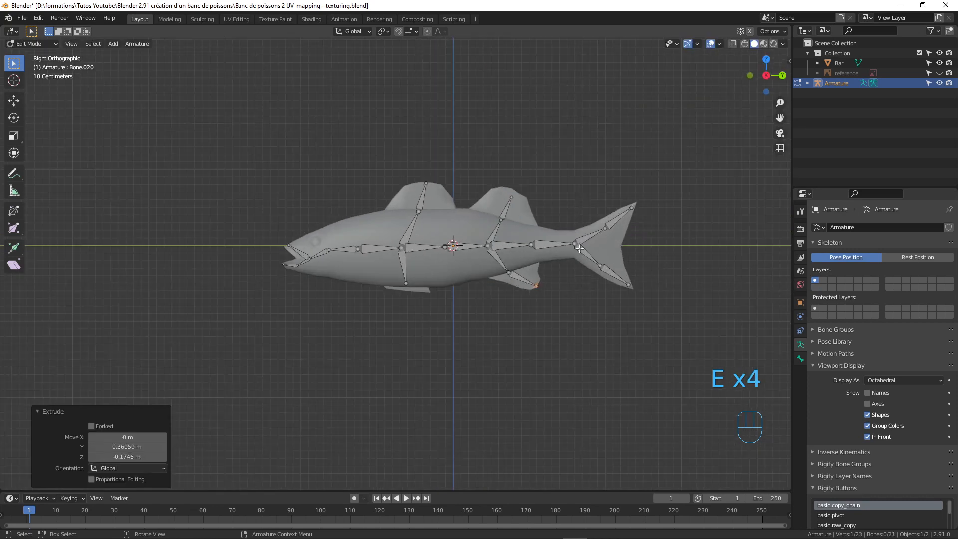
scroll(579, 249, up, 4)
click(638, 125)
key(g)
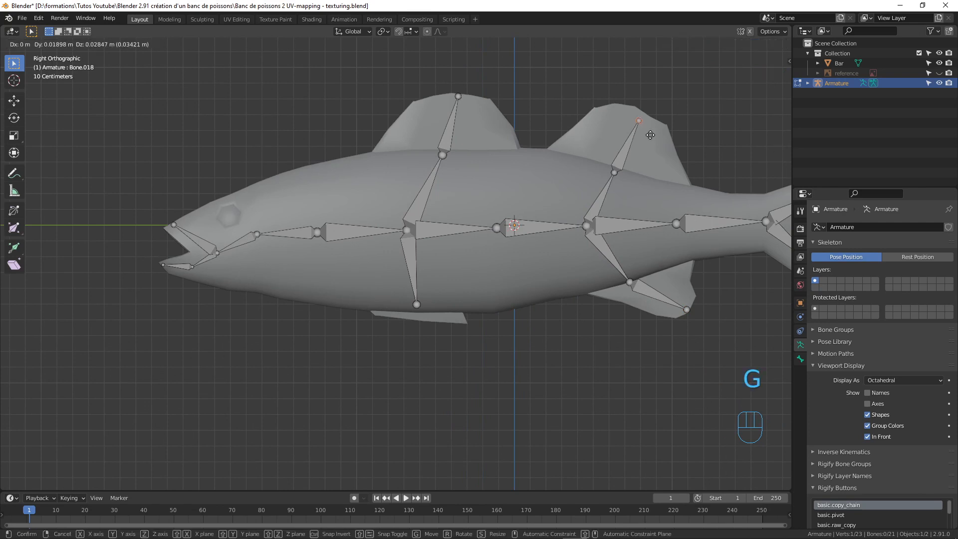
click(650, 135)
Step: Extrude a bone from the belly bone's tip to the end of the pelvic fin, about 0.28 m Y, -0.11 m Z
scroll(528, 266, down, 4)
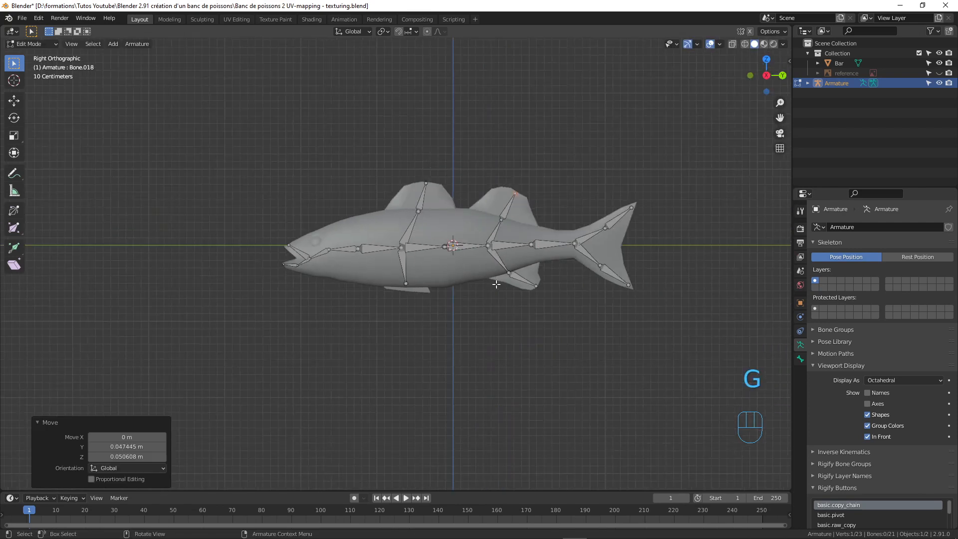
scroll(464, 268, up, 4)
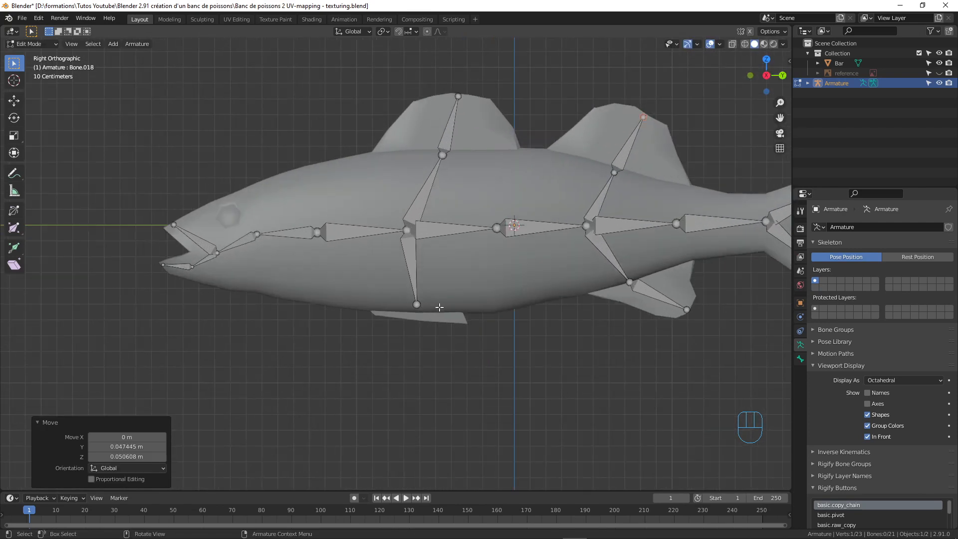
click(417, 306)
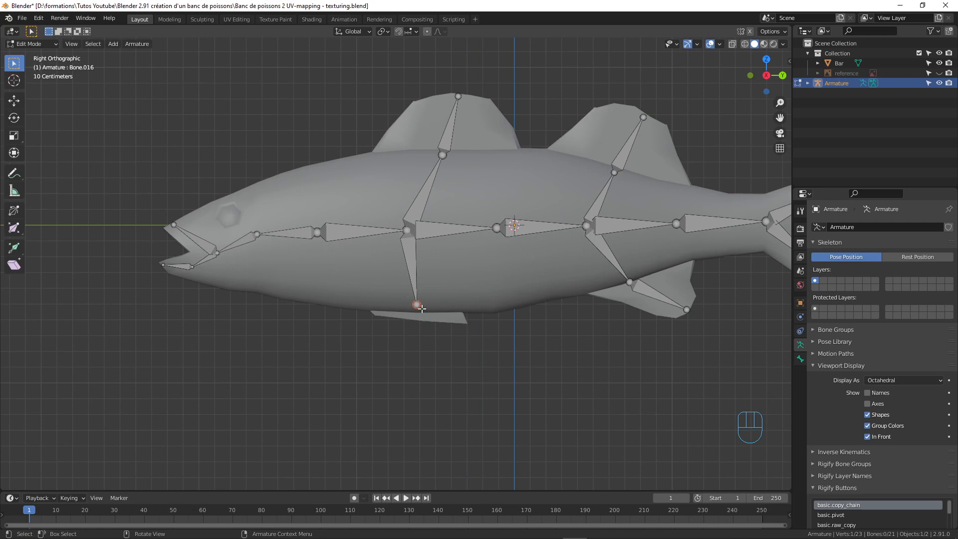
key(e)
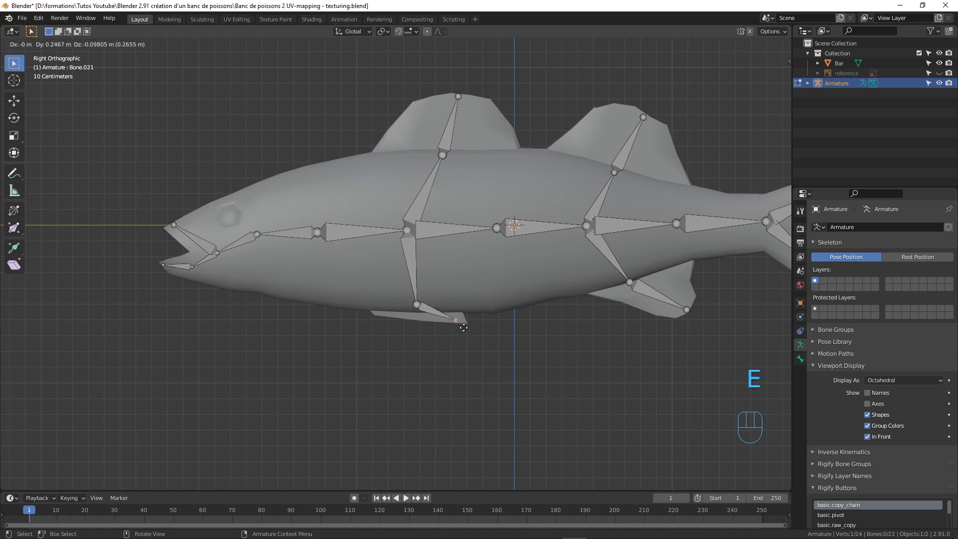
click(469, 330)
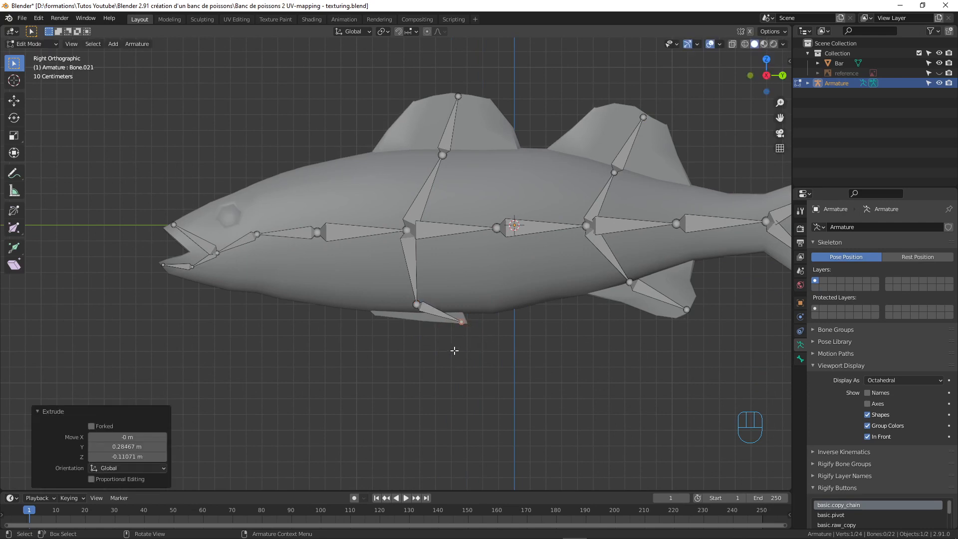
Step: Rename the armature object as Rig-bar
scroll(455, 351, down, 5)
scroll(457, 346, up, 3)
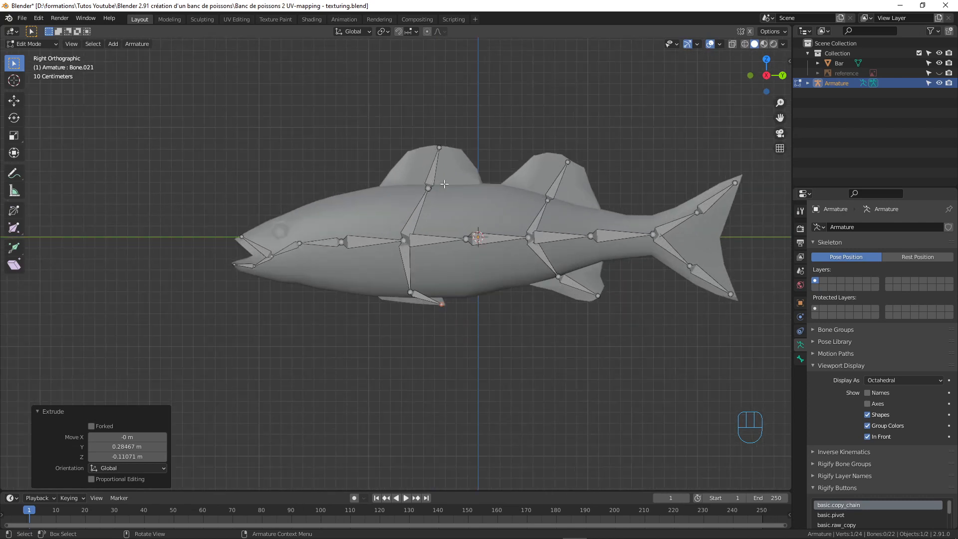
mouse_move(360, 274)
middle_down()
mouse_move(597, 277)
mouse_move(362, 295)
mouse_move(370, 275)
middle_up()
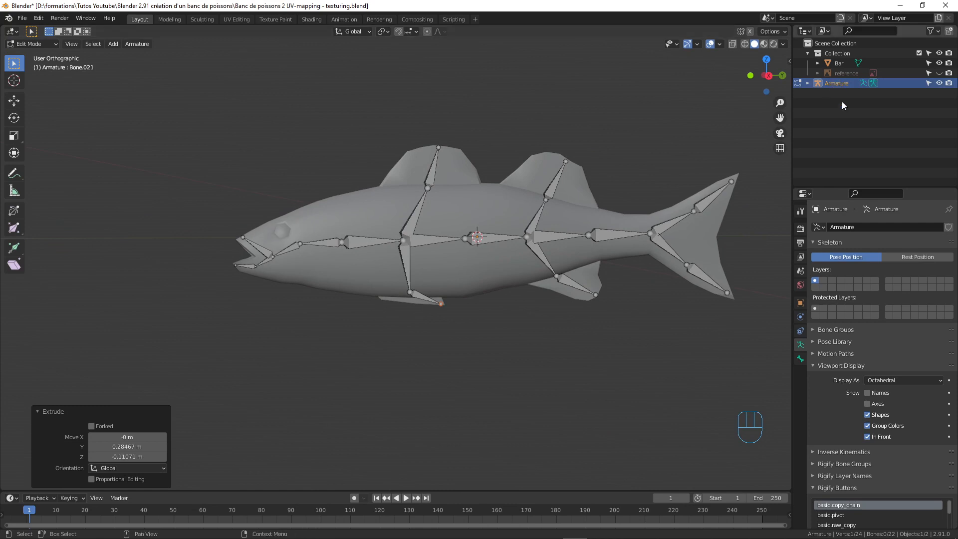
double_click(832, 83)
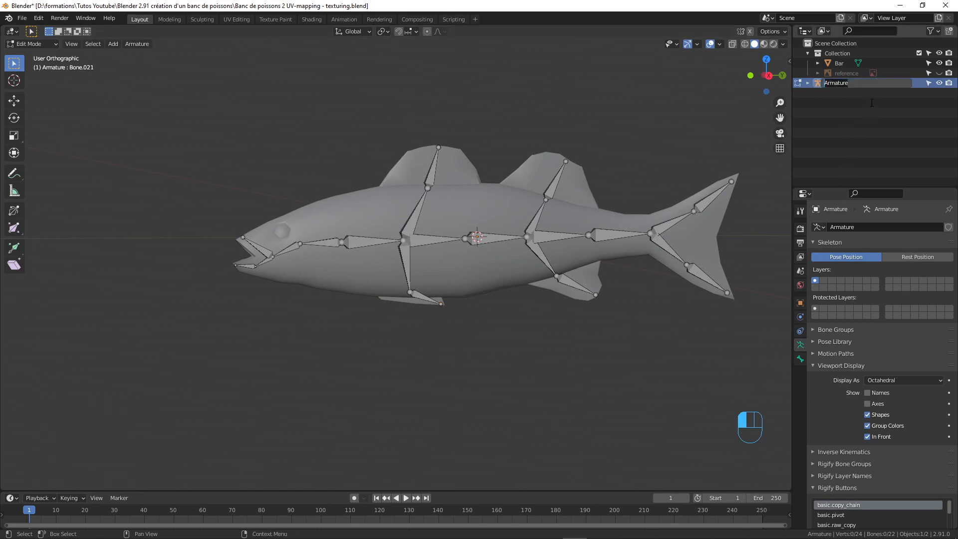
text(Rig-bar)
key(Return)
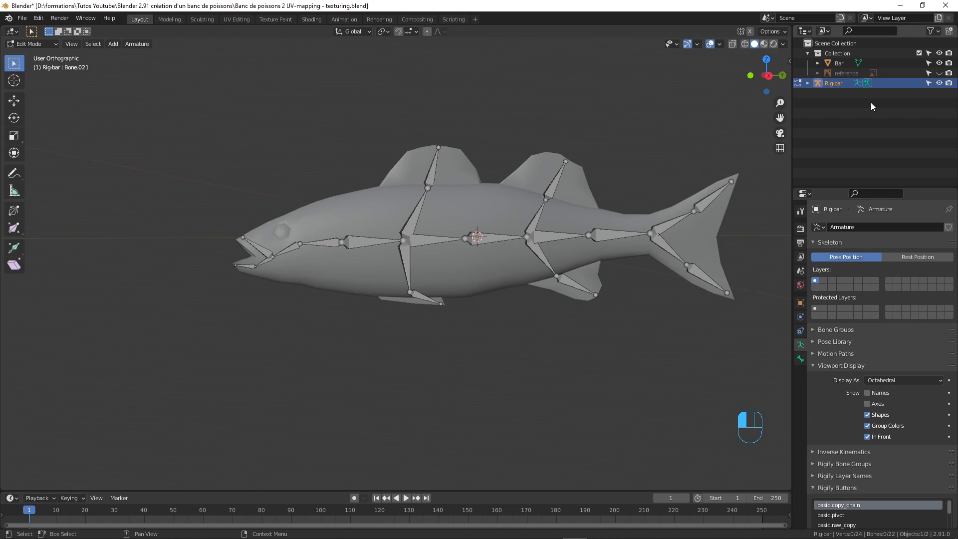
Step: Switch from Edit Mode to Object Mode and select the Rig-bar armature
key(Tab)
click(511, 198)
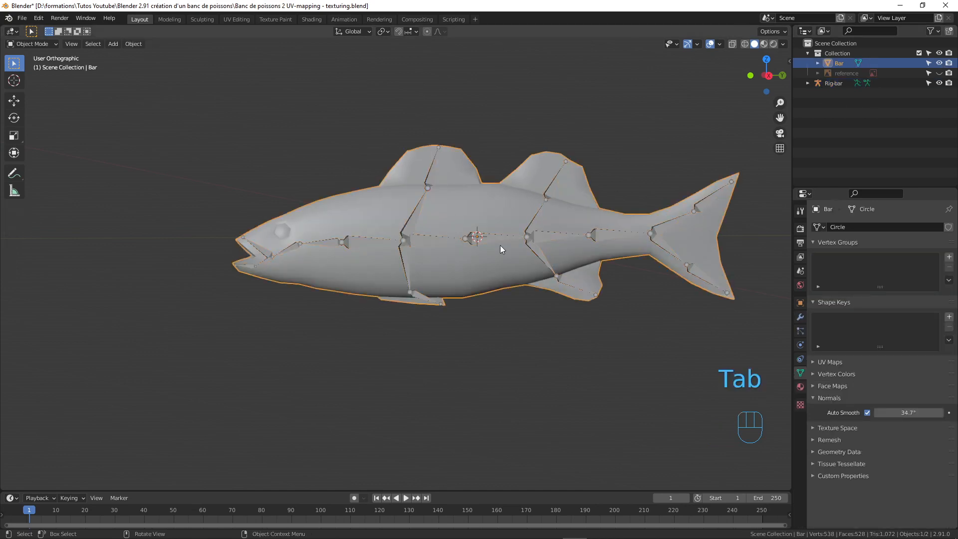
click(507, 235)
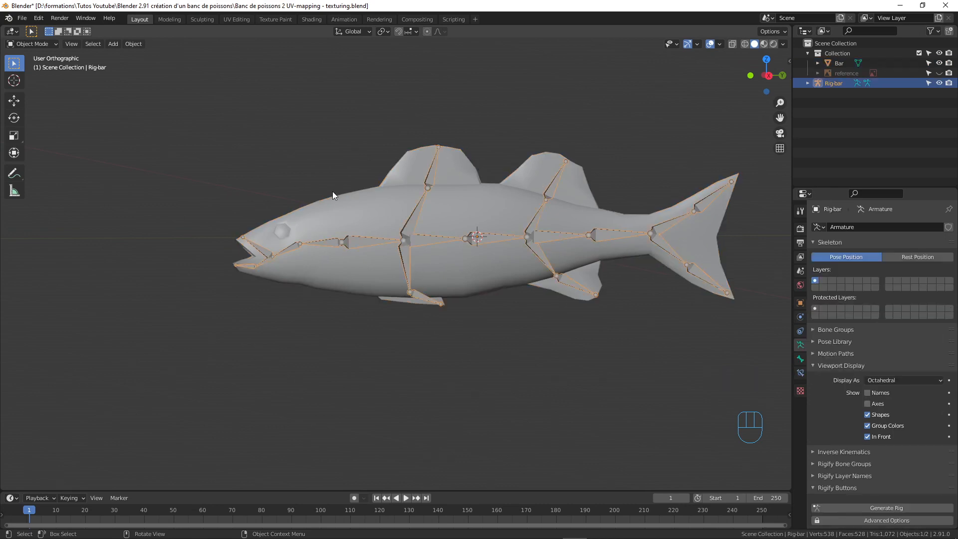
middle_drag(333, 190, 382, 236)
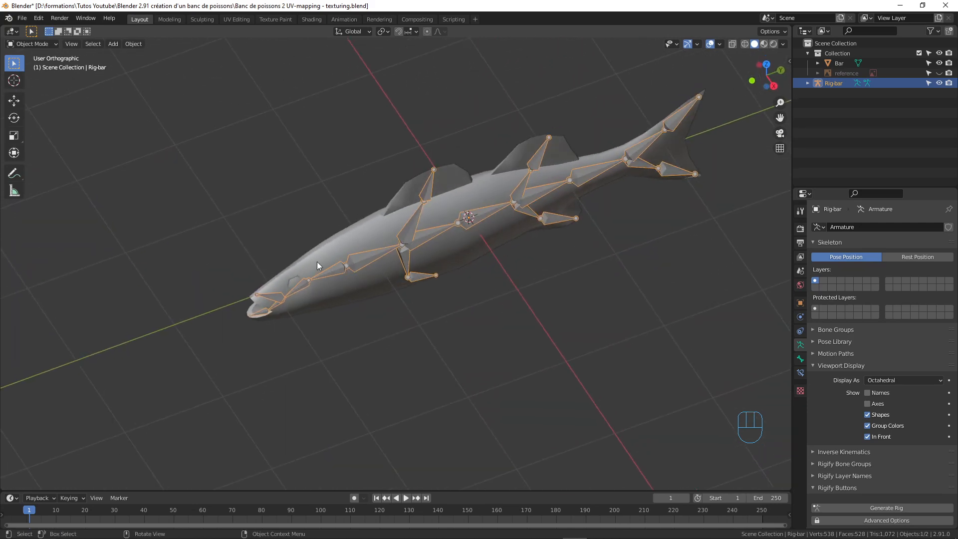
middle_drag(374, 317, 351, 261)
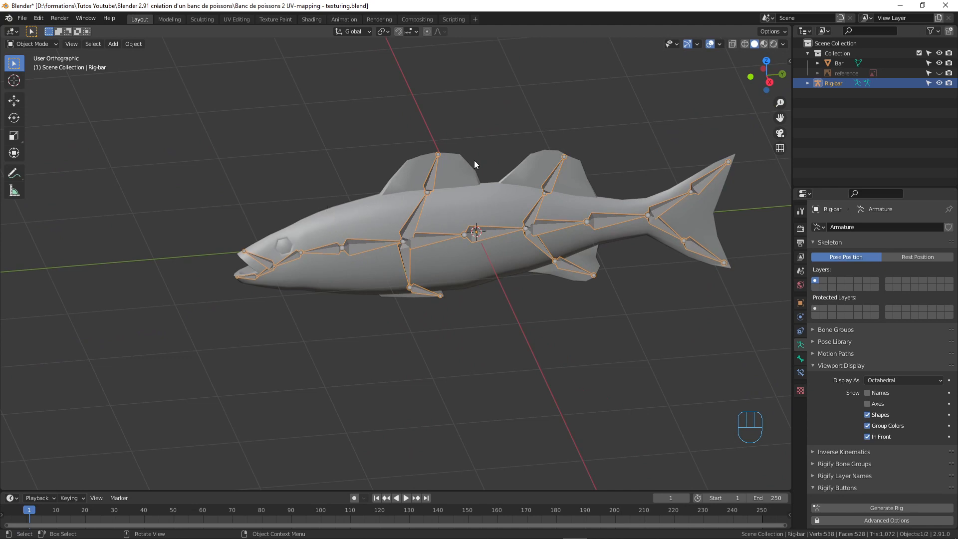
middle_drag(435, 223, 433, 208)
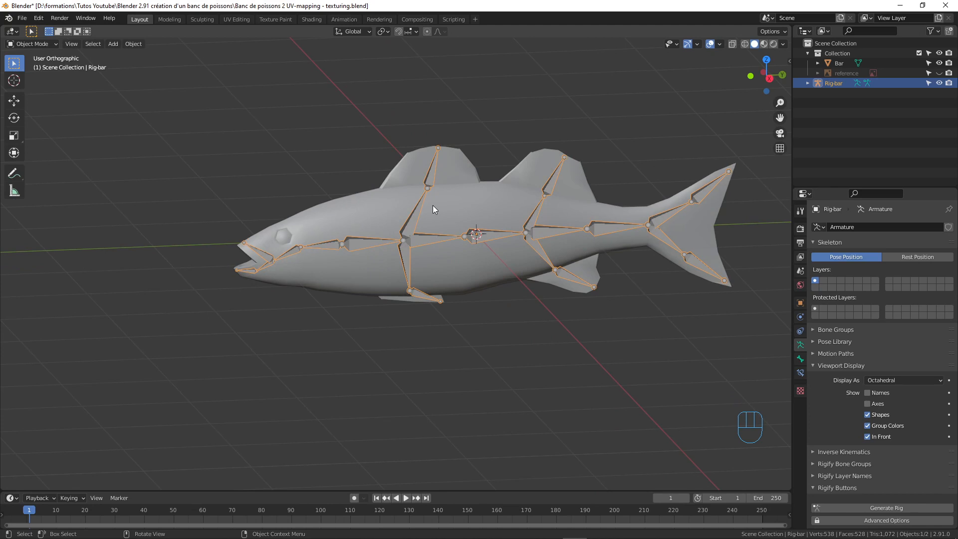
click(384, 188)
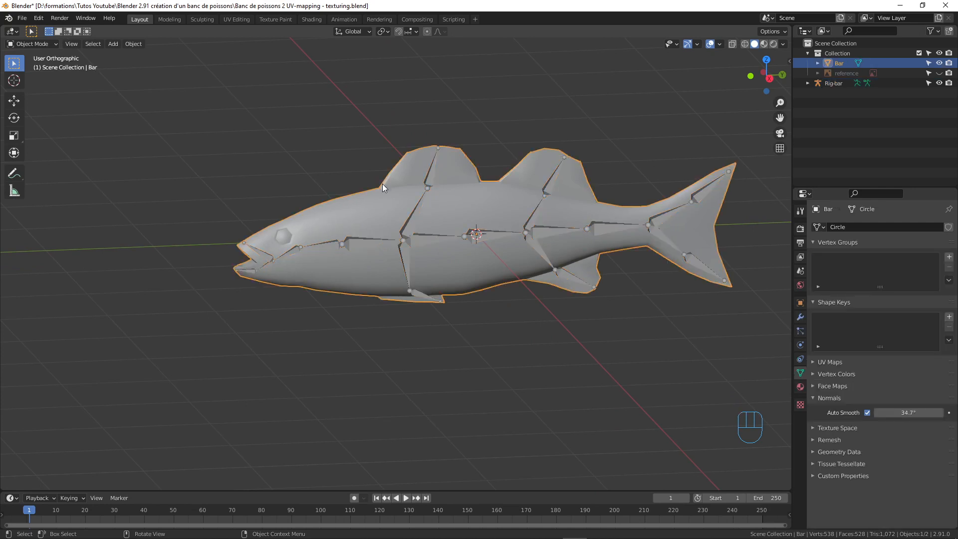
shift+click(392, 241)
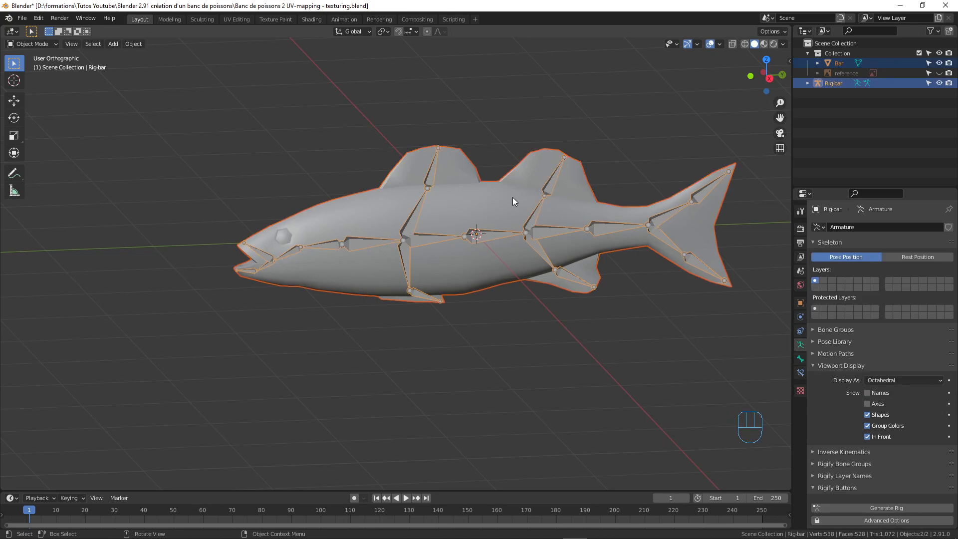
key(ctrl+p)
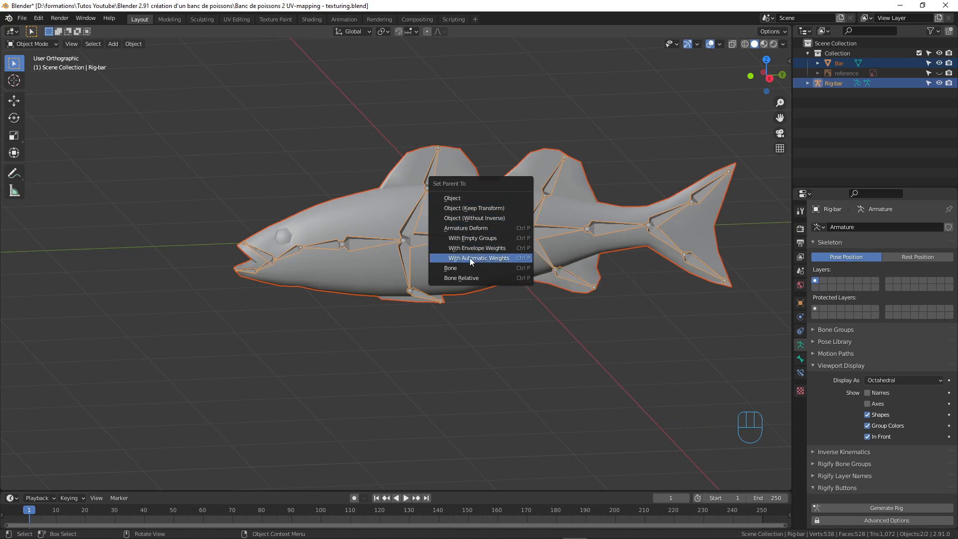
click(527, 260)
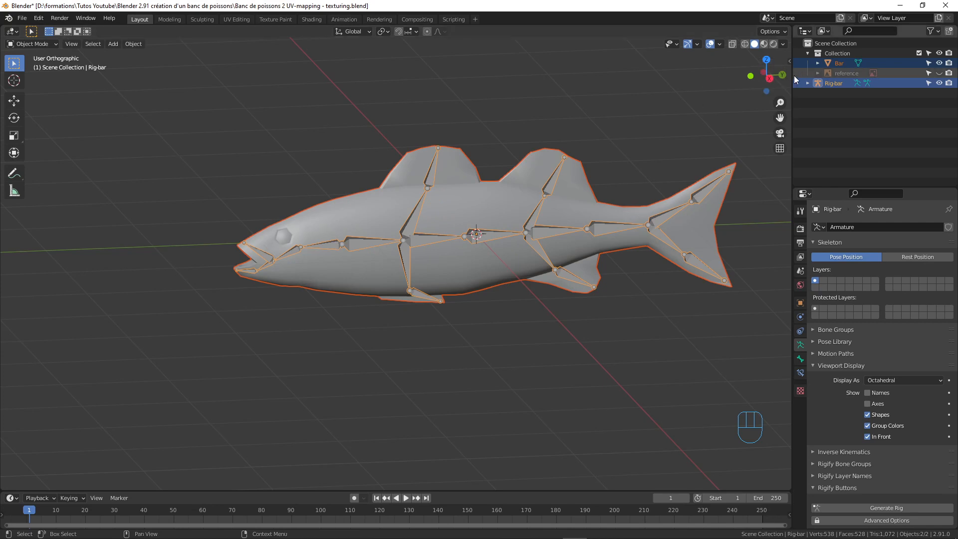
Step: Examine the location, rotation and scale values of the Bar mesh and the Rig-bar armature
click(789, 60)
click(787, 62)
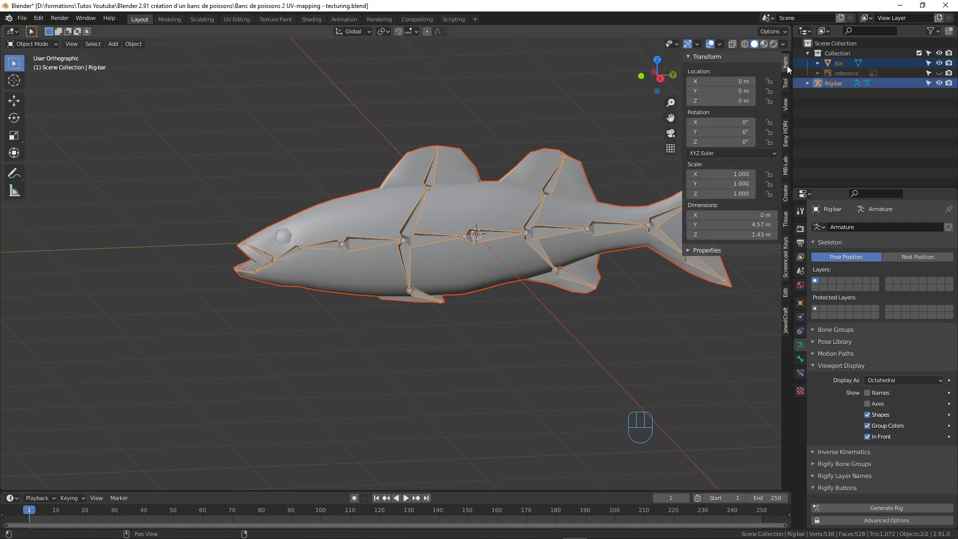
scroll(534, 216, down, 5)
scroll(495, 200, up, 4)
click(459, 203)
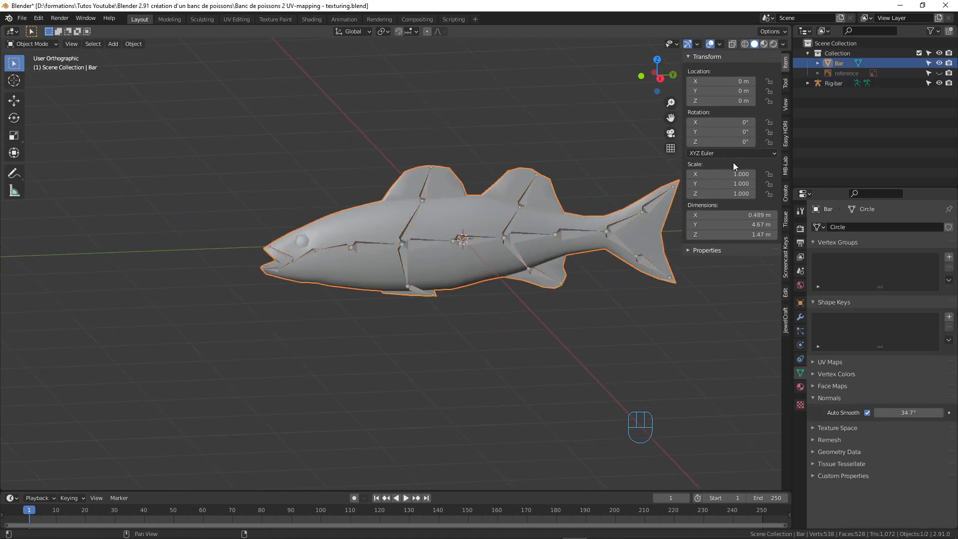
click(484, 241)
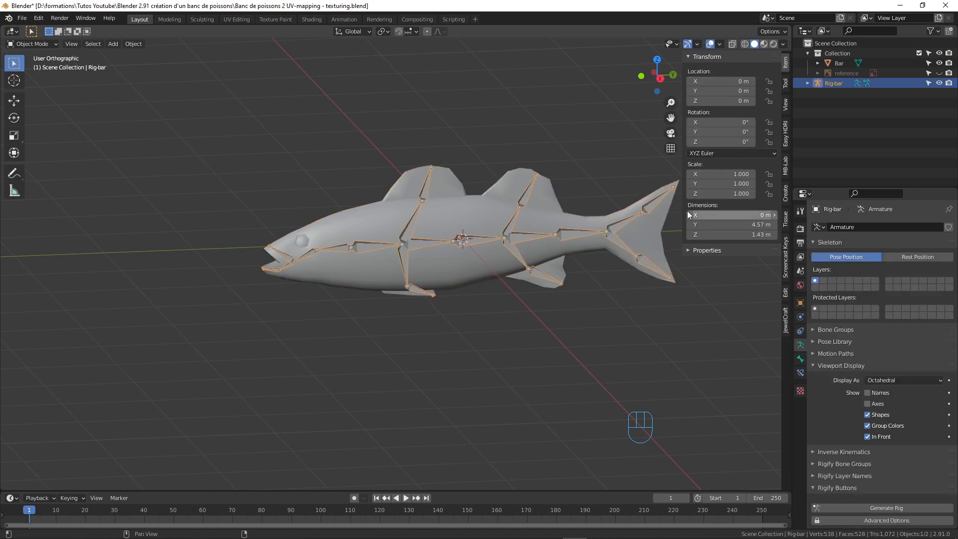
click(490, 220)
key(ctrl)
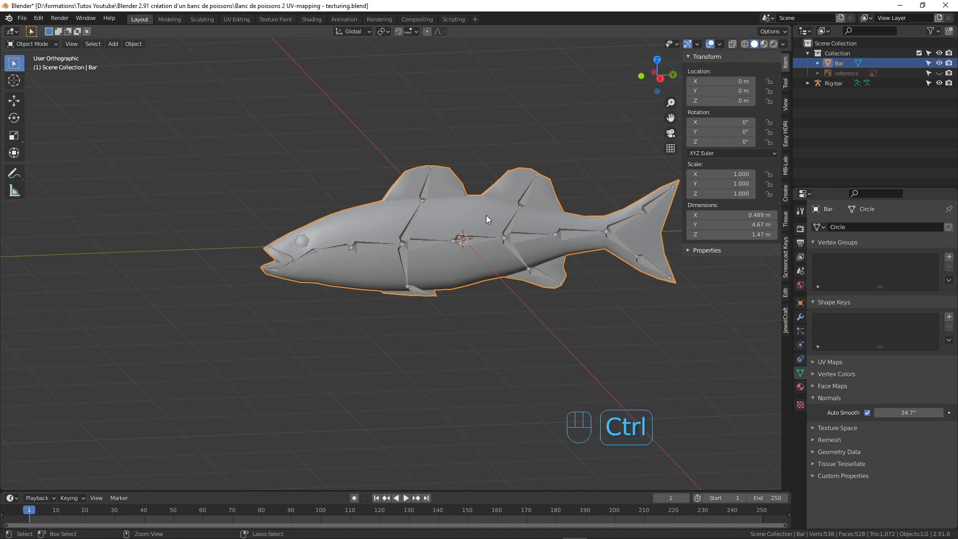
key(ctrl+a)
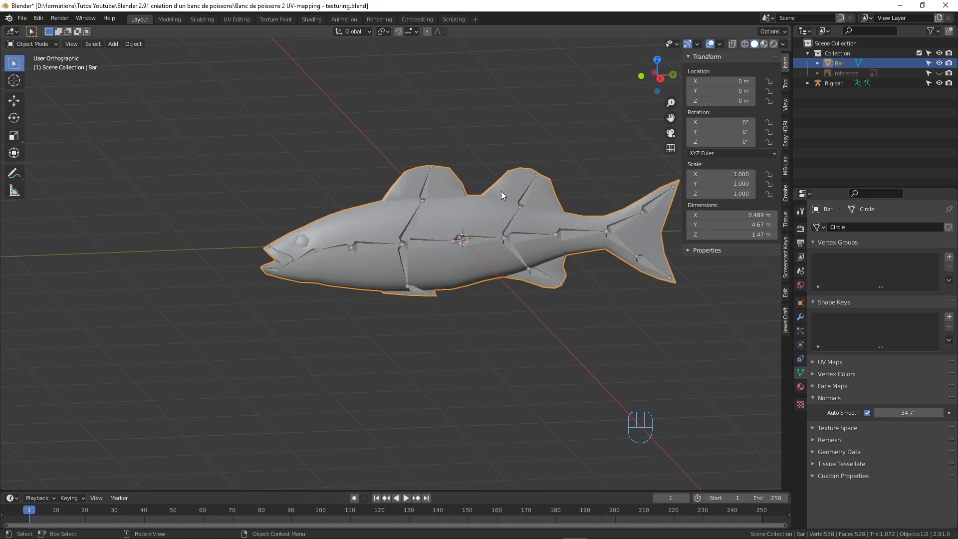
scroll(501, 191, down, 3)
scroll(499, 194, up, 4)
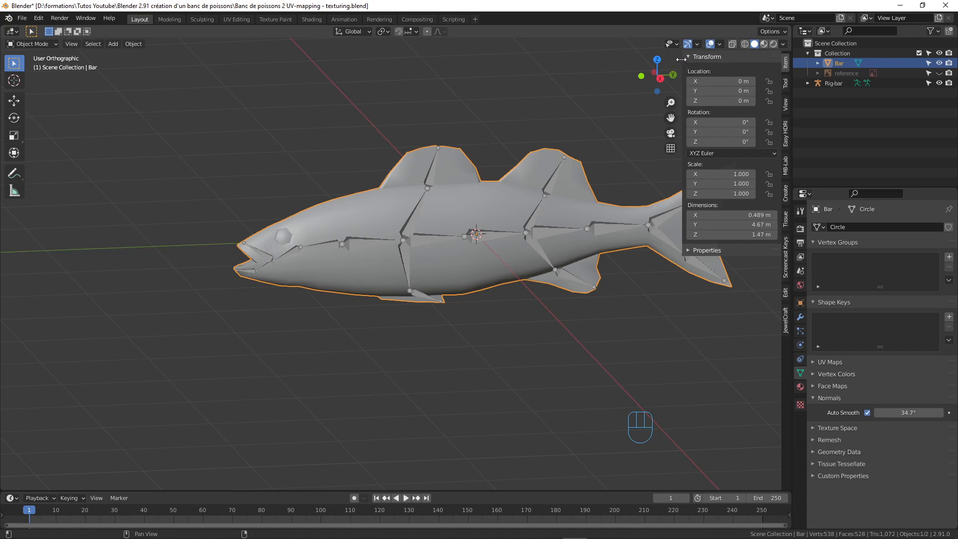
drag(681, 60, 779, 59)
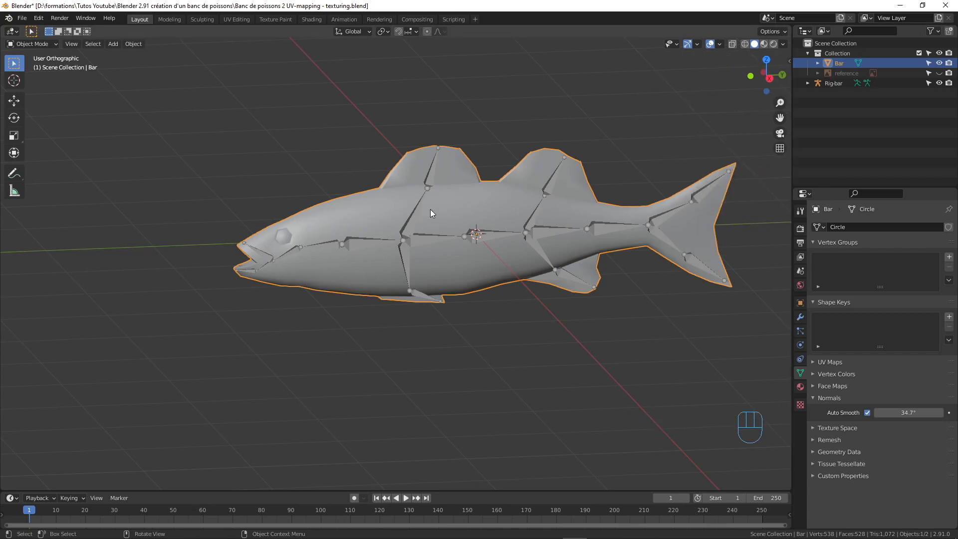
Step: Parent the Bar mesh to the Rig-bar armature using automatic weights
shift+click(589, 270)
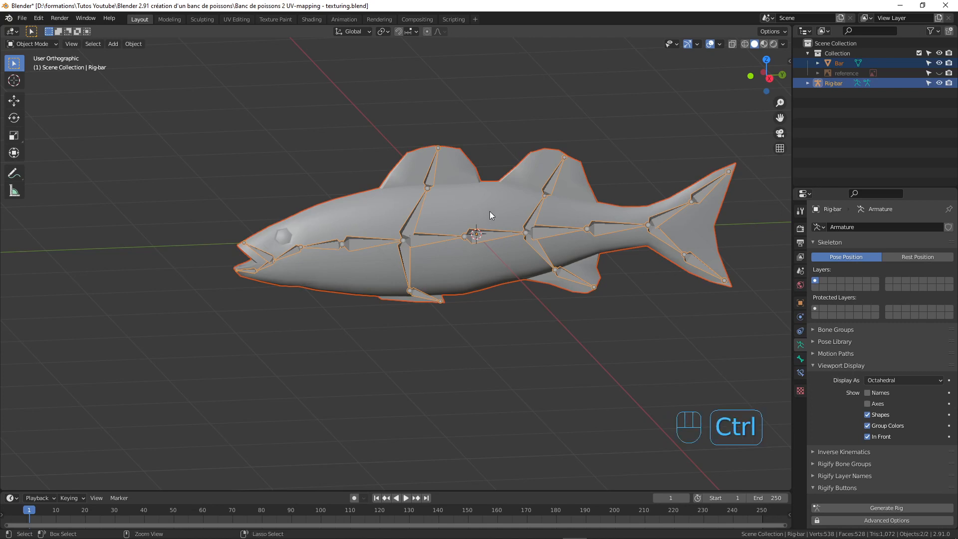
key(ctrl+p)
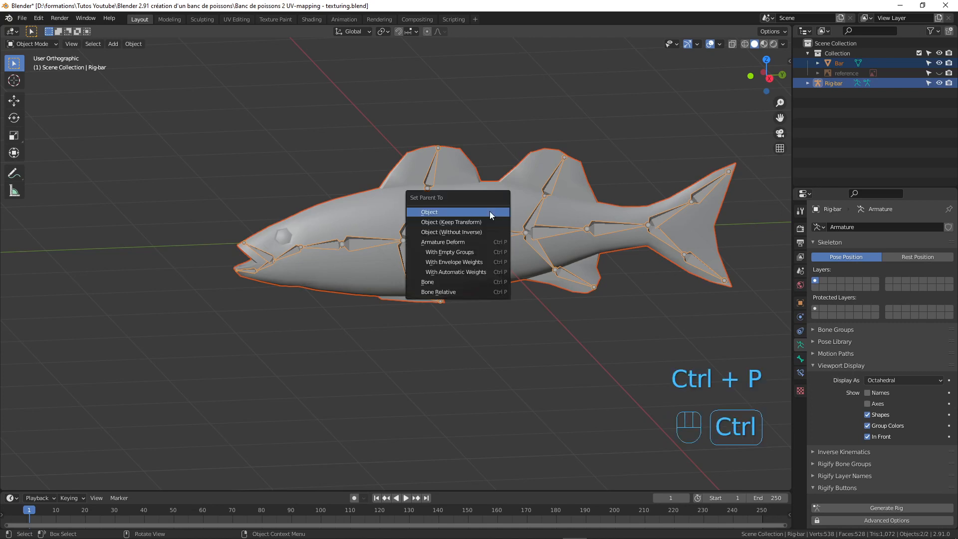
click(468, 271)
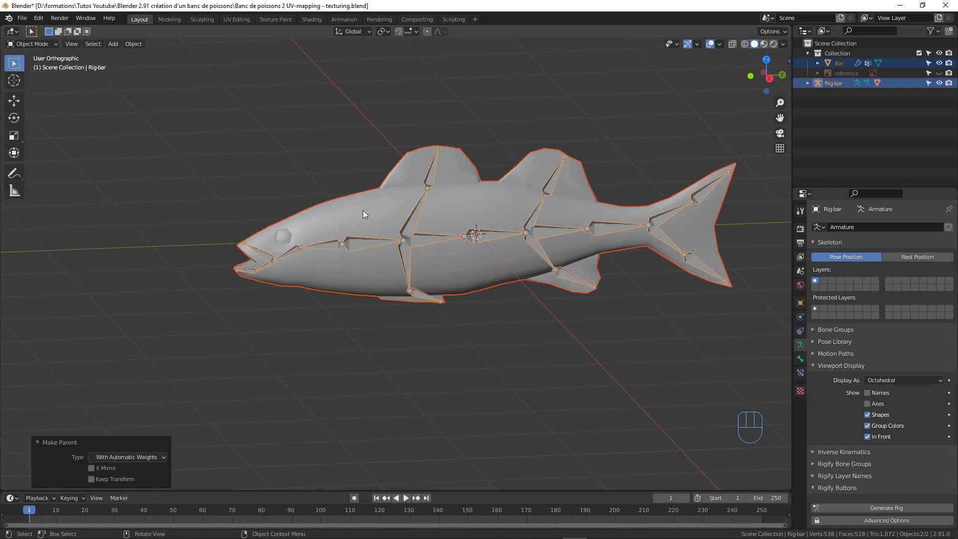
Step: Select only the Rig-bar armature and put it in Pose Mode
click(438, 286)
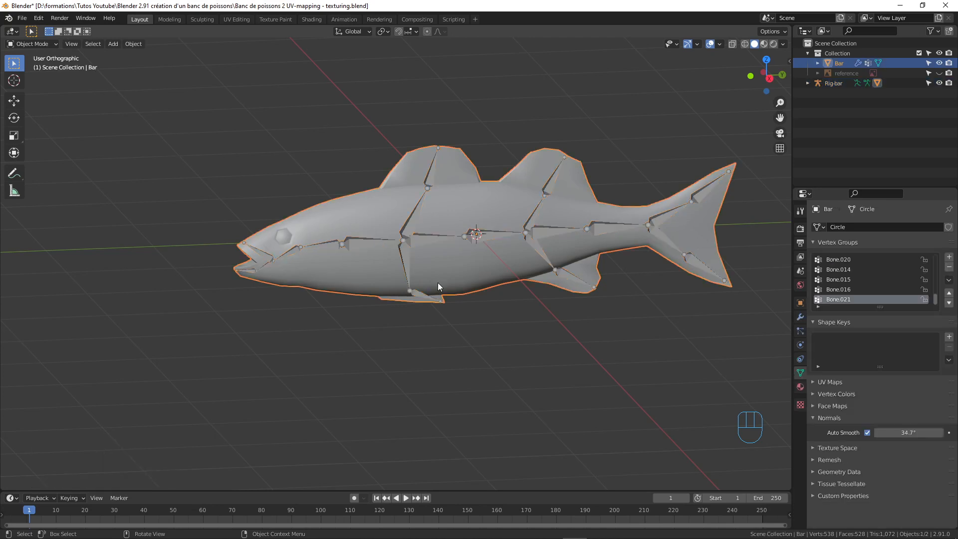
click(380, 240)
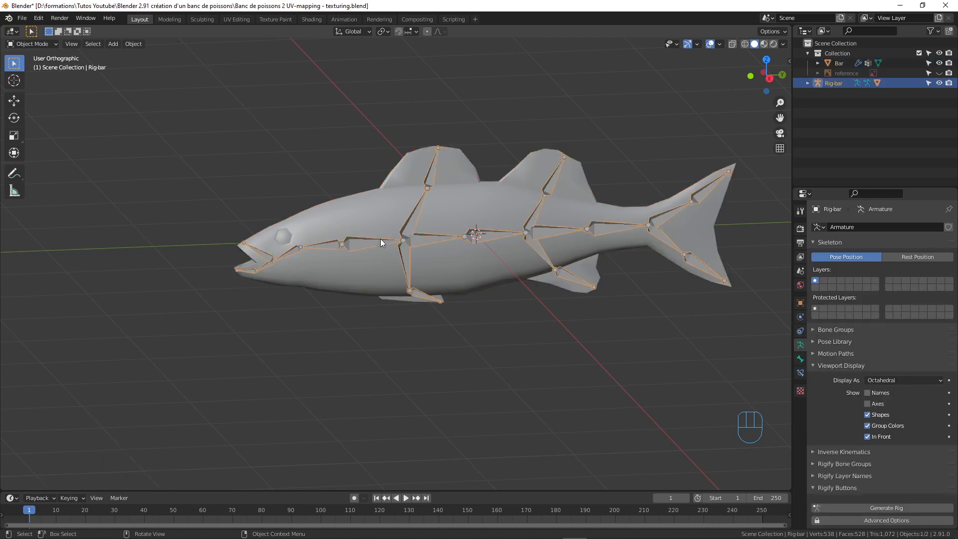
click(44, 44)
click(33, 77)
Step: Rotate two spine bones in the front half of the body to bend the fish sideways
middle_drag(250, 200, 399, 291)
key(r)
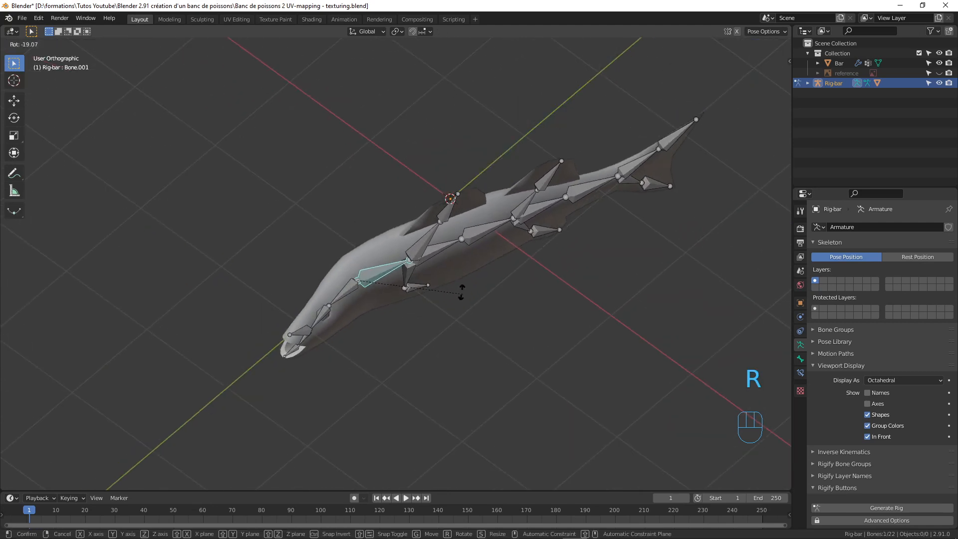
click(448, 275)
click(442, 235)
key(r)
click(480, 268)
Step: Rotate the rear spine bones one after another down to the tail base, curving the back half of the fish sideways
click(500, 234)
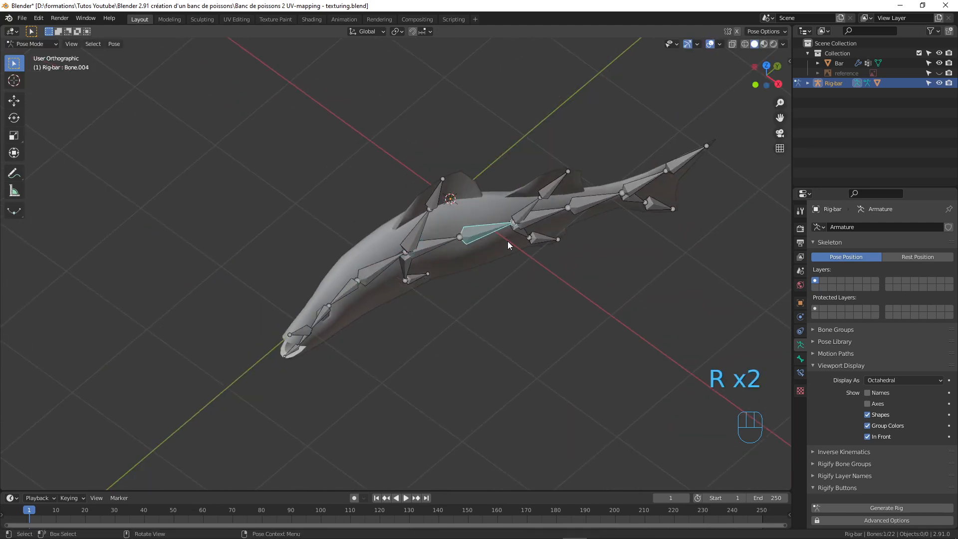
key(r)
click(554, 236)
click(554, 236)
key(r)
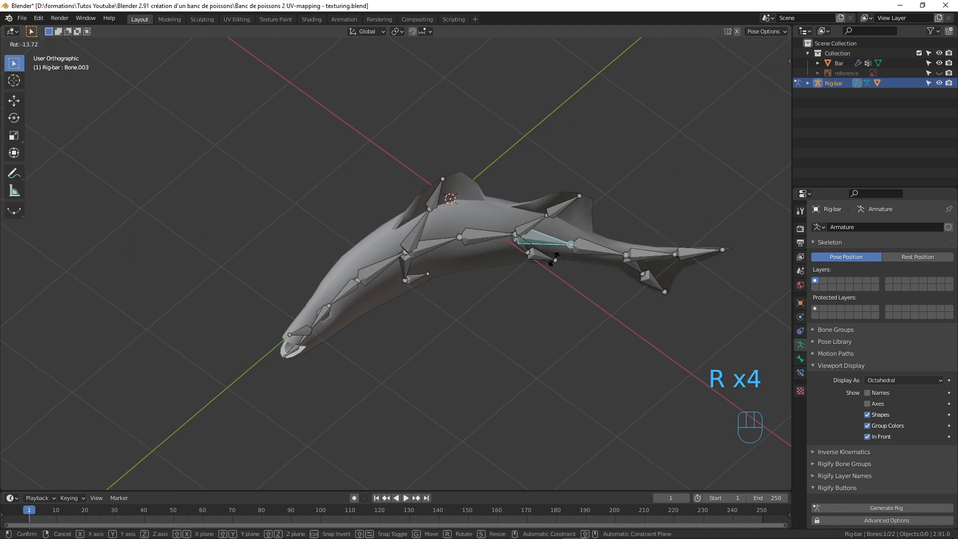
click(574, 250)
click(599, 244)
key(r)
click(639, 281)
click(640, 278)
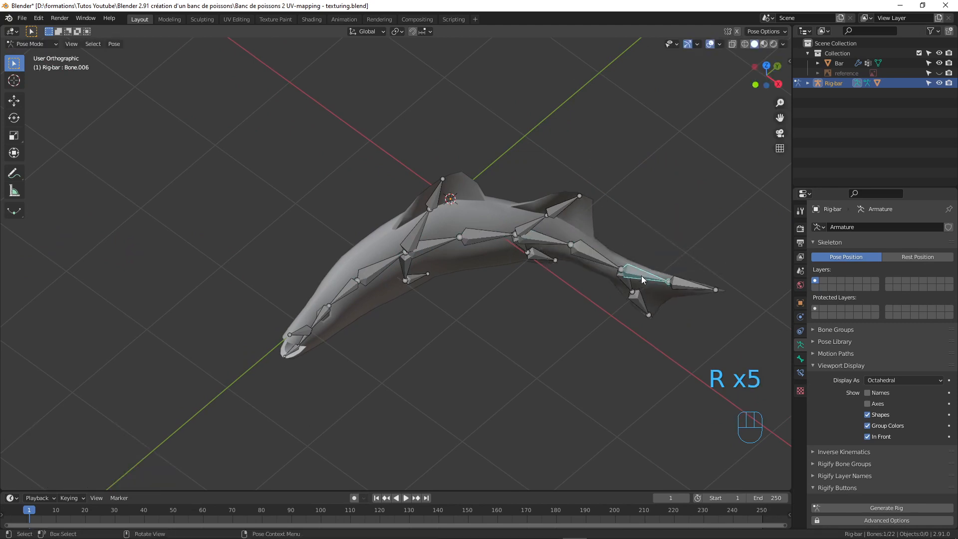
middle_drag(642, 277, 463, 202)
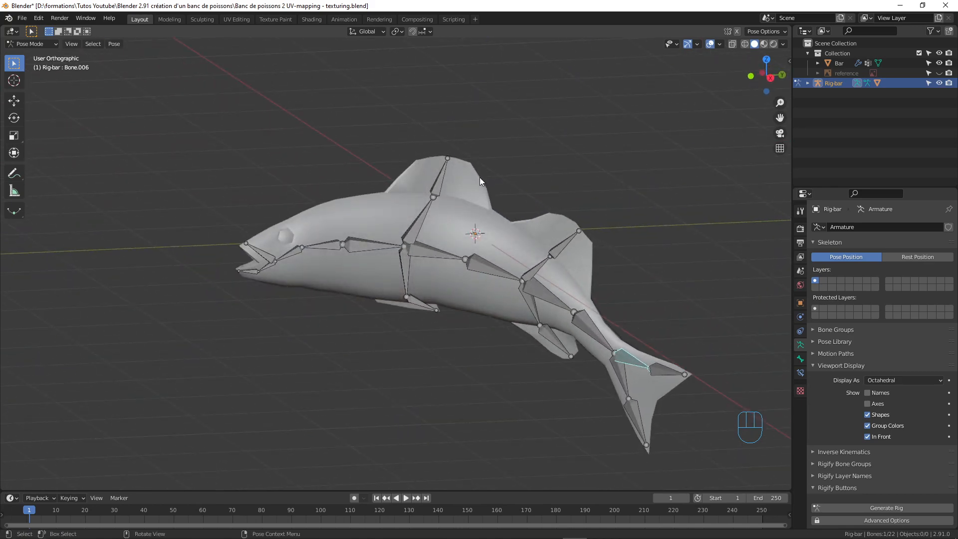
middle_drag(538, 192, 496, 222)
Step: Clear the rotation of all bones in the rig
key(a)
key(a)
key(a)
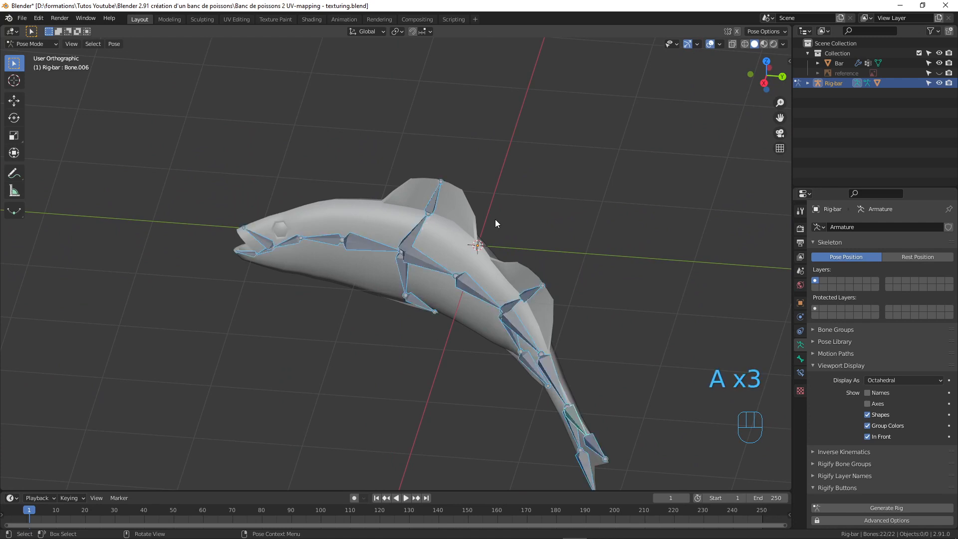
key(alt+r)
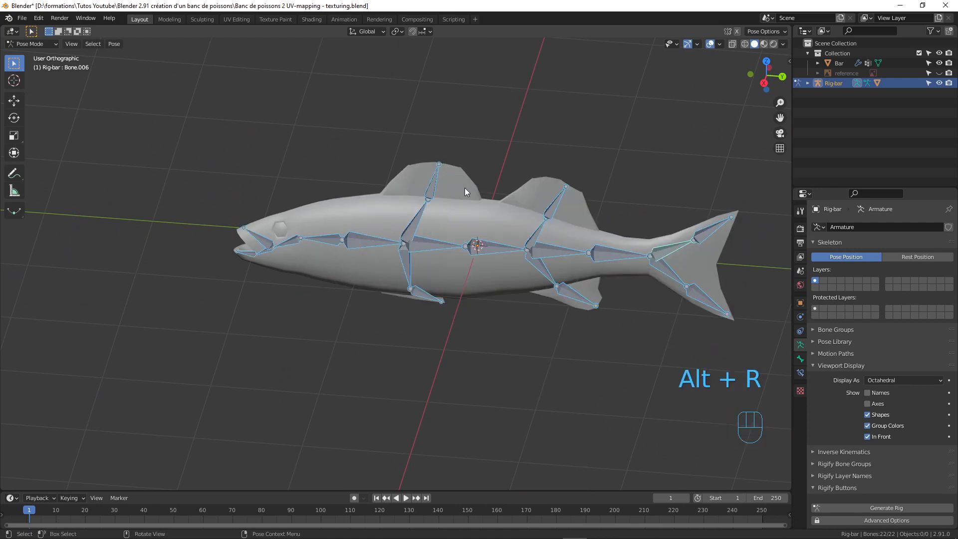
middle_drag(466, 188, 490, 167)
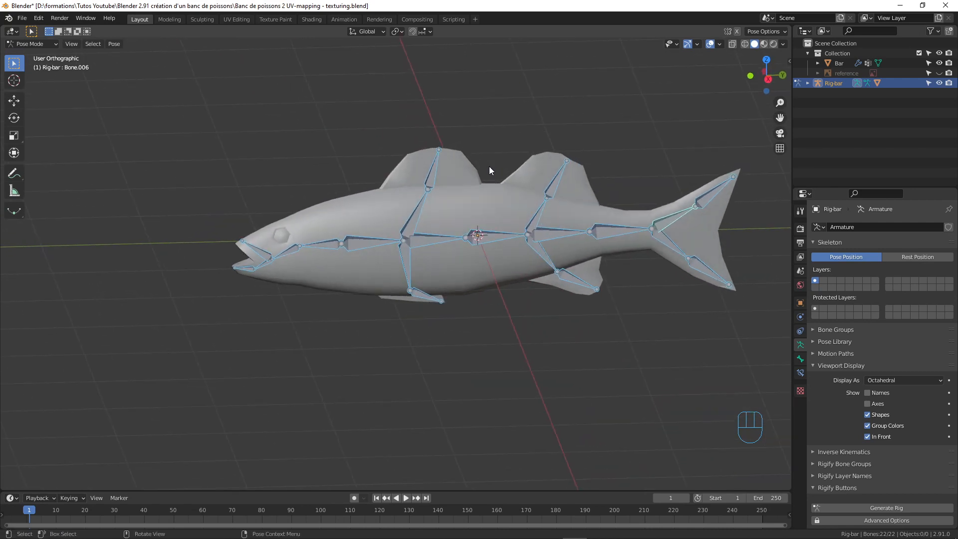
Step: Try to enlarge the outer bone of the front dorsal fin
click(432, 181)
key(s)
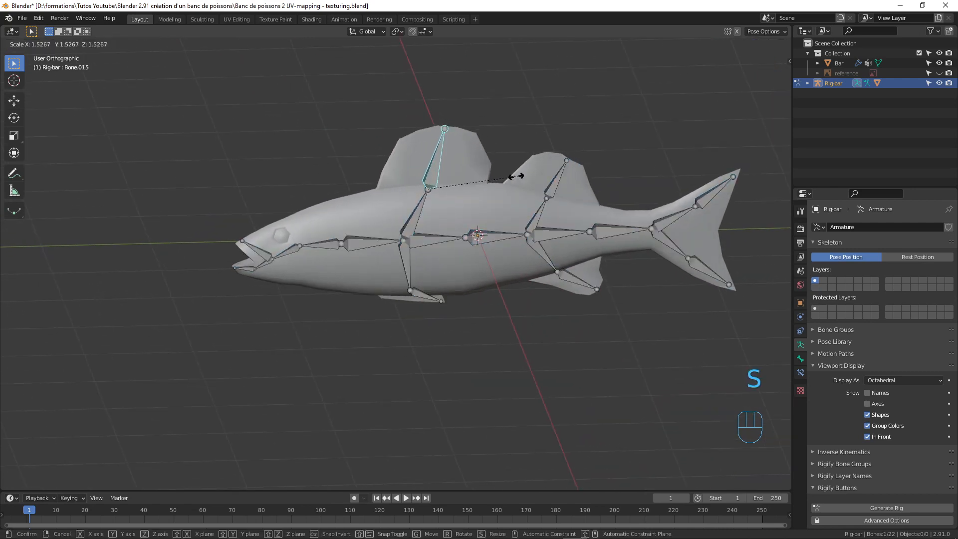
click(508, 189)
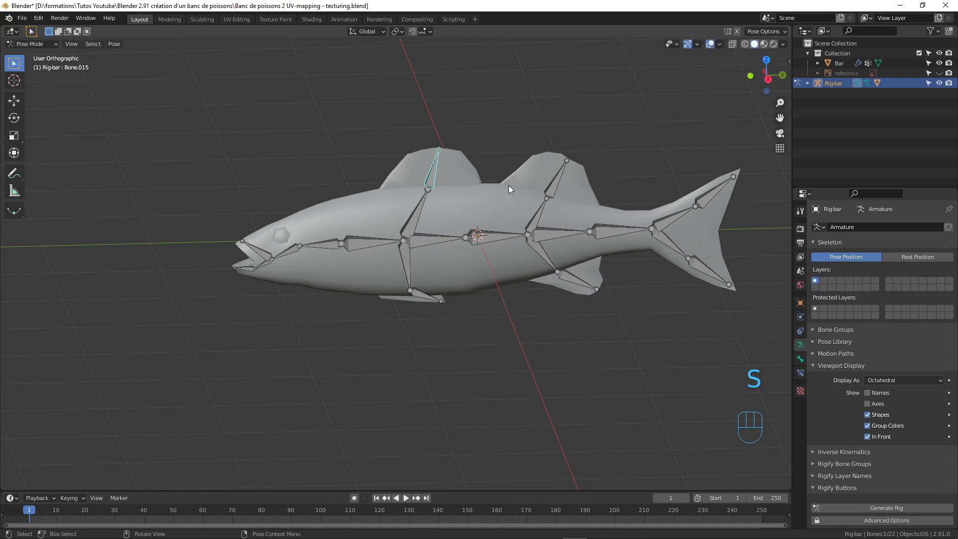
Step: Scale the front dorsal fin's inner bone by 1.561 and clear its scale again
click(416, 214)
key(s)
click(507, 197)
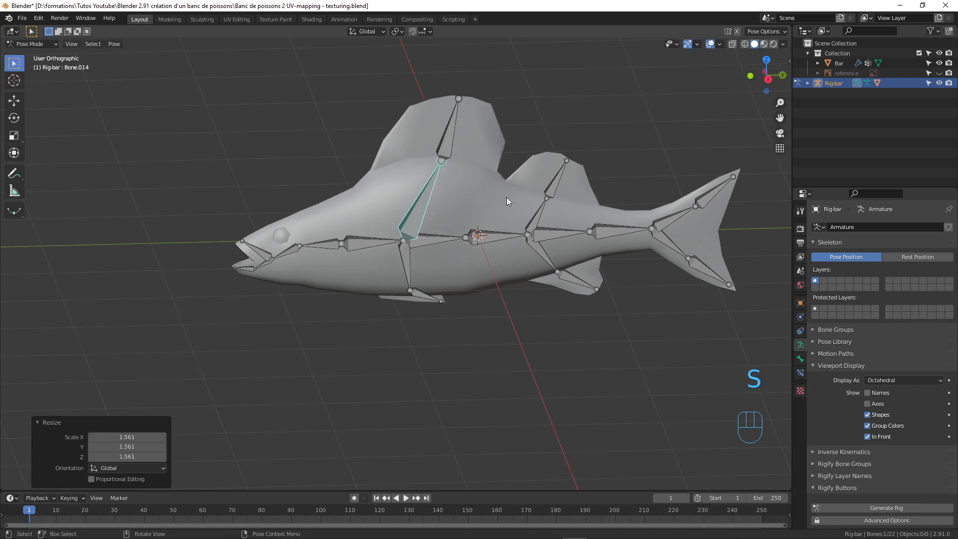
key(alt+s)
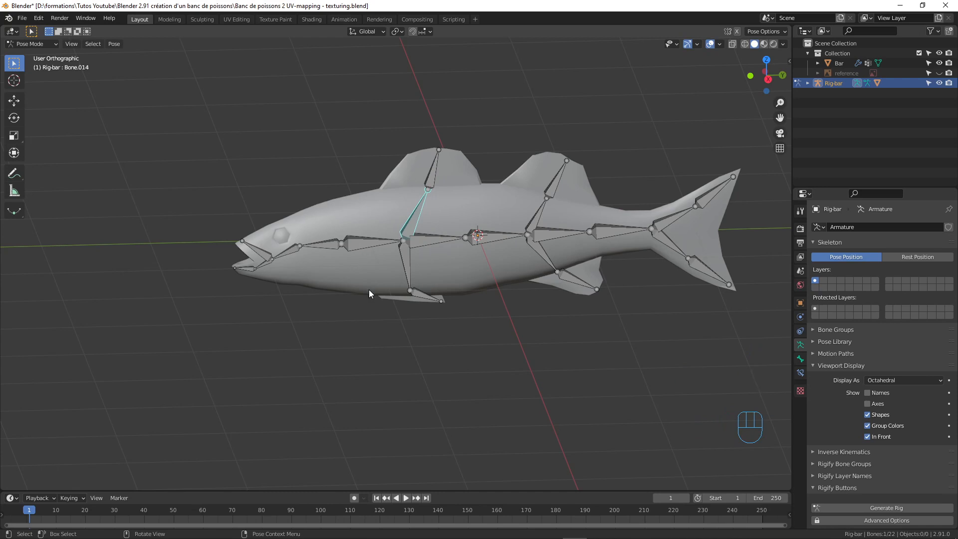
Step: Try to move the rearmost head bone away from the spine
middle_drag(369, 290, 353, 244)
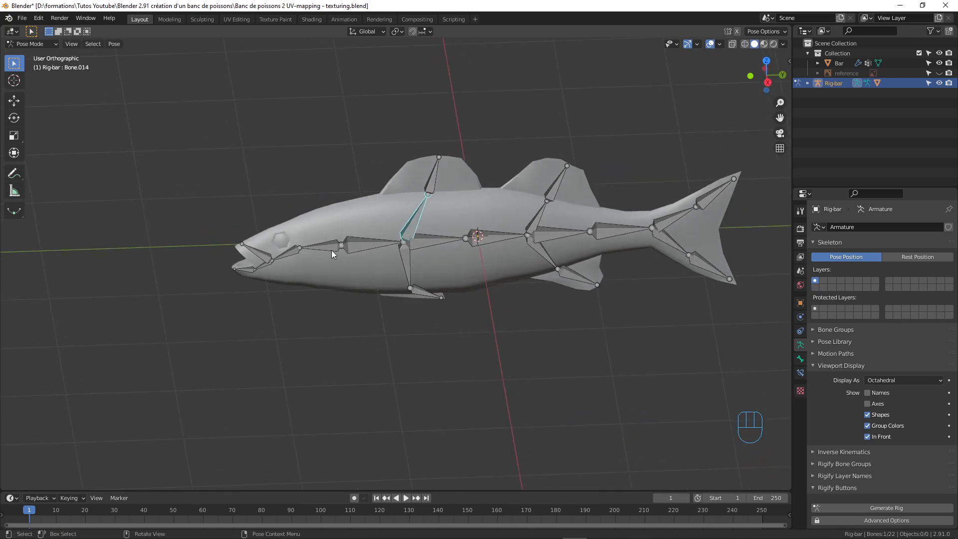
click(334, 248)
middle_drag(399, 244, 392, 210)
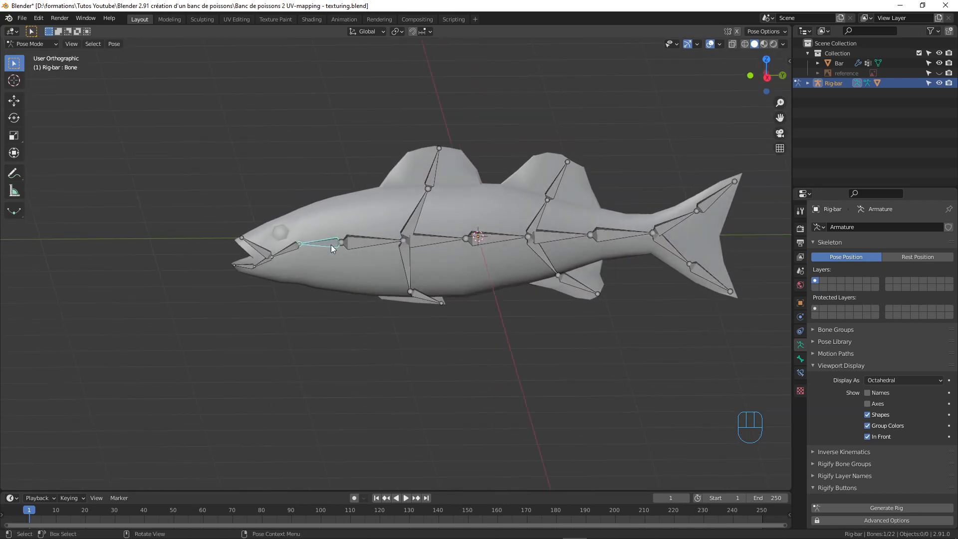
key(g)
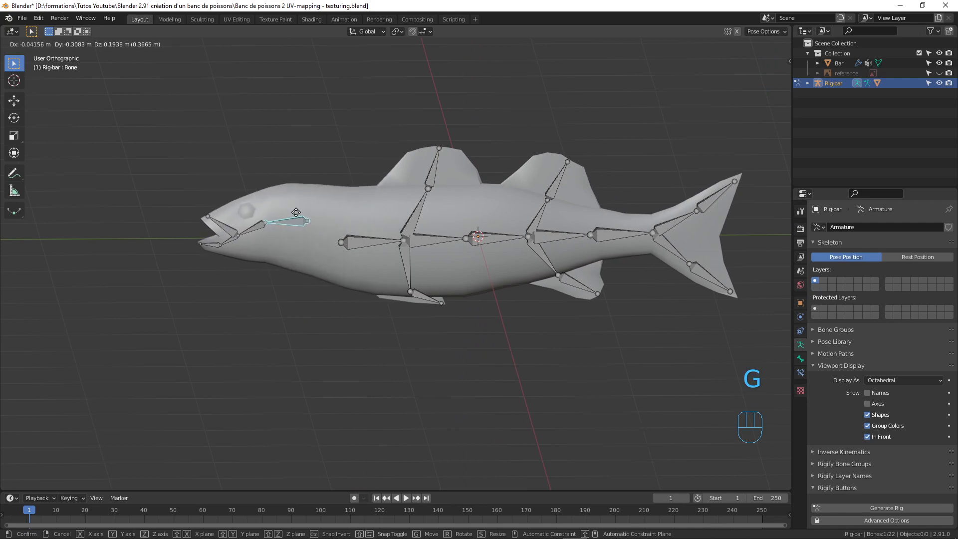
right_click(315, 233)
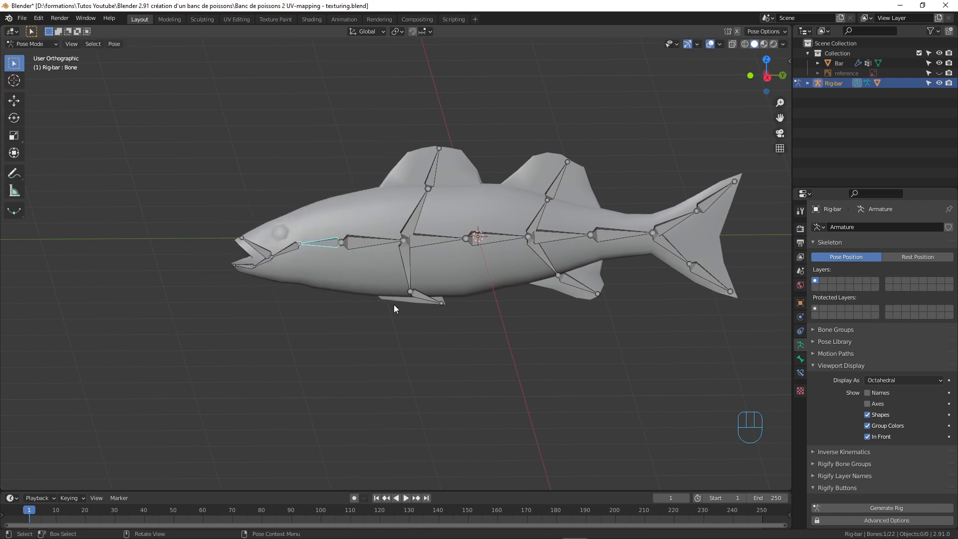
Step: Rotate the front spine bone by -6.82° and the spine bone behind it by -20.3°, bending the body sideways
click(380, 237)
middle_drag(380, 237, 514, 375)
key(r)
click(438, 237)
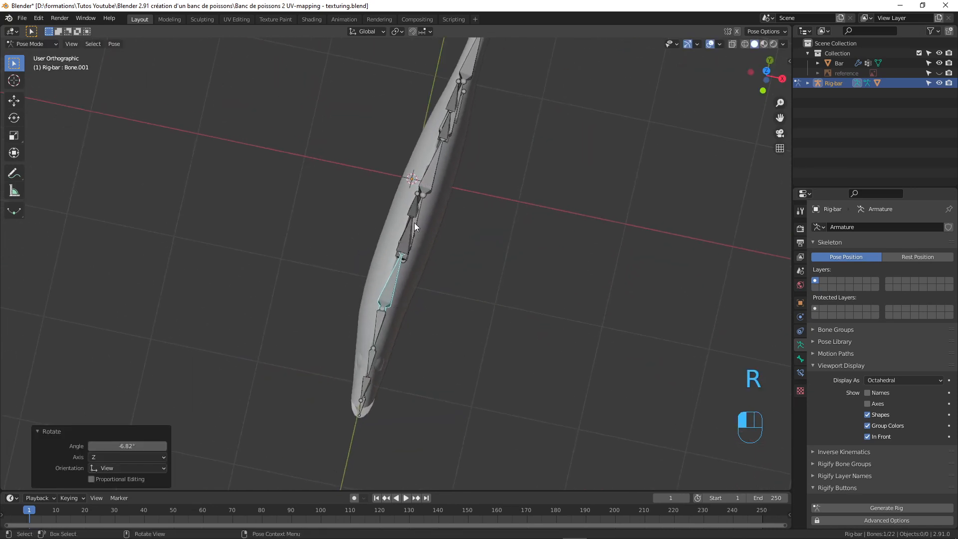
click(415, 223)
key(r)
click(454, 234)
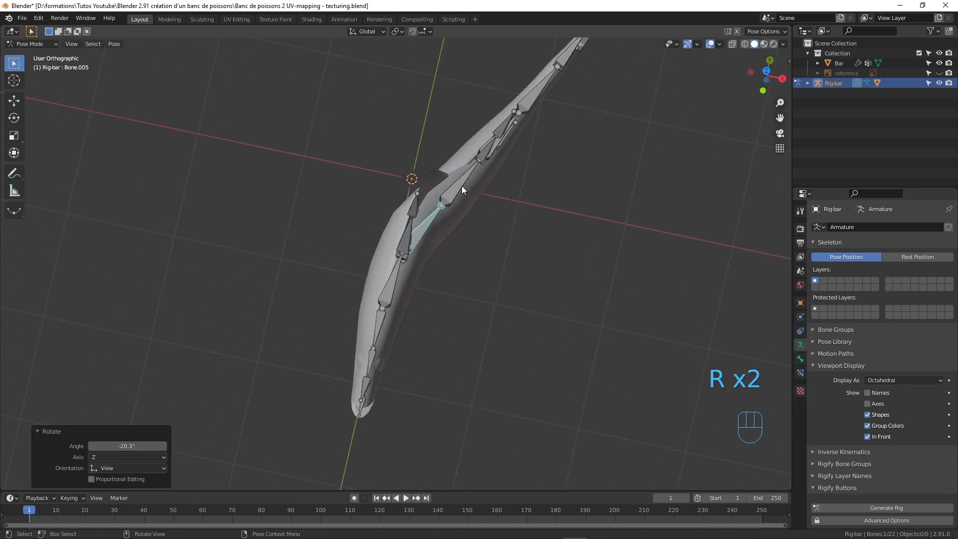
Step: Rotate the next spine bone and the bone just before the tail fin, curving the rear body sideways
click(462, 186)
key(r)
click(528, 157)
click(569, 131)
key(r)
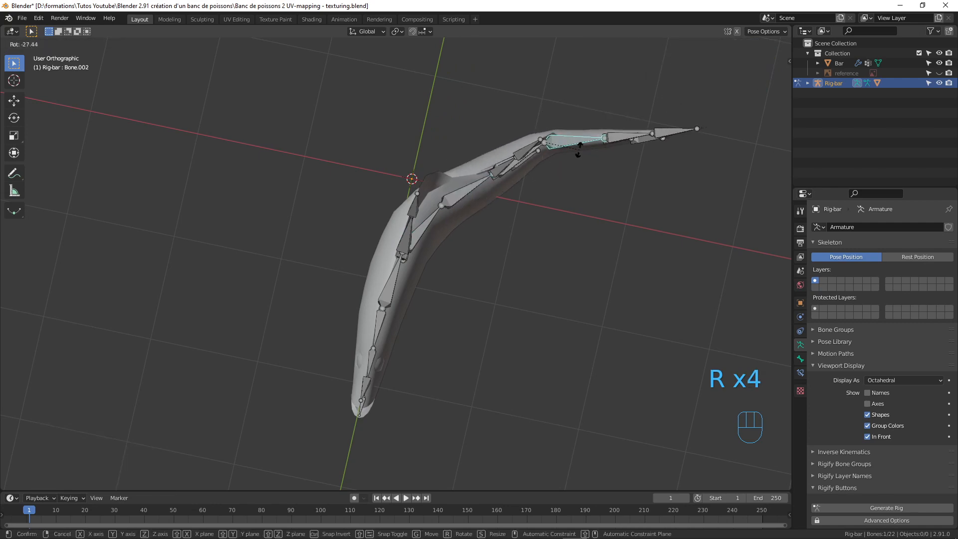
click(623, 145)
Step: Rotate the two inner bones of the tail fin sideways, the first one by -31.4°
click(631, 145)
key(r)
click(626, 172)
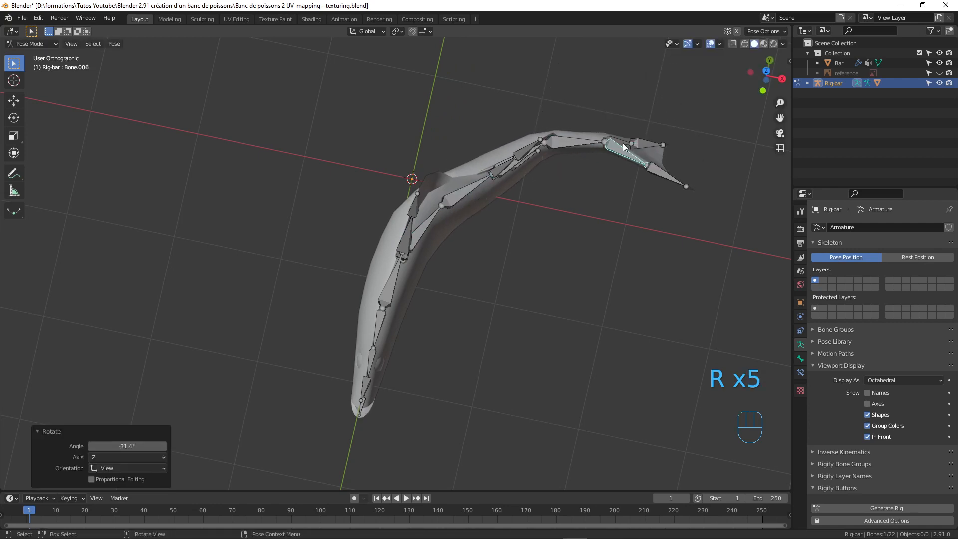
click(631, 144)
key(r)
click(623, 169)
Step: Rotate the spine bone behind the base of the rear dorsal fin by -15.8°
middle_drag(470, 248, 284, 242)
click(514, 303)
key(r)
click(507, 317)
Step: Pose the mouth by rotating the lower jaw's inner bone 13.3°, its outer bone 19.9°, and the upper jaw bone
scroll(391, 244, down, 5)
scroll(357, 283, up, 5)
scroll(335, 275, up, 4)
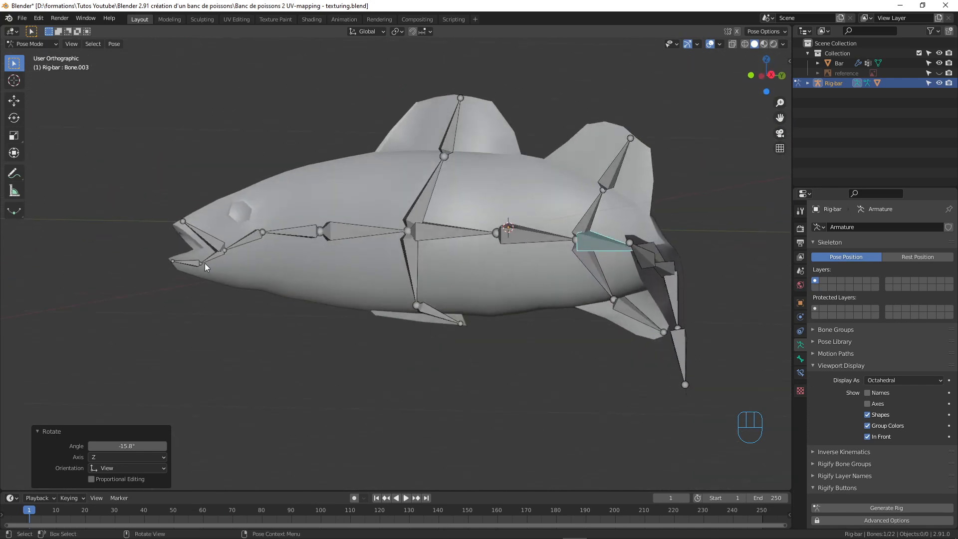
click(205, 263)
middle_drag(202, 264, 222, 281)
key(r)
click(198, 296)
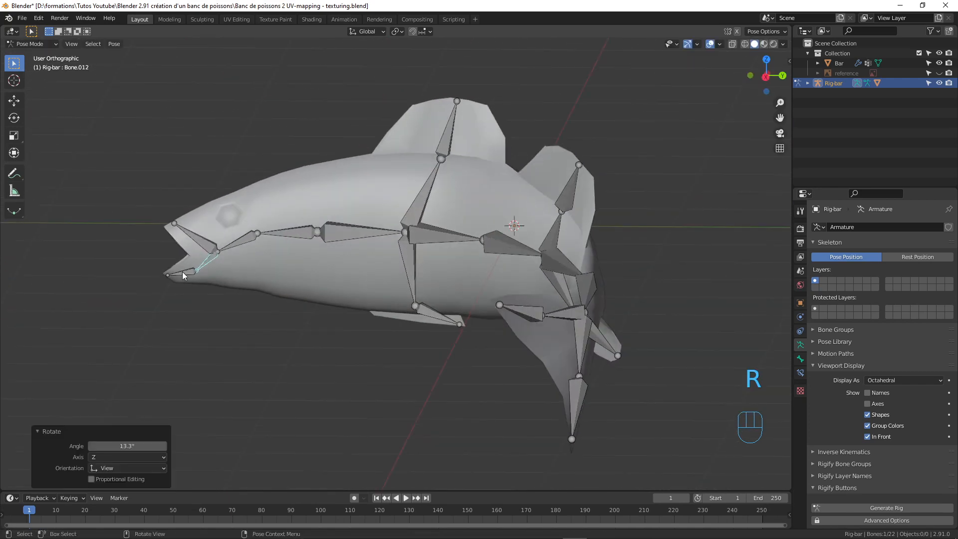
click(182, 272)
key(r)
click(187, 298)
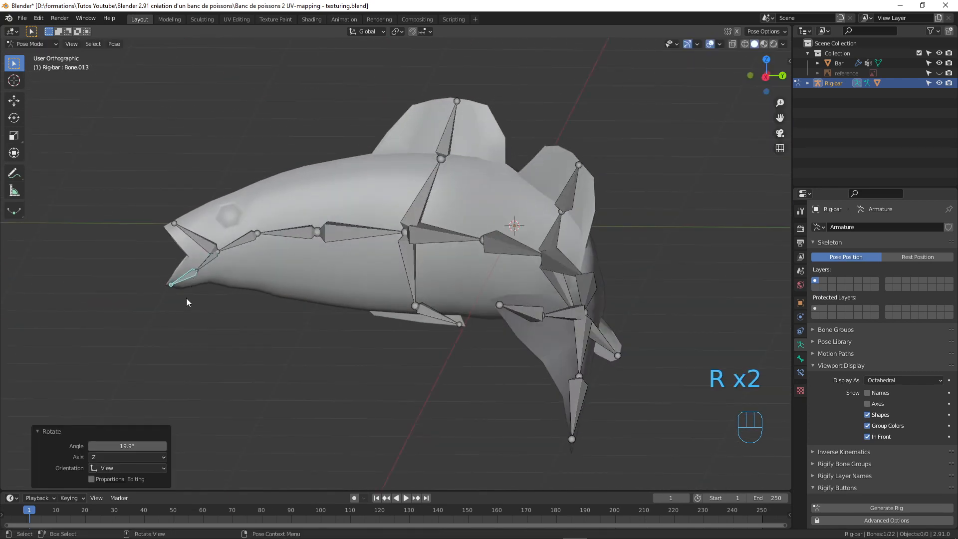
click(187, 231)
key(r)
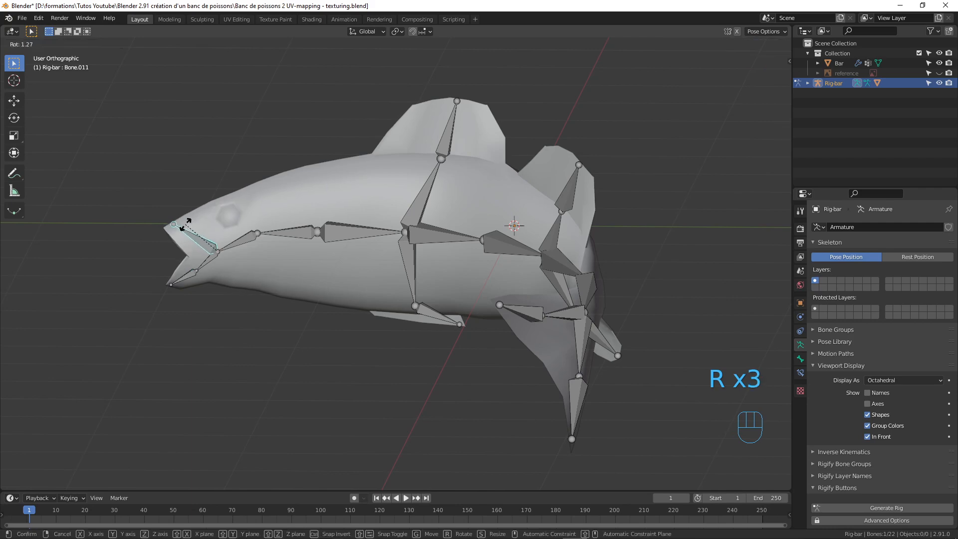
click(187, 222)
Step: Rotate the outer bone of the front dorsal fin slightly sideways
middle_drag(187, 222, 327, 268)
scroll(439, 183, down, 3)
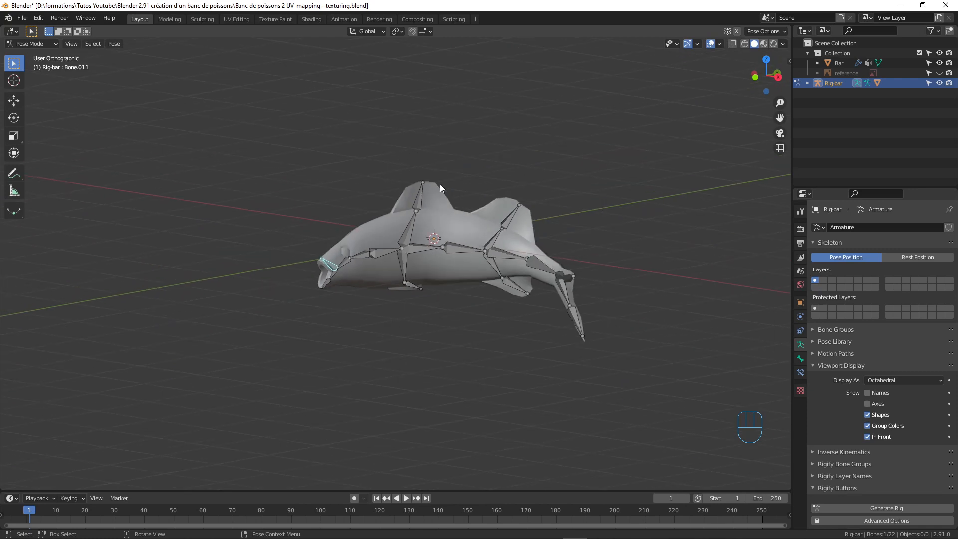
middle_drag(440, 184, 449, 221)
middle_drag(427, 158, 469, 173)
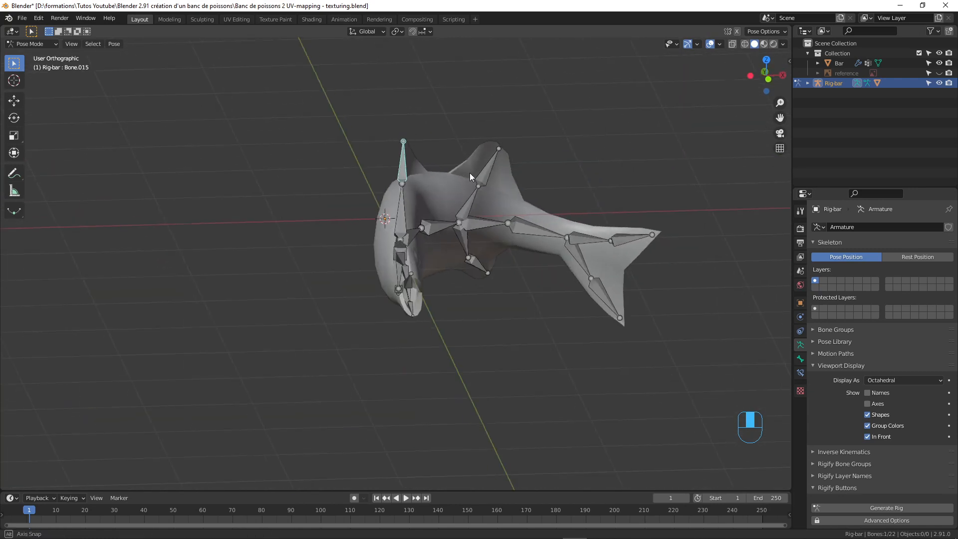
click(408, 165)
key(r)
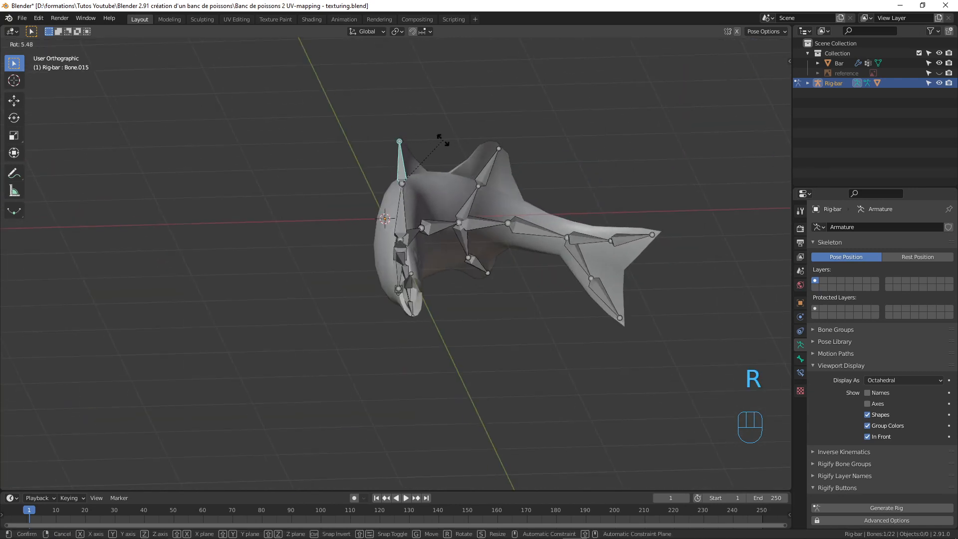
click(443, 140)
Step: Select every bone of the rig and clear all rotations to restore the rest pose
middle_drag(464, 151, 425, 209)
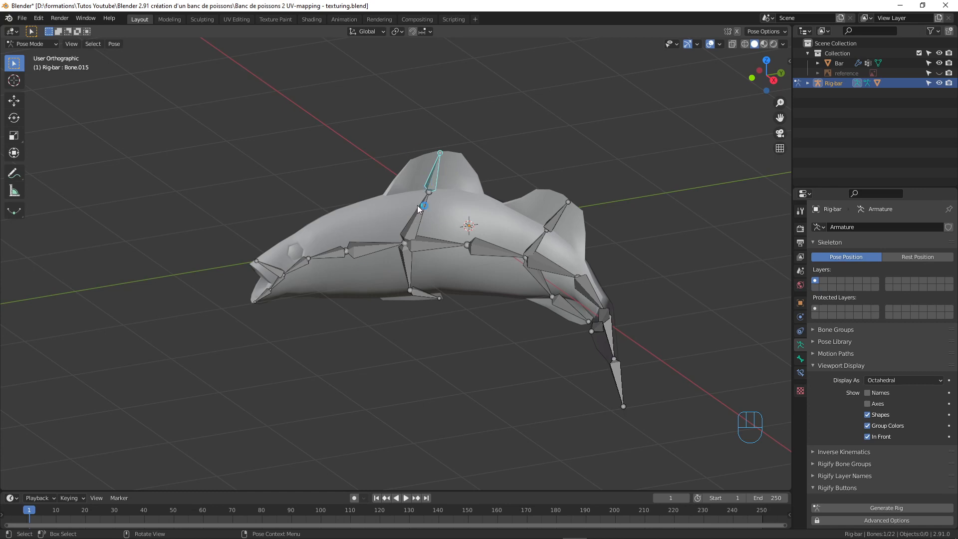
key(a)
key(a)
key(a)
key(alt+r)
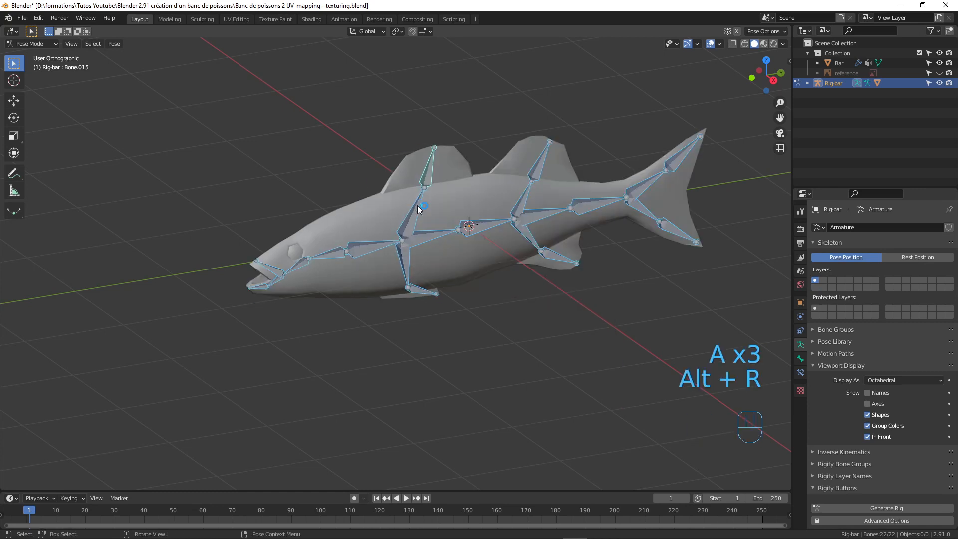
Step: Try again to move the rearmost head bone forward and downward, away from the front spine bone
mouse_move(411, 206)
middle_down()
mouse_move(351, 188)
mouse_move(400, 200)
mouse_move(394, 205)
middle_up()
middle_drag(331, 235, 338, 257)
click(329, 248)
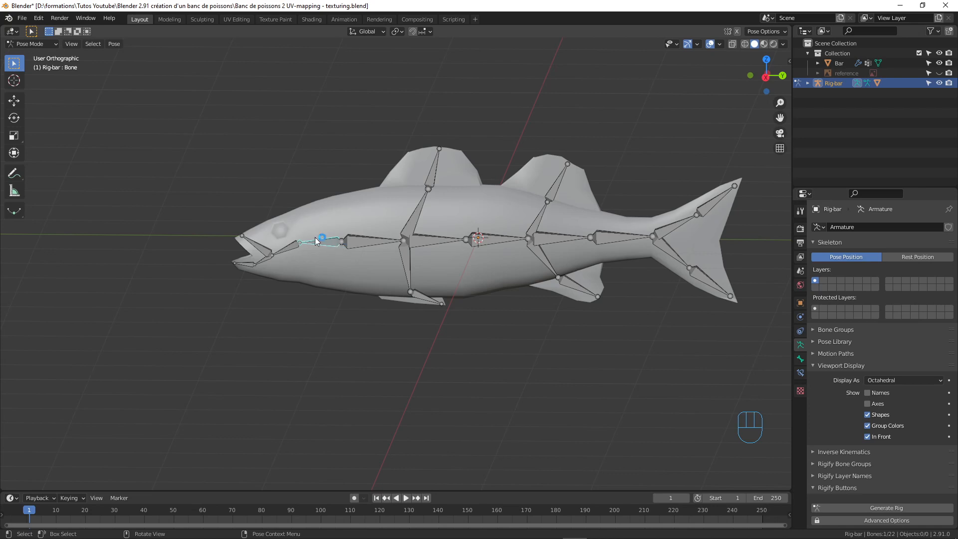
middle_drag(316, 237, 328, 216)
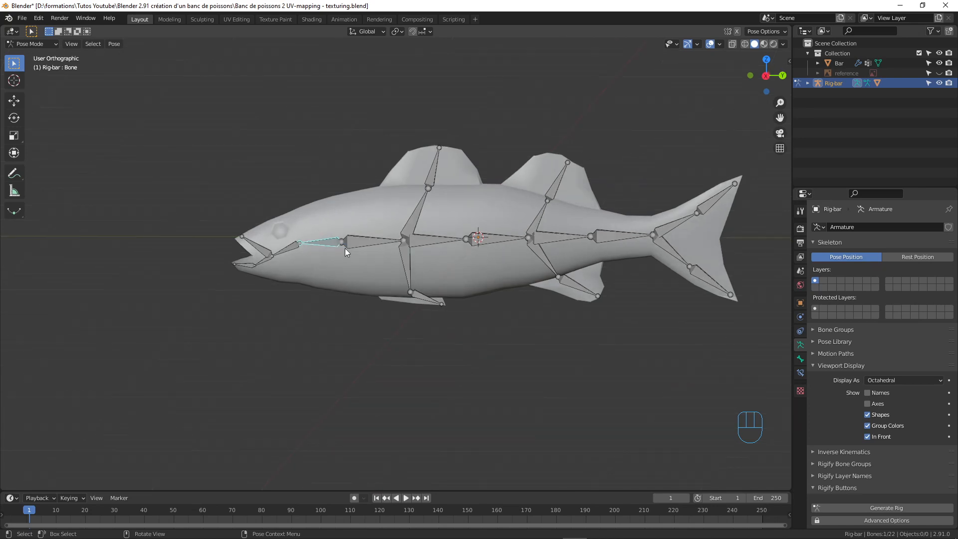
key(g)
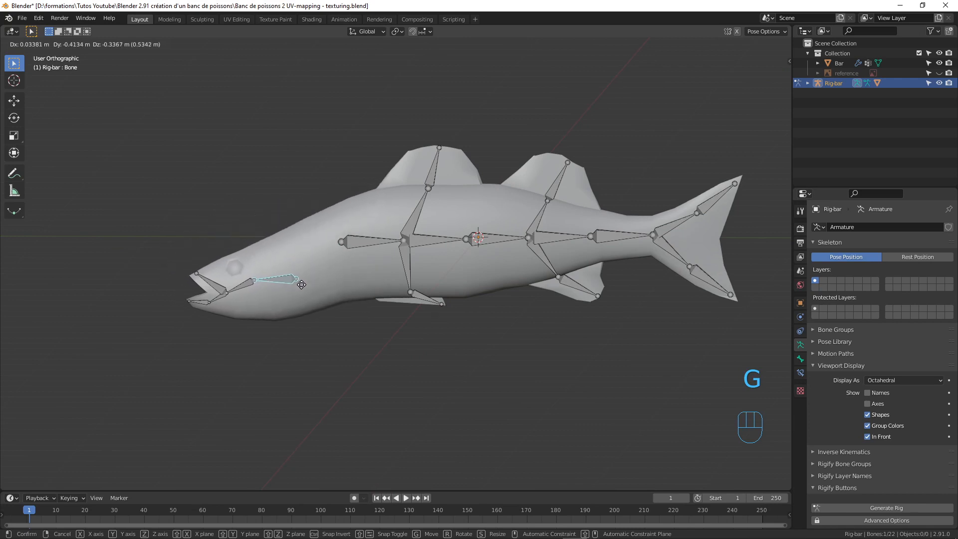
right_click(361, 244)
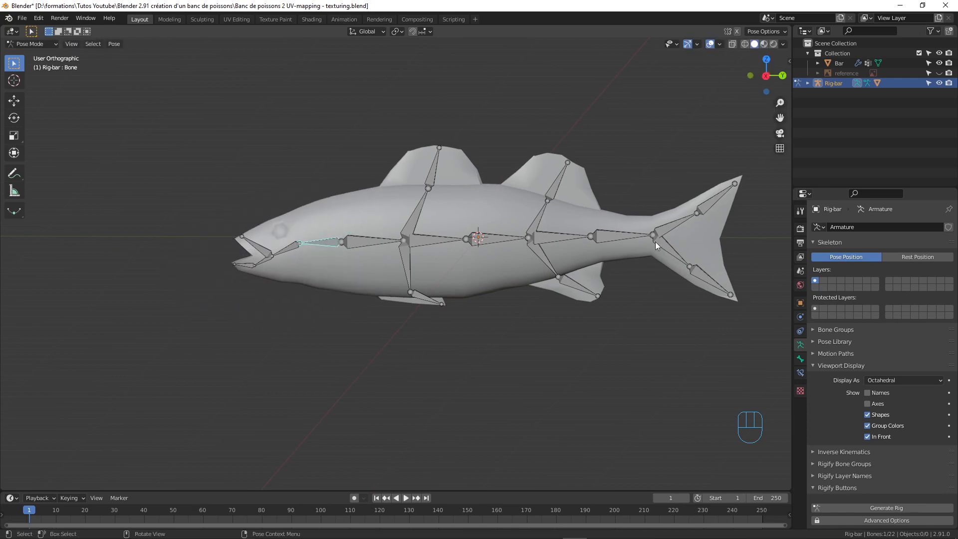
Step: Go through the spine bones one by one from behind the head to the tail base
middle_drag(515, 278, 398, 220)
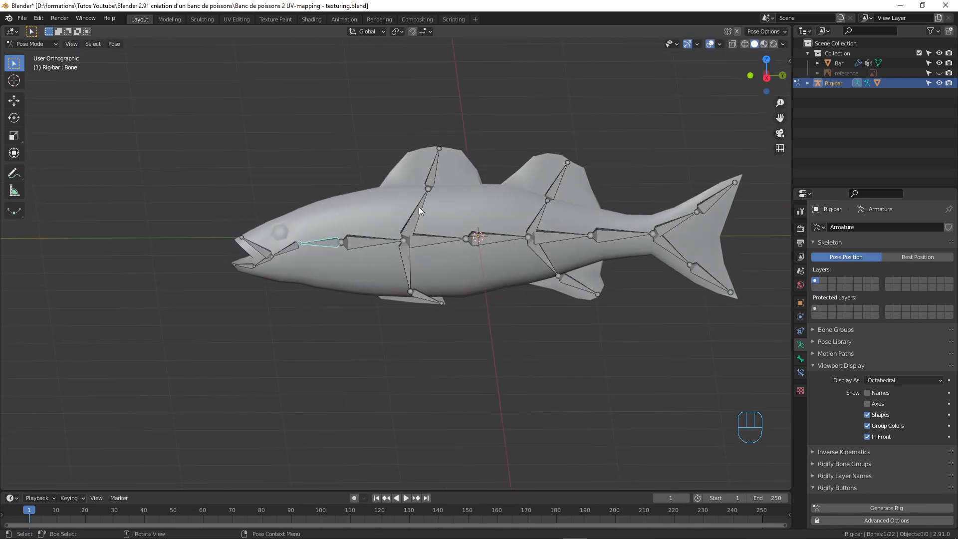
click(364, 241)
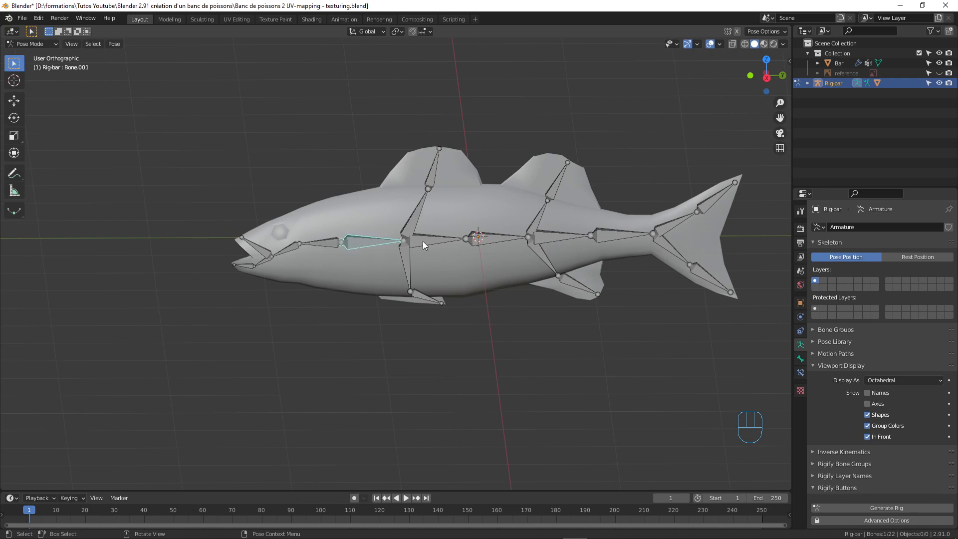
click(425, 241)
click(486, 238)
click(562, 240)
click(619, 239)
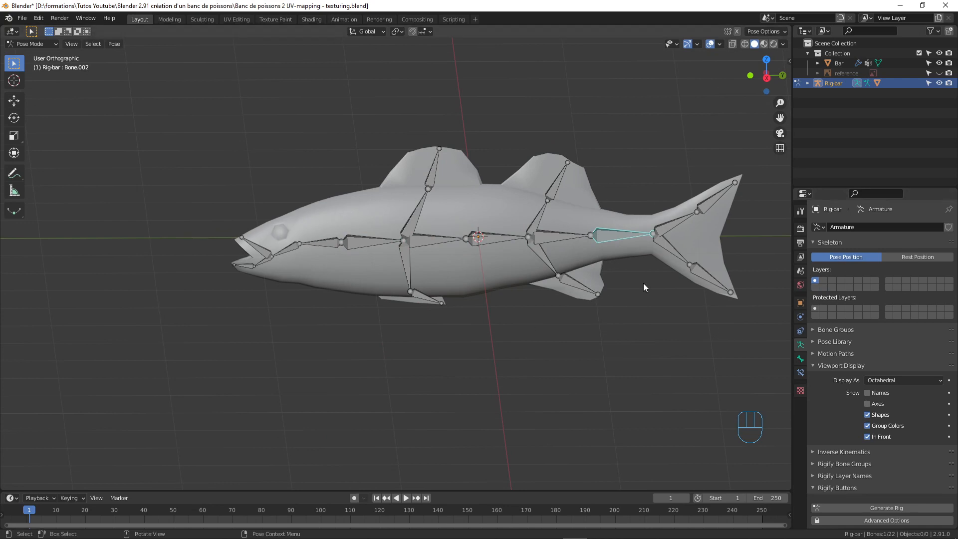
Step: Examine the parent setting in the Relations of the tail-base bone and the front spine bones
click(800, 359)
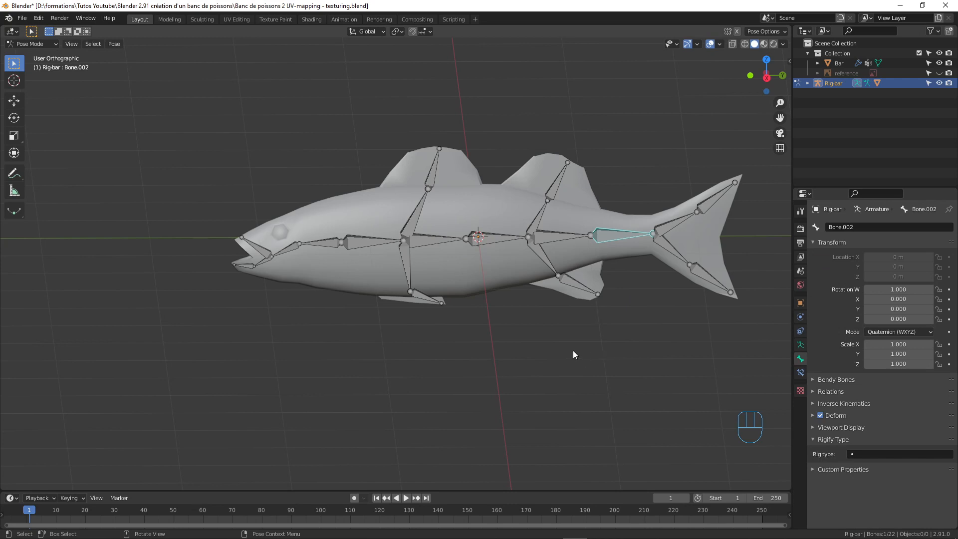
click(814, 390)
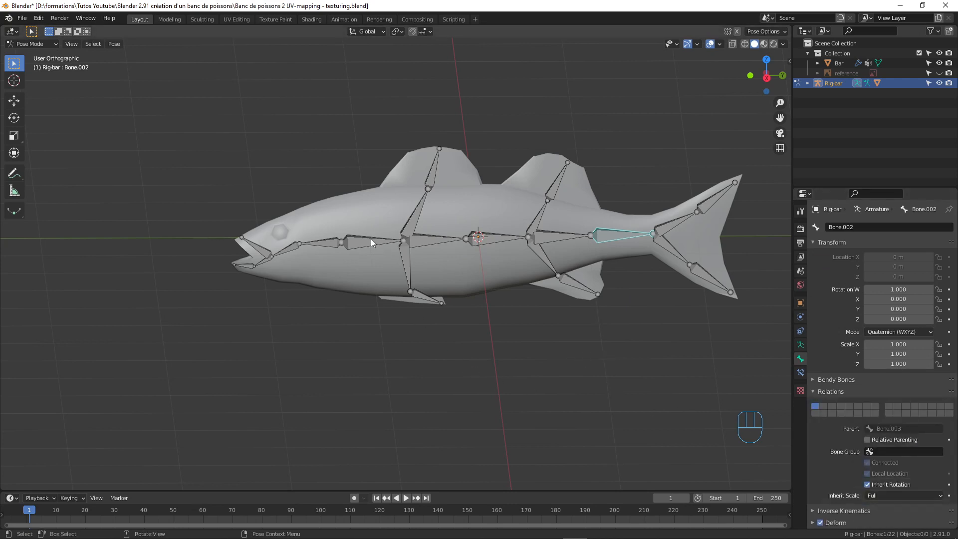
click(442, 244)
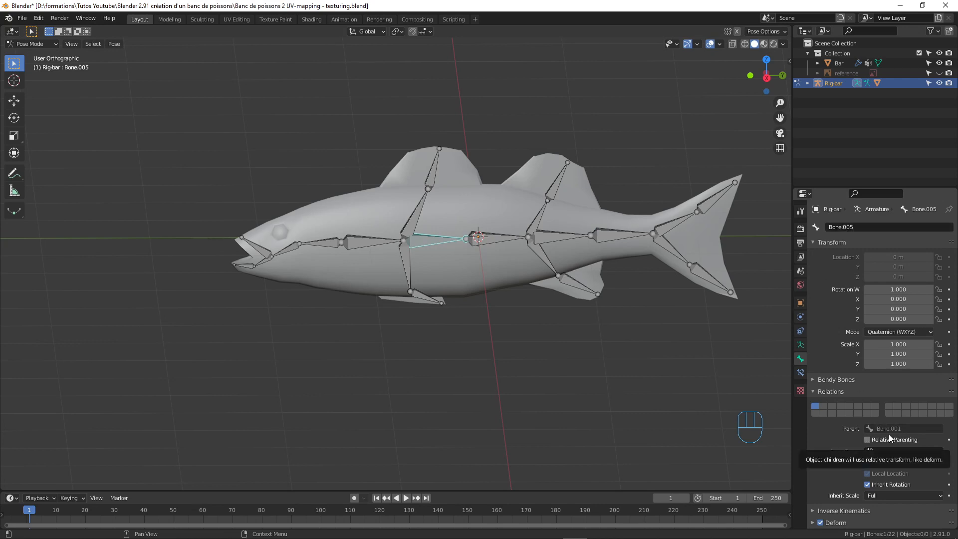
click(373, 241)
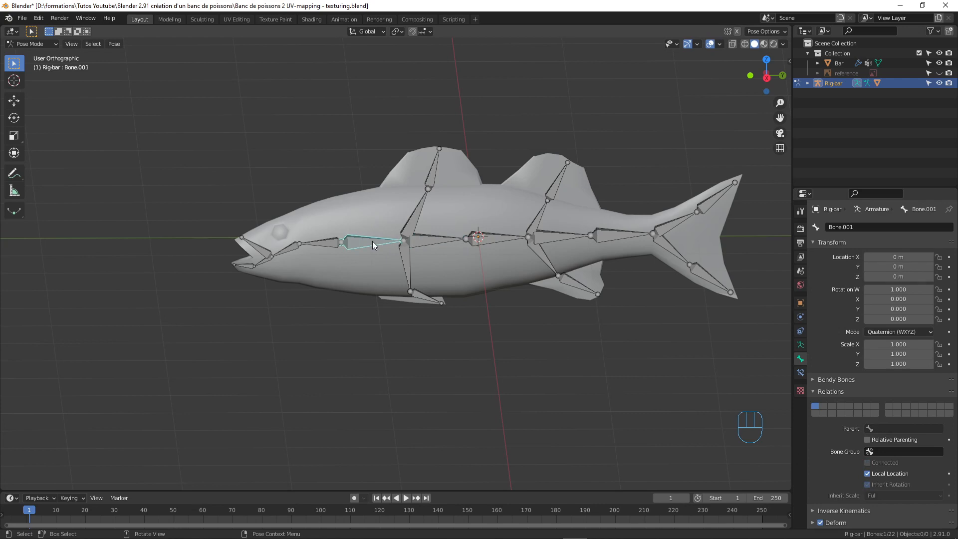
click(438, 244)
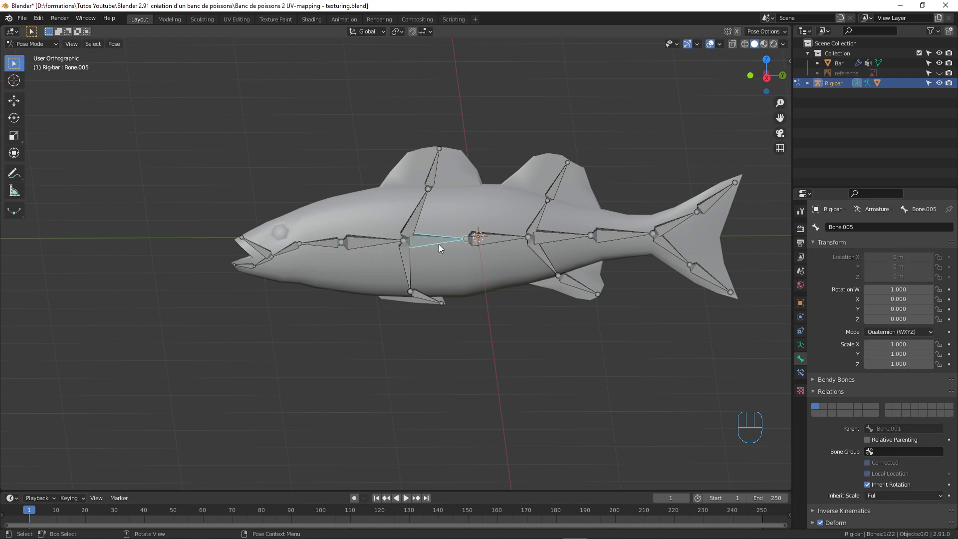
click(496, 238)
click(423, 242)
click(350, 239)
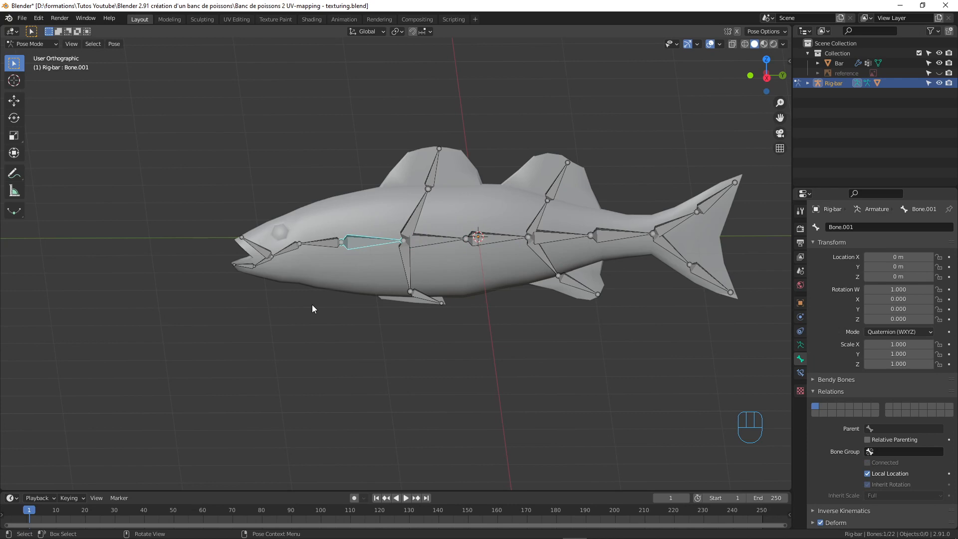
Step: In Edit Mode, parent the front spine bone to the rearmost head bone with Keep Offset, and return to Pose Mode
key(Tab)
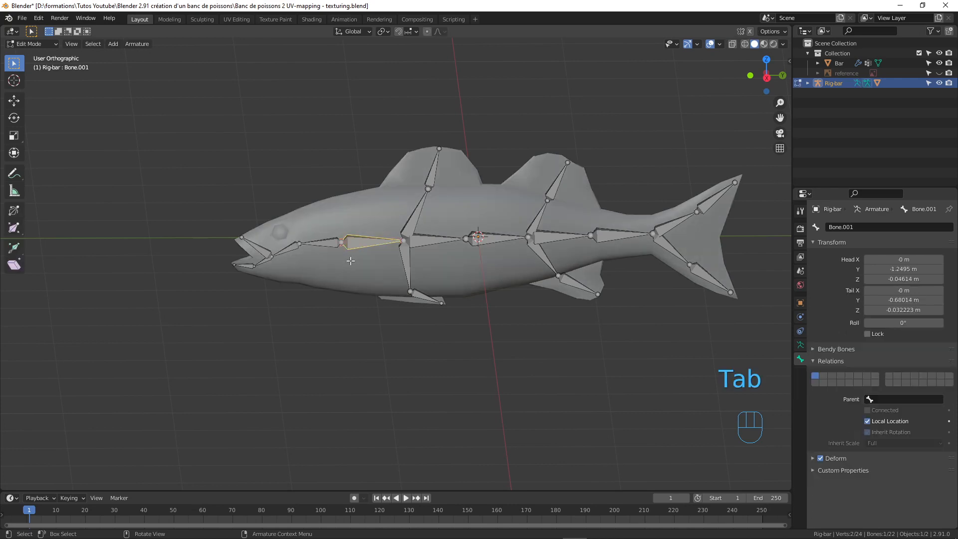
shift+click(327, 240)
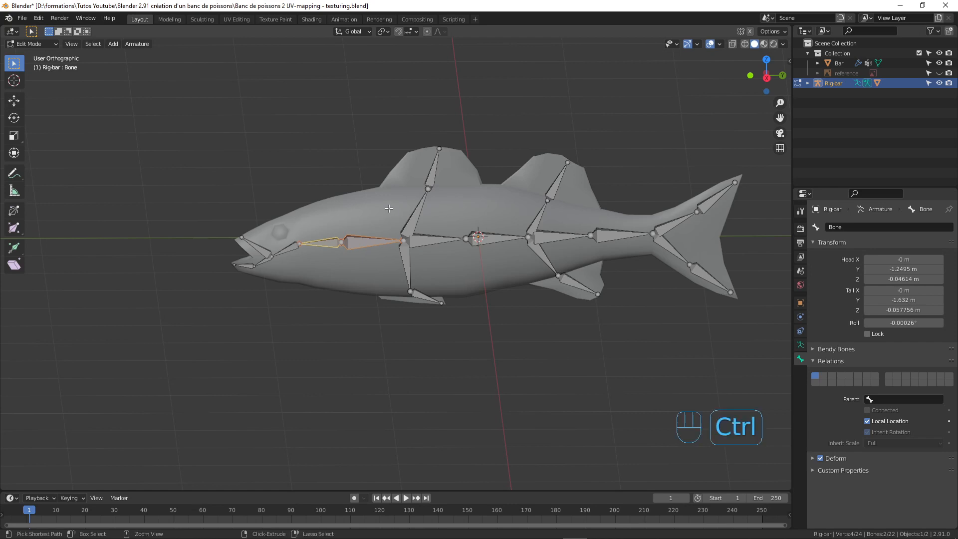
key(ctrl+p)
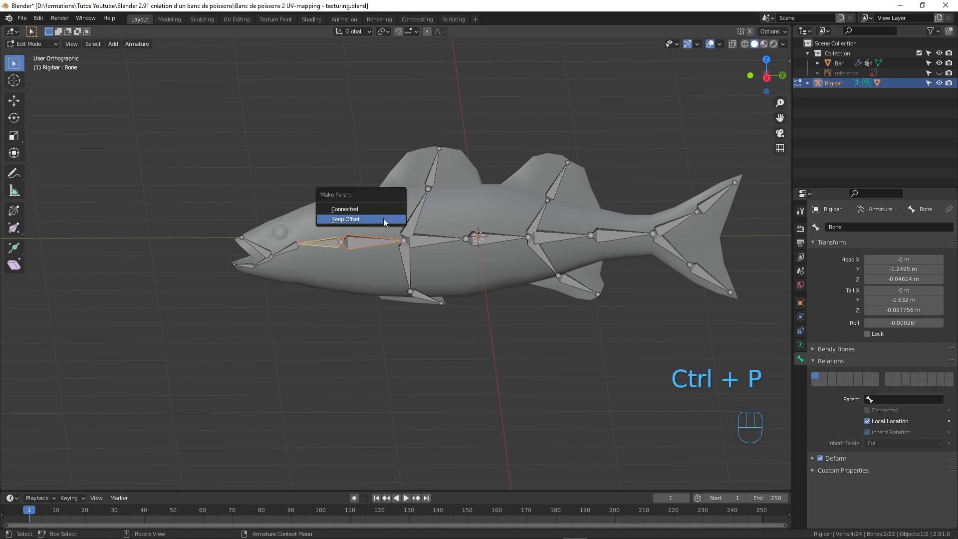
click(383, 219)
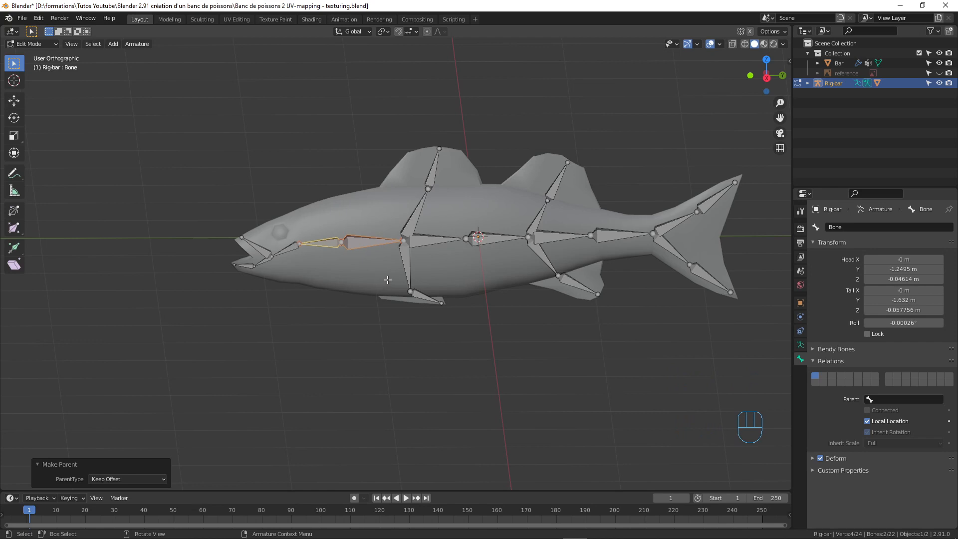
key(ctrl+Tab)
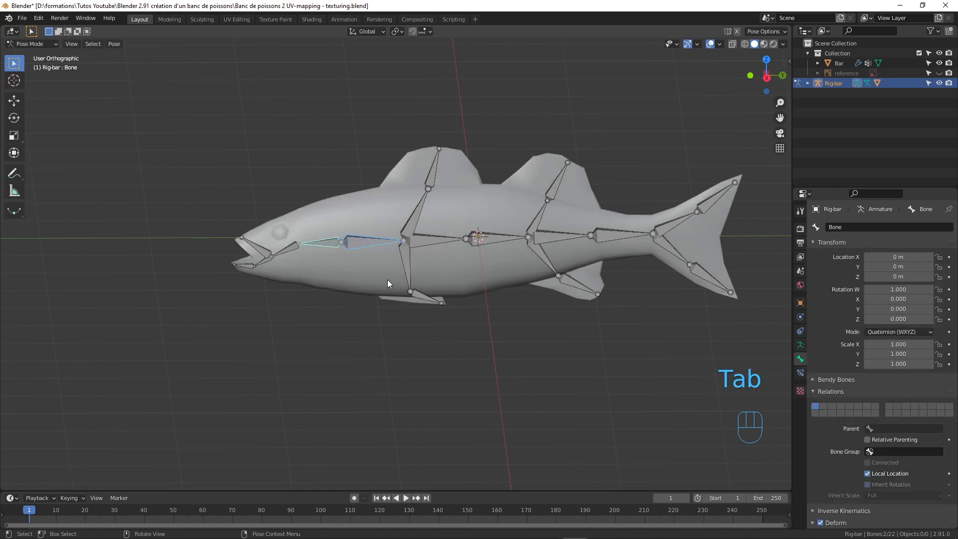
Step: Try moving the rearmost head bone forward and downward to test its link to the spine, cancelling each move
click(329, 242)
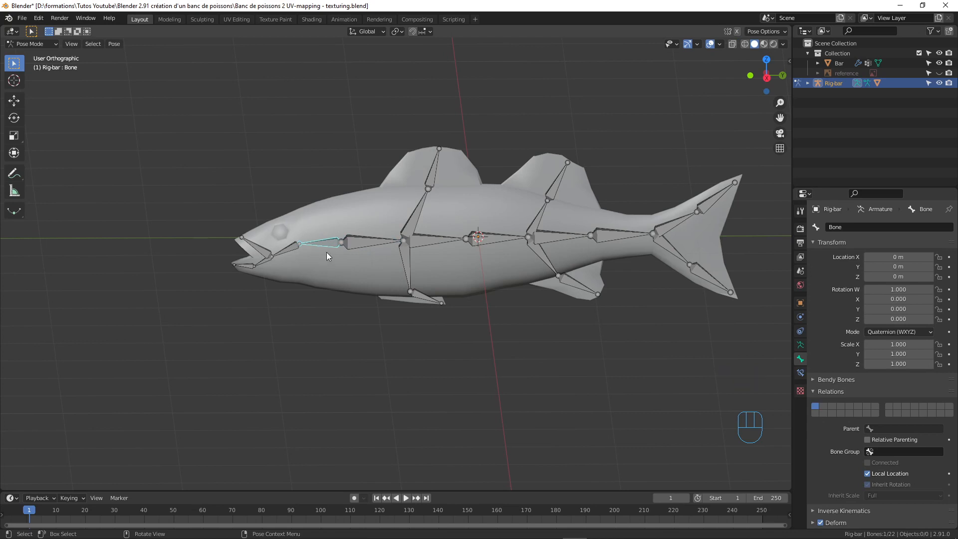
key(g)
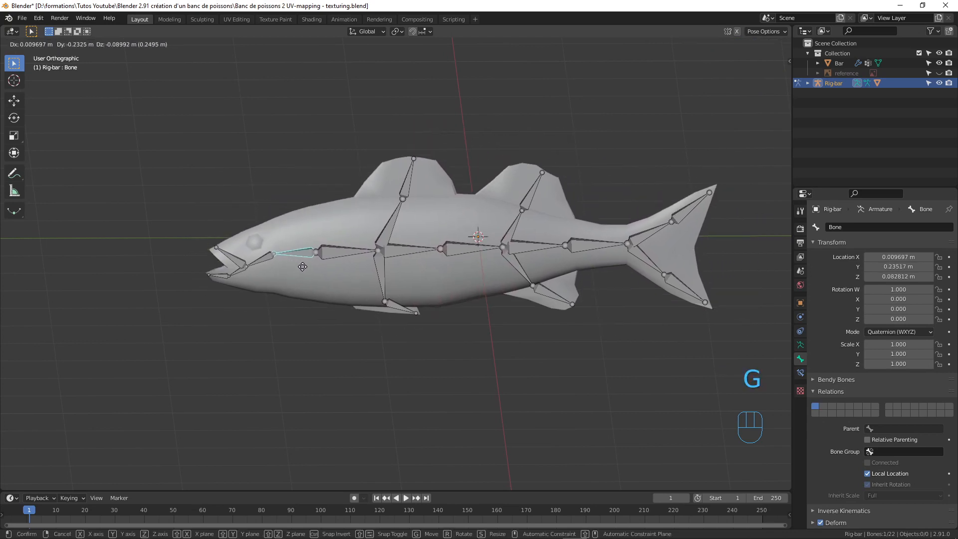
right_click(303, 266)
click(370, 244)
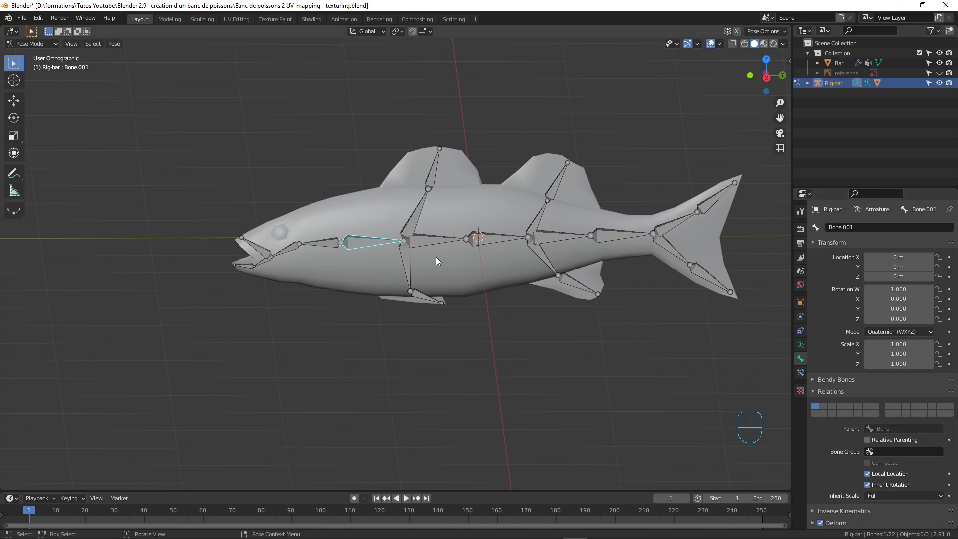
click(325, 241)
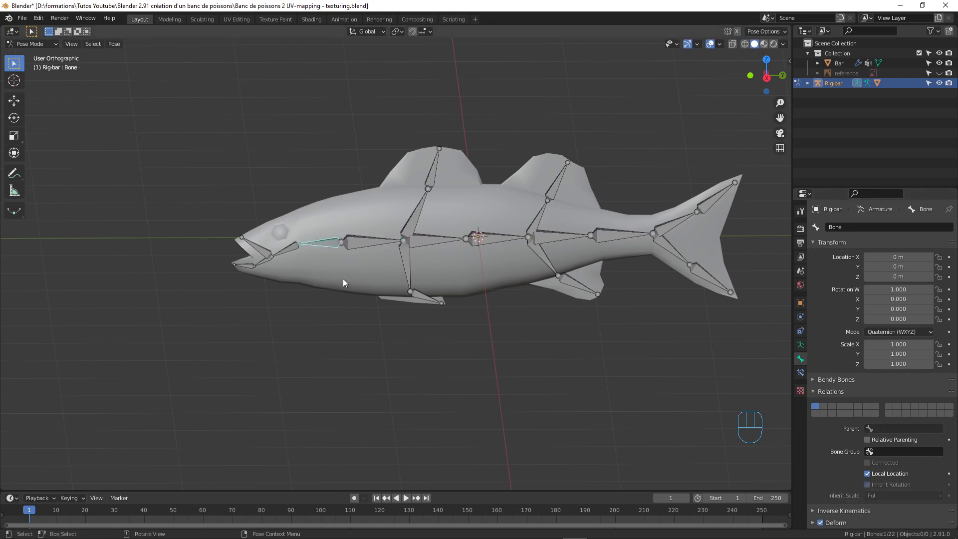
key(g)
right_click(303, 251)
Step: Examine the spine bones of the armature from the side and from above
click(681, 222)
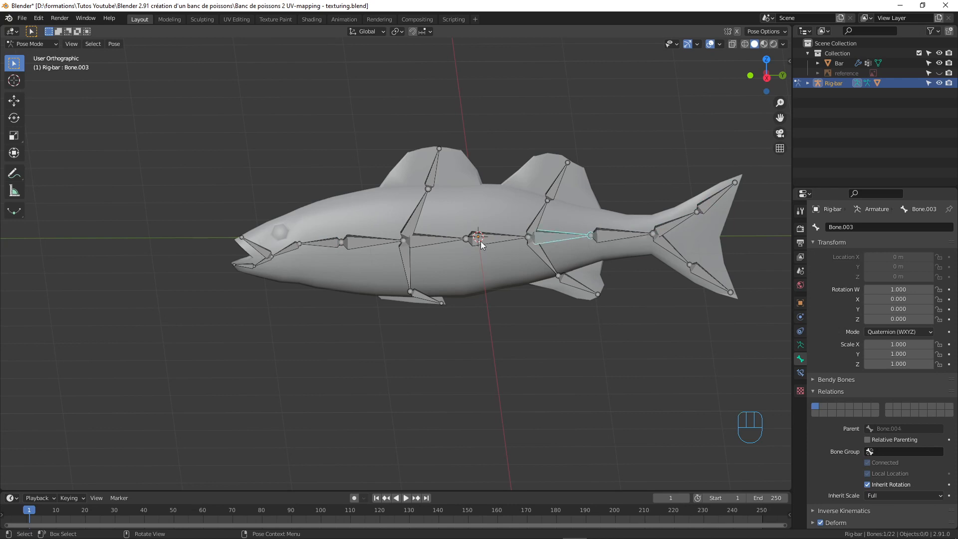
click(361, 251)
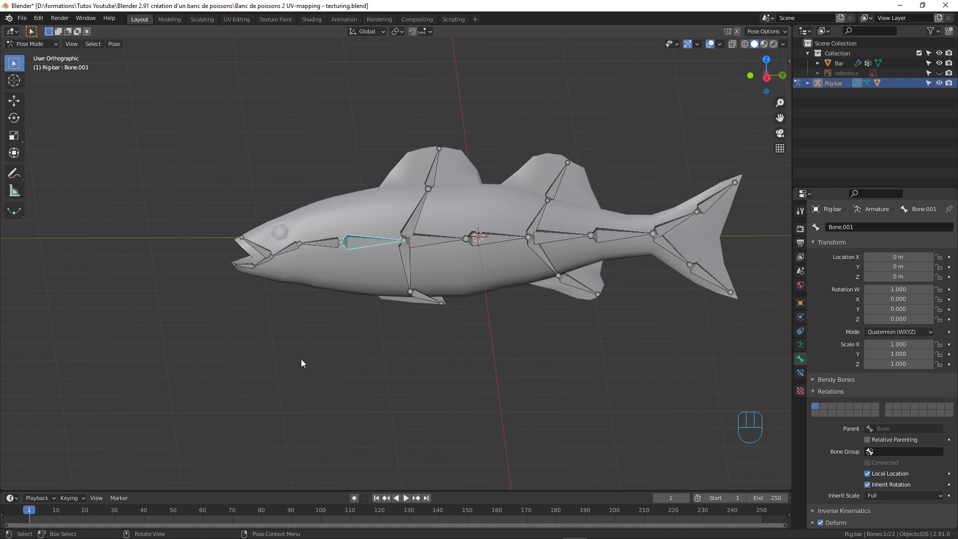
click(435, 234)
middle_drag(468, 259, 472, 286)
key(KP_7)
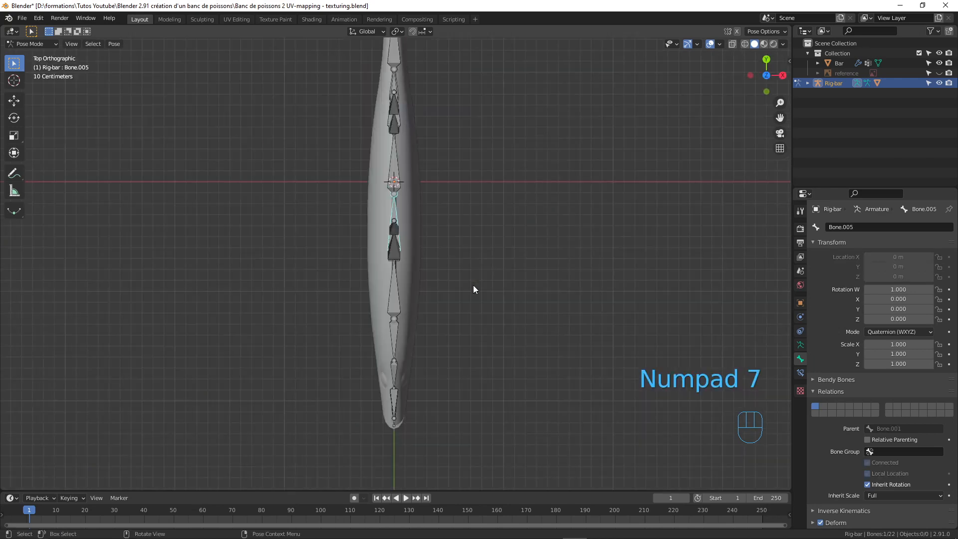
scroll(438, 237, up, 2)
scroll(430, 210, down, 2)
shift+middle_drag(424, 203, 439, 305)
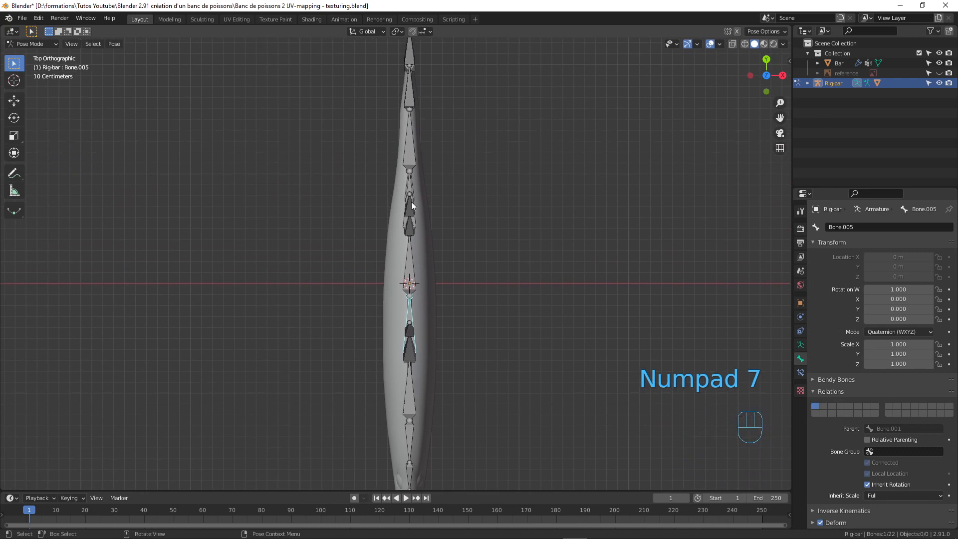
scroll(419, 170, down, 3)
scroll(443, 246, up, 4)
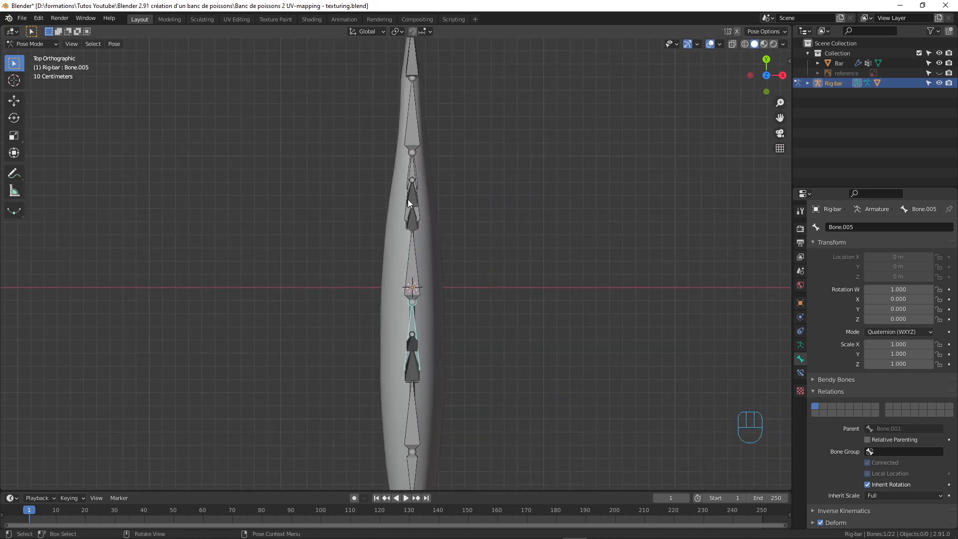
middle_drag(471, 426, 349, 280)
scroll(447, 310, down, 2)
scroll(448, 310, up, 2)
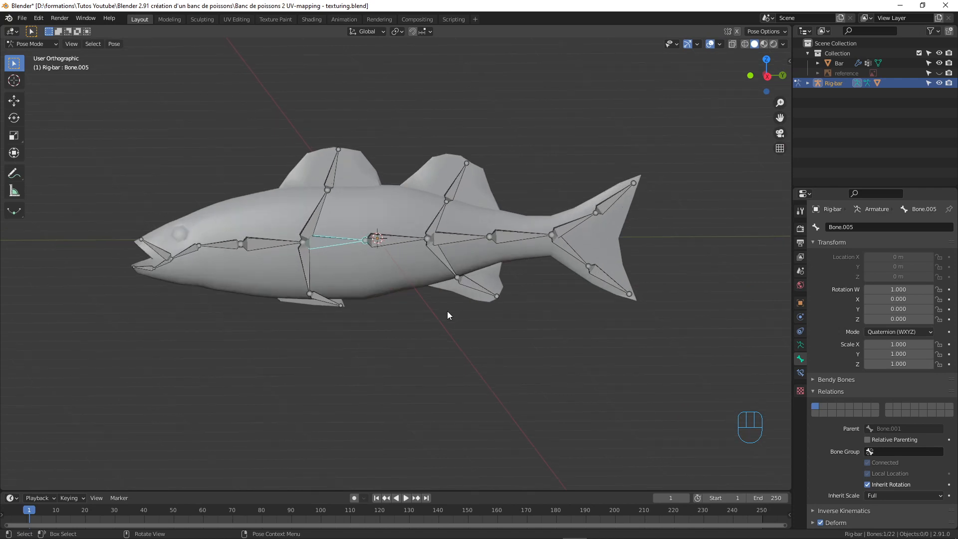
Step: Move the eight bones of the dorsal and ventral fins to the second bone layer
click(331, 176)
shift+click(310, 221)
shift+click(307, 265)
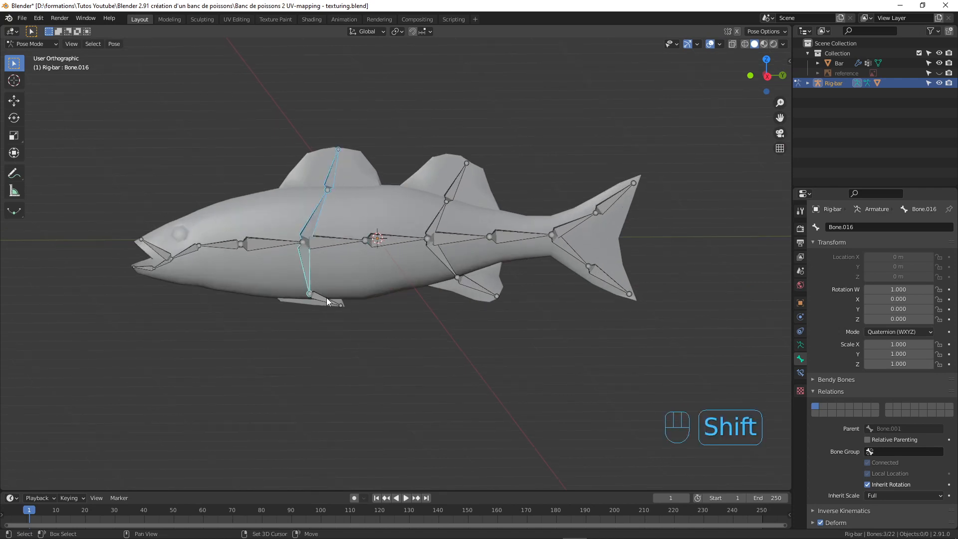
shift+click(326, 299)
shift+click(460, 182)
shift+click(440, 217)
shift+click(442, 260)
shift+click(480, 286)
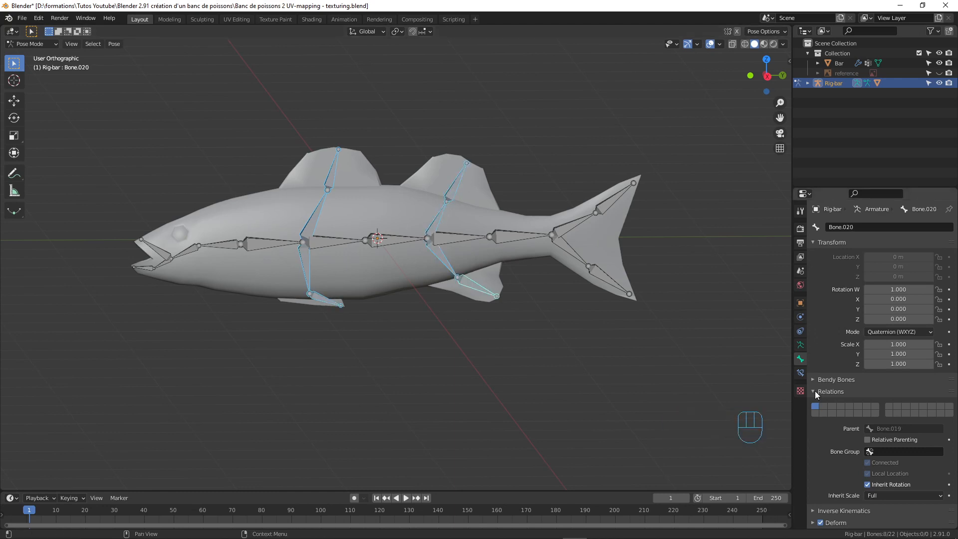
click(801, 346)
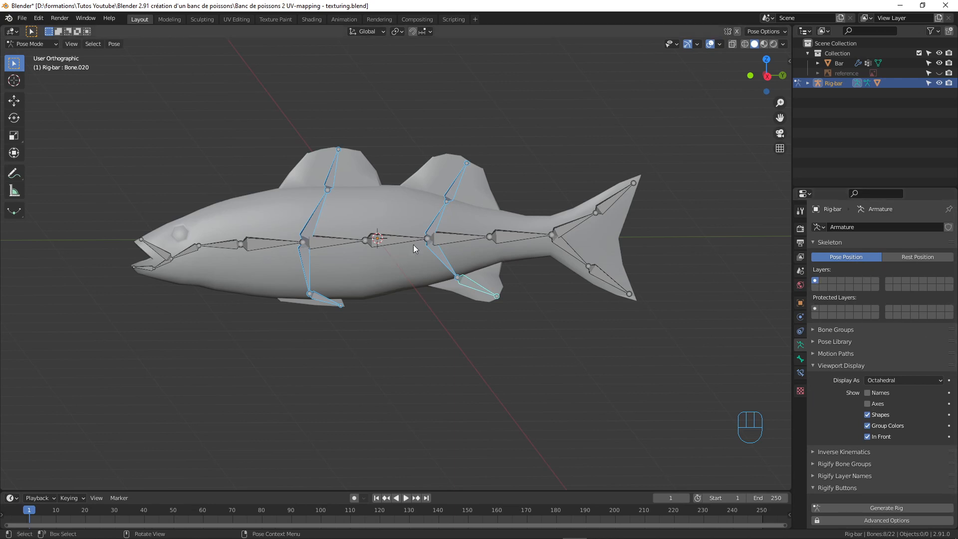
key(m)
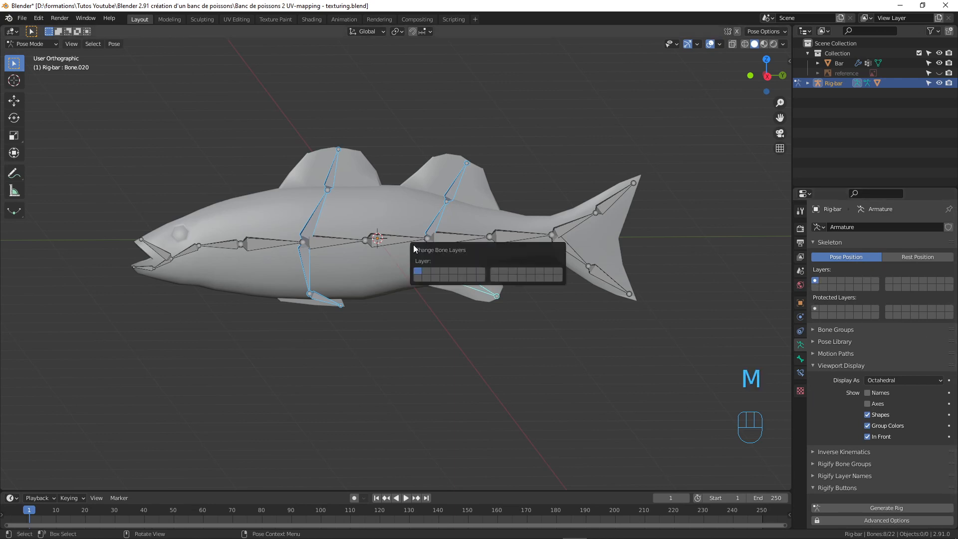
click(427, 270)
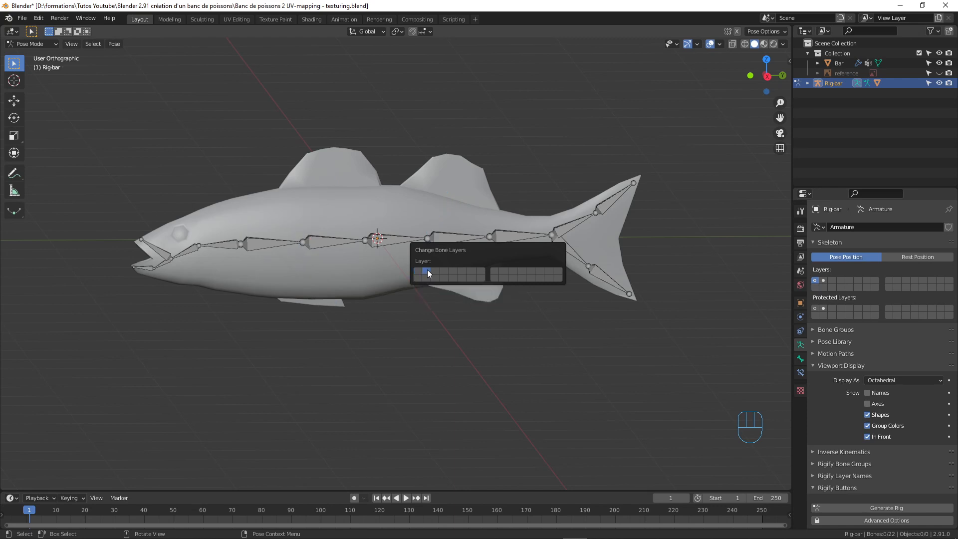
Step: Toggle the armature's second layer on and off to check the fin bones, leaving only the first layer shown
shift+click(824, 280)
shift+click(824, 280)
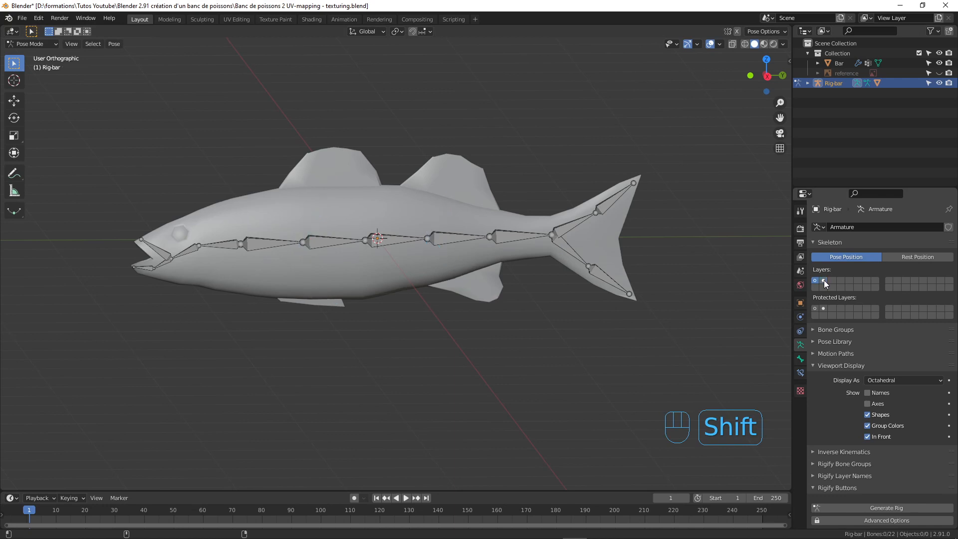
shift+click(824, 280)
shift+click(824, 281)
shift+click(825, 280)
shift+click(824, 280)
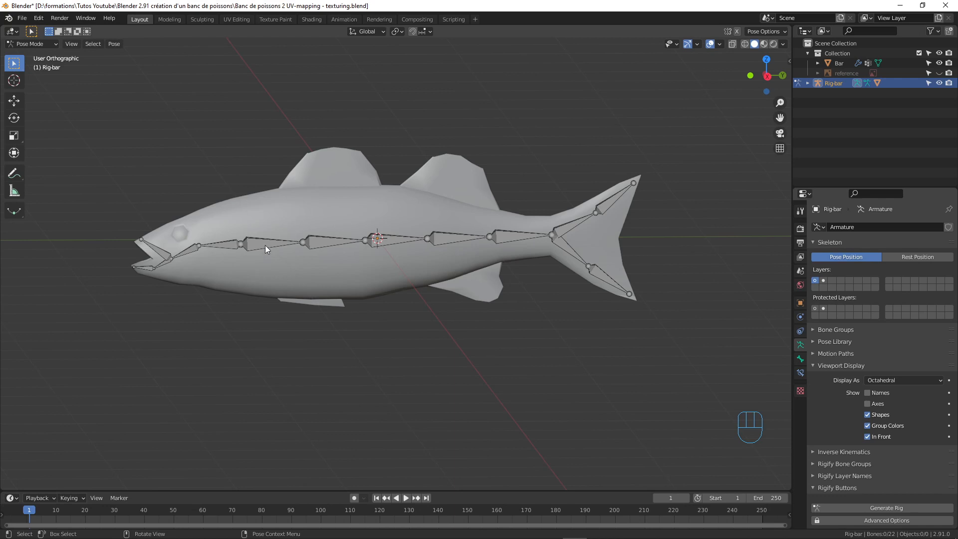
Step: Go through the bone properties of the spine bones and both tail-fin lobes, from behind the head to the tail
click(800, 359)
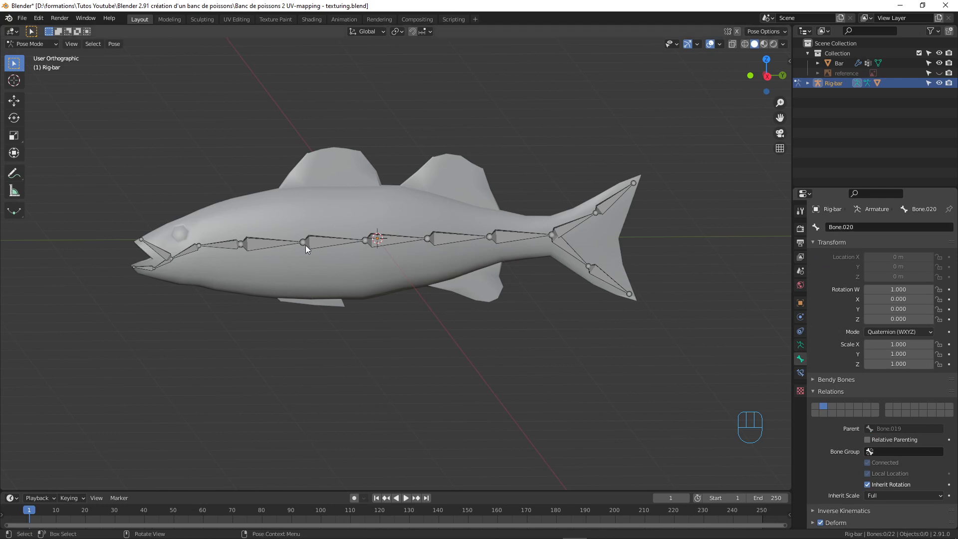
click(273, 245)
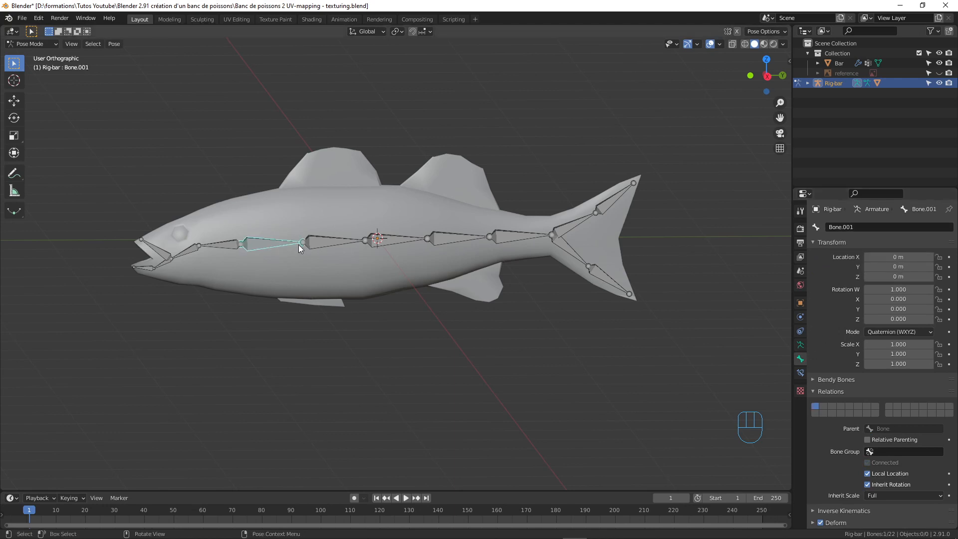
click(339, 242)
click(397, 237)
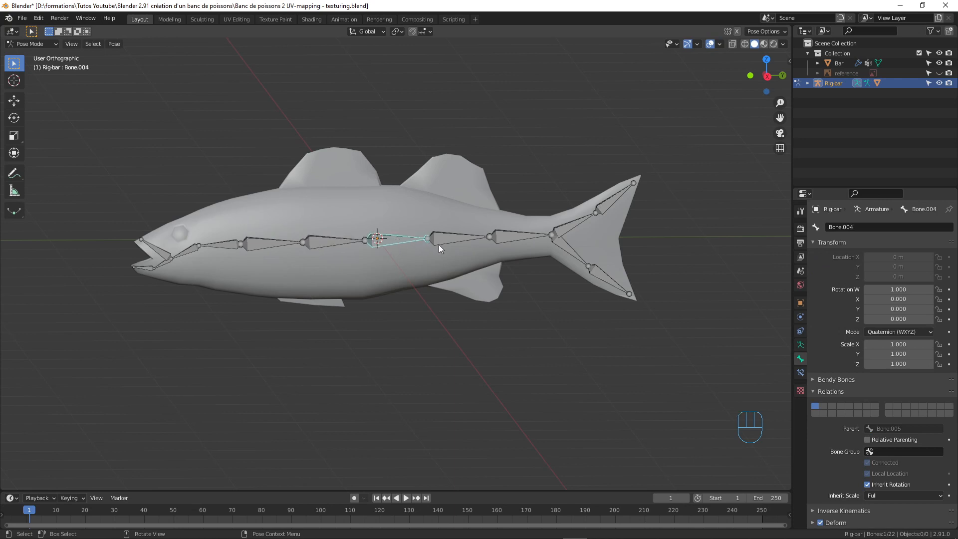
click(454, 236)
middle_drag(263, 241, 272, 255)
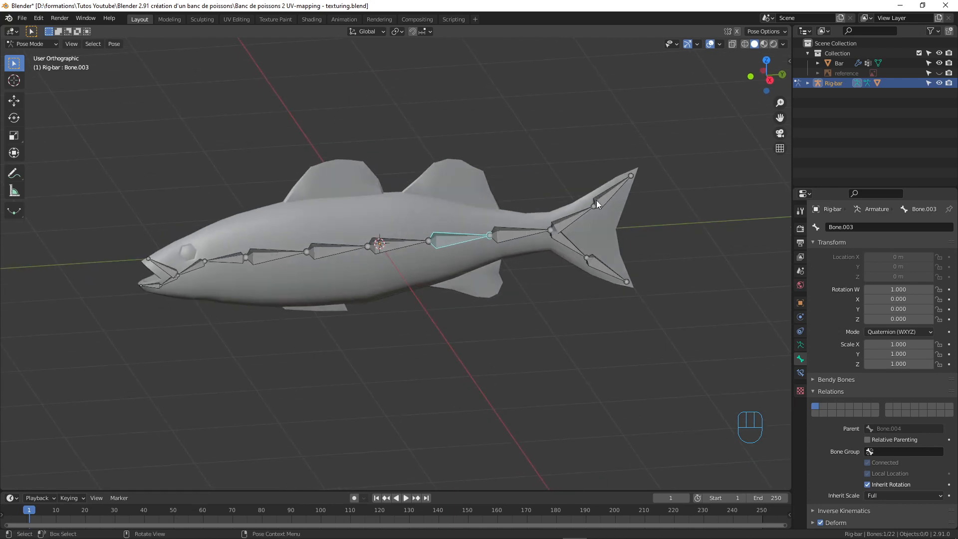
click(305, 252)
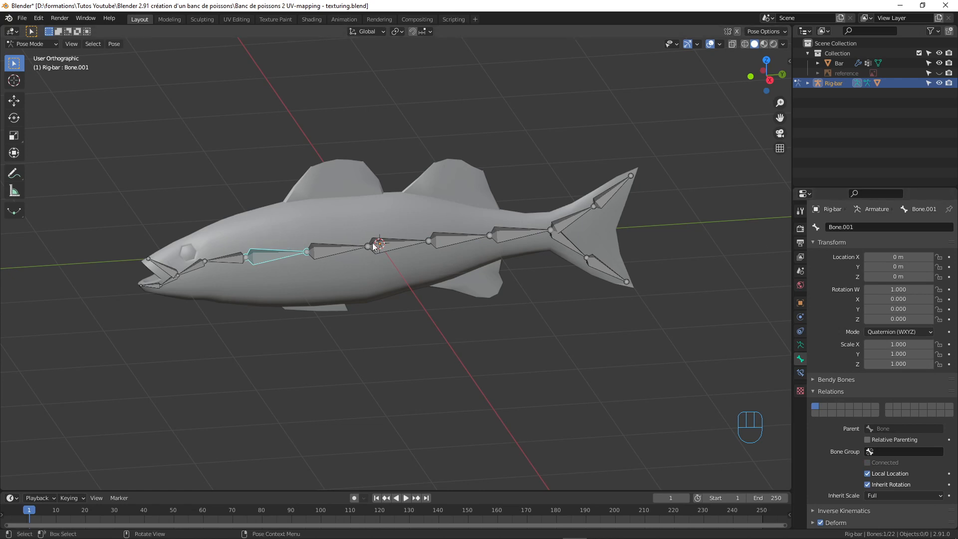
click(504, 231)
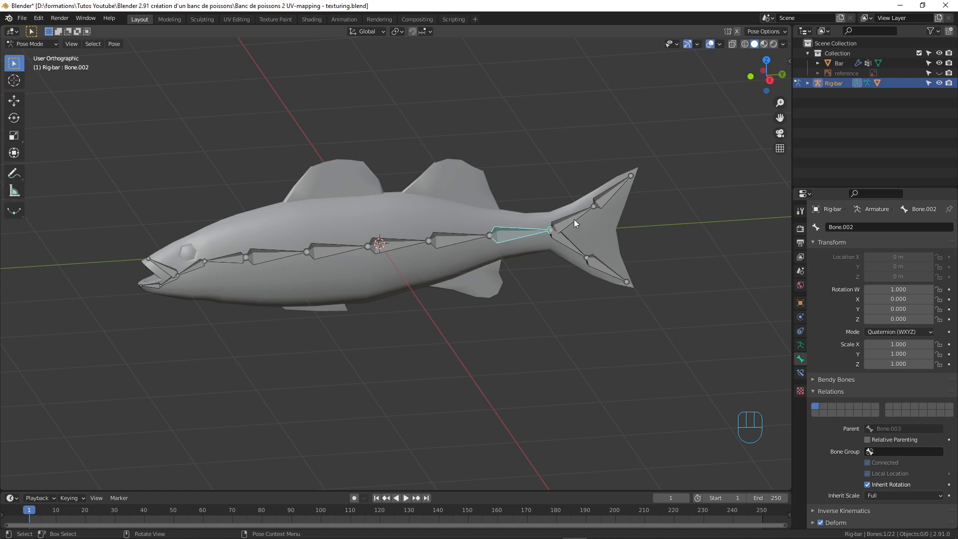
middle_drag(569, 272, 545, 247)
click(613, 198)
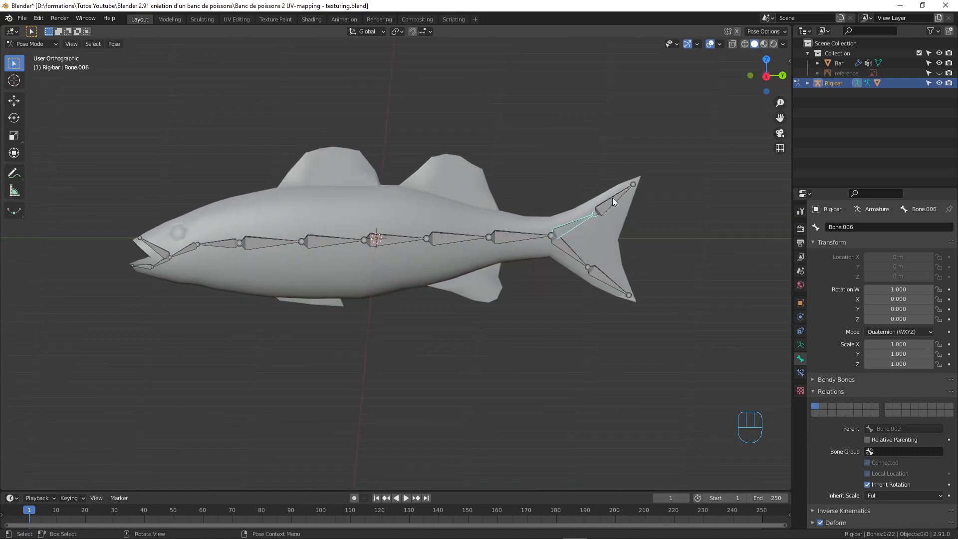
click(567, 250)
click(604, 276)
Step: Rename the front spine bone, just behind the head bones, as colonne
click(275, 245)
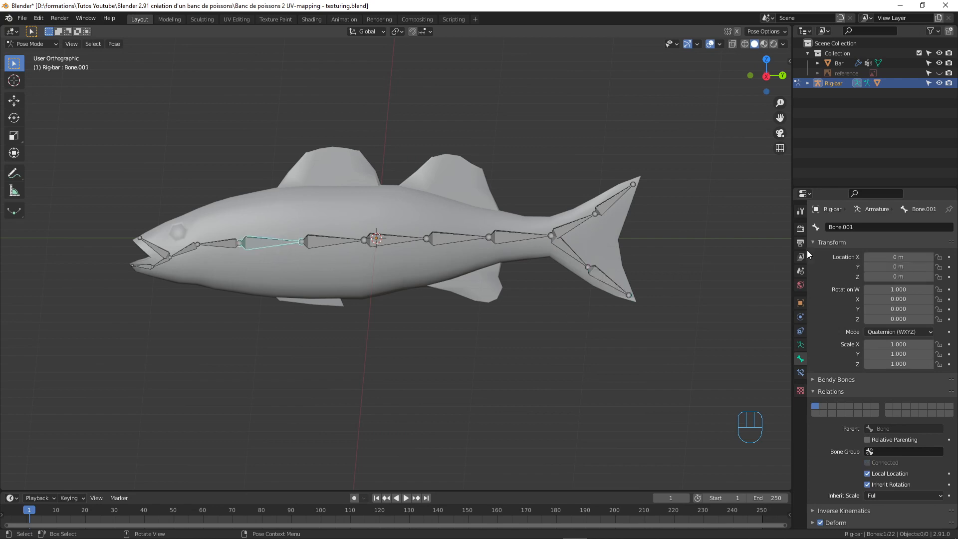
click(853, 227)
text(colonne)
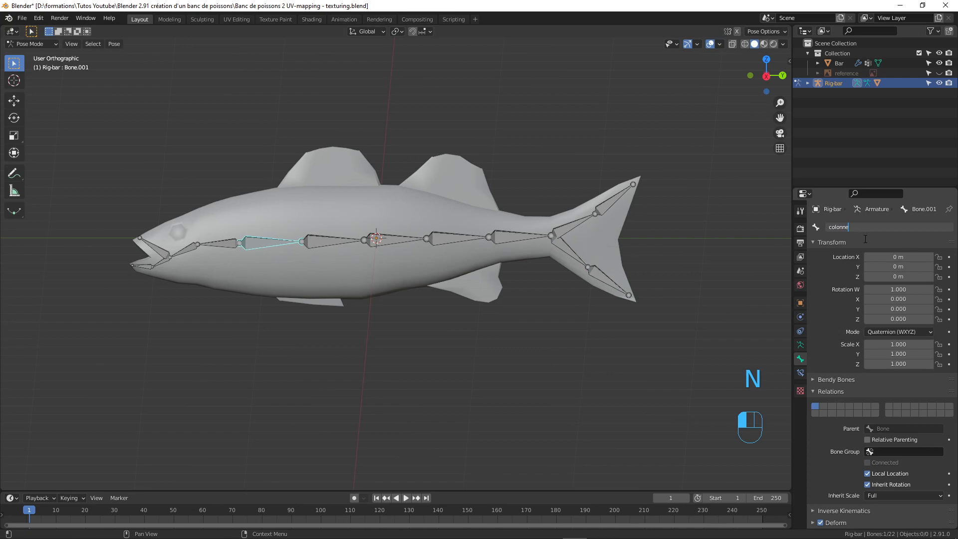
click(866, 239)
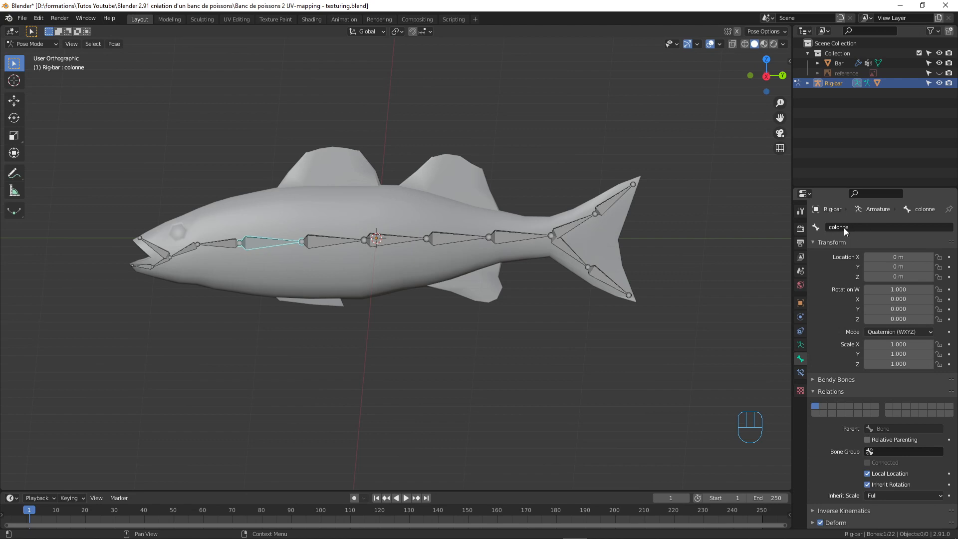
Step: Copy the name colonne and apply it to the four remaining spine bones in order toward the tail base
key(ctrl)
key(ctrl+c)
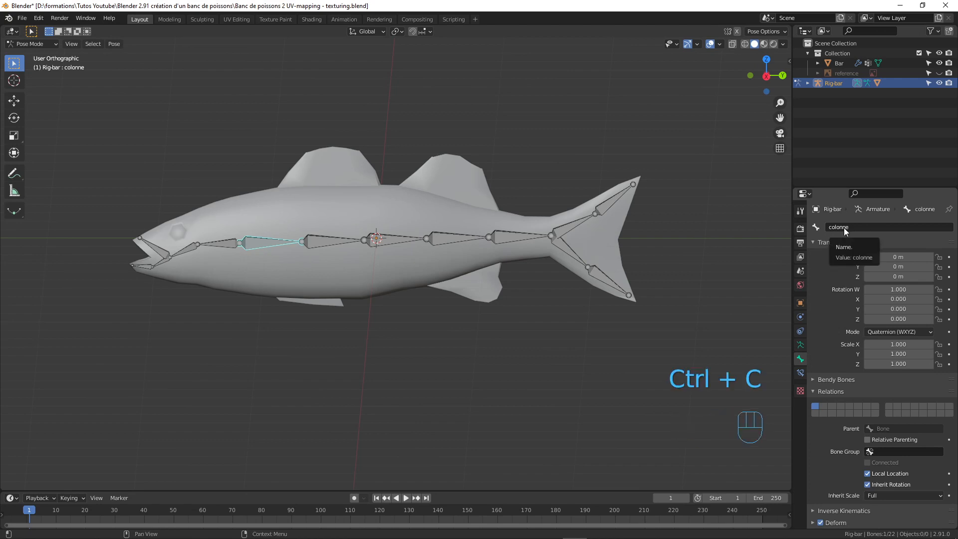
click(331, 237)
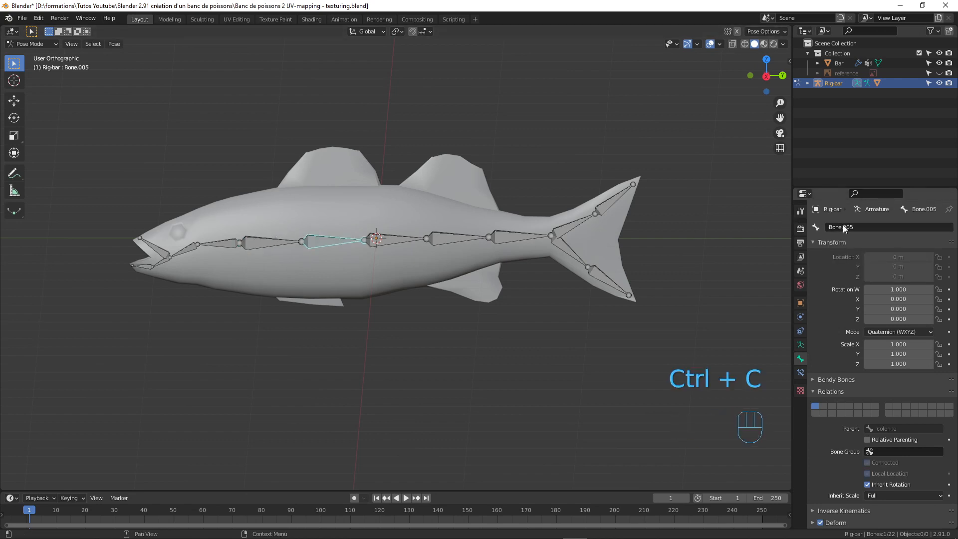
key(ctrl+v)
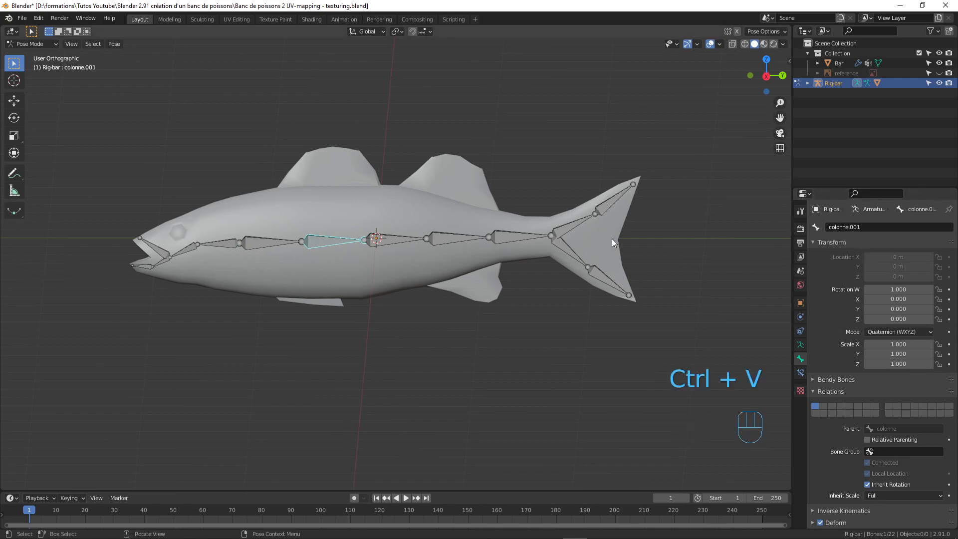
click(393, 236)
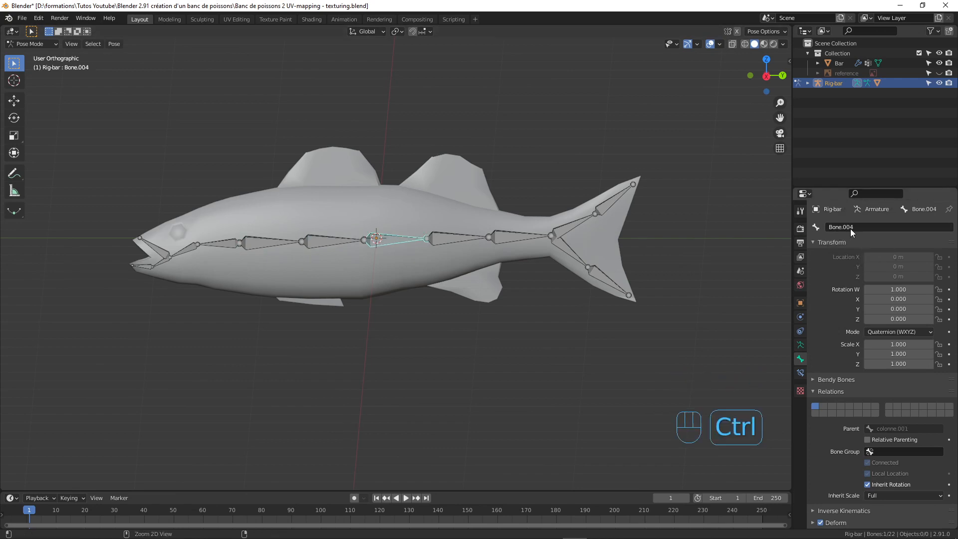
key(ctrl+v)
click(461, 240)
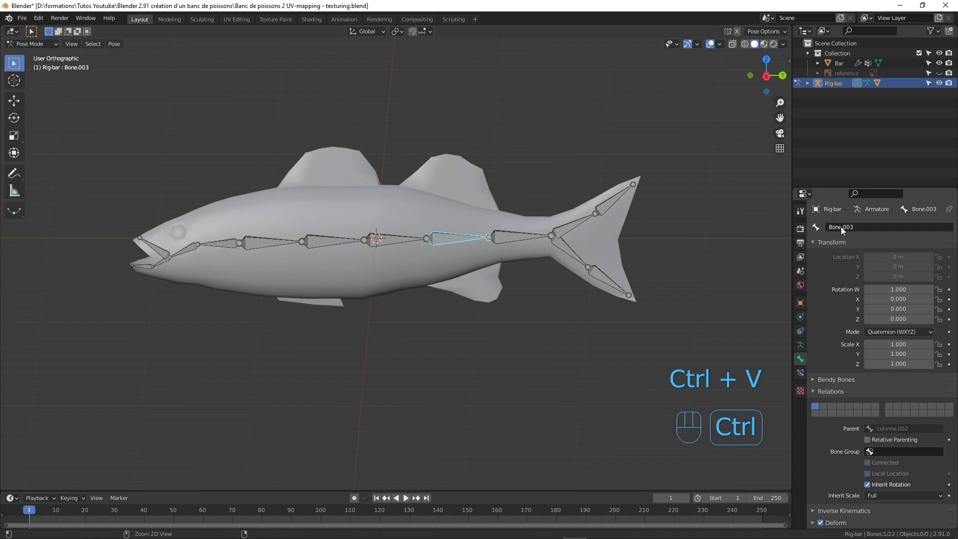
key(ctrl+v)
click(506, 233)
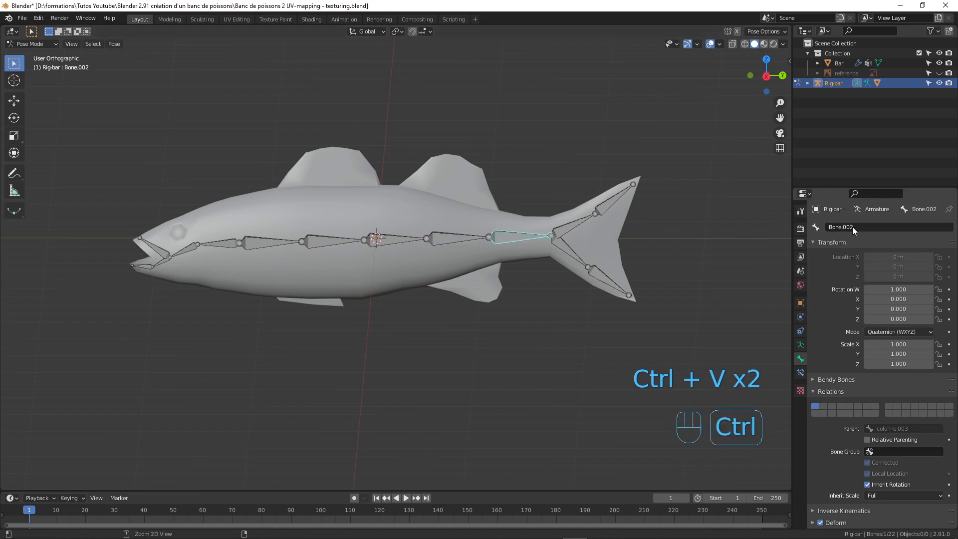
key(ctrl+v)
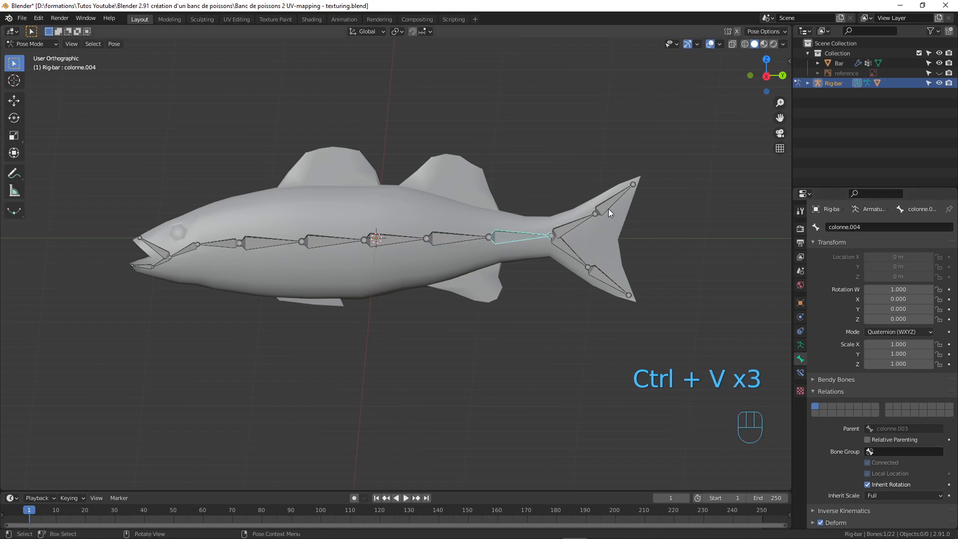
Step: Rename the inner bone of the upper tail-fin lobe as Queue H
click(570, 225)
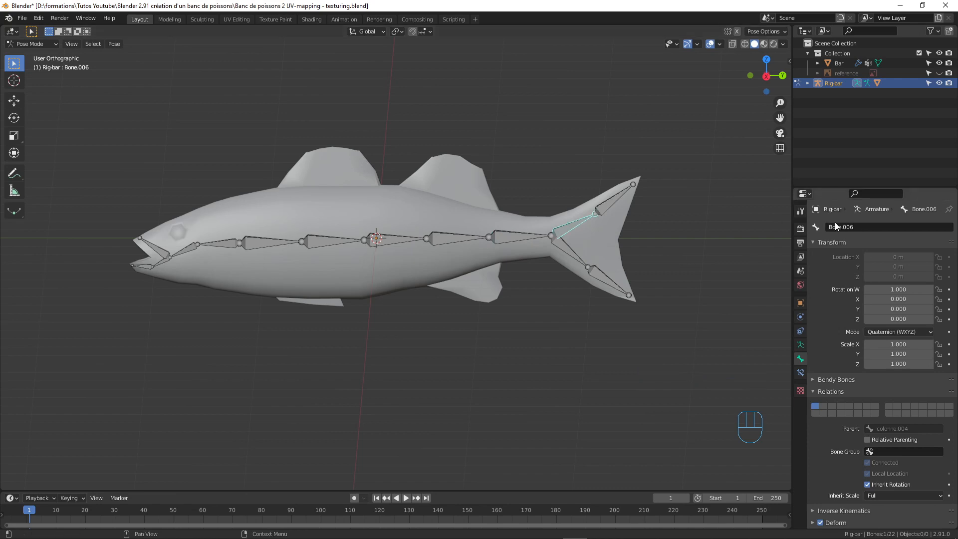
click(858, 228)
text(Q)
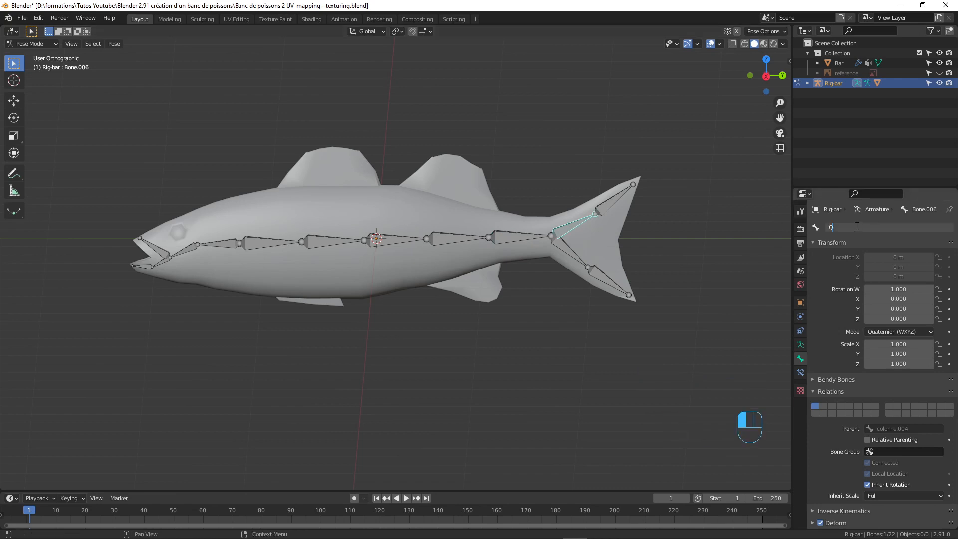
text(ueu)
text(ze)
key(BackSpace)
key(BackSpace)
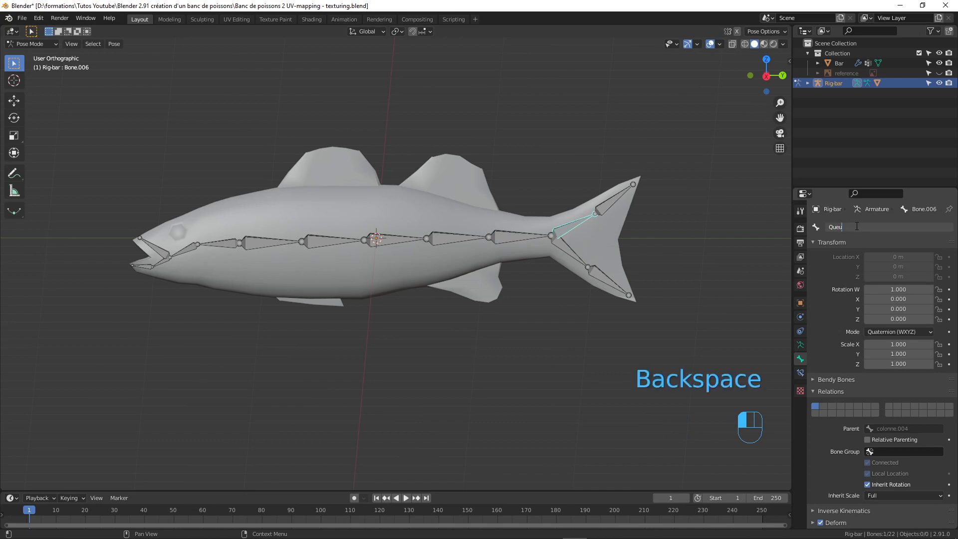
text(e H)
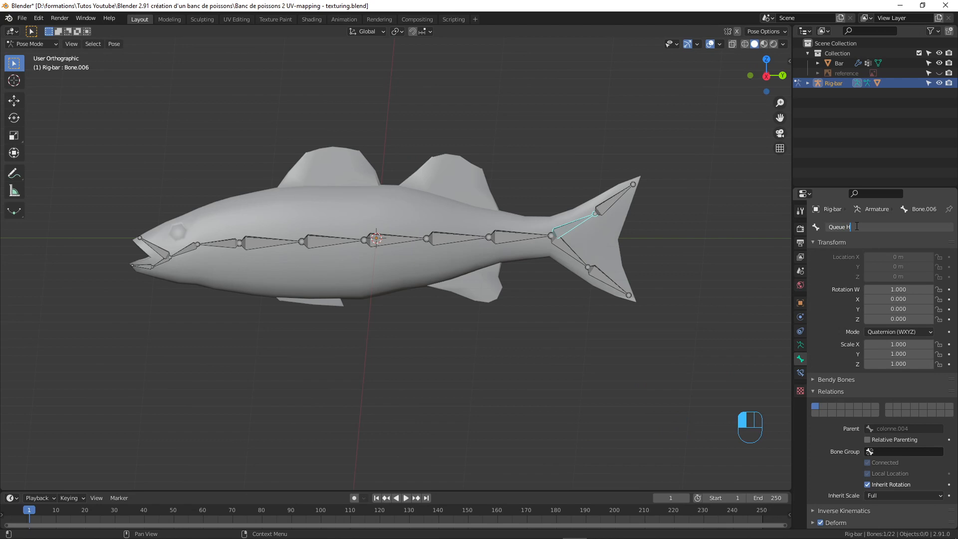
click(718, 229)
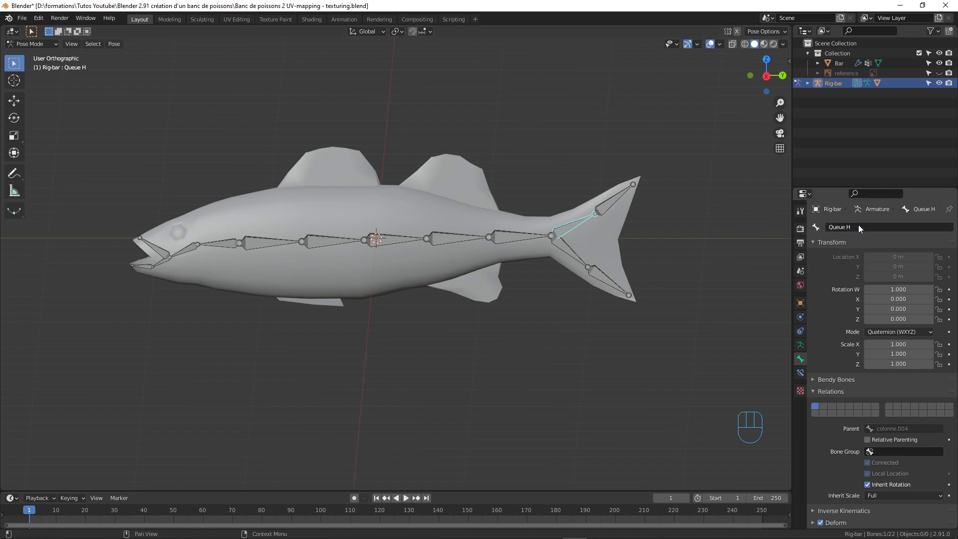
Step: Copy the name Queue H and apply it to the outer bone of the upper tail-fin lobe
key(ctrl+c)
click(609, 202)
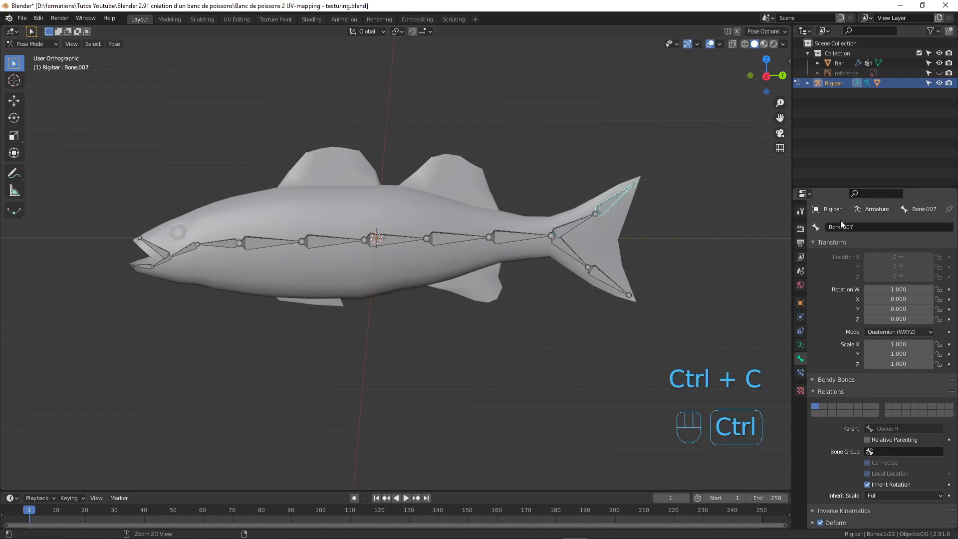
key(ctrl+v)
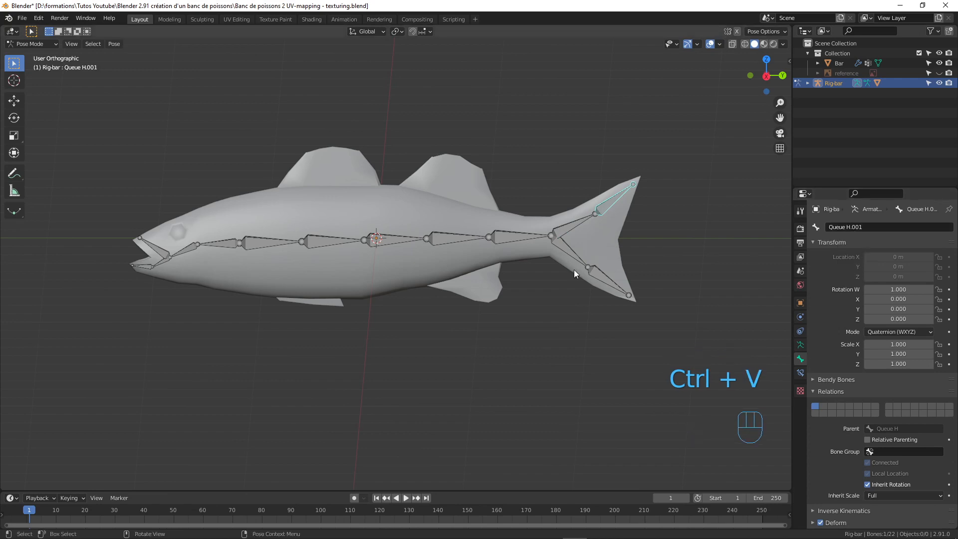
Step: Rename the inner bone of the lower tail-fin lobe as Queue B and copy that name to the lobe's outer bone
click(571, 251)
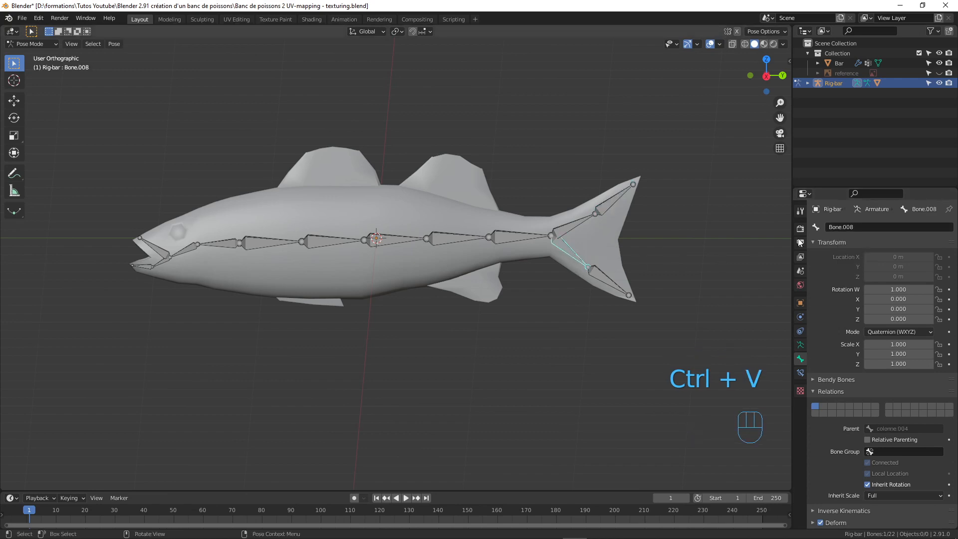
double_click(862, 229)
text(Qu)
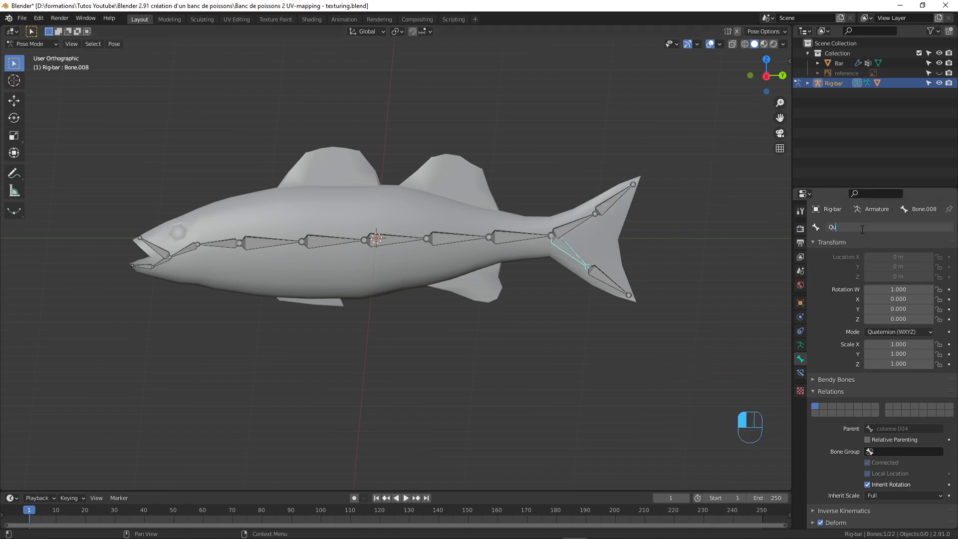
text(eue B)
click(700, 247)
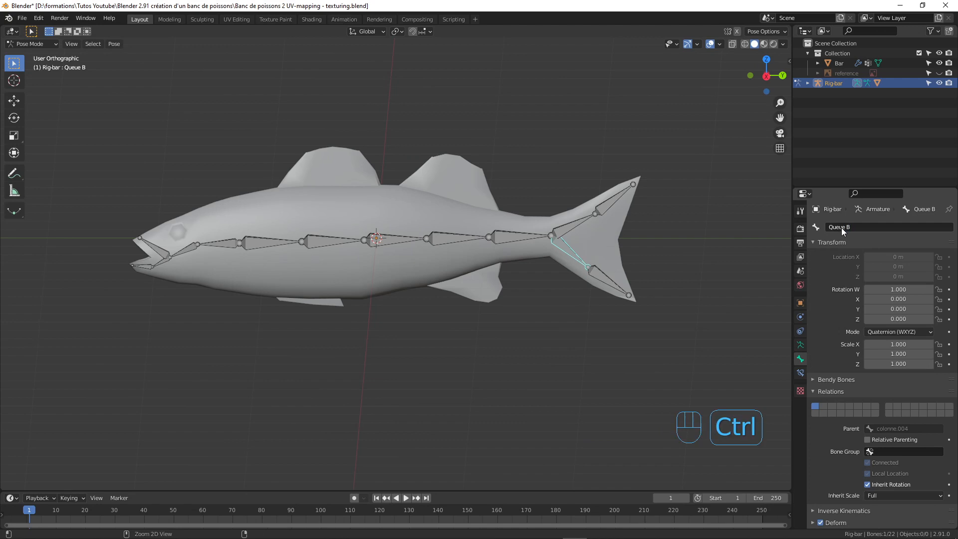
key(ctrl+c)
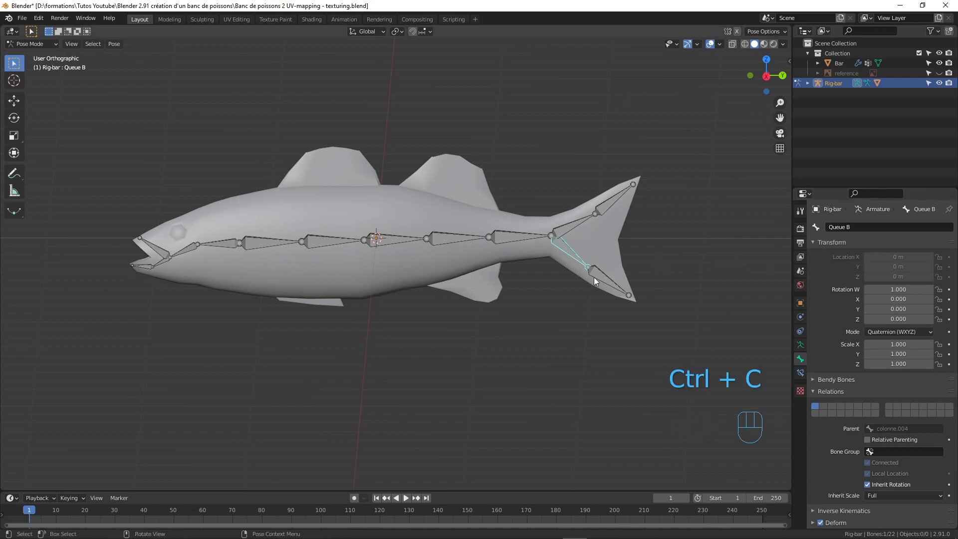
click(635, 274)
key(ctrl+v)
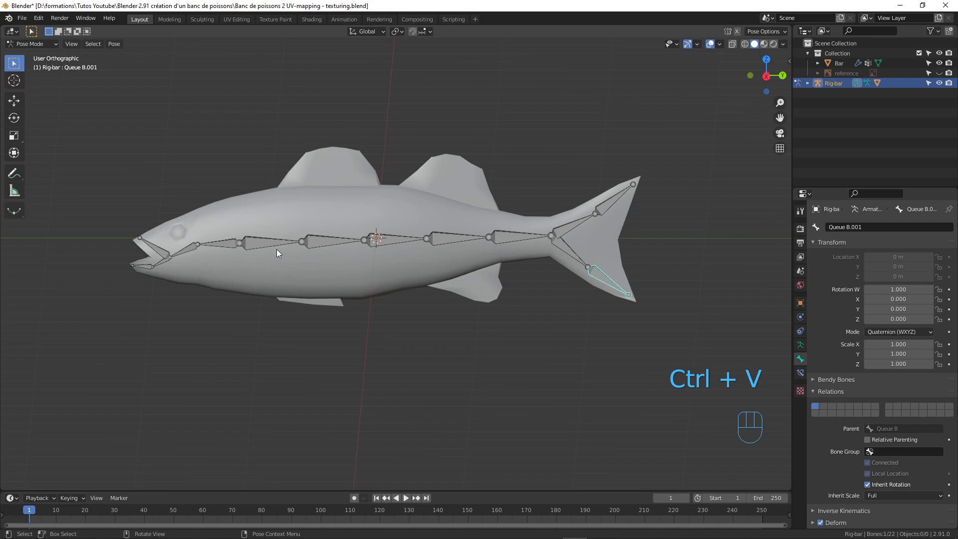
Step: Rename the short bone directly in front of the first colonne bone as tete and select the inner lower-jaw bone
click(261, 245)
click(322, 242)
click(395, 239)
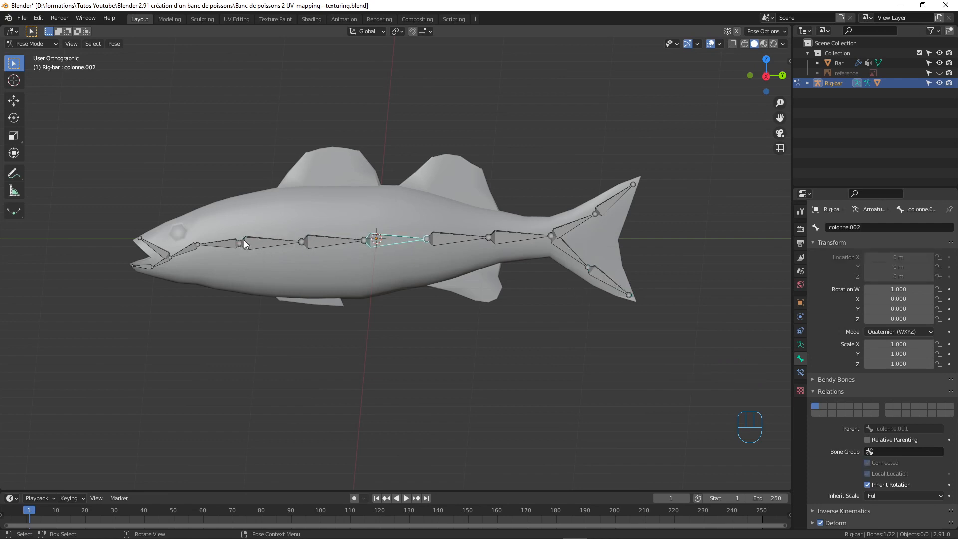
click(223, 242)
click(864, 227)
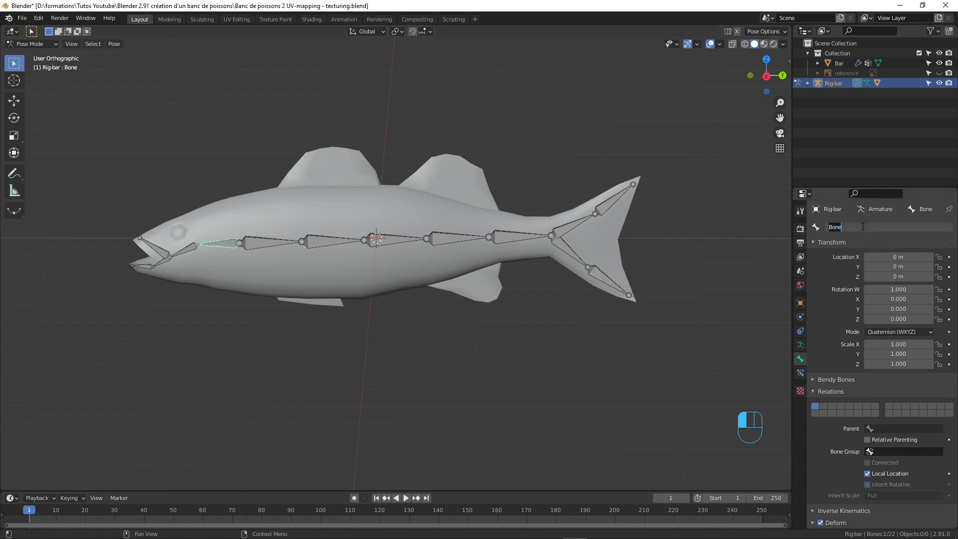
text(tete)
key(Return)
scroll(199, 247, down, 3)
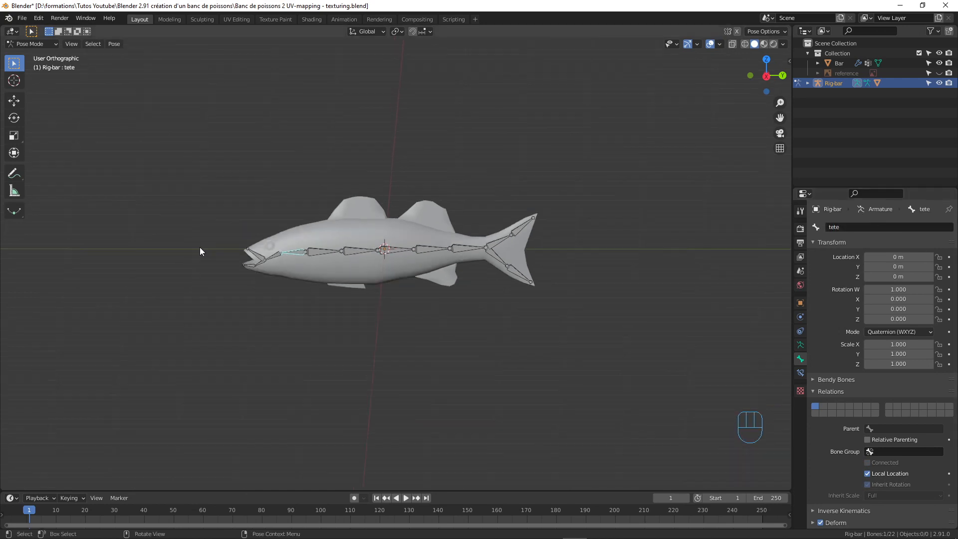
scroll(227, 247, up, 3)
click(160, 262)
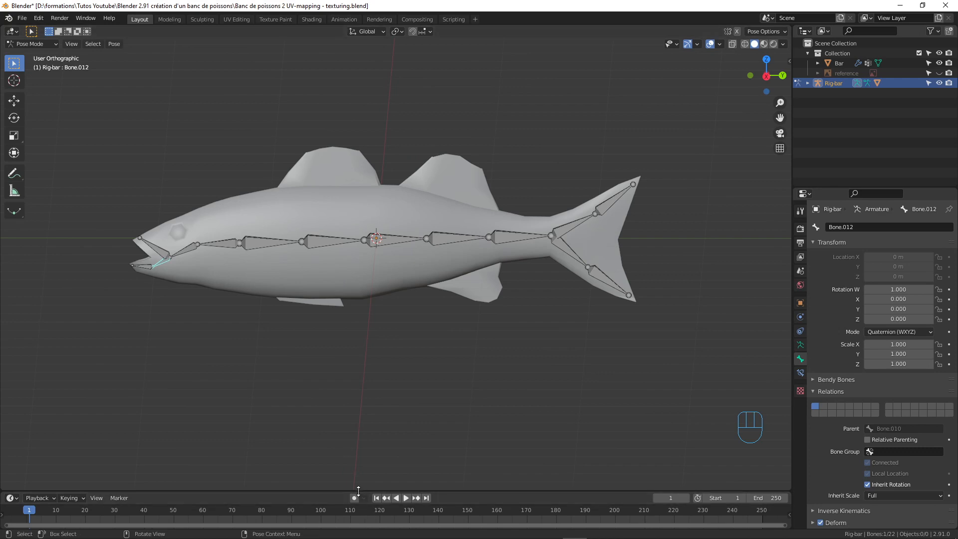
Step: Switch to the Animation workspace and shrink the secondary viewport to give the main 3D view most of the width
drag(359, 491, 360, 466)
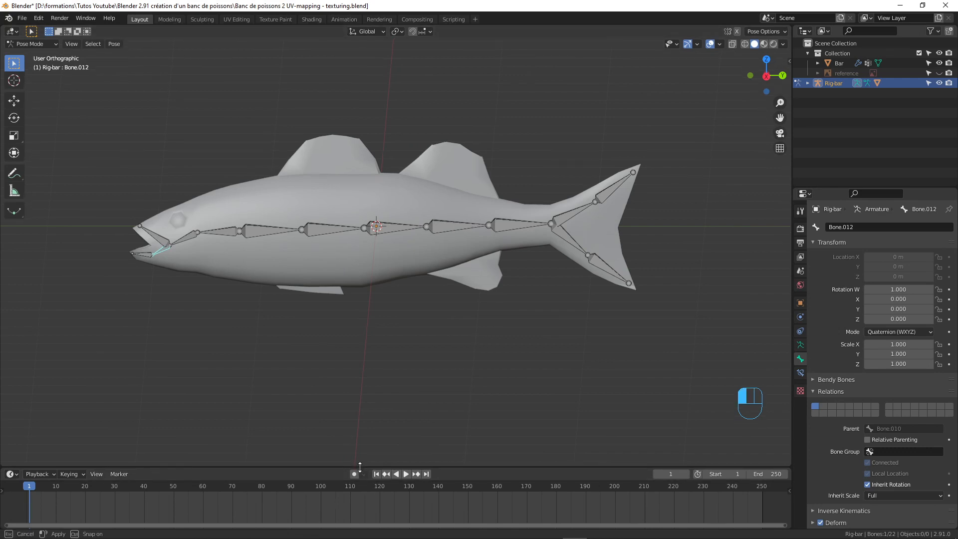
key(Escape)
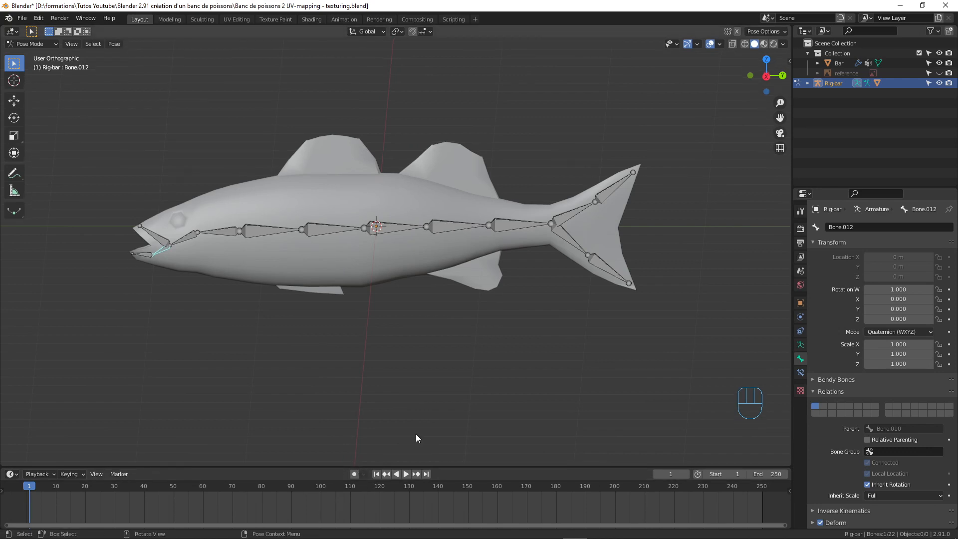
click(344, 19)
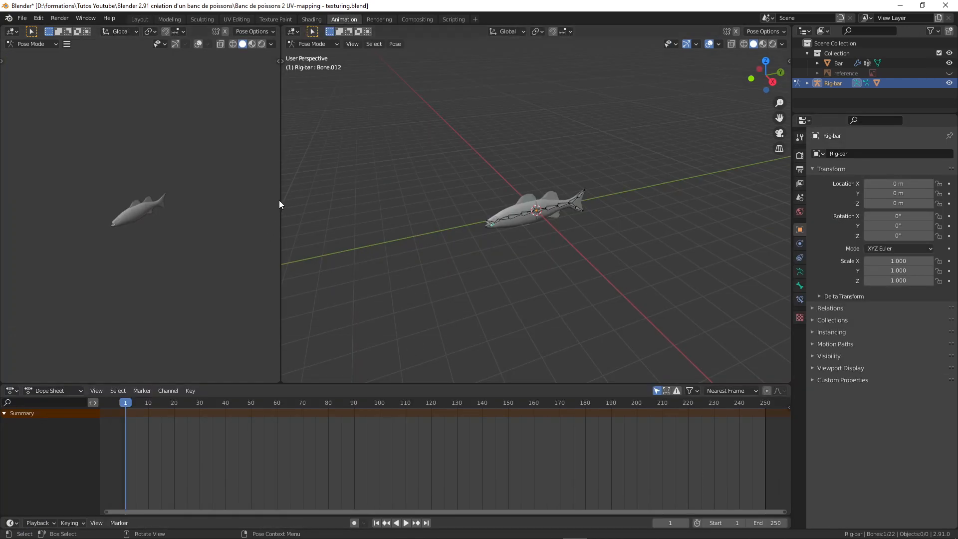
drag(280, 198, 86, 212)
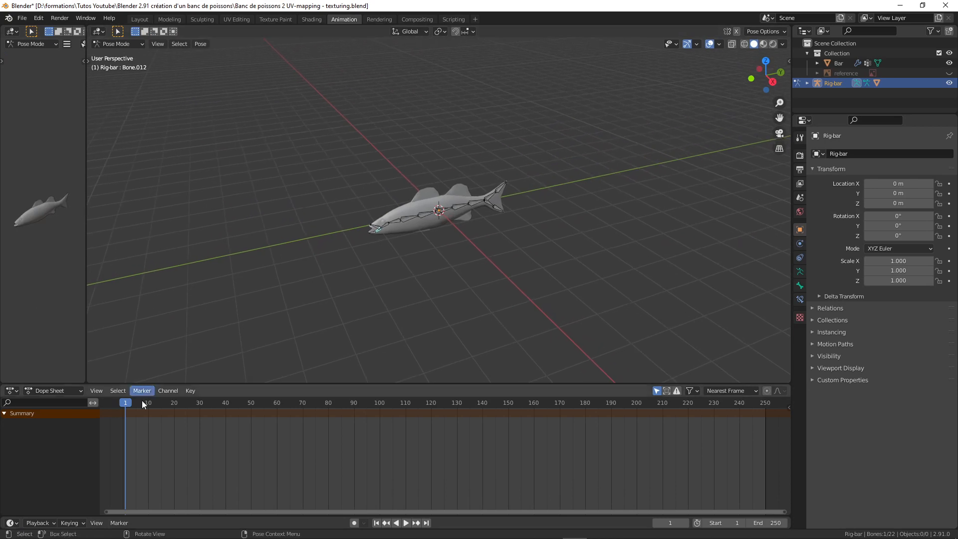
scroll(406, 238, up, 5)
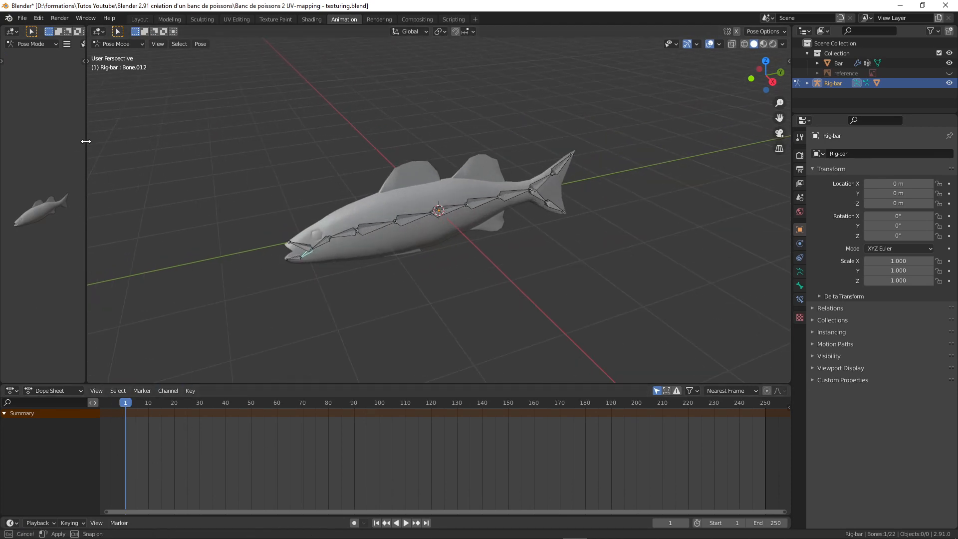
drag(85, 144, 80, 145)
Step: Reactivate the Screencast Keys display for the main 3D viewport and hide the sidebar again
click(790, 61)
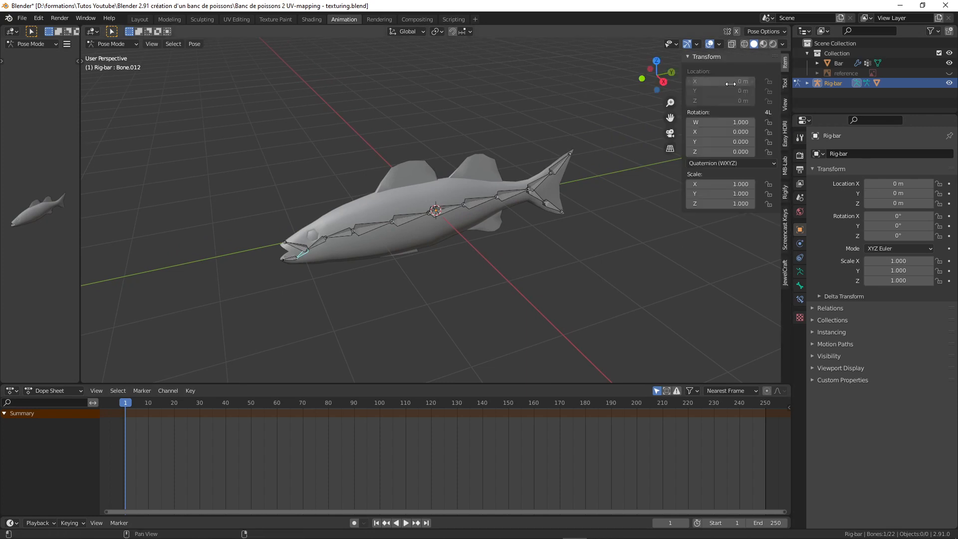
click(788, 229)
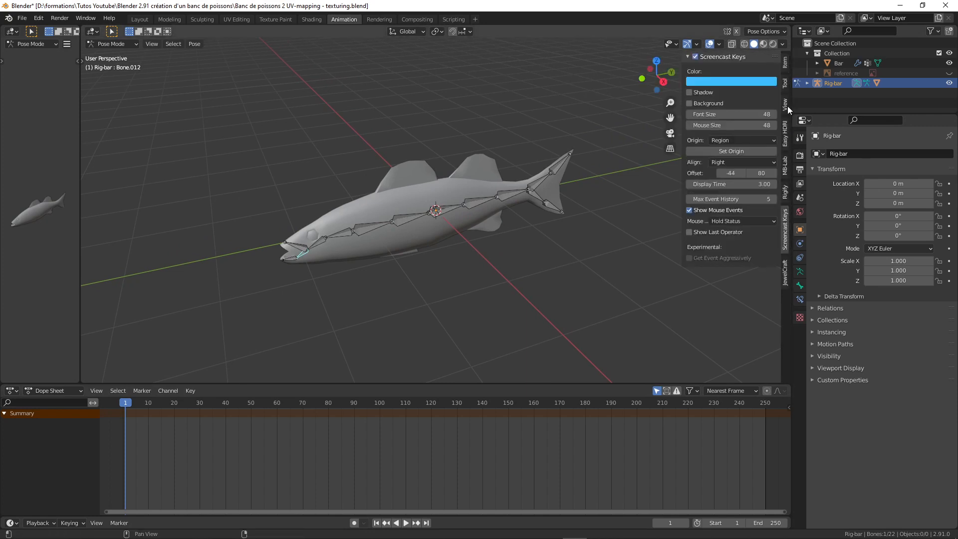
click(695, 57)
drag(681, 62, 805, 125)
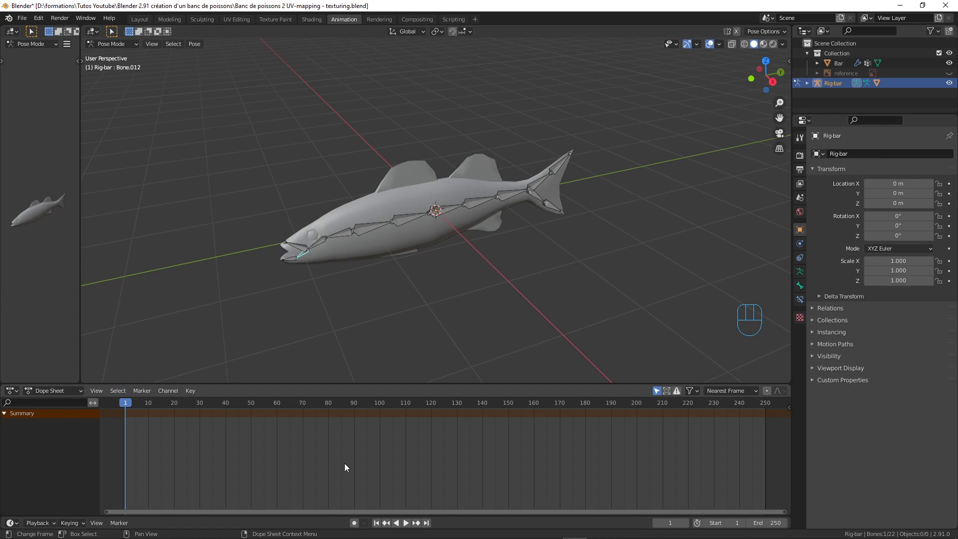
Step: Set the animation's start frame to 0 and move the current frame to 0
click(733, 522)
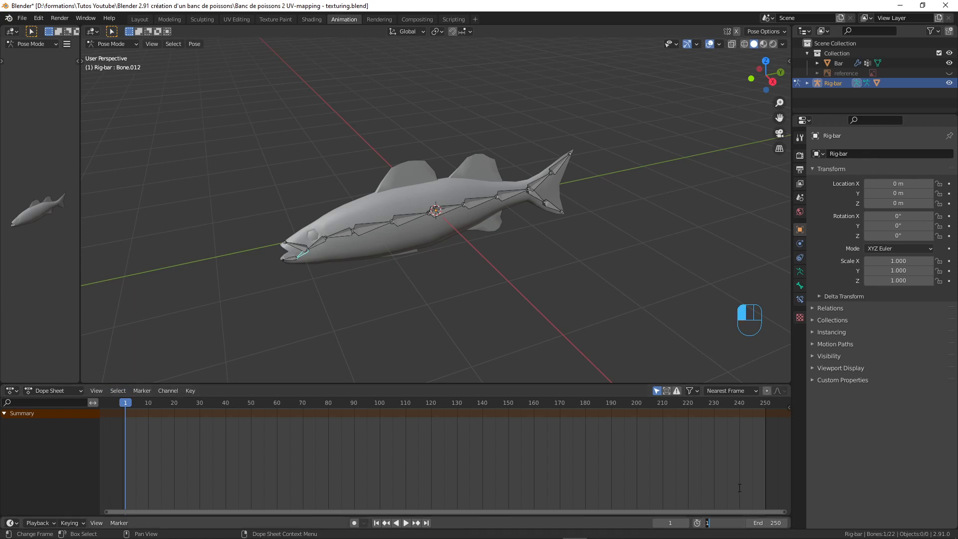
text(0)
key(Return)
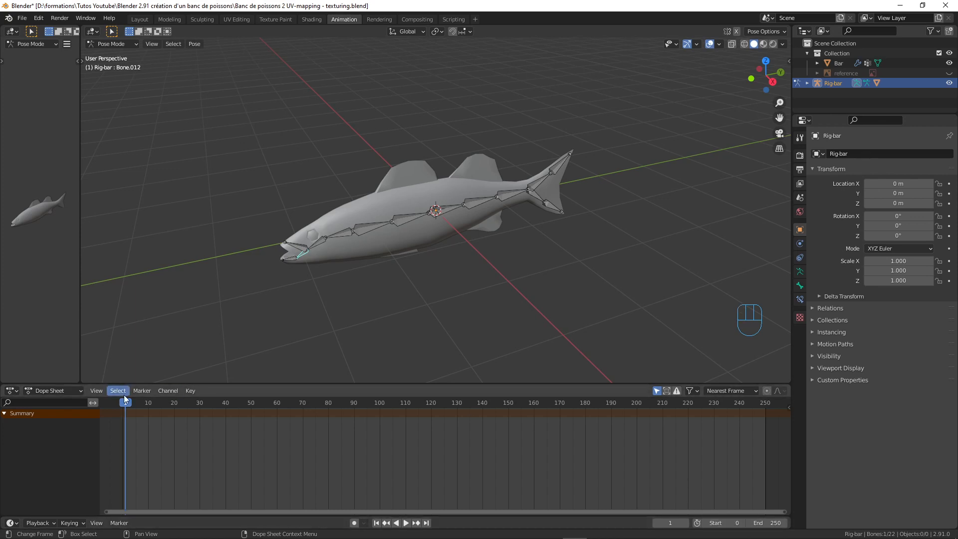
drag(129, 404, 123, 400)
scroll(157, 422, up, 2)
middle_drag(175, 429, 458, 449)
scroll(330, 440, up, 3)
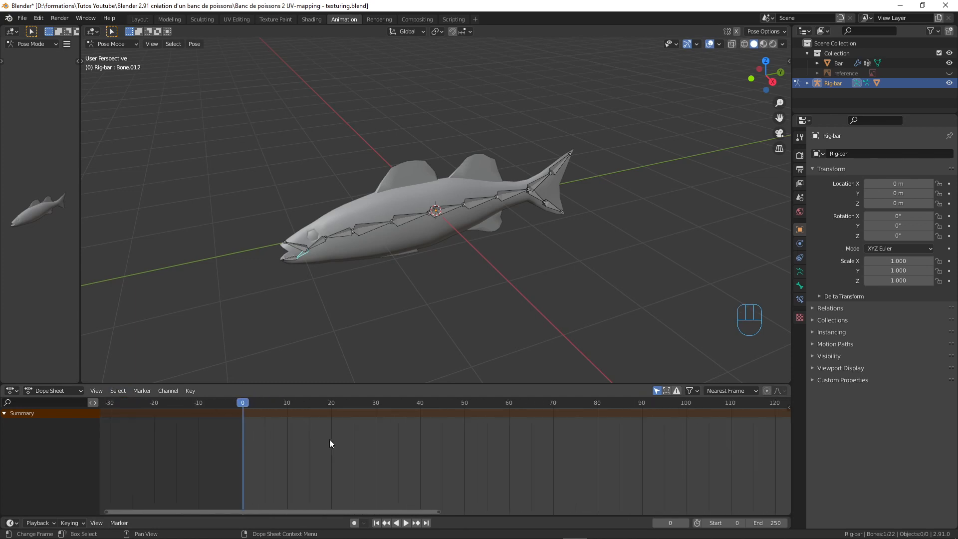
Step: Set the animation's end frame to 19 and return the current frame to 0
click(332, 403)
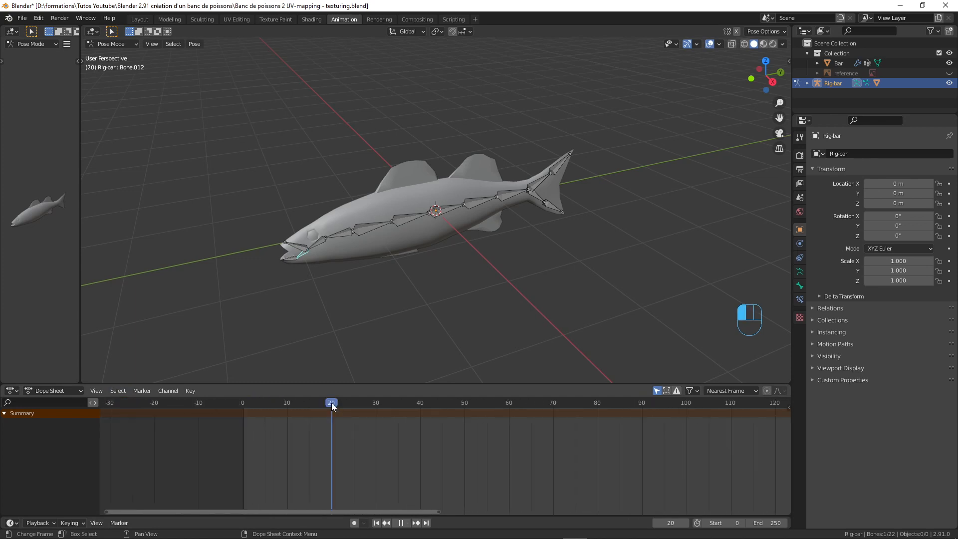
click(244, 402)
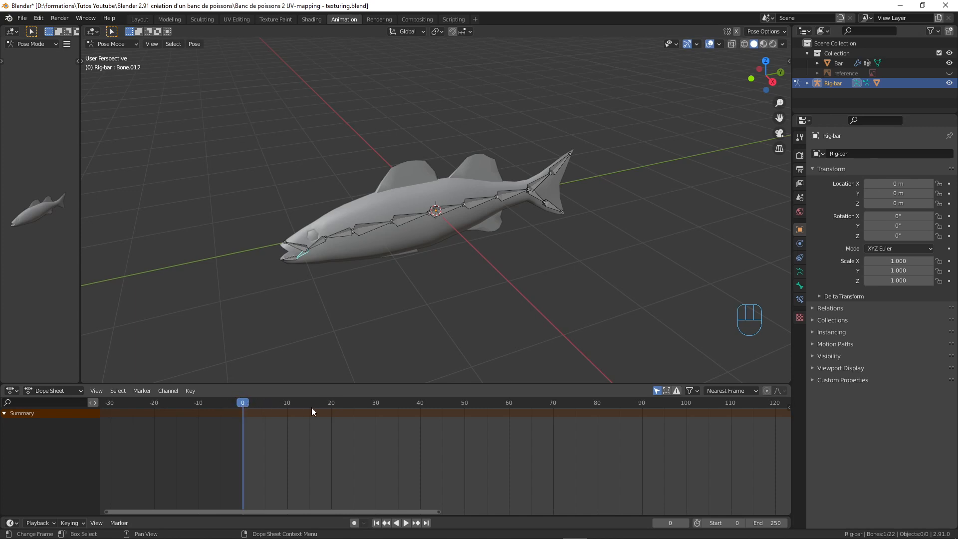
click(332, 404)
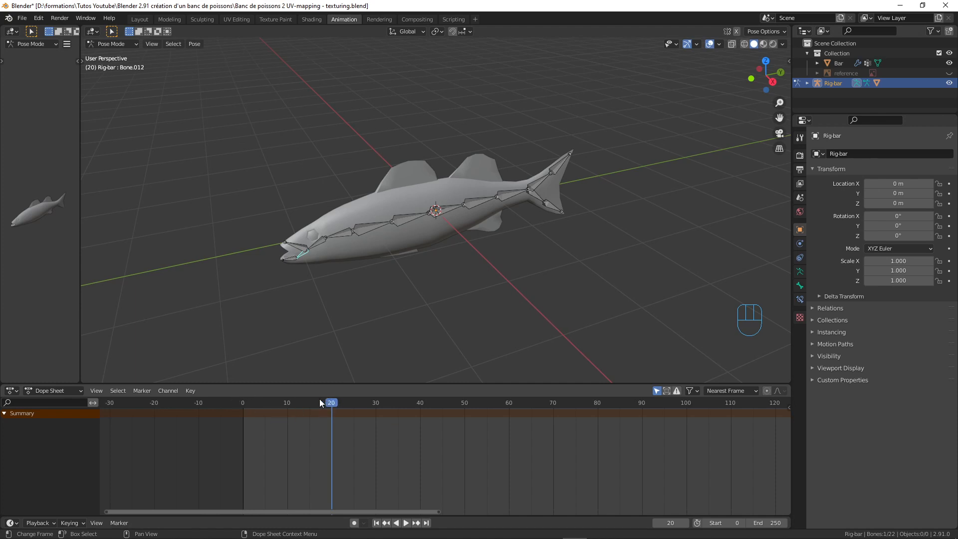
drag(330, 403, 328, 402)
click(766, 522)
text(19)
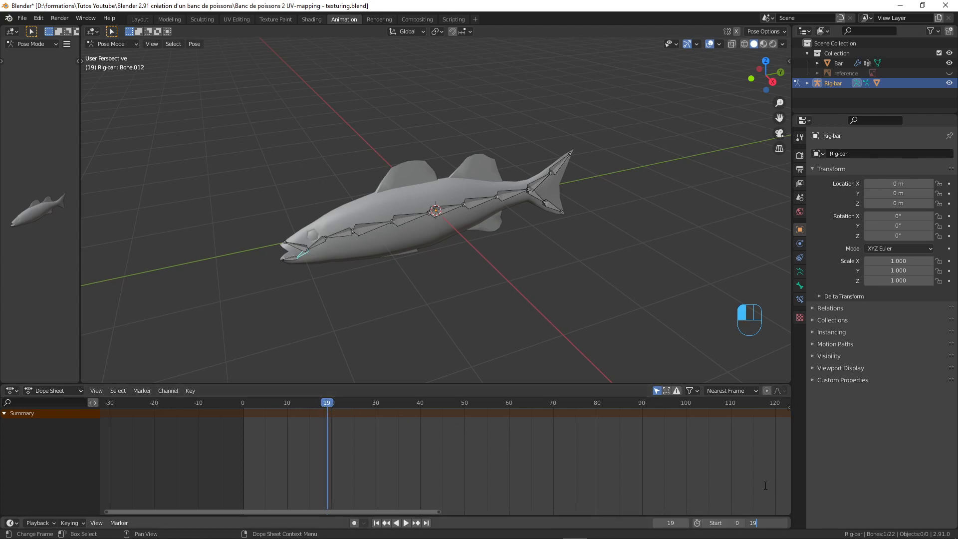
key(Return)
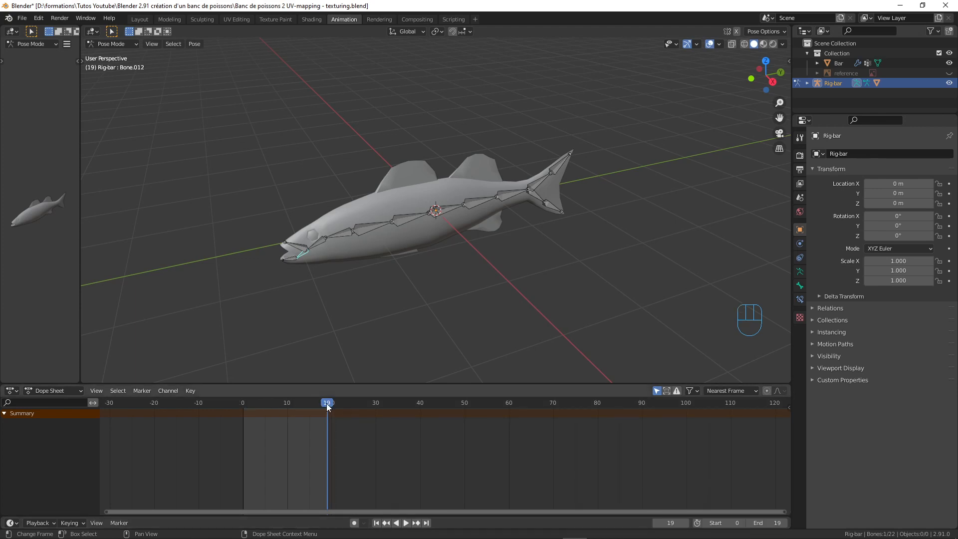
drag(326, 403, 244, 402)
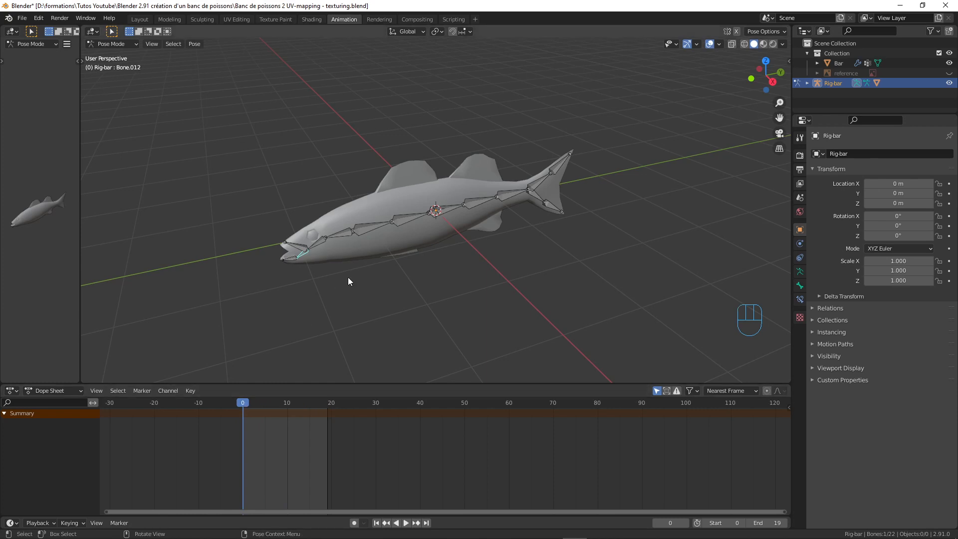
Step: In solid shading, rotate the front spine bone colonne around the global Z axis to bend the fish sideways at frame 0
middle_drag(344, 268, 437, 225)
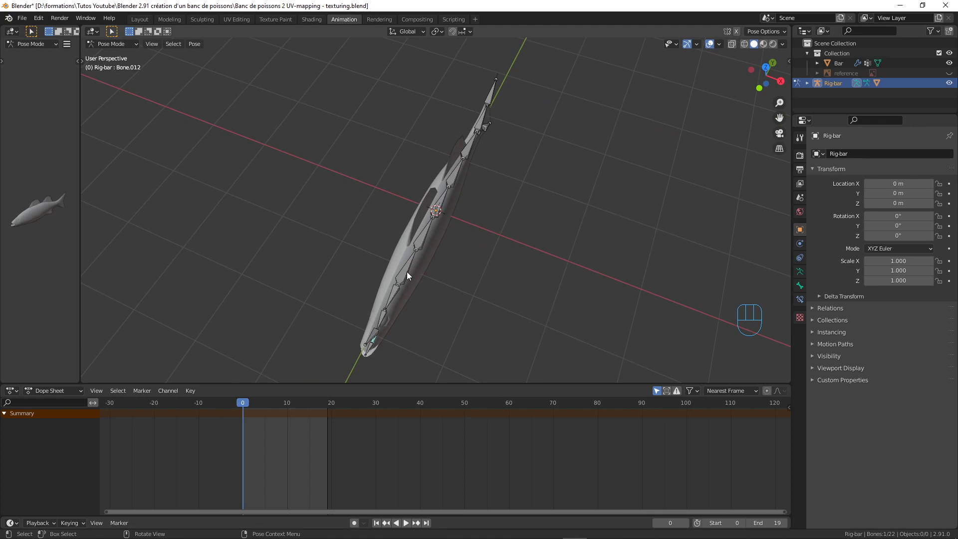
click(408, 276)
middle_drag(457, 265, 466, 276)
key(z)
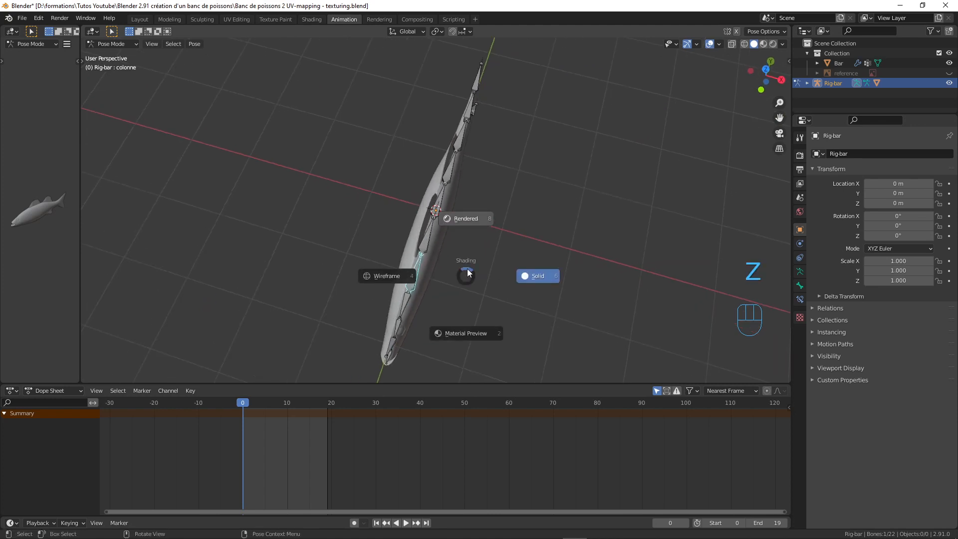
click(538, 275)
key(r)
key(z)
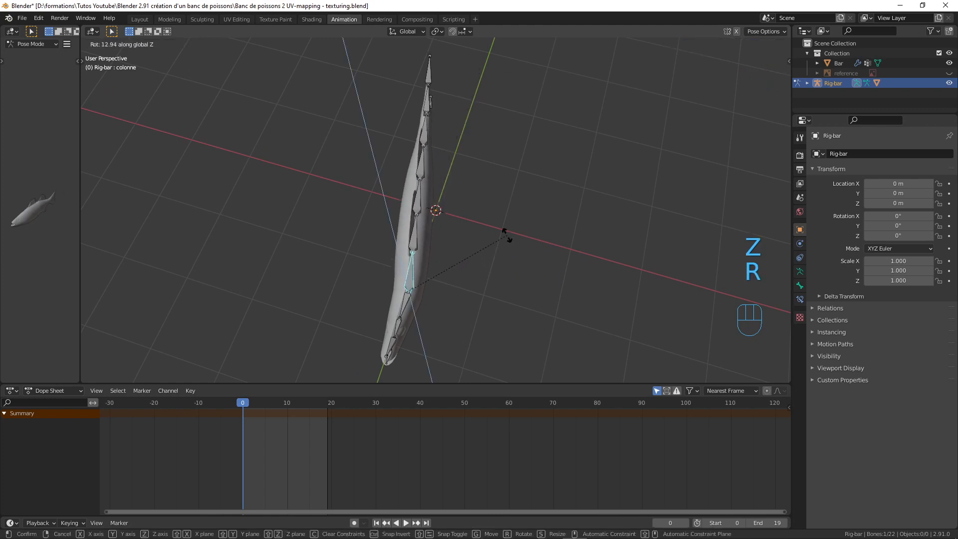
click(507, 235)
click(419, 237)
key(r)
key(z)
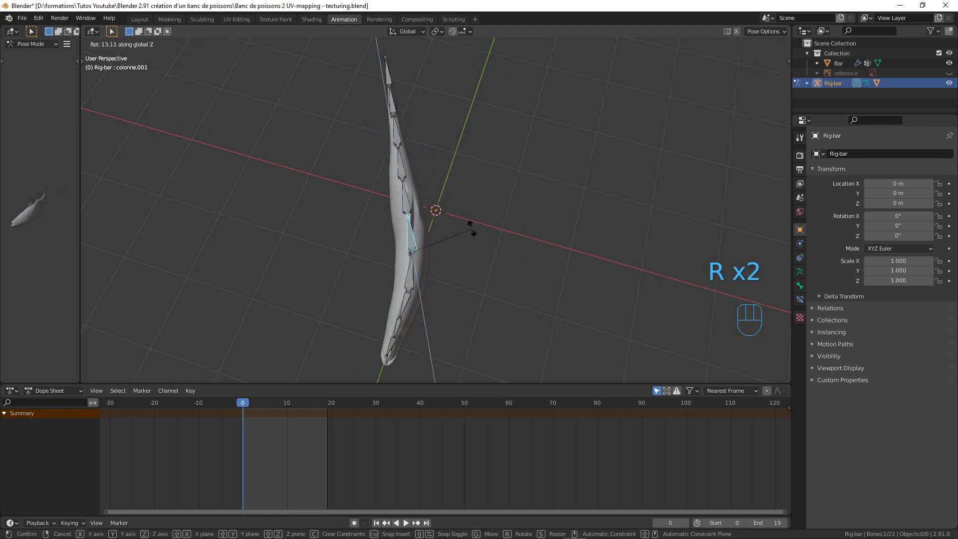
click(469, 220)
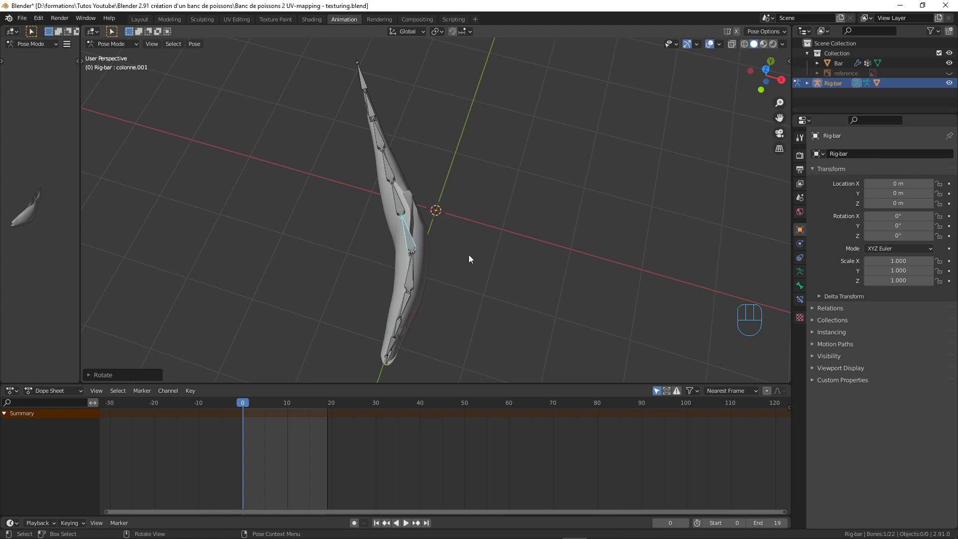
key(ctrl+z)
key(ctrl+z)
key(ctrl+z)
key(ctrl+z)
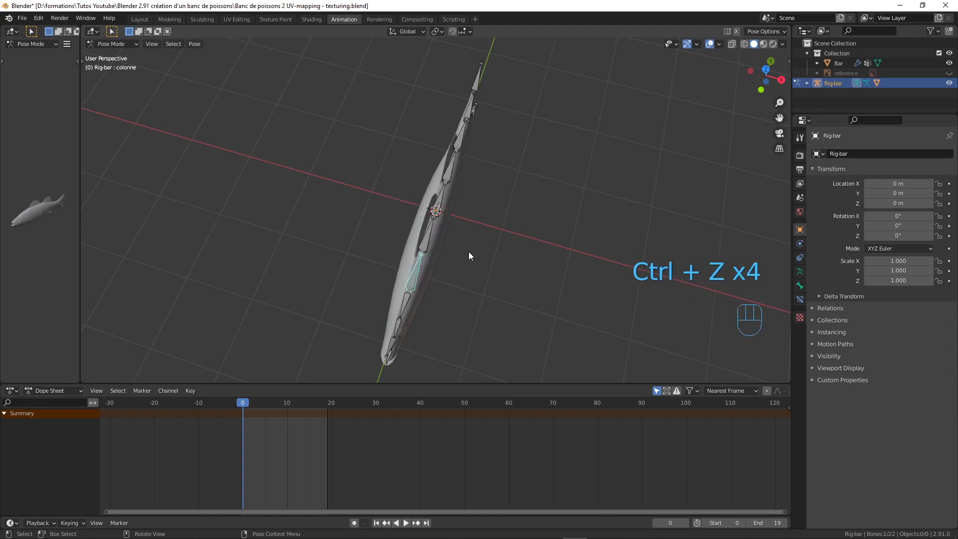
Step: Switch the viewport to the top view of the fish rig
middle_drag(469, 253, 438, 269)
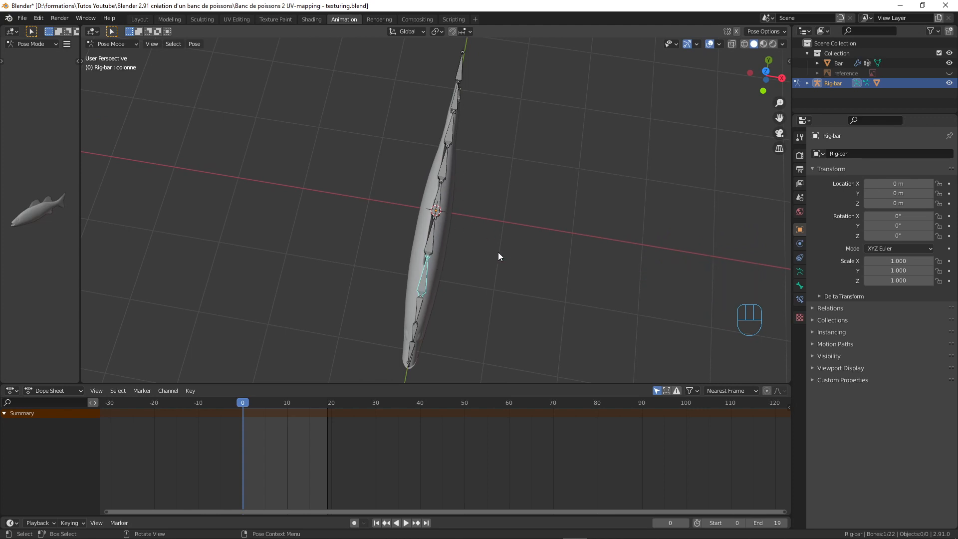
key(KP_7)
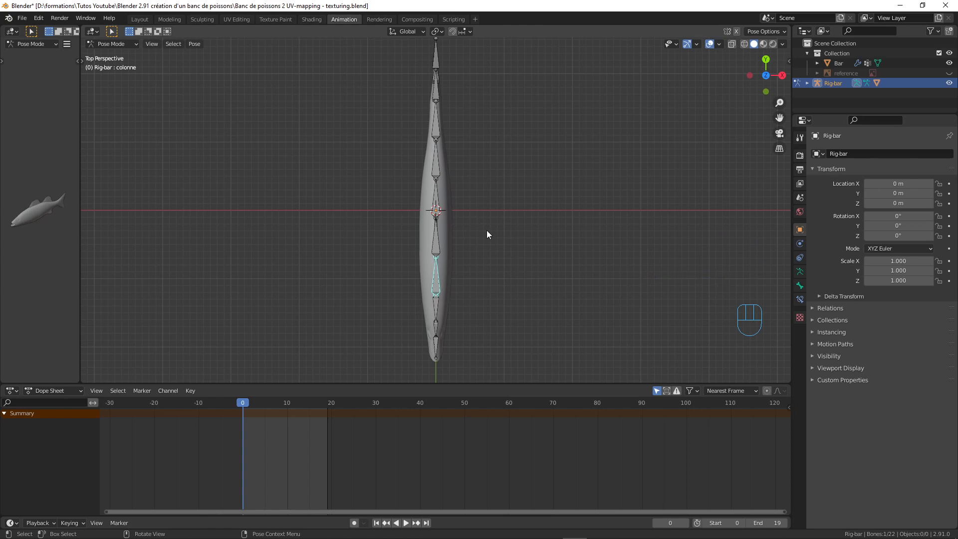
text(r)
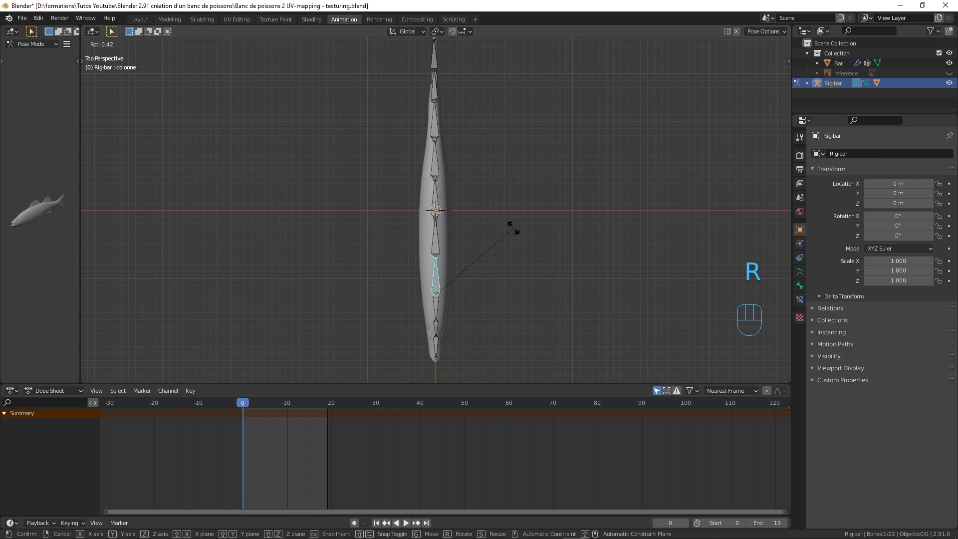
text(6)
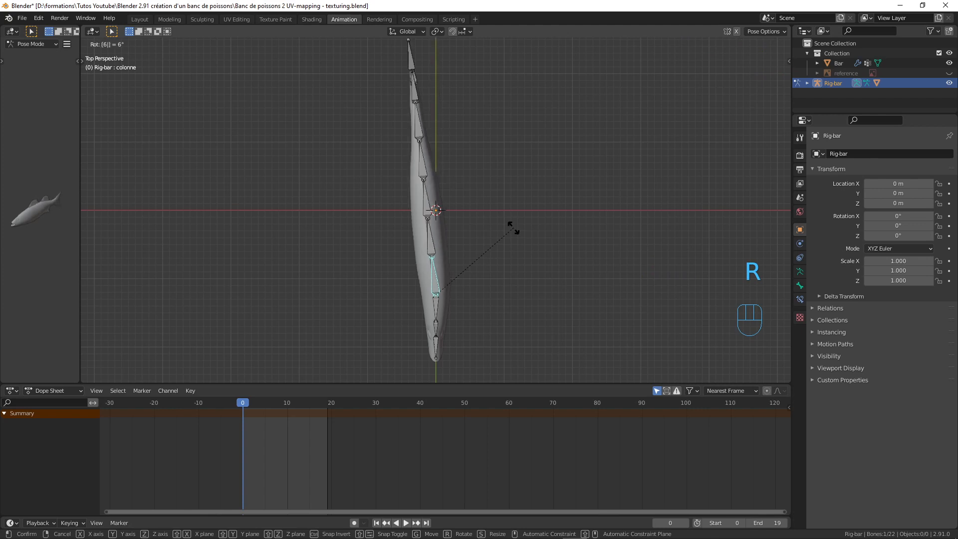
key(Escape)
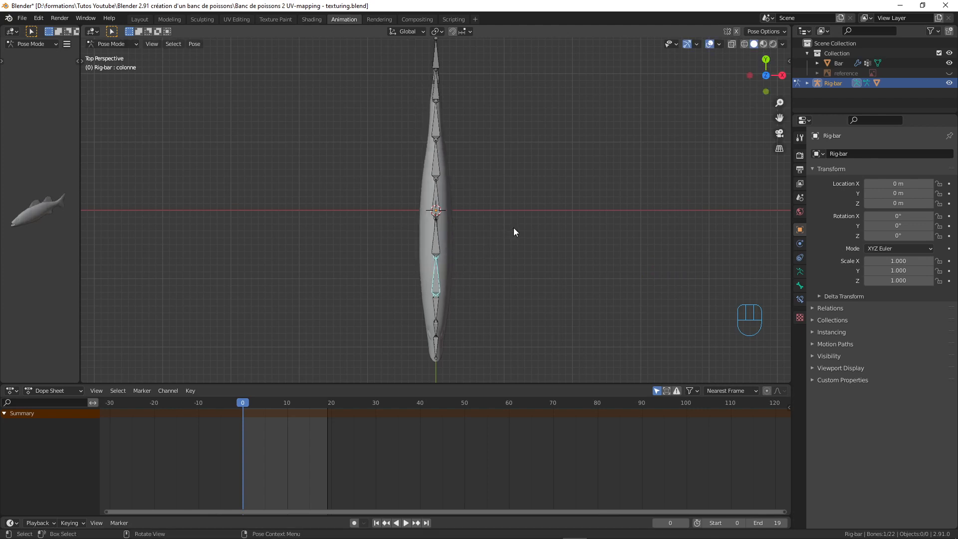
Step: Rotate the colonne bone by 7° in the top view, and rotate colonne.001 by 7° as well
text(r7)
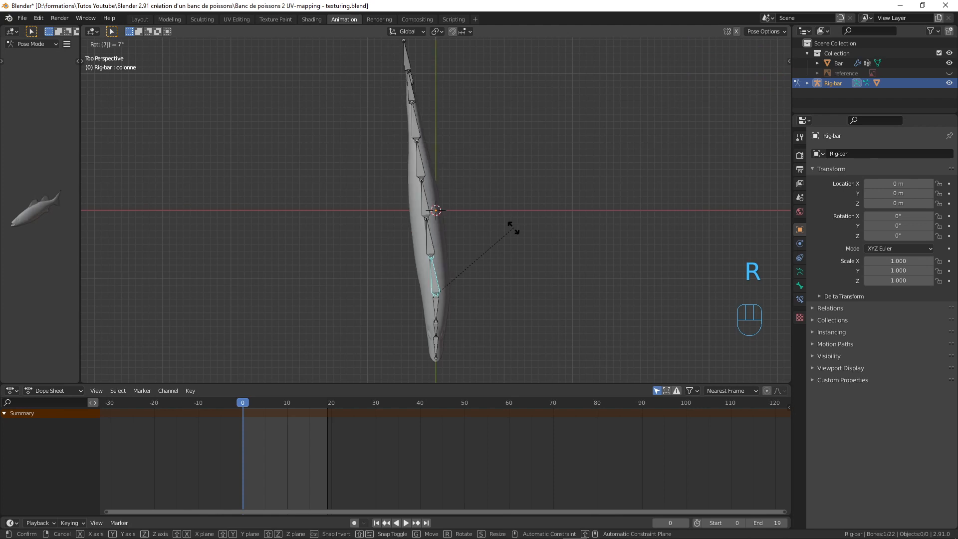
key(Return)
click(432, 241)
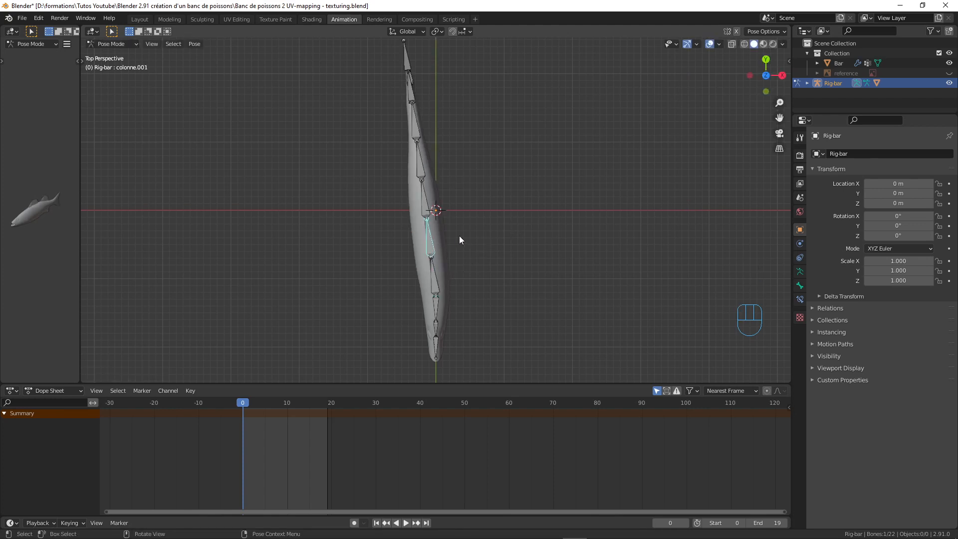
key(r)
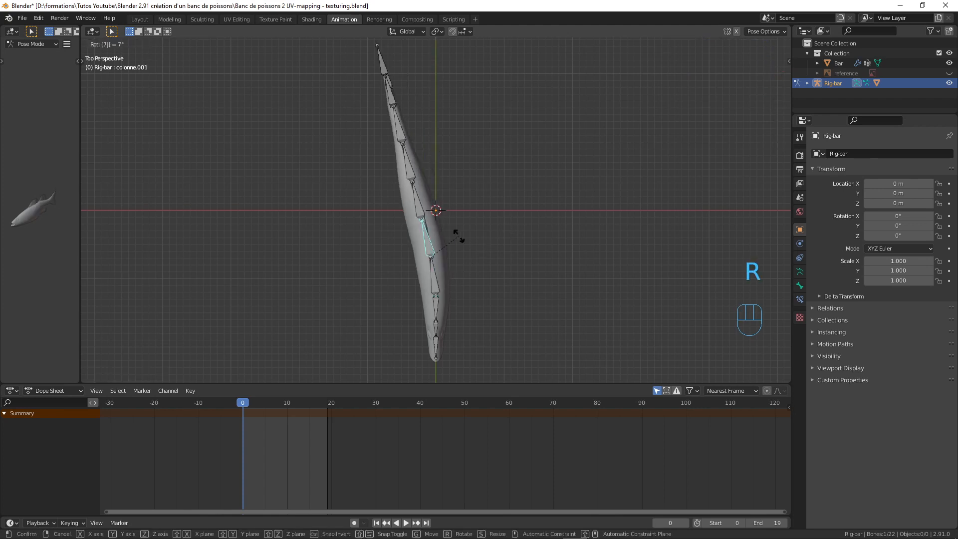
click(456, 236)
Step: Rotate the spine bones colonne.002 and colonne.003 in the same direction to continue the body's curve
click(418, 206)
key(r)
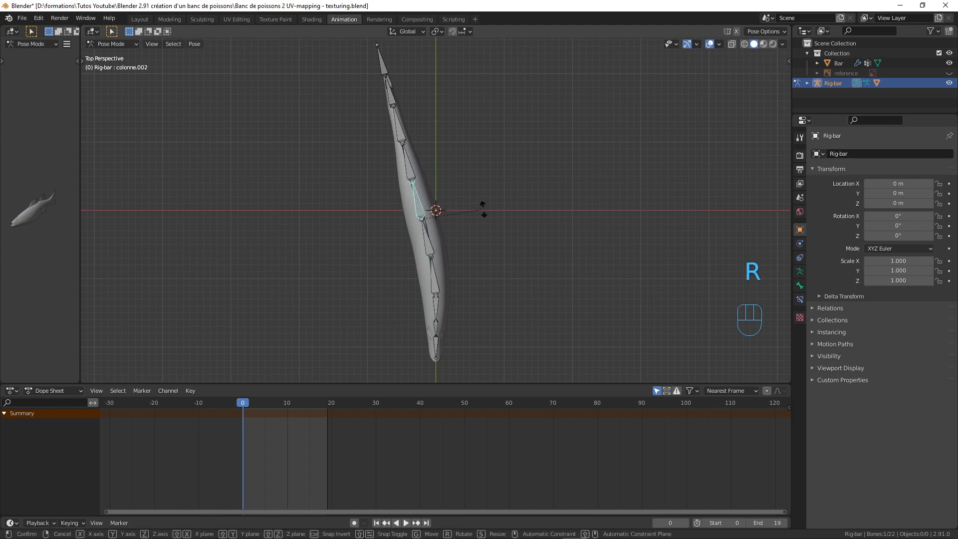
click(406, 169)
click(406, 169)
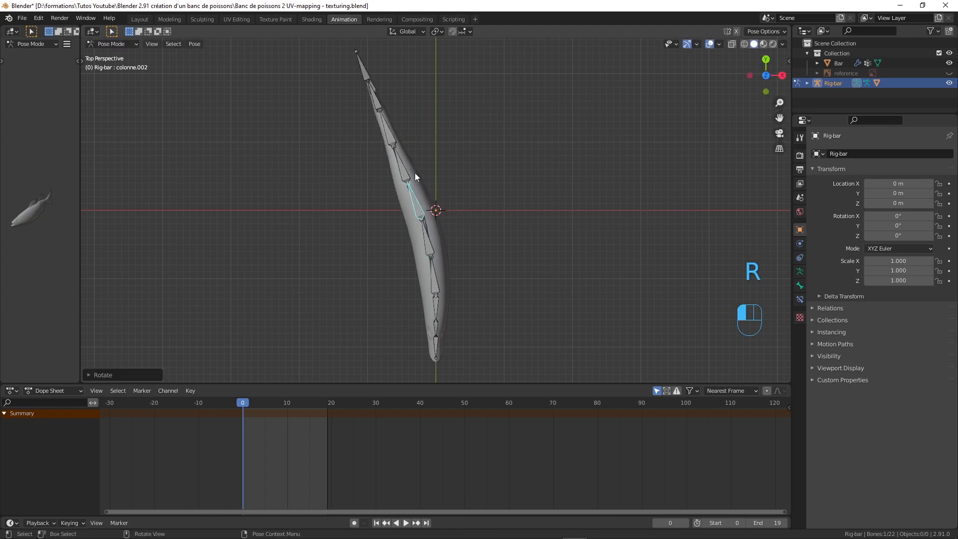
key(r)
click(453, 187)
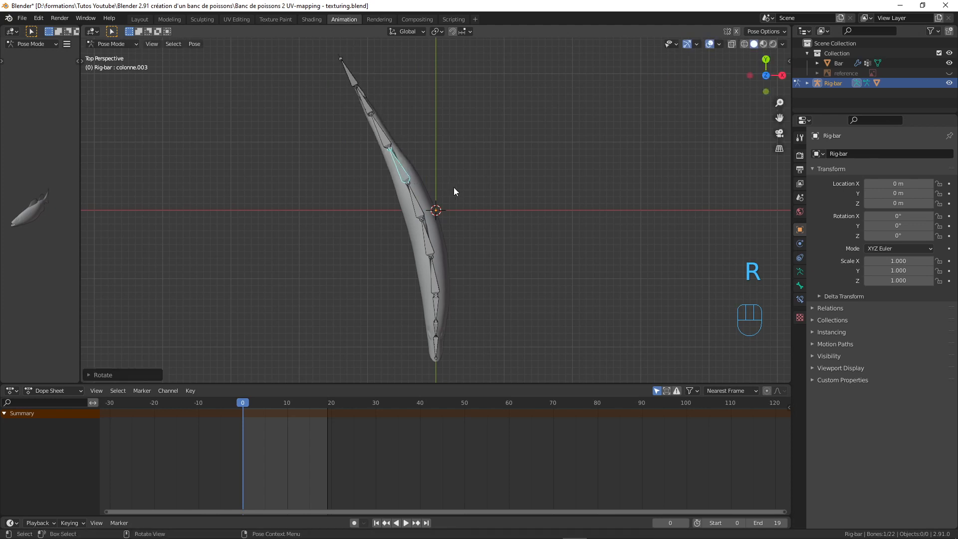
Step: Repeat the last rotation on colonne.004 and on the tail bones Queue H and Queue H.001
click(389, 135)
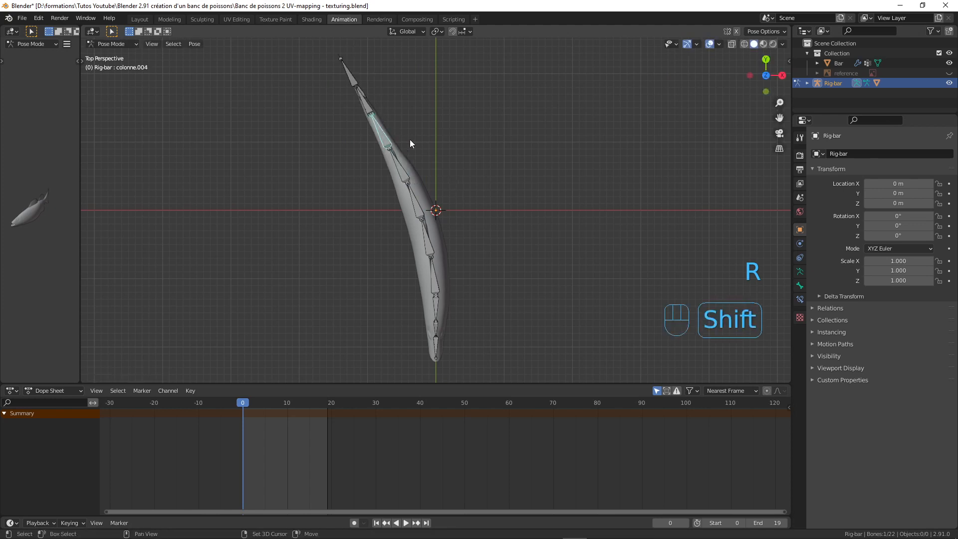
key(shift+r)
shift+middle_drag(410, 143, 531, 233)
scroll(516, 181, up, 2)
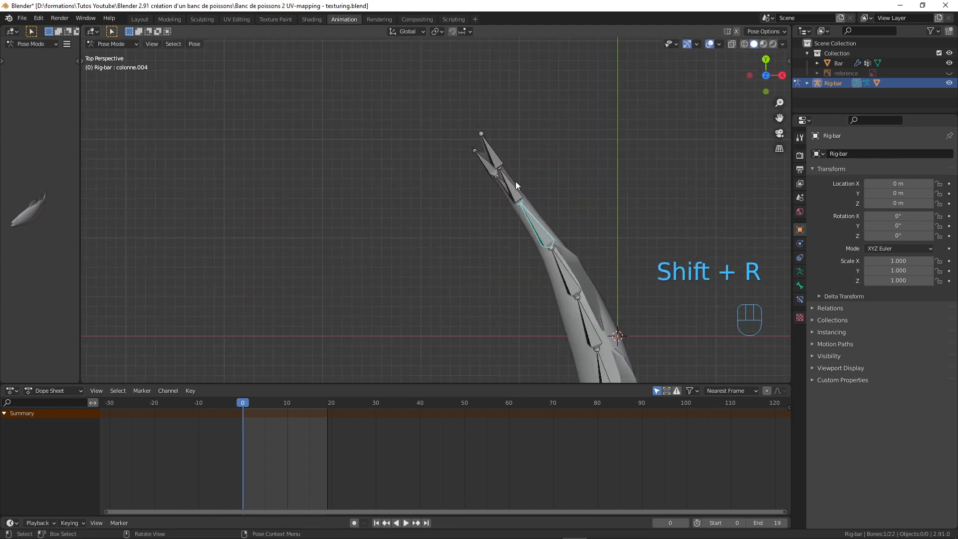
click(513, 186)
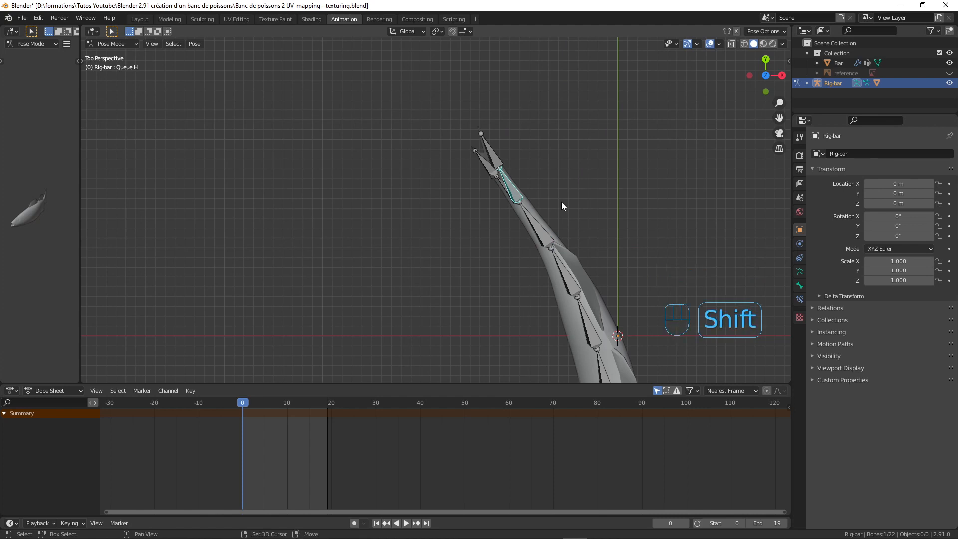
key(shift+r)
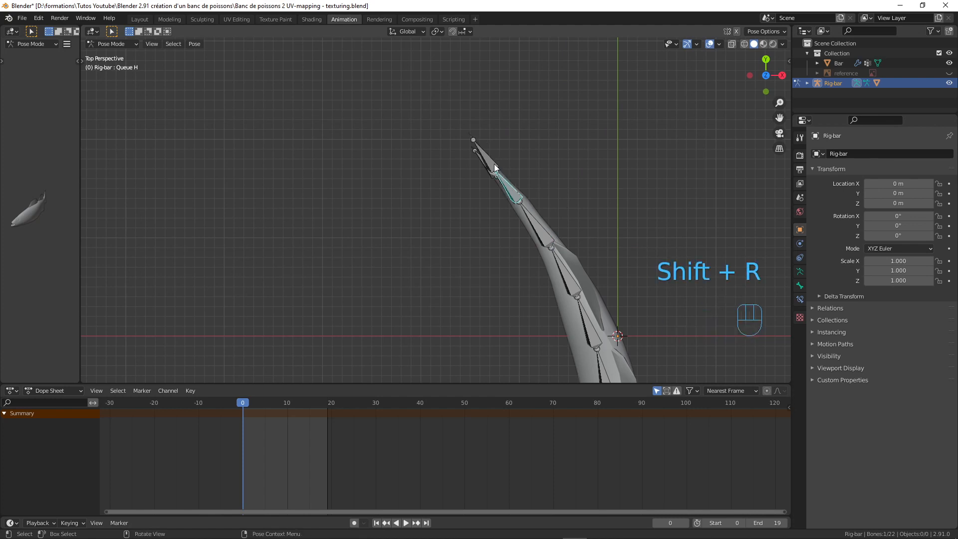
key(shift+r)
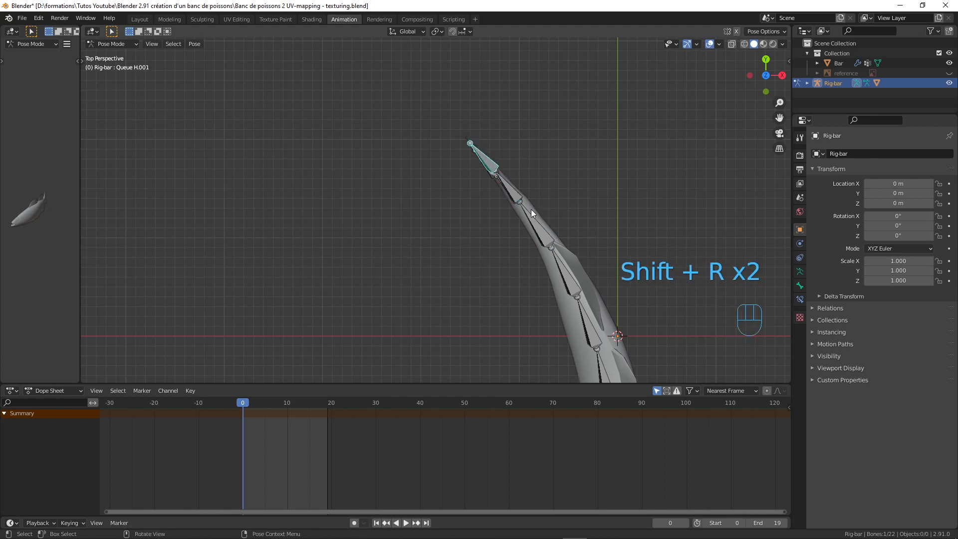
Step: Repeat the same rotation on the tail bones Queue B and Queue B.001
click(501, 182)
key(shift+r)
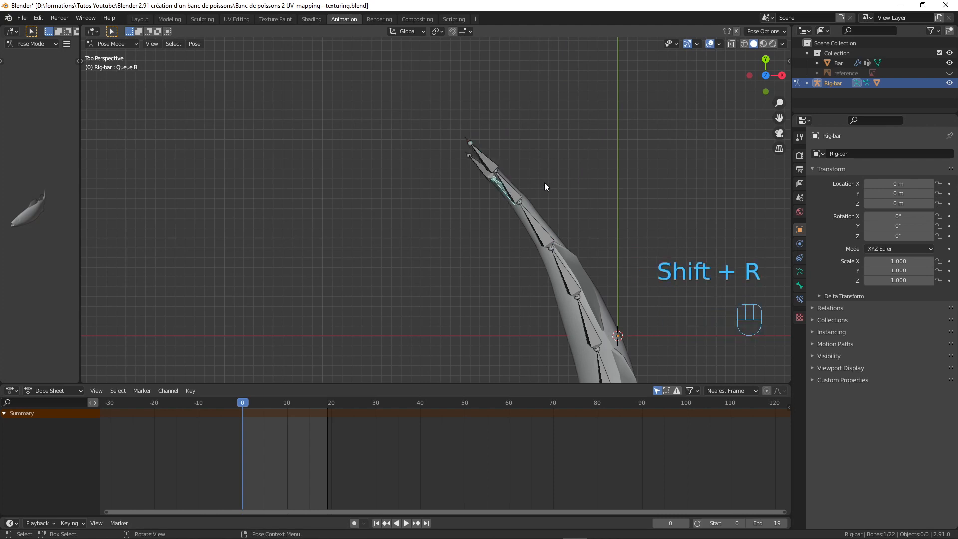
click(488, 175)
key(shift+r)
Step: Select all visible bones of the rig in orthographic top view and insert a Rotation keyframe at frame 0
scroll(585, 242, down, 6)
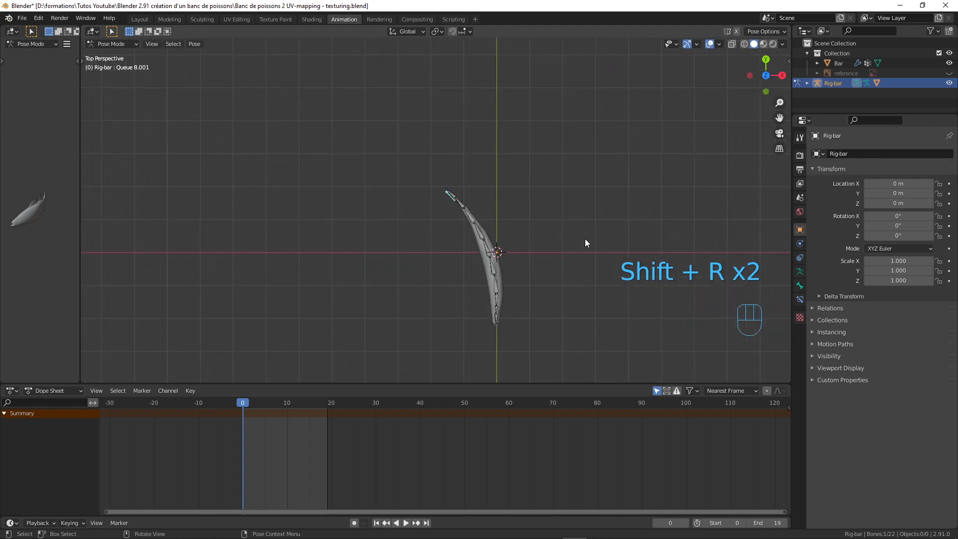
scroll(546, 291, up, 3)
shift+middle_drag(546, 290, 497, 153)
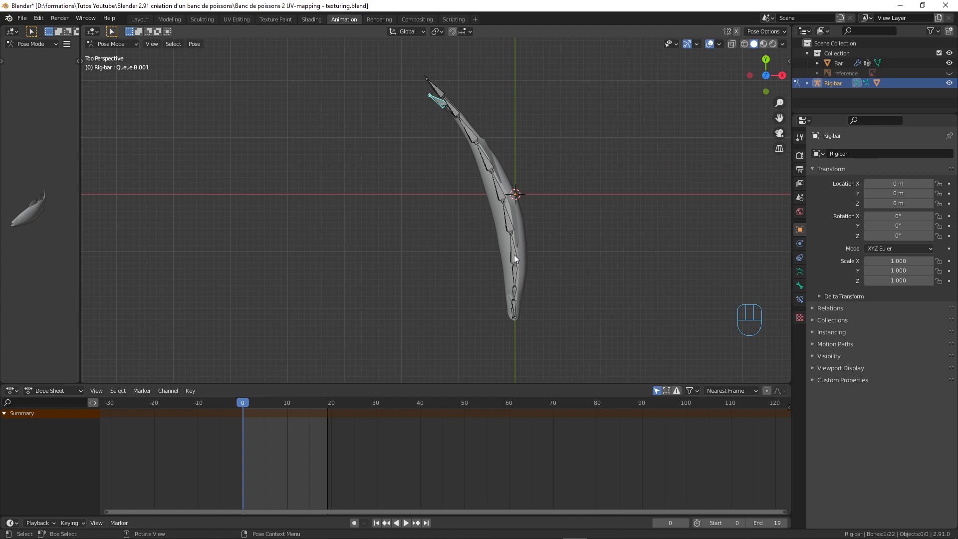
key(KP_5)
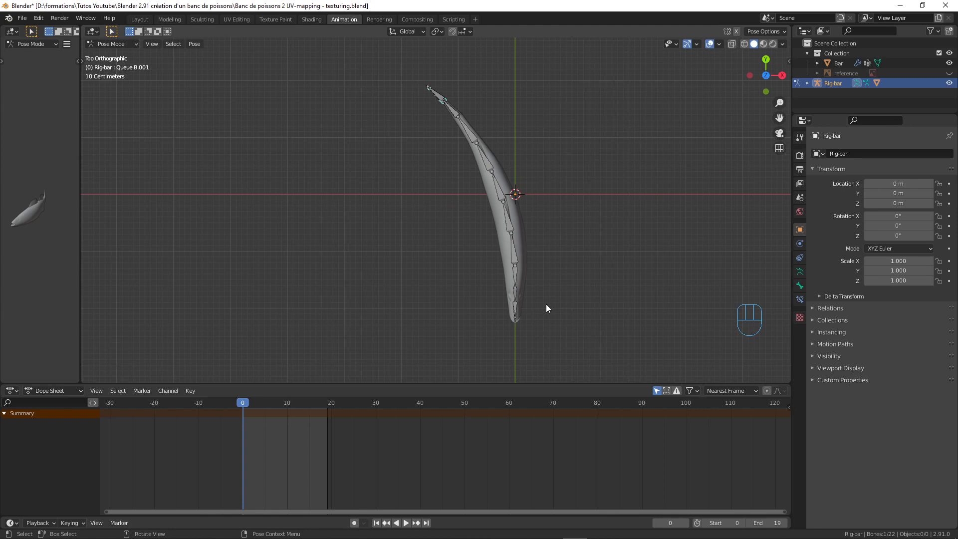
key(a)
key(a)
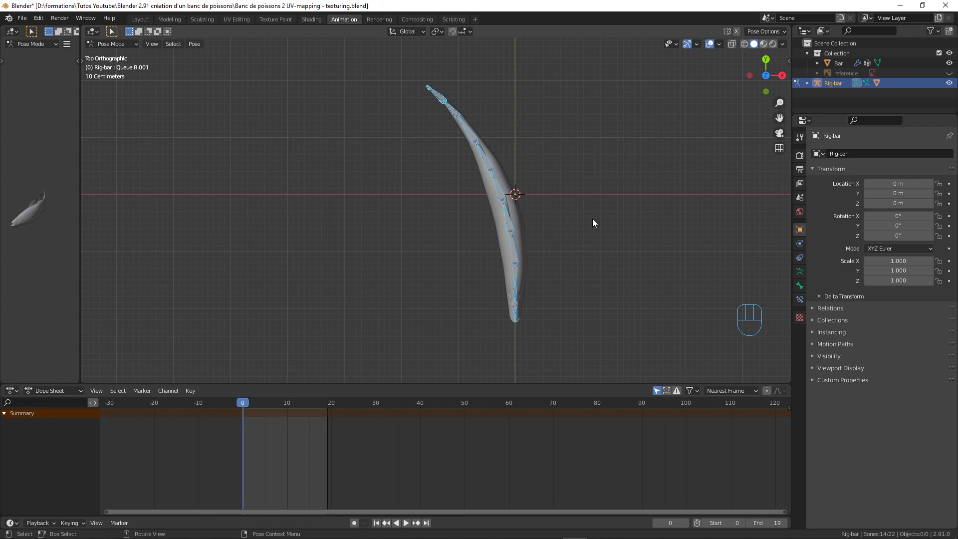
key(i)
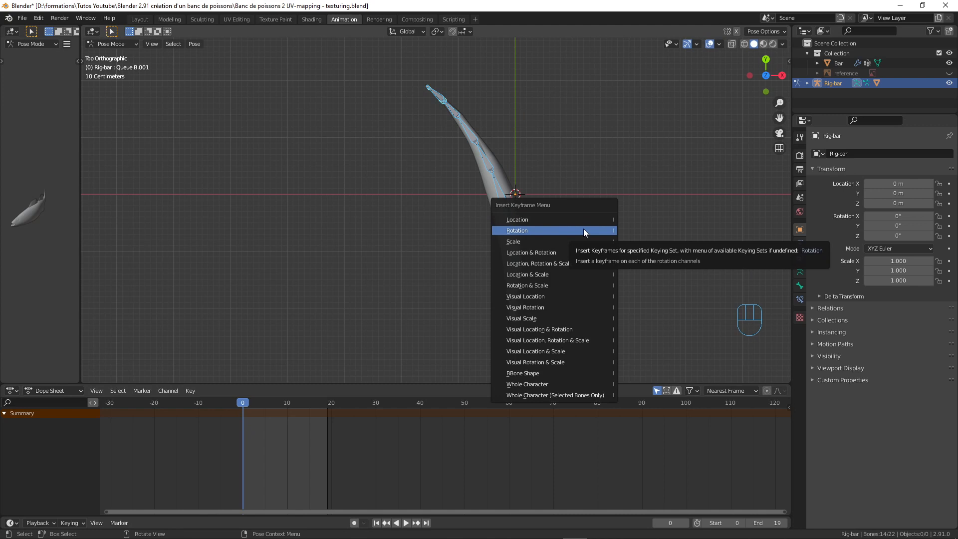
click(583, 230)
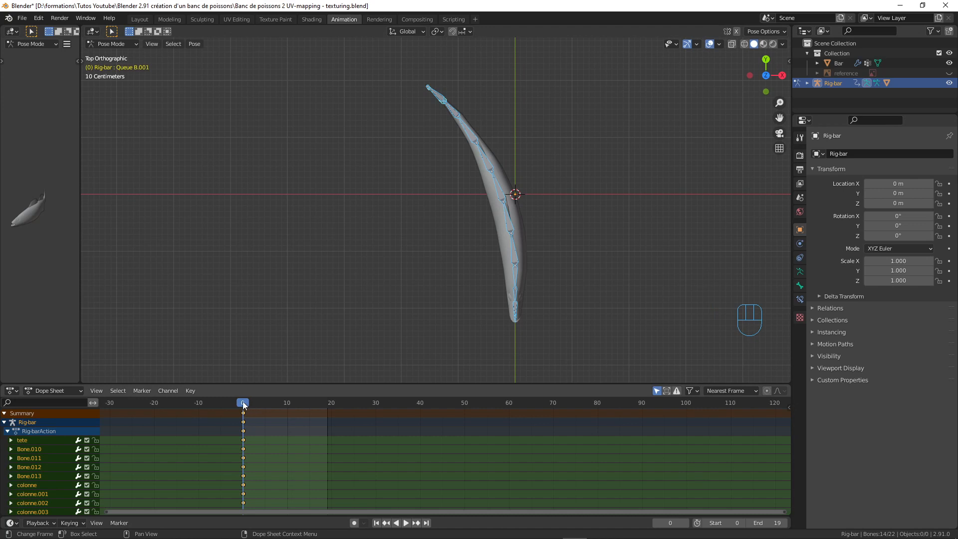
Step: At frame 10, copy the pose, paste it flipped so the fish bends the other way, and insert a Rotation keyframe
drag(245, 405, 291, 406)
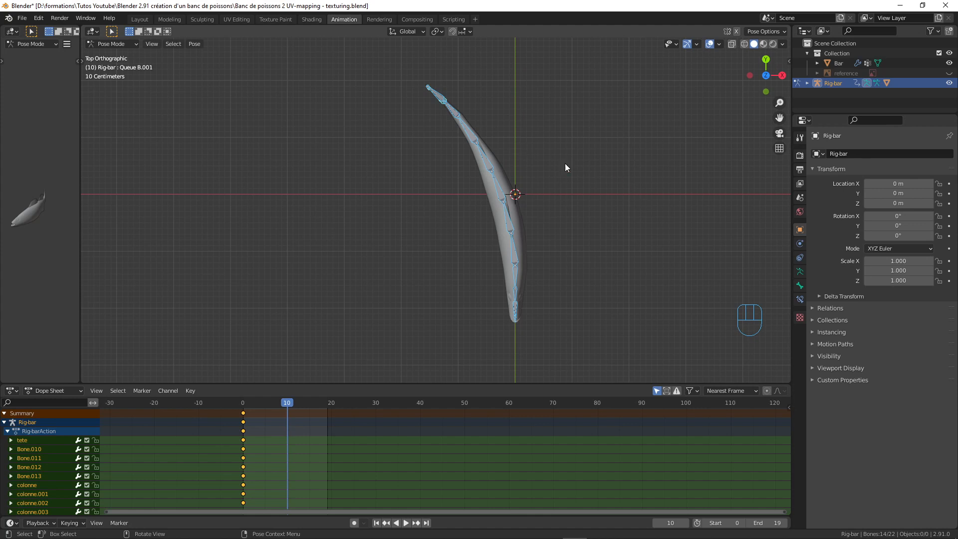
key(ctrl)
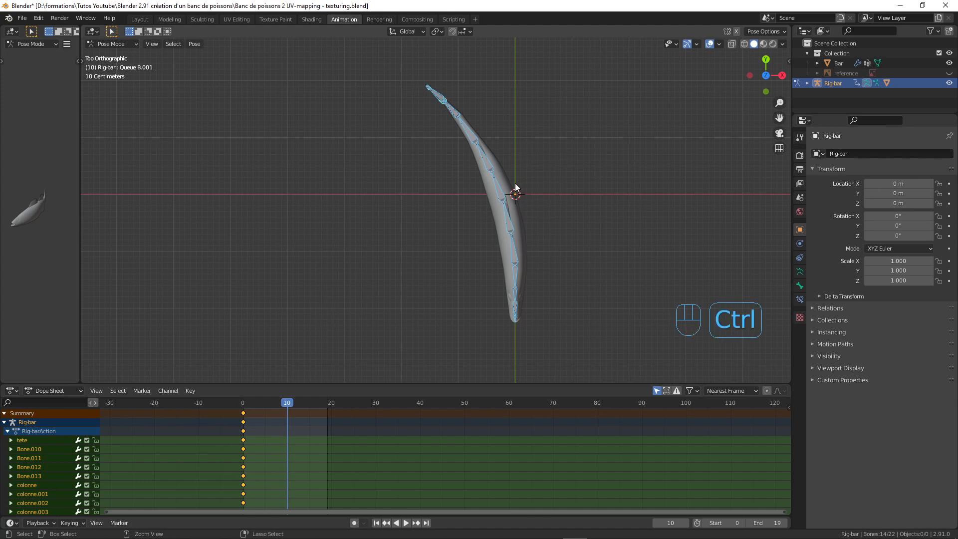
key(ctrl+c)
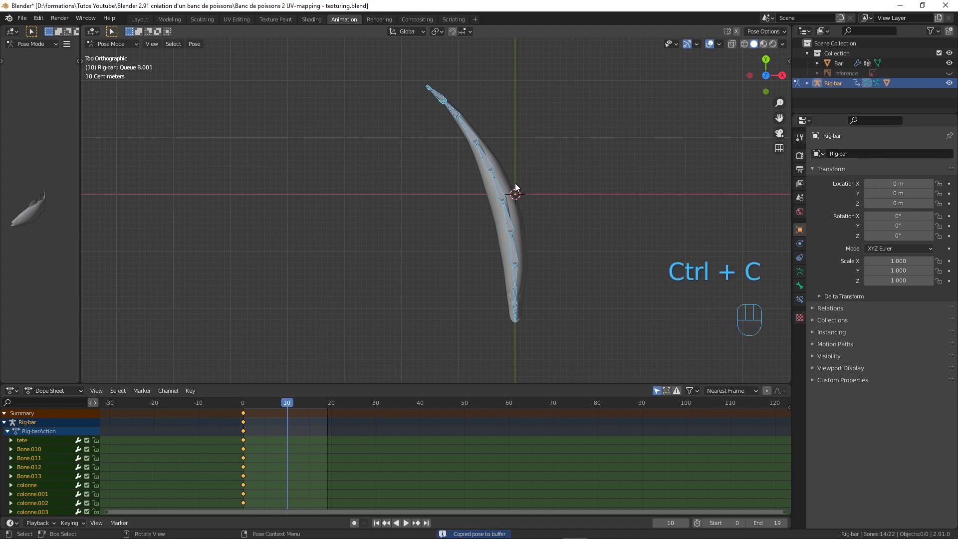
key(ctrl+shift)
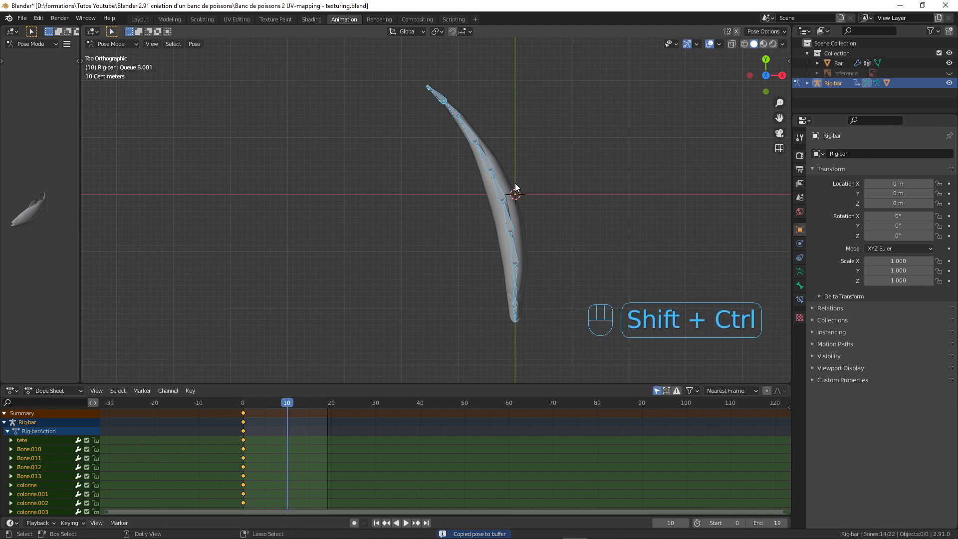
key(ctrl+shift+v)
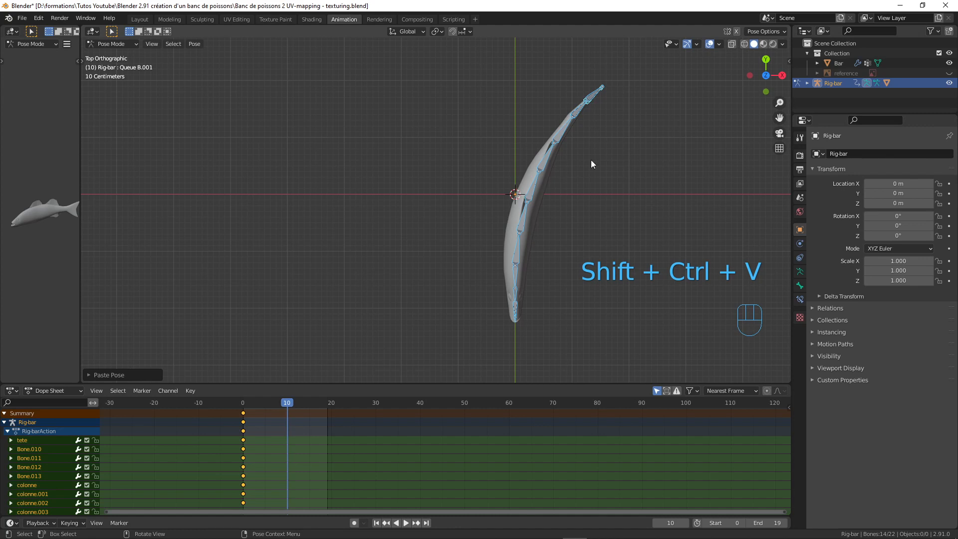
key(i)
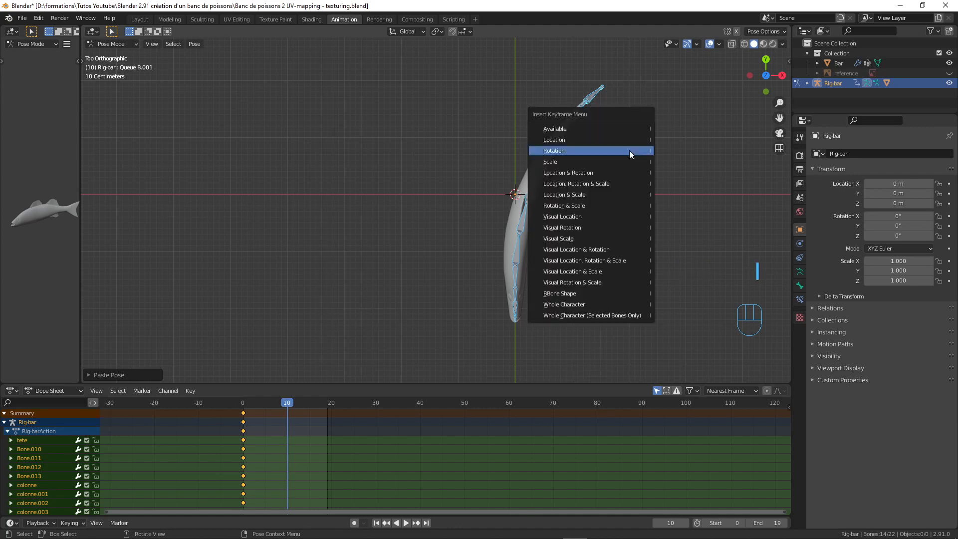
click(630, 151)
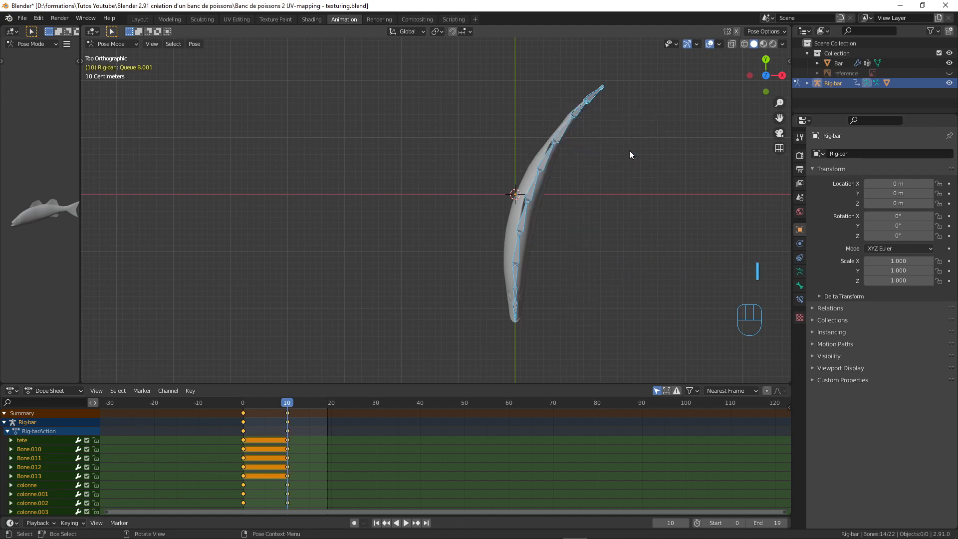
Step: Play the animation from frame 0 and scrub to frame 10 to review the swimming movement
click(246, 403)
key(space)
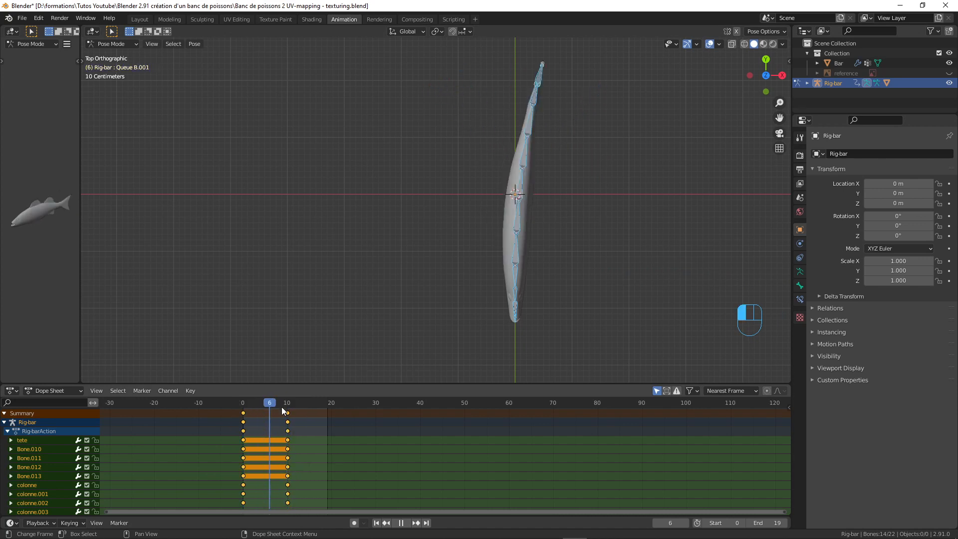
mouse_move(302, 416)
mouse_down()
mouse_move(279, 415)
mouse_move(287, 414)
mouse_up()
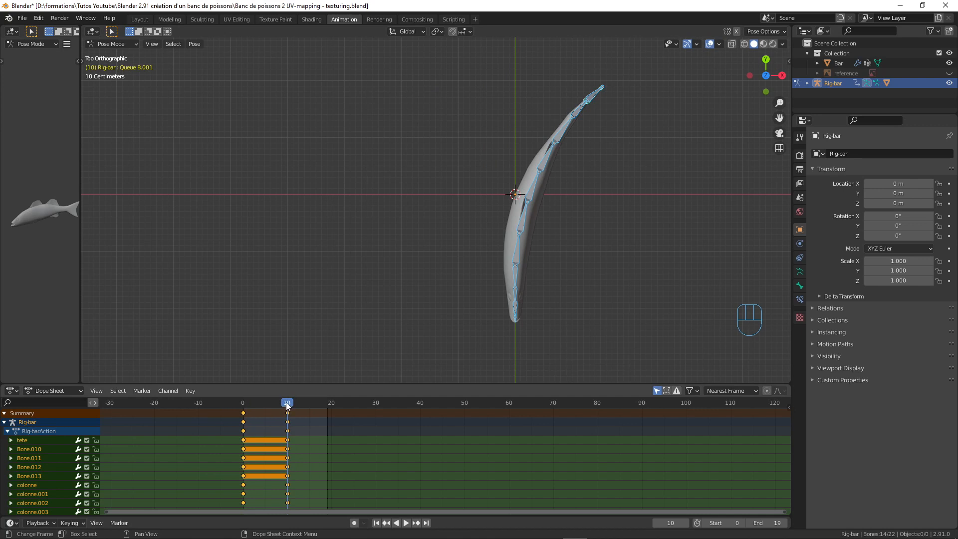
Step: Move the playhead to frame 15 and select all keyframes at frame 0
drag(288, 405, 310, 406)
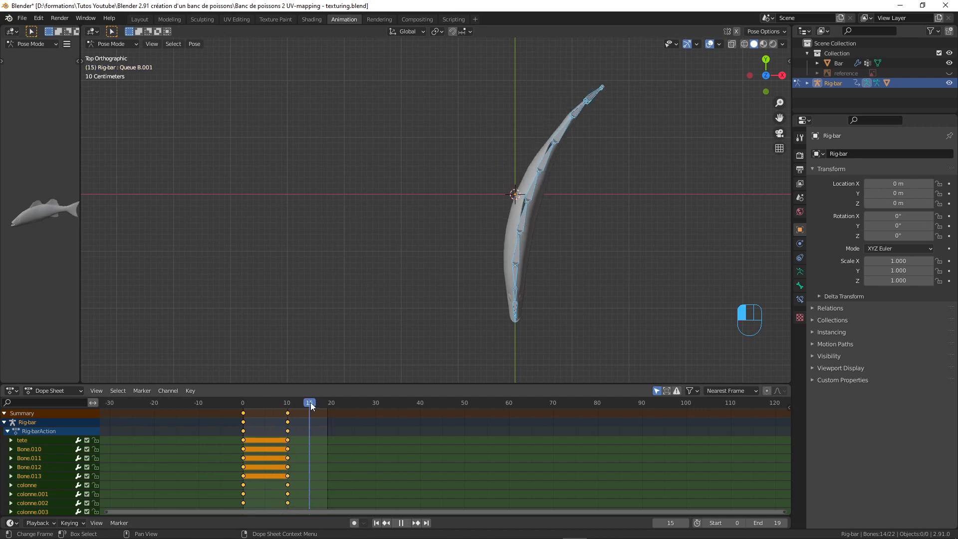
click(243, 423)
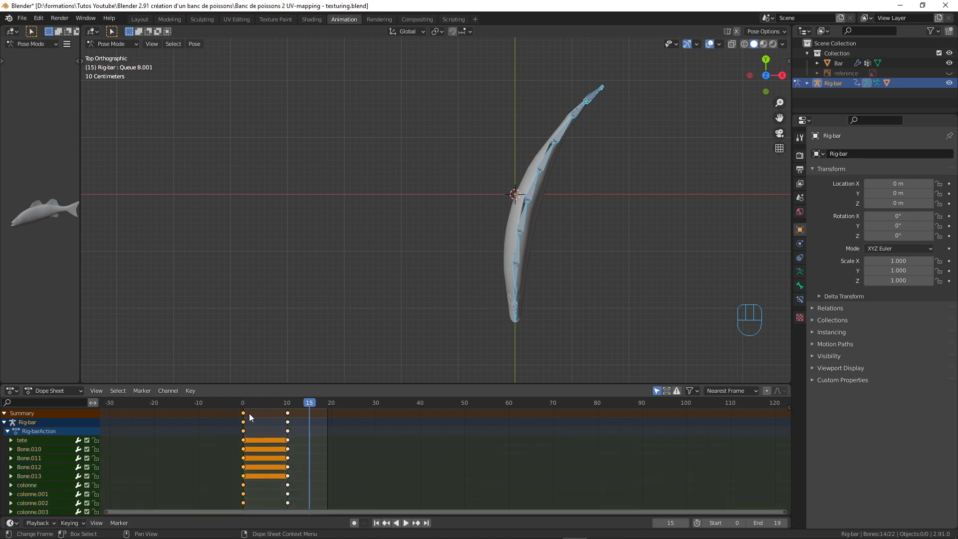
key(shift)
scroll(178, 467, down, 3)
scroll(200, 468, up, 5)
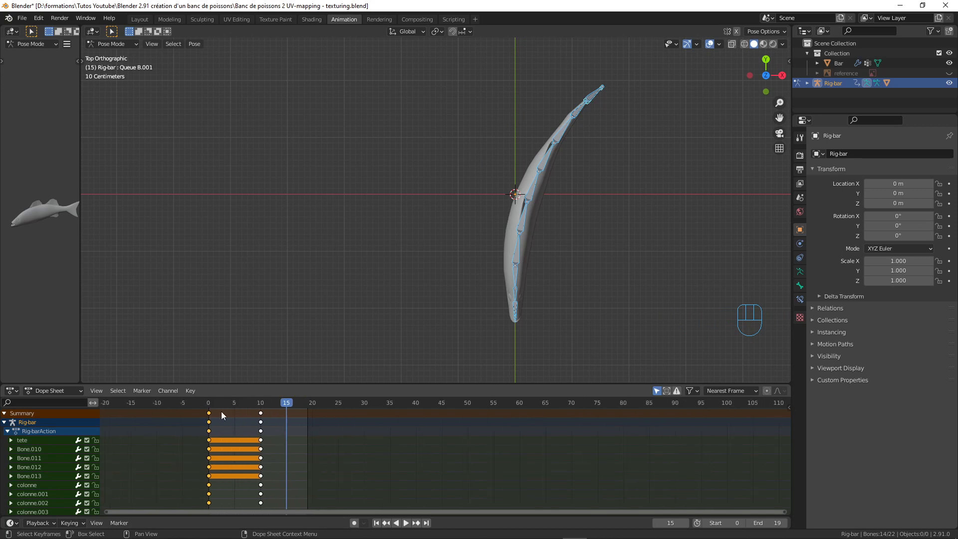
Step: Select the frame 0 keyframes of Bone.010, Bone.011, Bone.012 and Bone.013 one after another
click(210, 446)
click(209, 448)
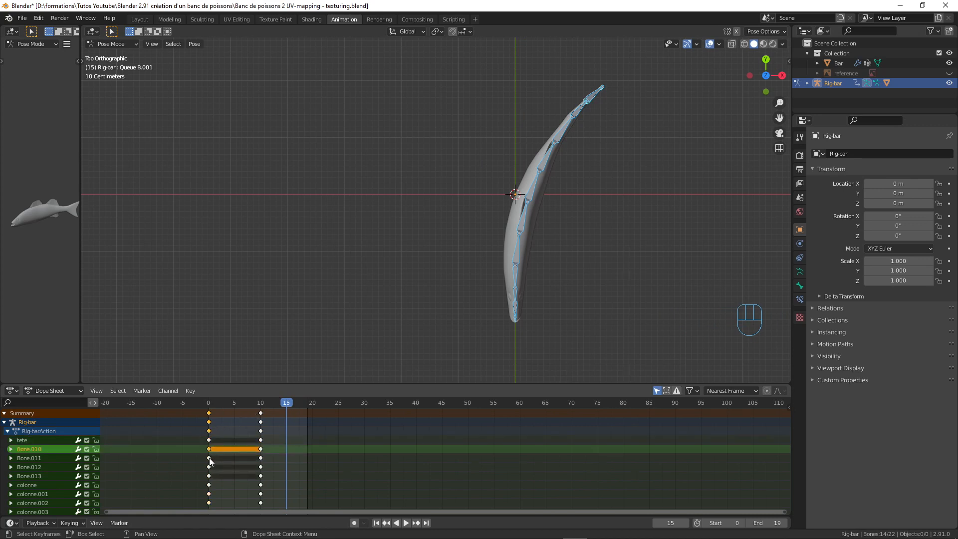
click(209, 457)
click(210, 467)
click(209, 475)
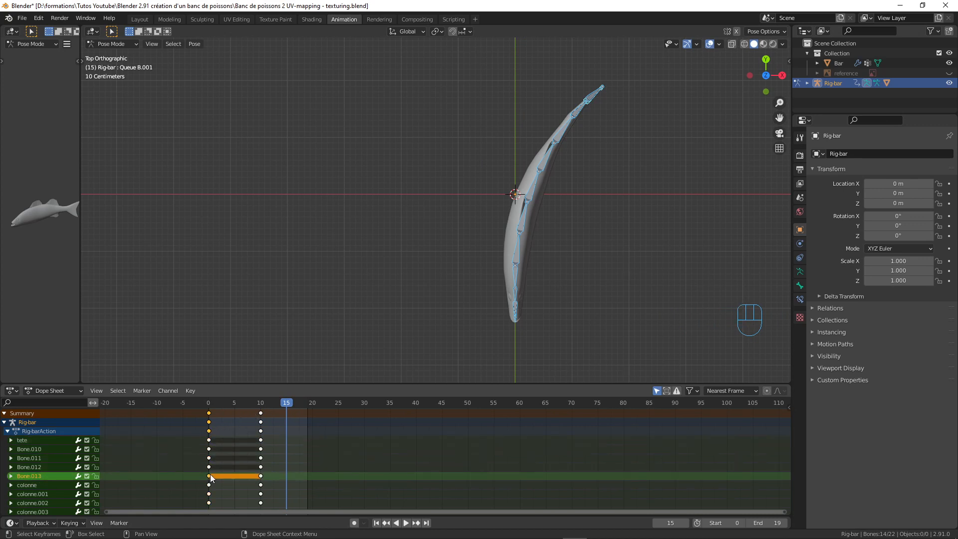
Step: Select all keyframes at frame 0 and duplicate them to frame 20 to close the swimming cycle
click(209, 413)
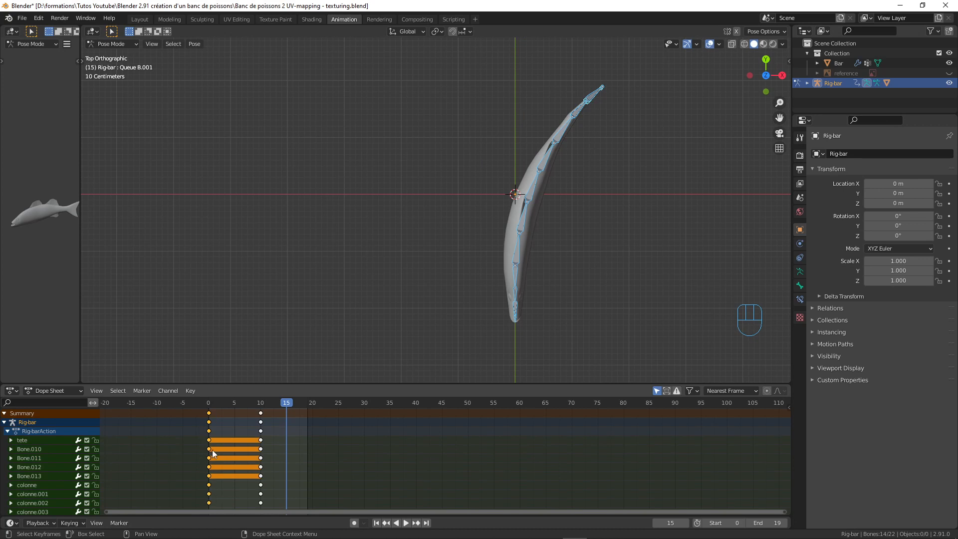
scroll(210, 457, down, 1)
mouse_move(244, 475)
middle_down()
mouse_move(253, 442)
mouse_move(244, 487)
middle_up()
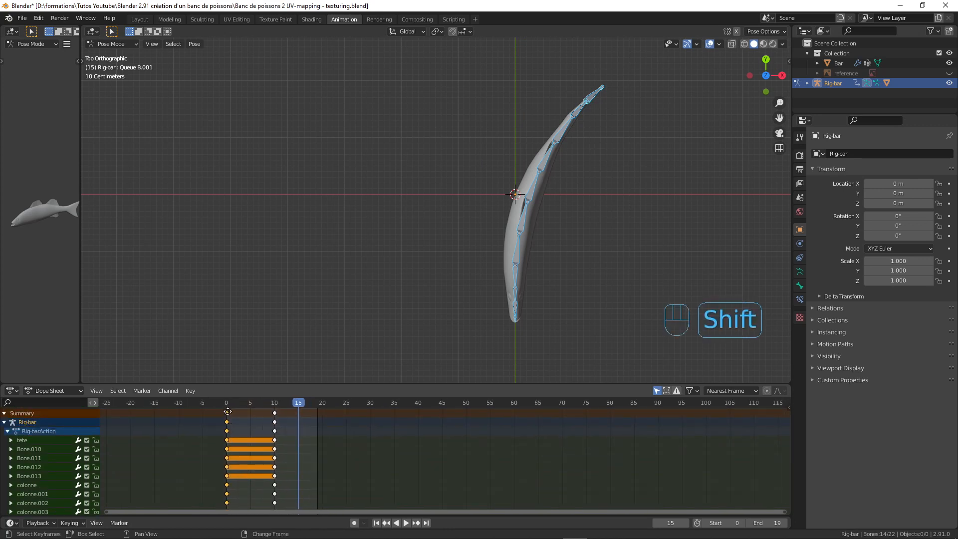
key(shift+d)
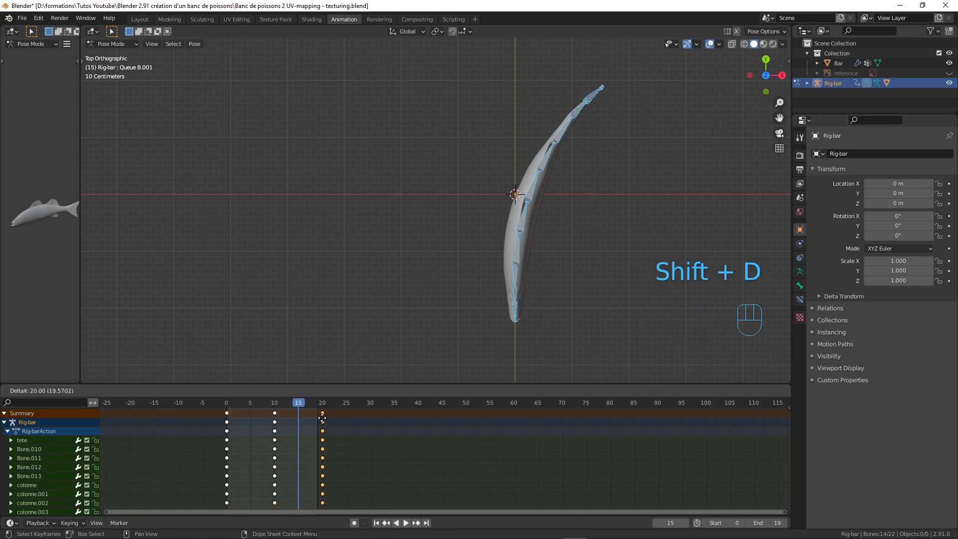
click(322, 417)
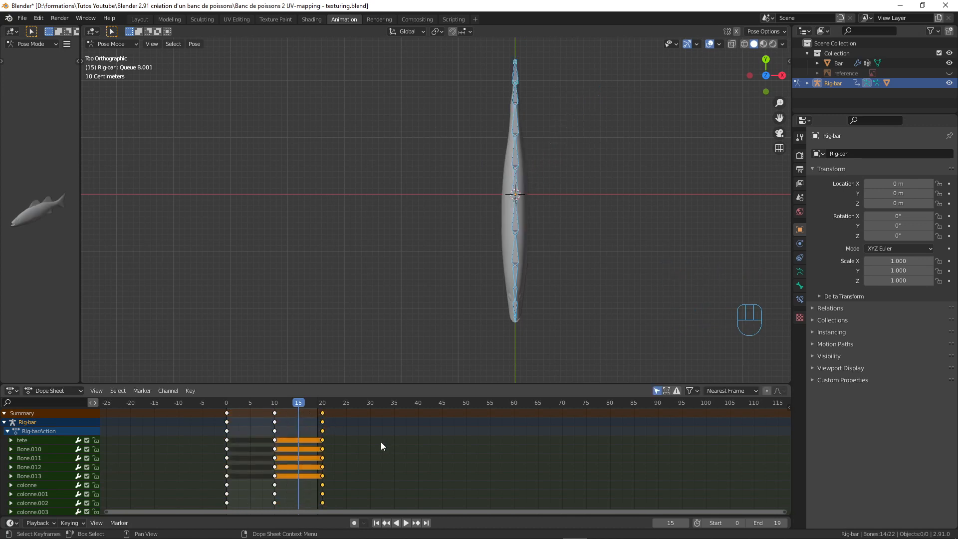
Step: Play the animation to review how the swimming movement loops, and stop playback
mouse_move(310, 406)
mouse_down()
mouse_move(320, 405)
mouse_move(293, 405)
mouse_up()
key(space)
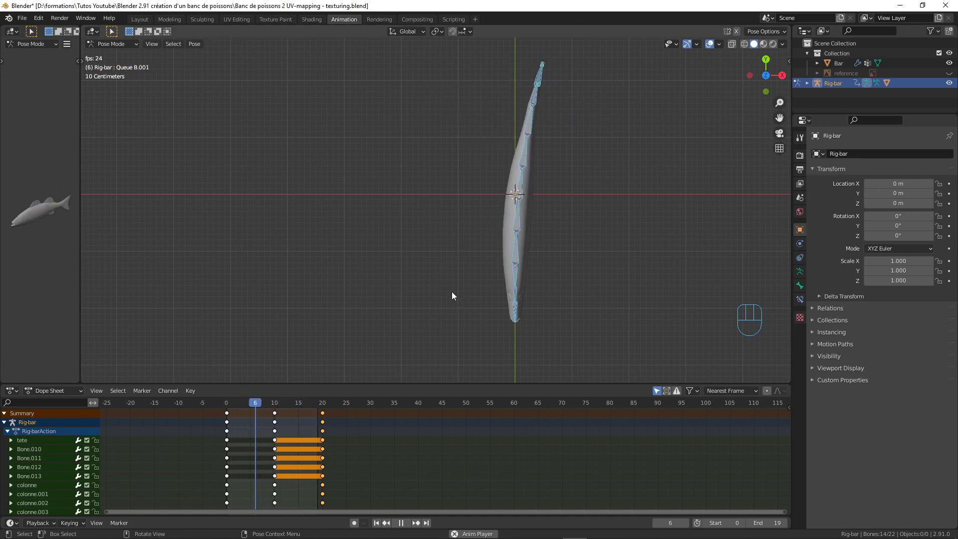
key(space)
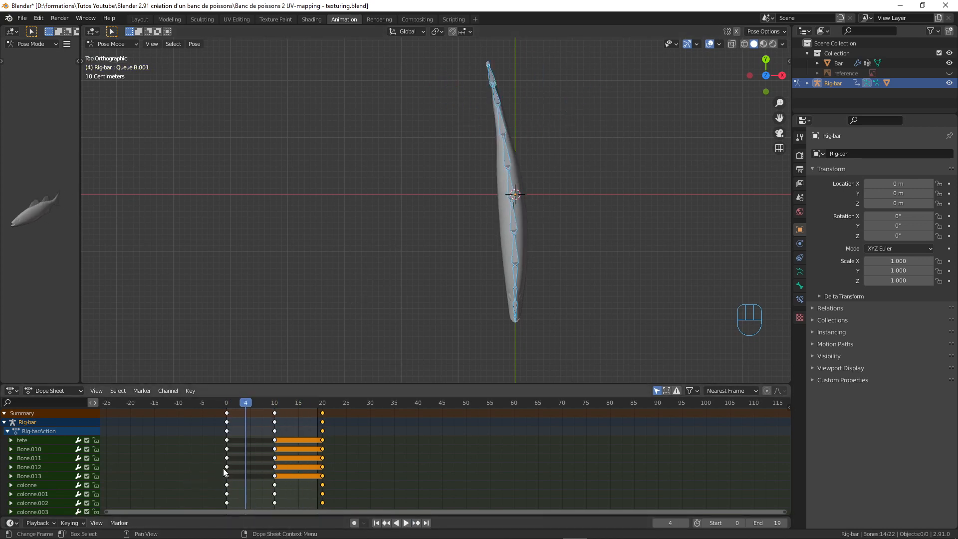
Step: Select the keyframes of the colonne.001 channel at frames 0, 10 and 20
middle_drag(226, 466, 230, 448)
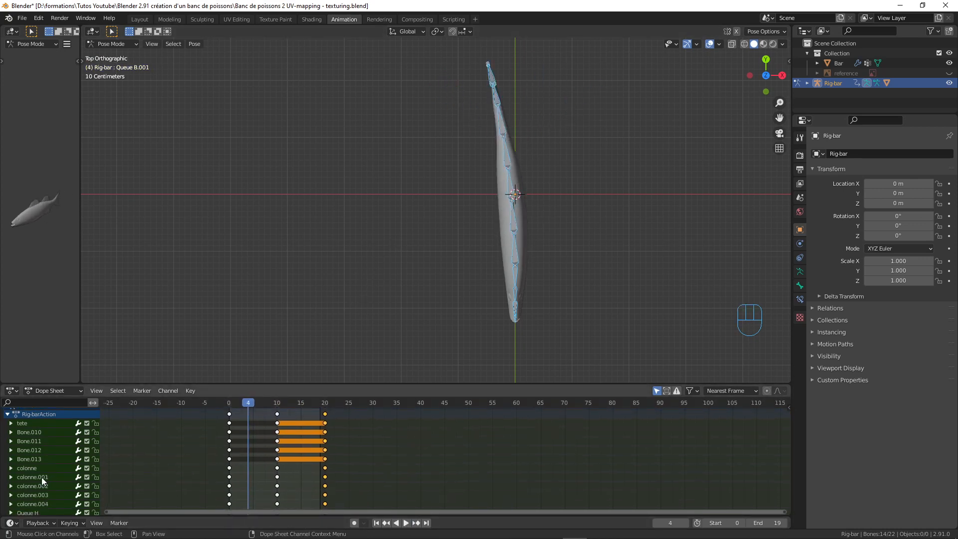
click(41, 478)
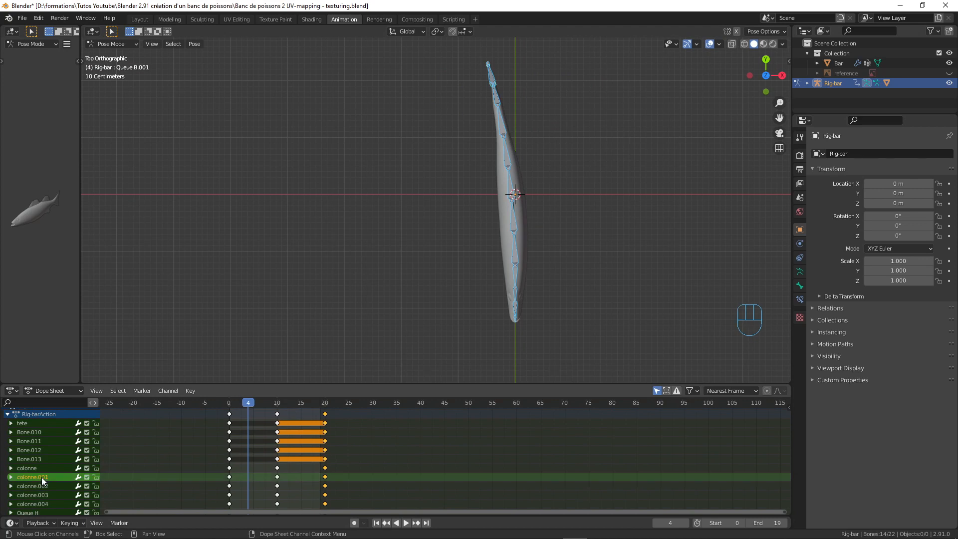
click(230, 478)
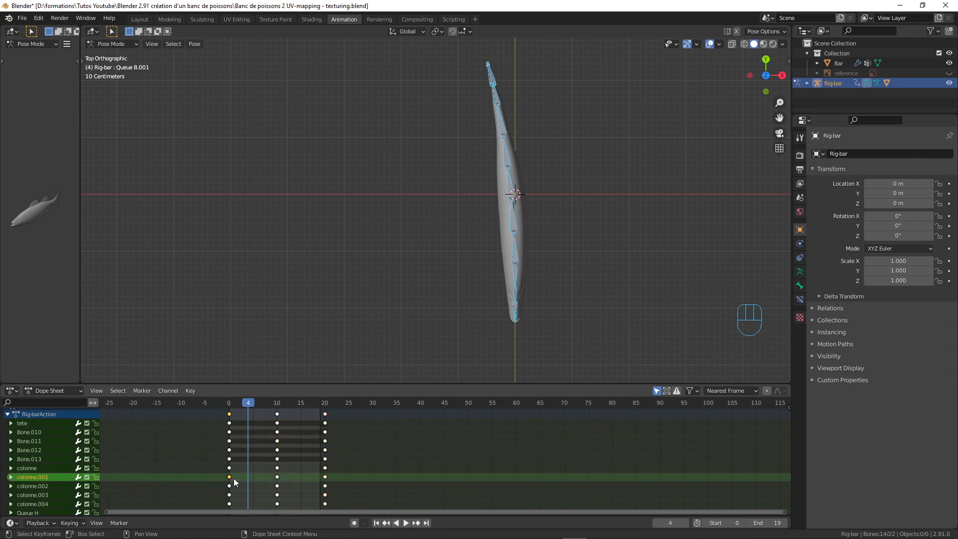
shift+click(325, 477)
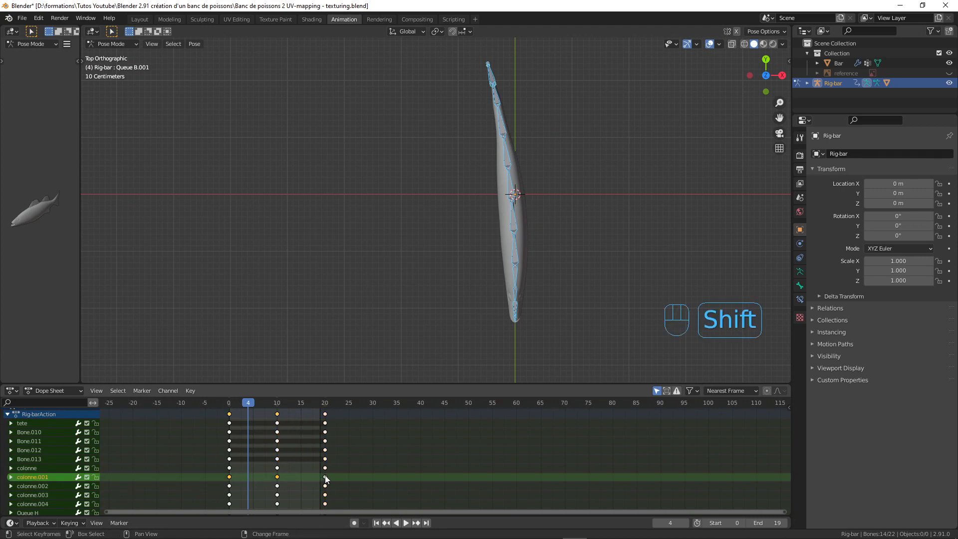
Step: Select the colonne.001 bone in the viewport to locate it on the fish, and reselect all visible bones
click(513, 226)
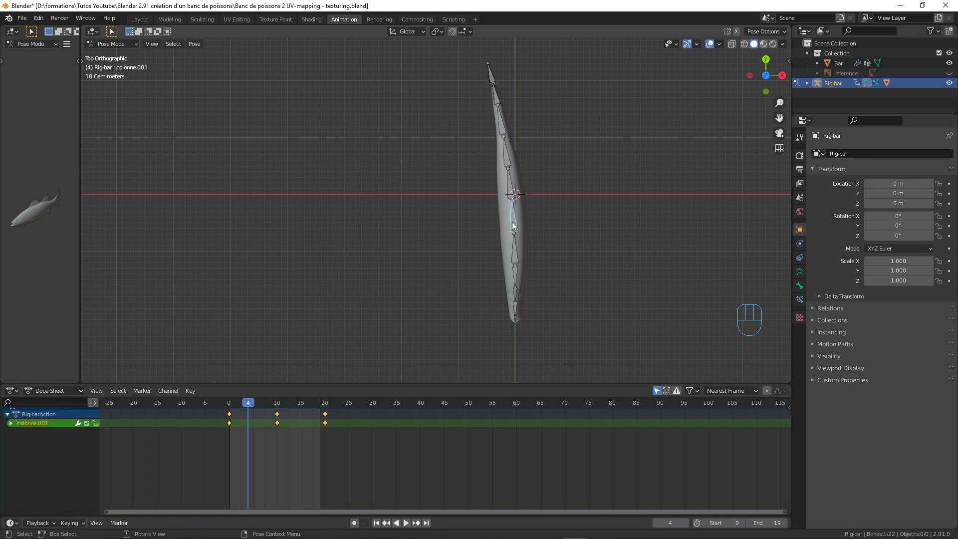
key(a)
key(a)
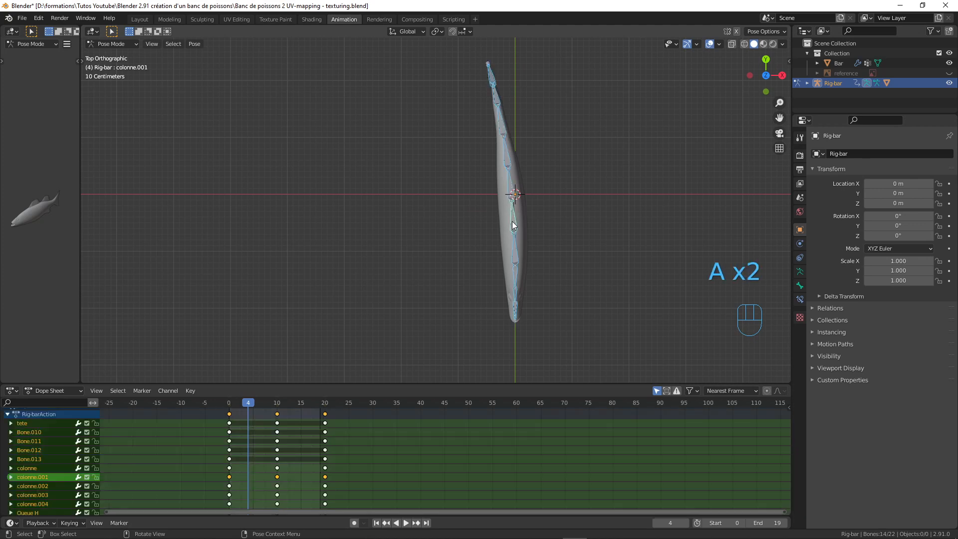
Step: Enlarge the Dope Sheet to show every bone channel and rotate the viewport so the fish lies horizontally in view
mouse_move(250, 469)
middle_down()
mouse_move(253, 435)
mouse_move(243, 481)
mouse_move(248, 460)
middle_up()
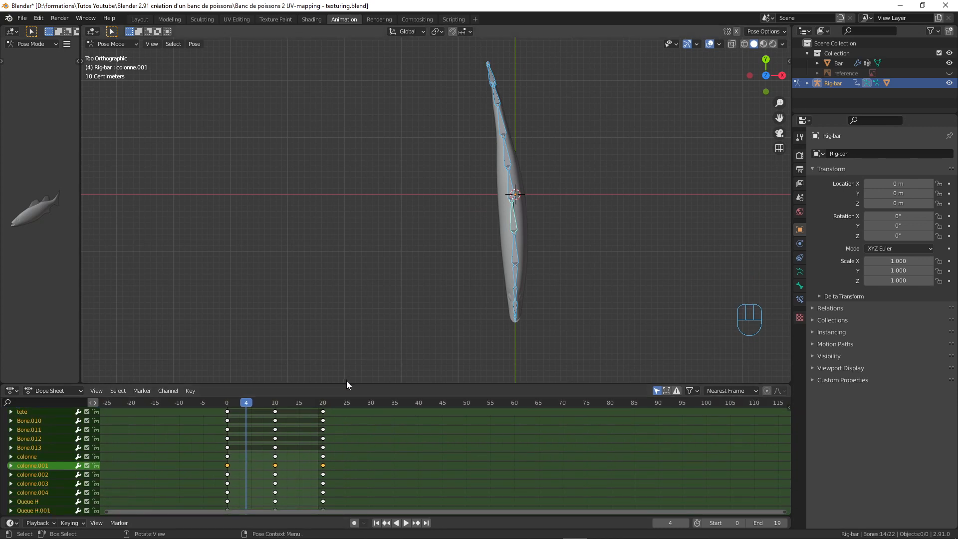
drag(345, 385, 357, 299)
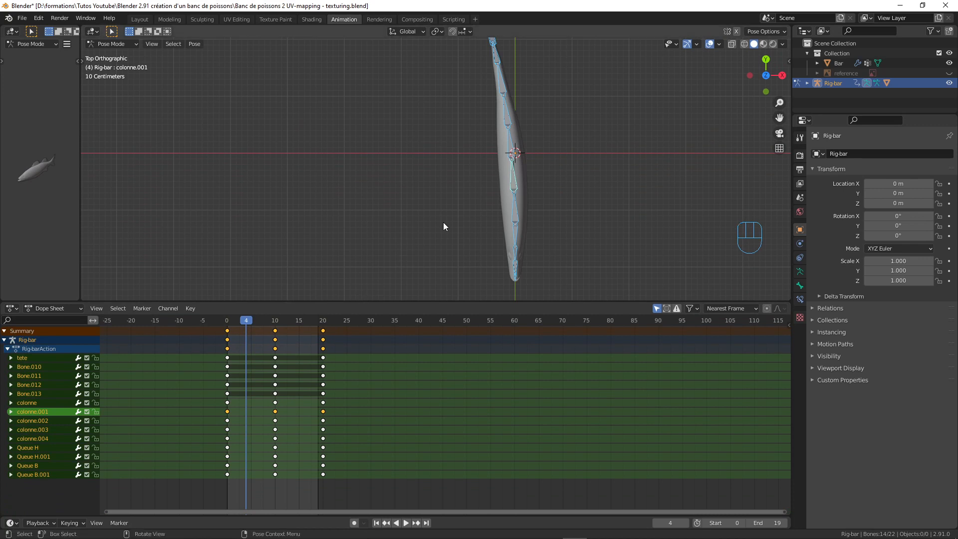
key(KP_6)
key(KP_6)
key(KP_6)
key(KP_6)
key(KP_6)
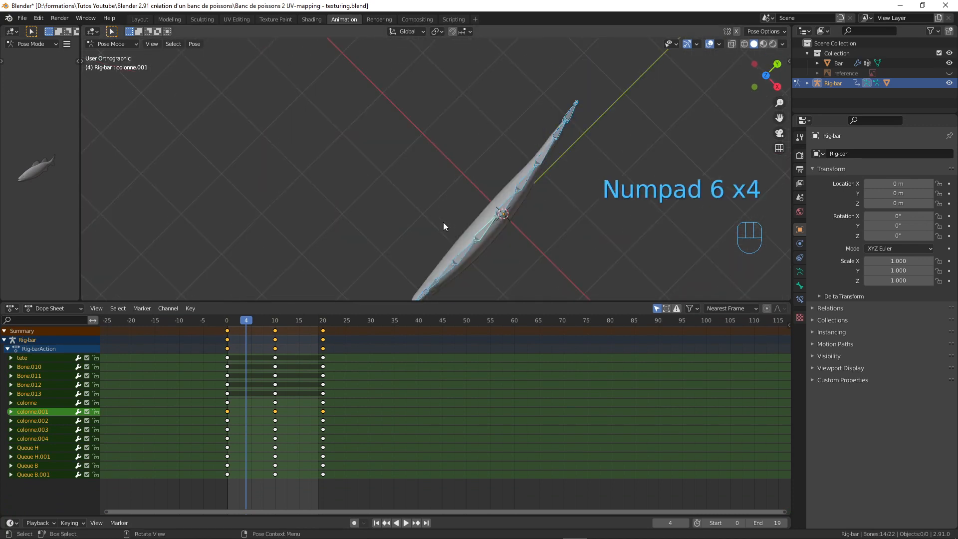
key(KP_6)
key(KP_6)
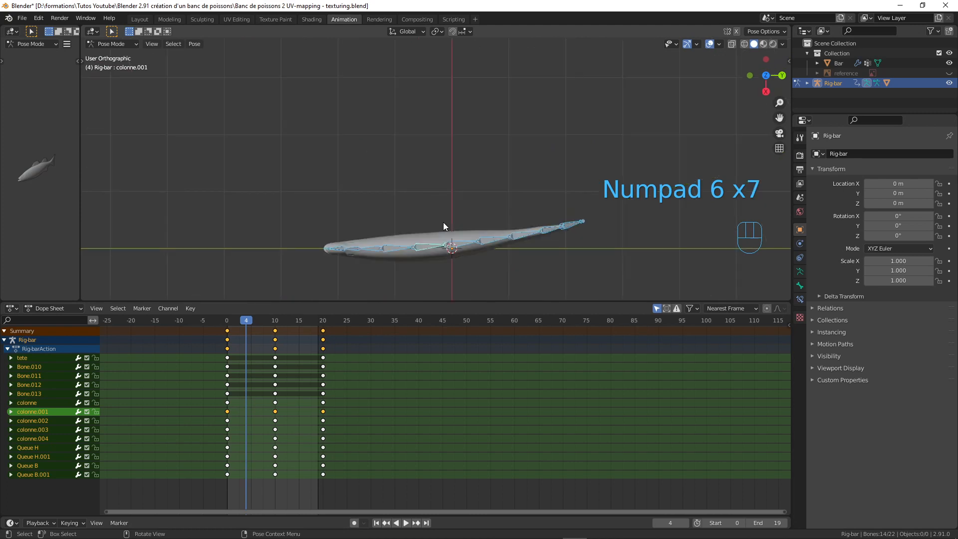
shift+middle_drag(443, 222, 497, 135)
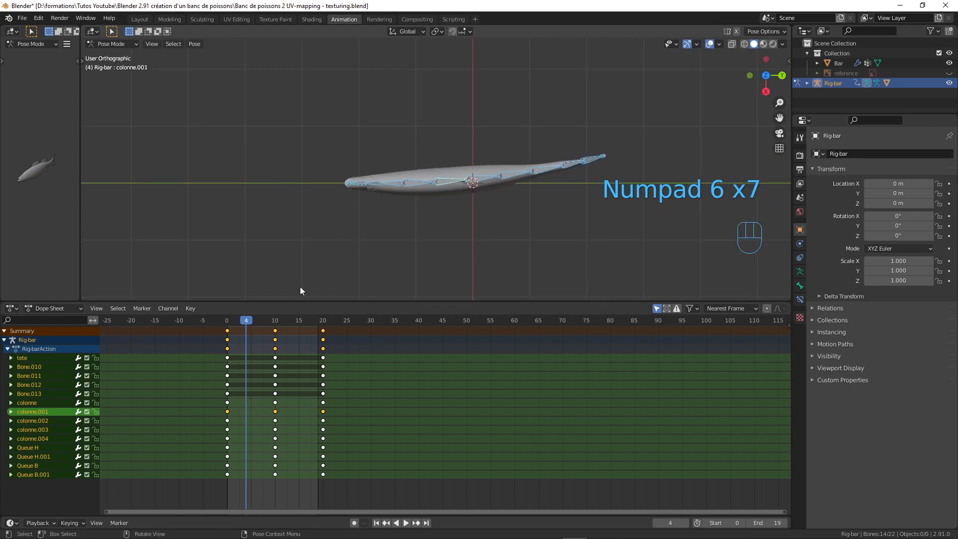
Step: Set the current frame to 0 and shift the selected colonne.001 keyframes forward by 2 frames
drag(245, 322, 229, 324)
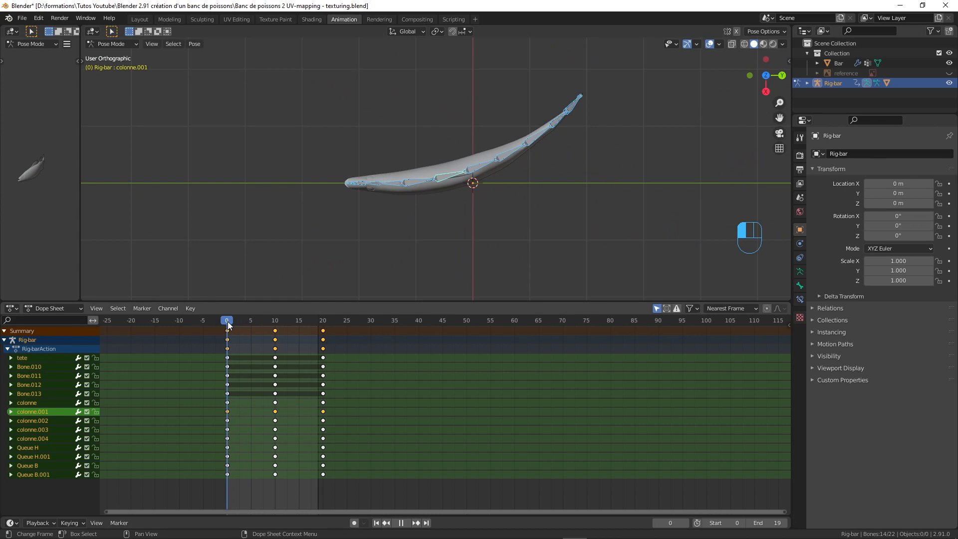
drag(229, 324, 229, 326)
key(g)
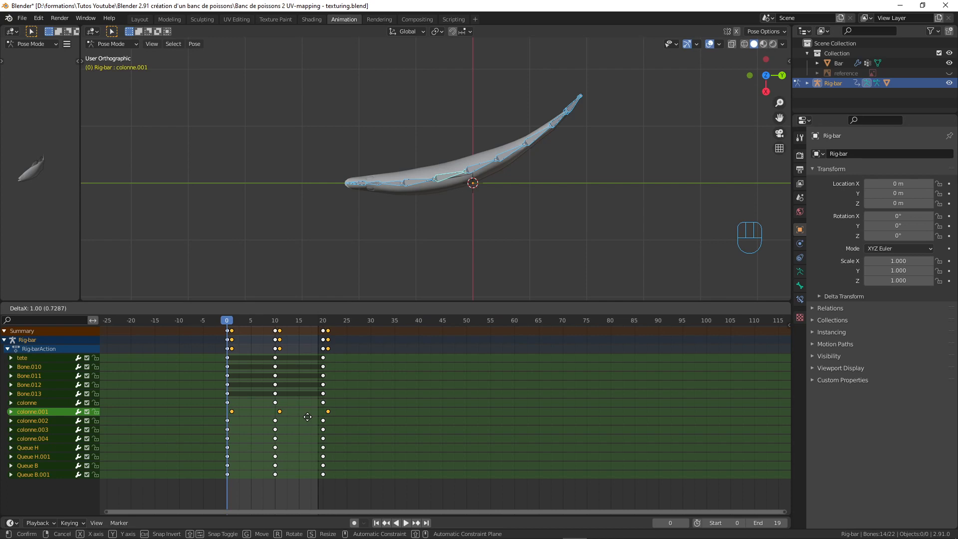
click(310, 418)
Step: Select the three colonne.002 keyframes and shift them forward by 4 frames
click(228, 421)
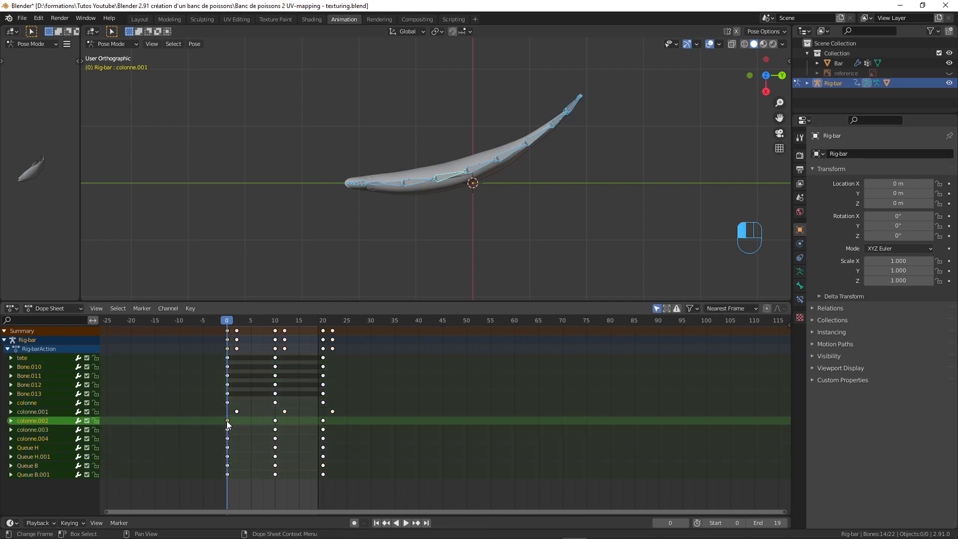
shift+click(275, 421)
shift+click(323, 421)
text(g)
text(4)
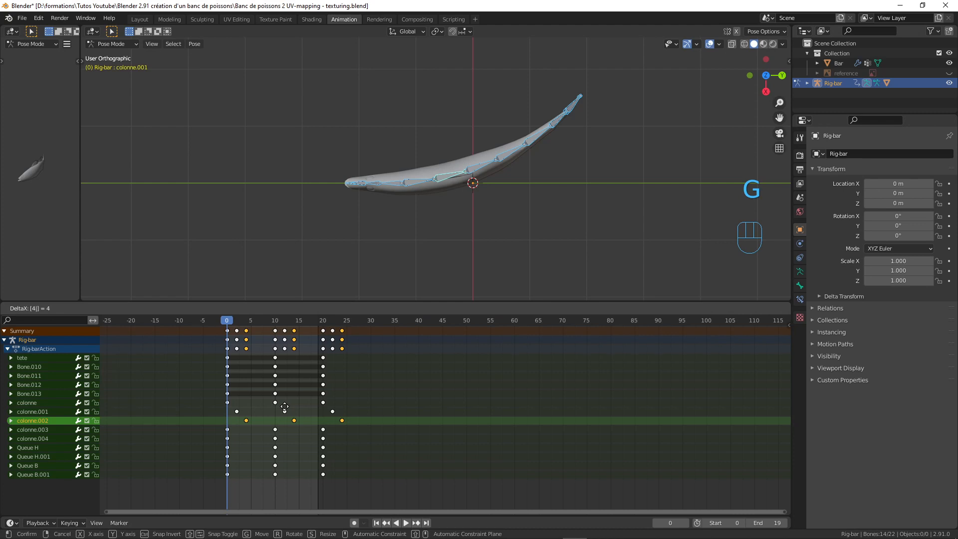
key(Return)
Step: Select the three colonne.003 keyframes and shift them forward by 6 frames
click(235, 435)
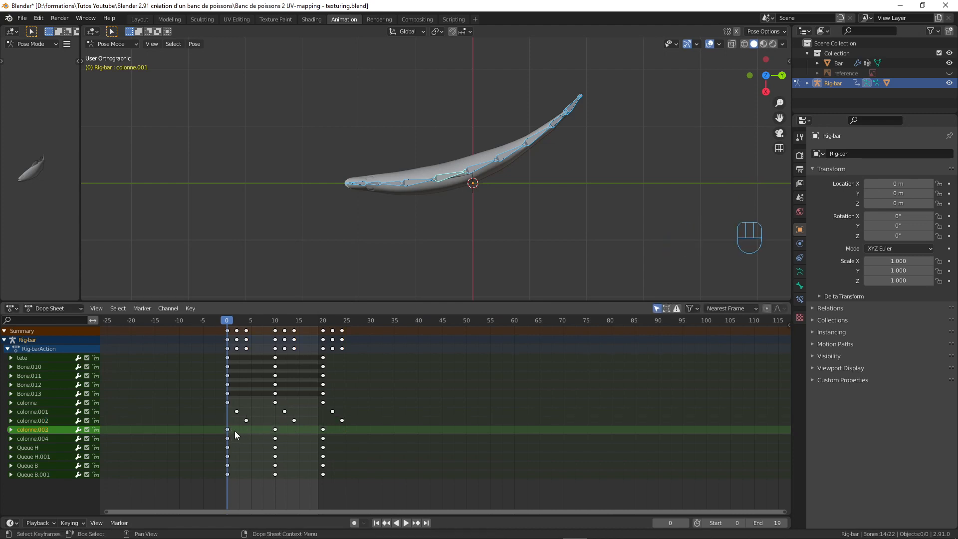
key(b)
drag(222, 427, 333, 438)
key(g)
key(6)
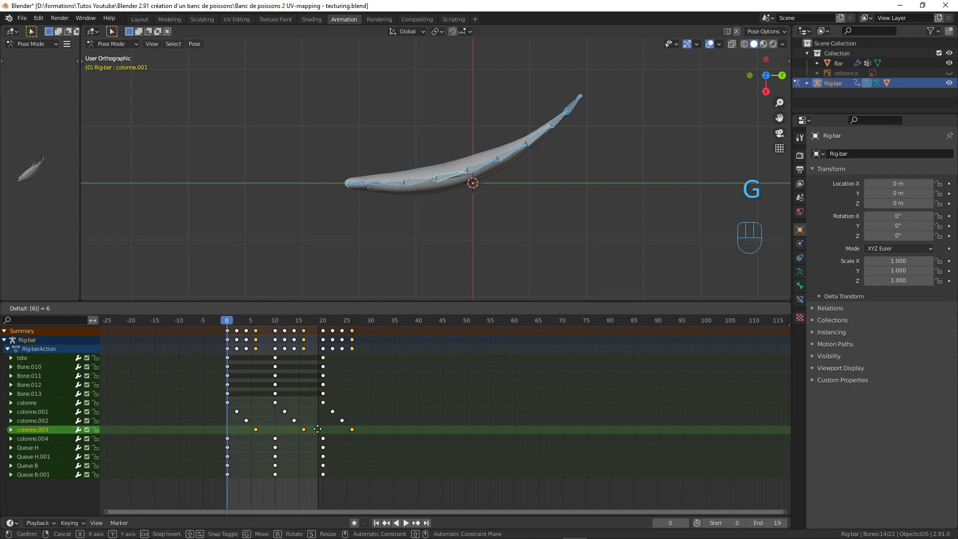
key(Return)
Step: Select the three colonne.004 keyframes and shift them forward by 8 frames
click(227, 439)
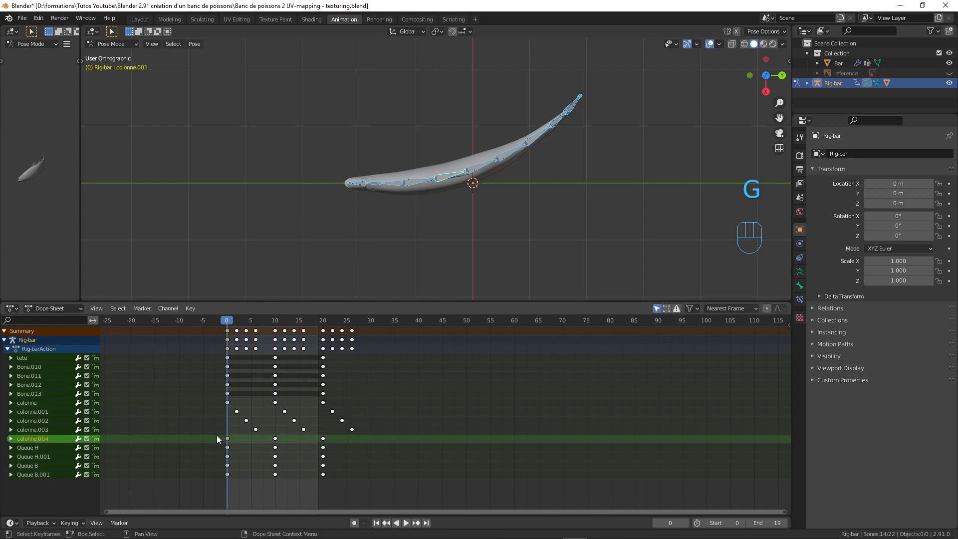
key(b)
drag(208, 431, 331, 443)
key(b)
drag(320, 444, 322, 446)
text(g)
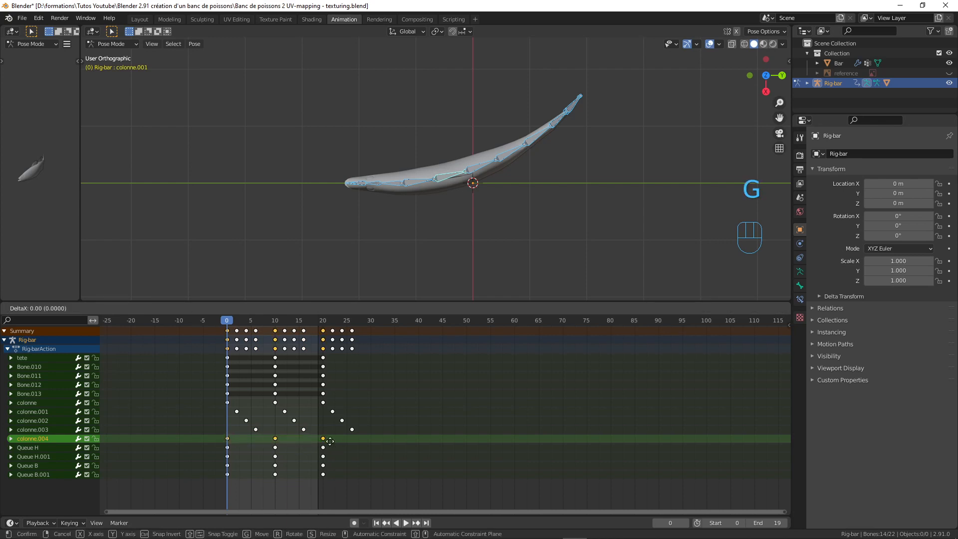
text(5)
key(BackSpace)
text(8)
key(Return)
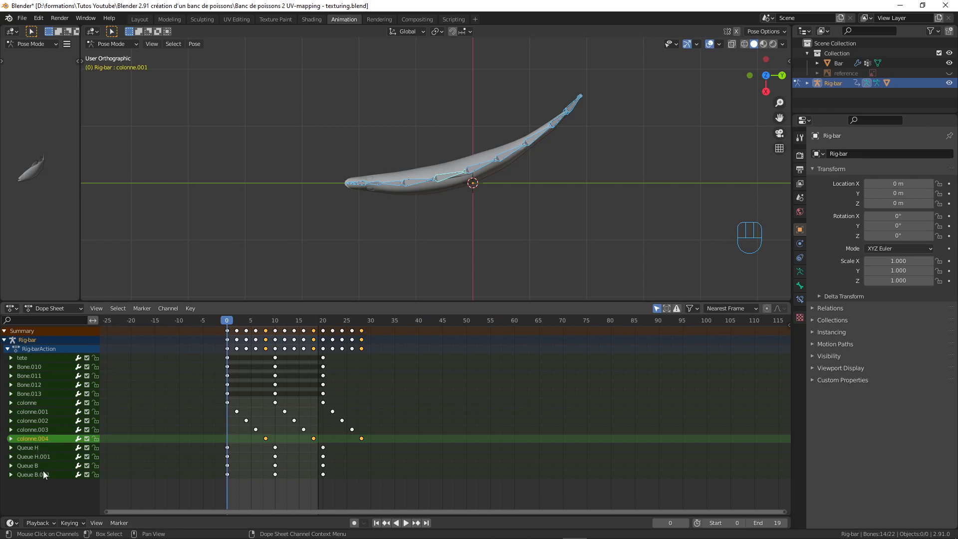
Step: Select the three keyframes of both Queue H and Queue B and shift them forward by 10 frames
click(237, 449)
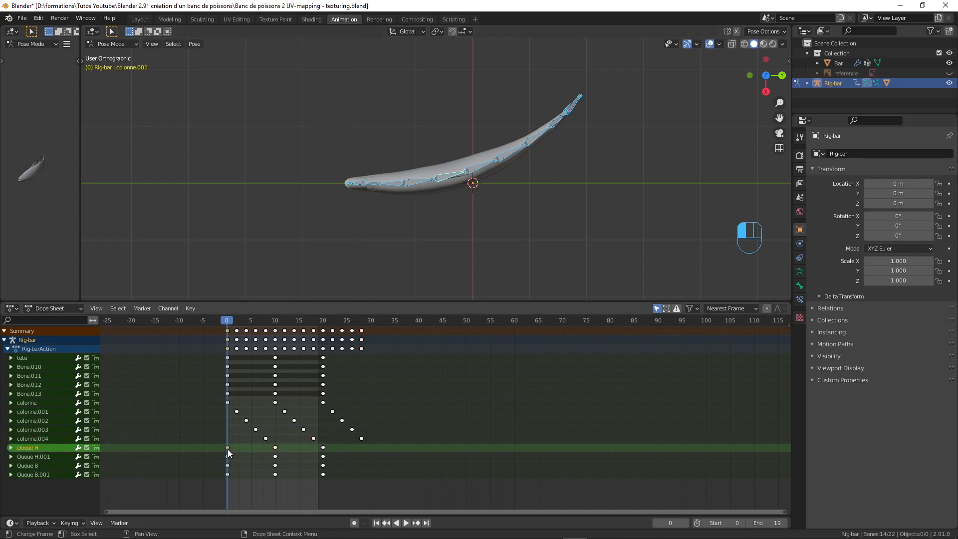
key(b)
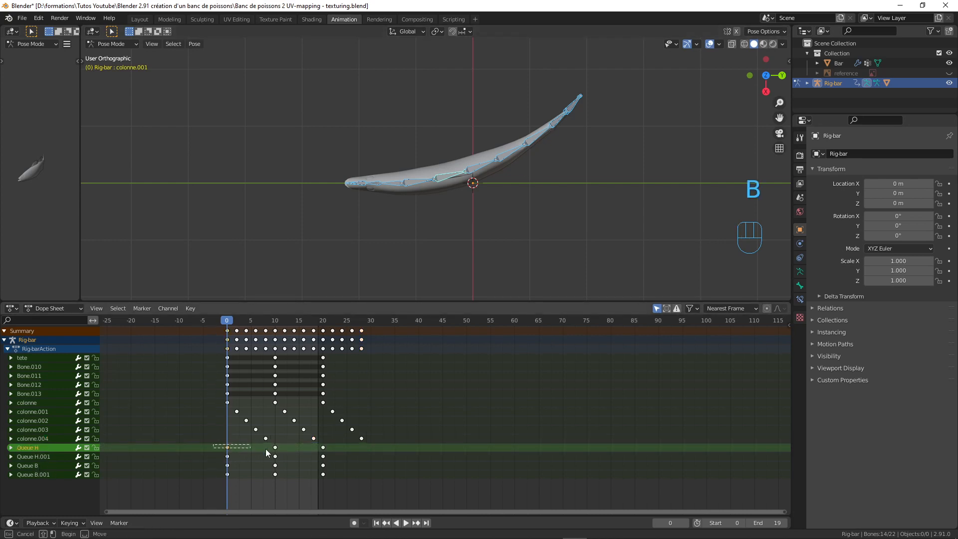
drag(213, 445, 336, 452)
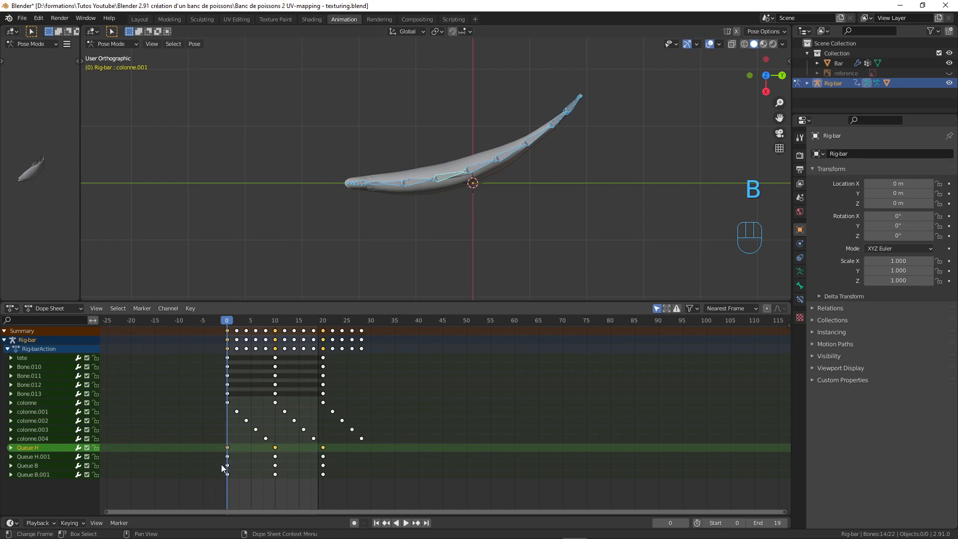
key(b)
drag(220, 462, 338, 473)
key(g)
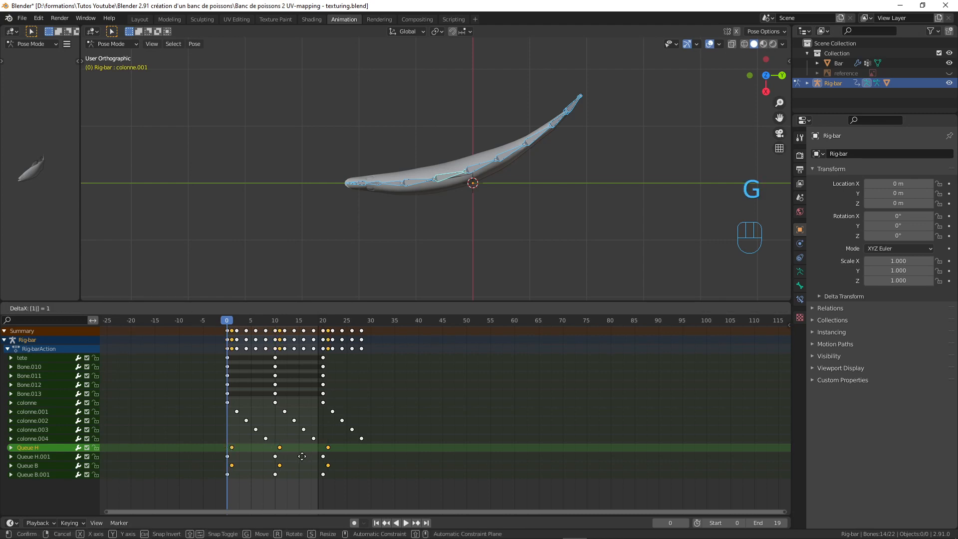
click(300, 456)
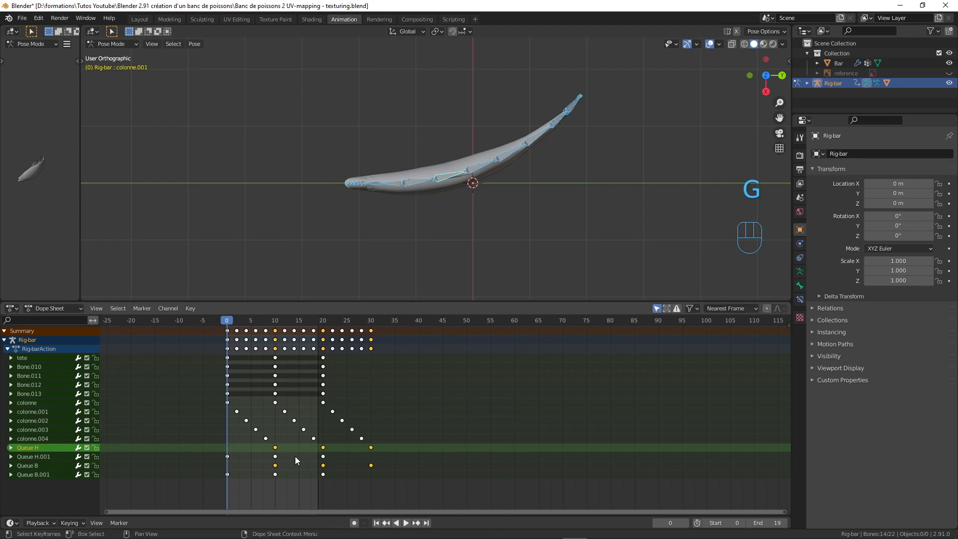
Step: Select the three keyframes of both Queue H.001 and Queue B.001 and shift them forward by 12 frames
click(227, 456)
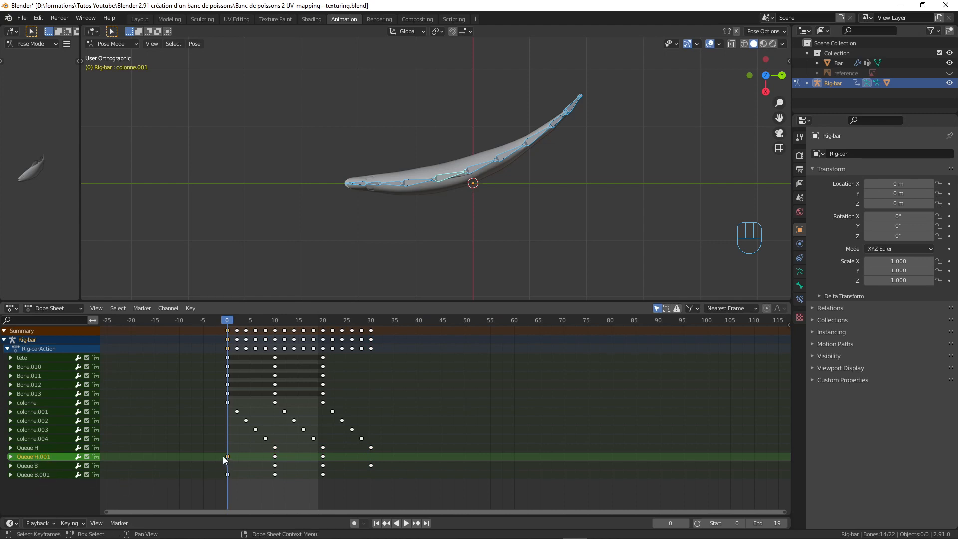
key(b)
drag(217, 453, 332, 466)
key(b)
drag(223, 471, 334, 481)
text(g)
text(12)
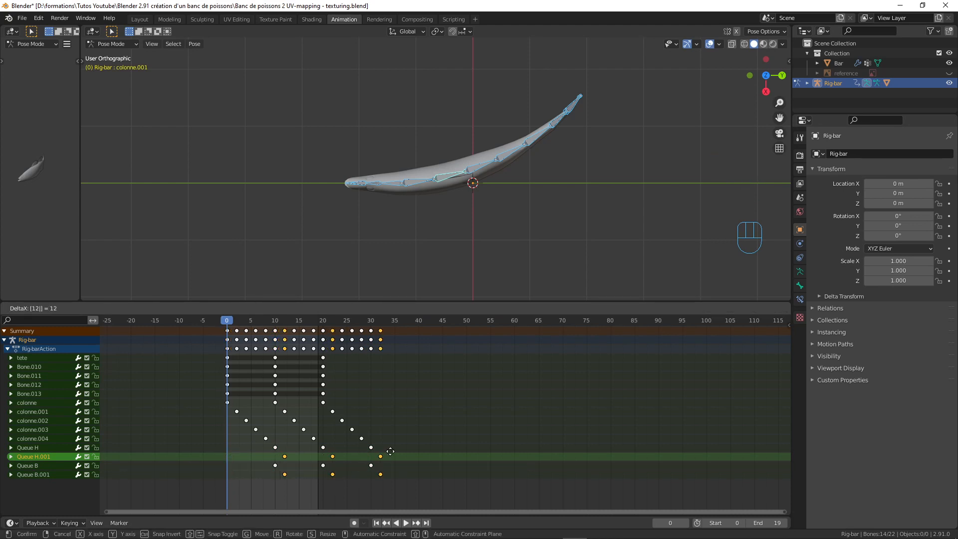
key(Return)
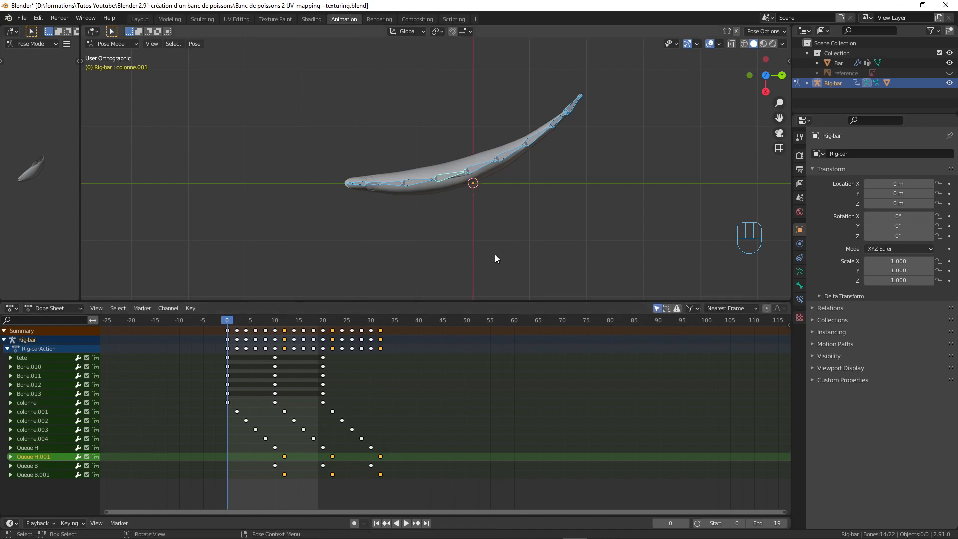
Step: Select all keyframes in the action and duplicate them 20 frames earlier
mouse_move(228, 322)
mouse_down()
mouse_move(340, 315)
mouse_move(249, 325)
mouse_move(336, 322)
mouse_move(316, 327)
mouse_move(229, 333)
mouse_up()
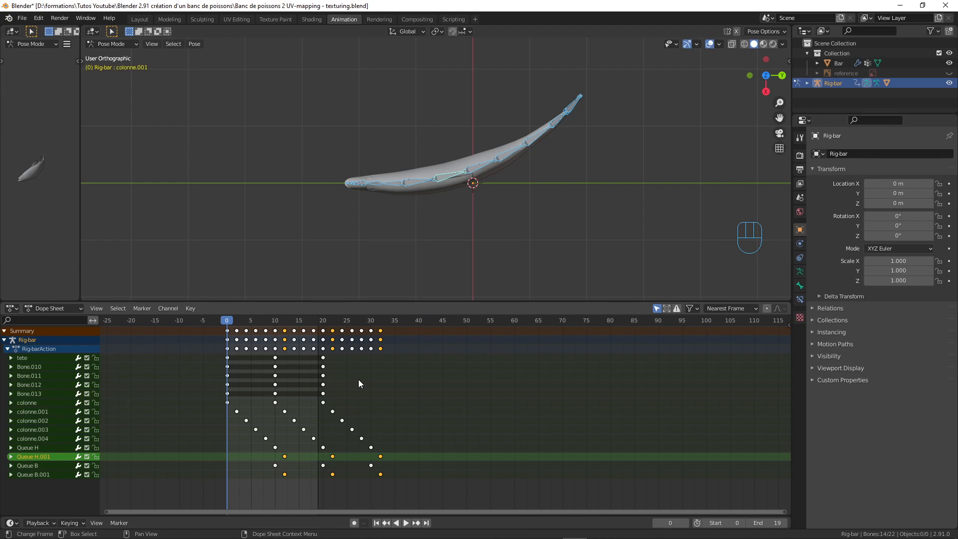
key(a)
key(a)
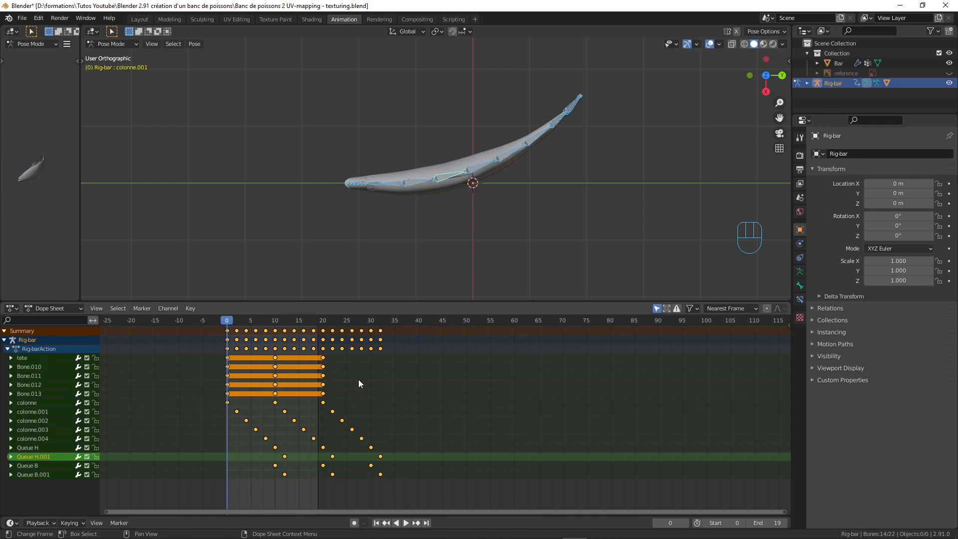
scroll(351, 395, down, 4)
scroll(353, 395, up, 3)
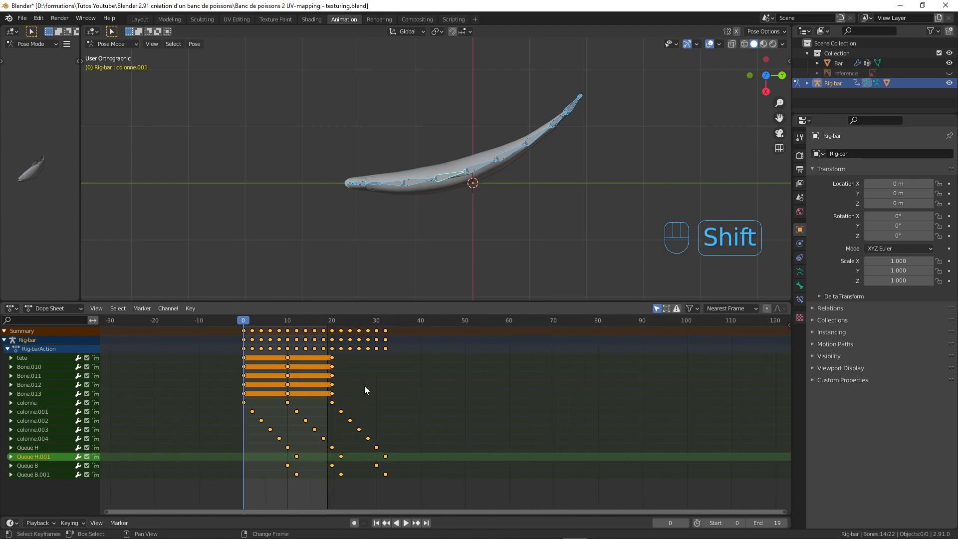
key(shift+d)
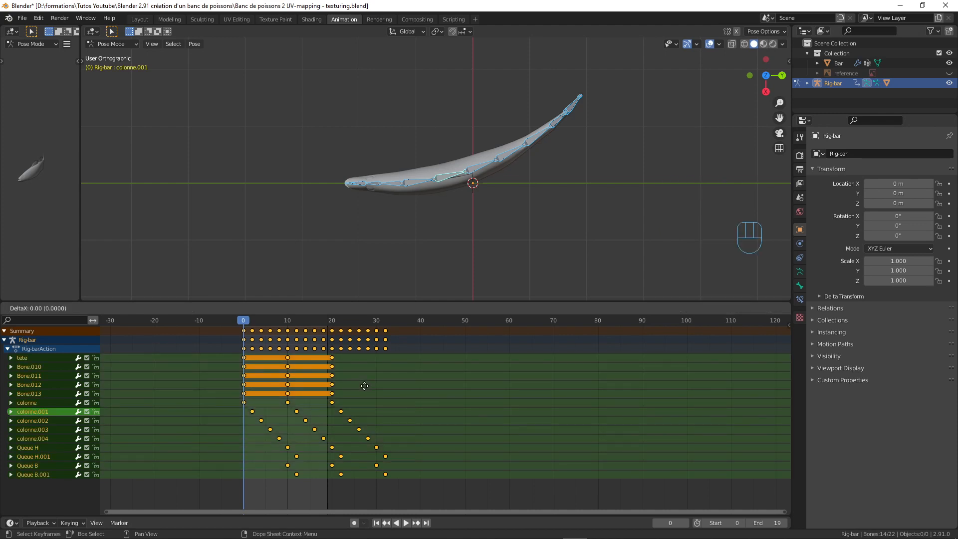
text(-20)
key(Return)
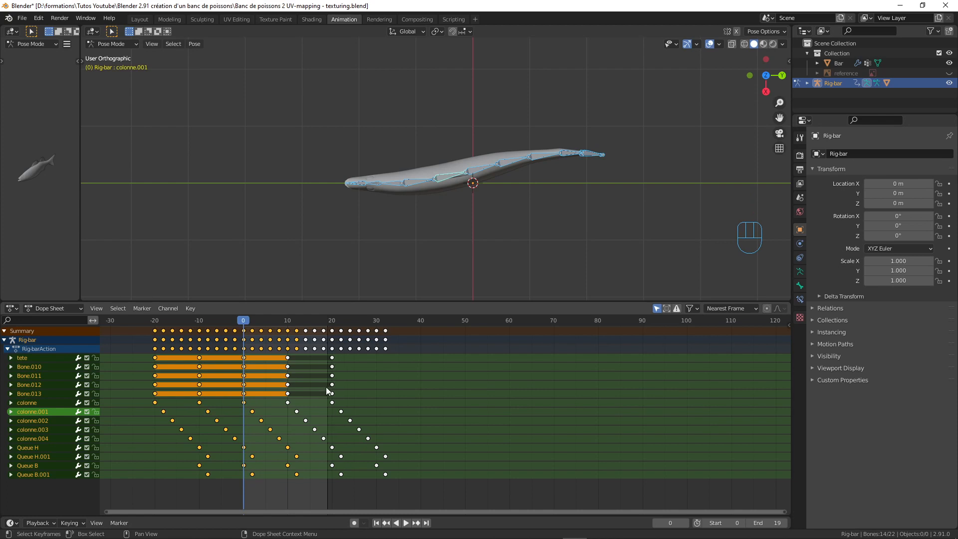
Step: Play the swimming cycle and examine the fish's motion from an angled view and a close front view
mouse_move(244, 322)
mouse_down()
mouse_move(295, 325)
mouse_move(244, 331)
mouse_up()
click(401, 523)
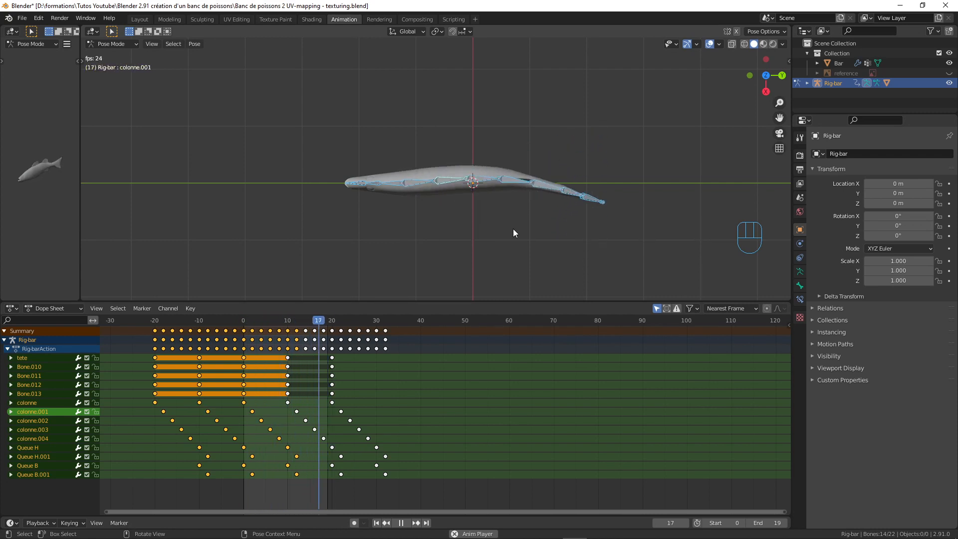
middle_drag(512, 232, 504, 161)
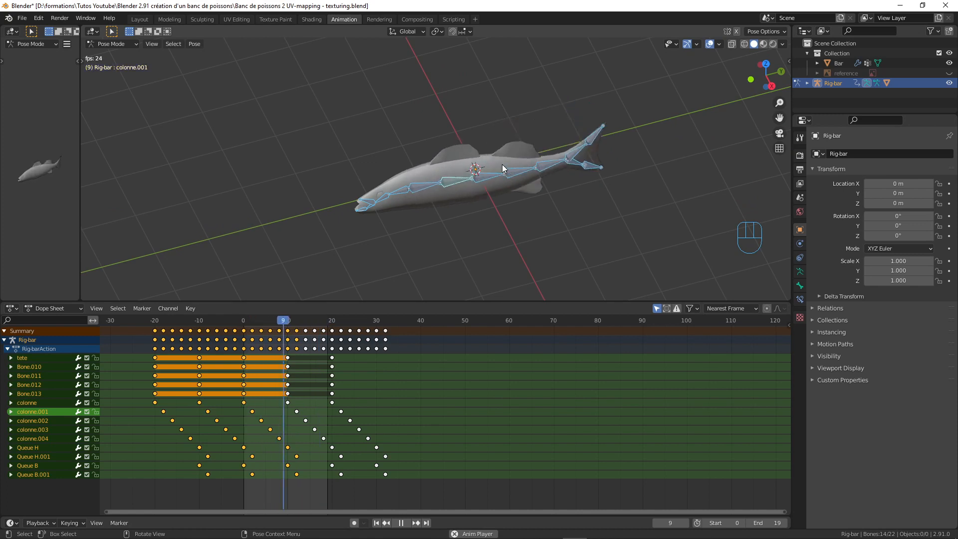
key(KP_1)
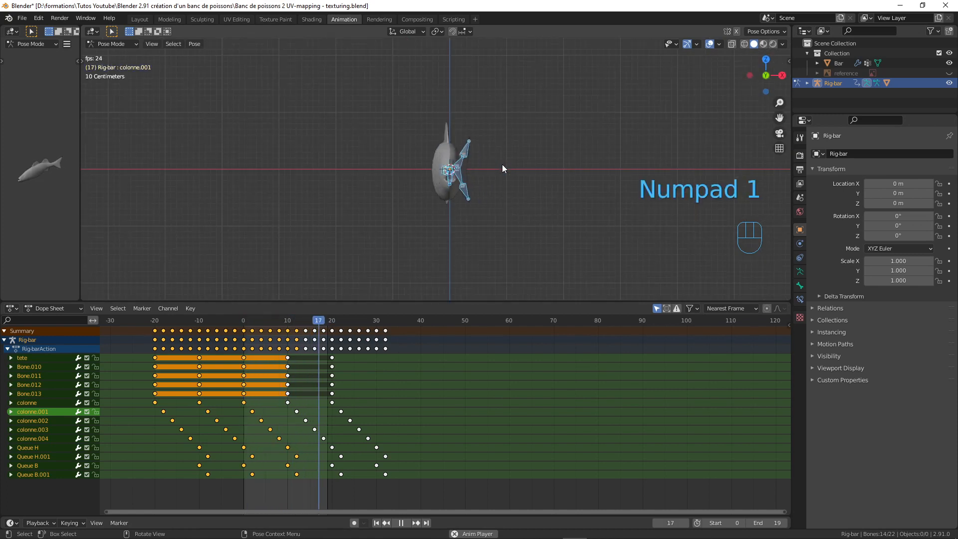
scroll(500, 165, up, 6)
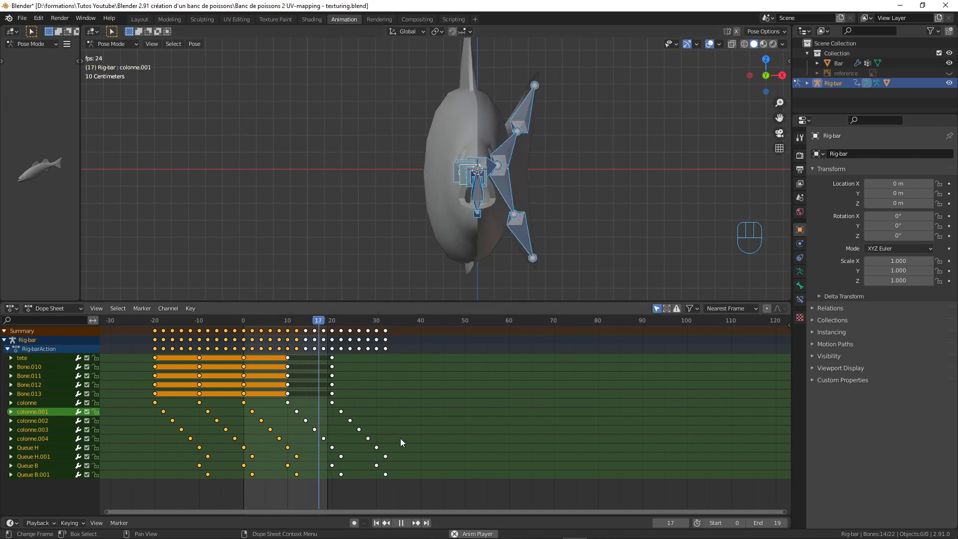
click(406, 525)
Step: Return to frame 0 and select the tete bone, viewing the fish from the top
drag(317, 319, 245, 319)
middle_drag(239, 210, 350, 218)
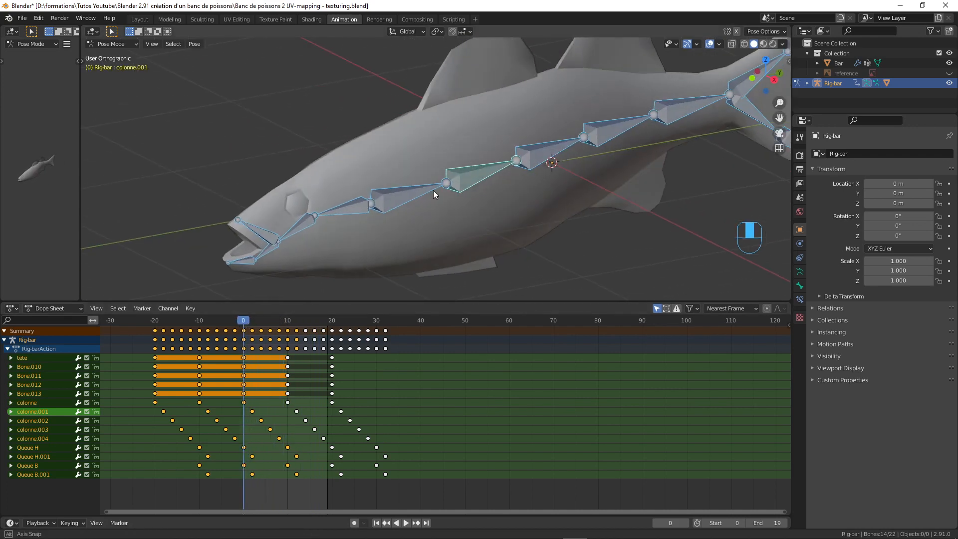
click(338, 214)
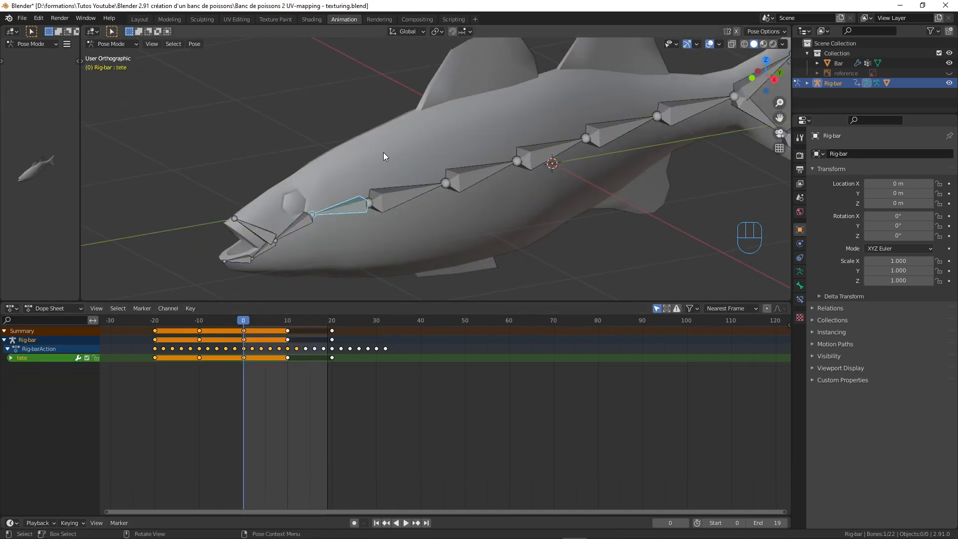
key(KP_7)
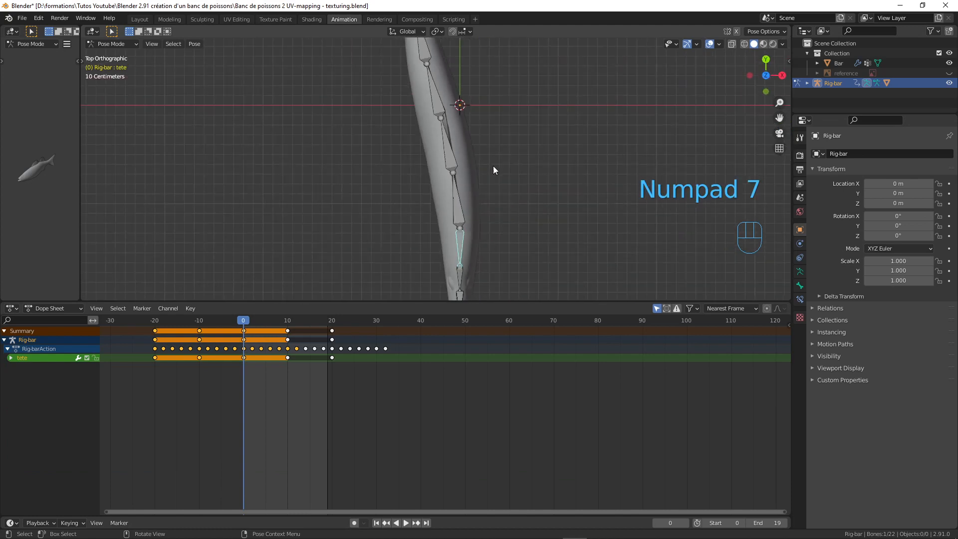
scroll(470, 204, up, 2)
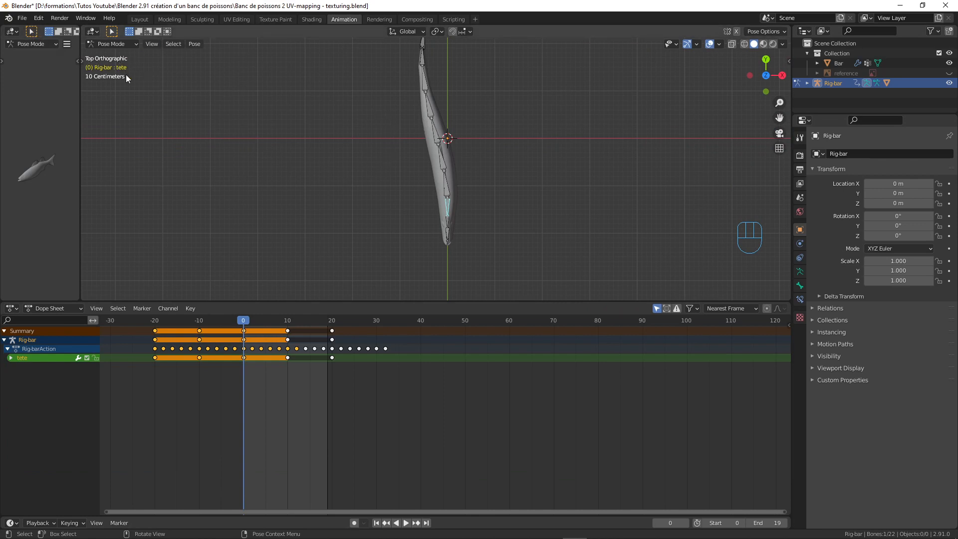
Step: Draw annotation arrows beside the fish's body and head at frames 0 and 10 to show their opposing movement directions
key(t)
click(94, 173)
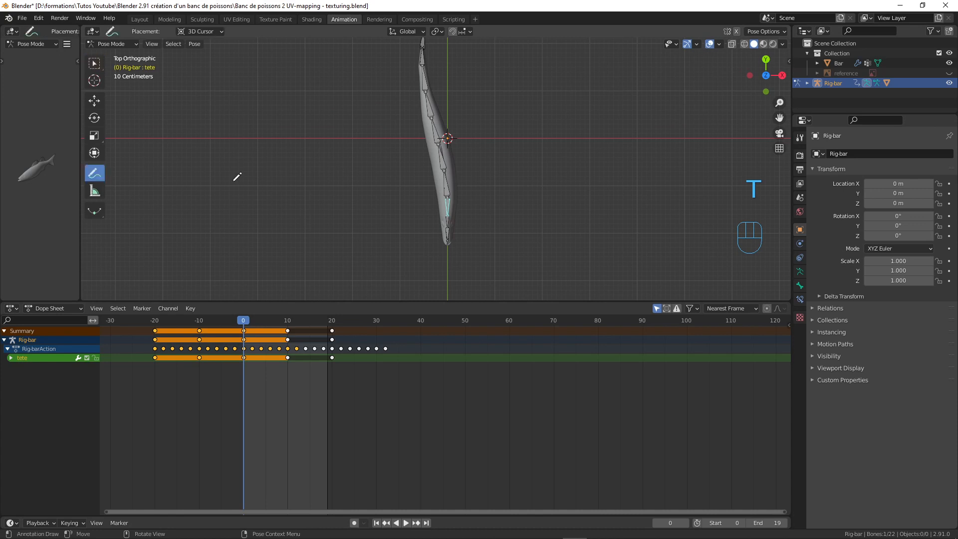
mouse_move(415, 159)
mouse_down()
mouse_move(383, 100)
mouse_move(382, 118)
mouse_move(399, 112)
mouse_up()
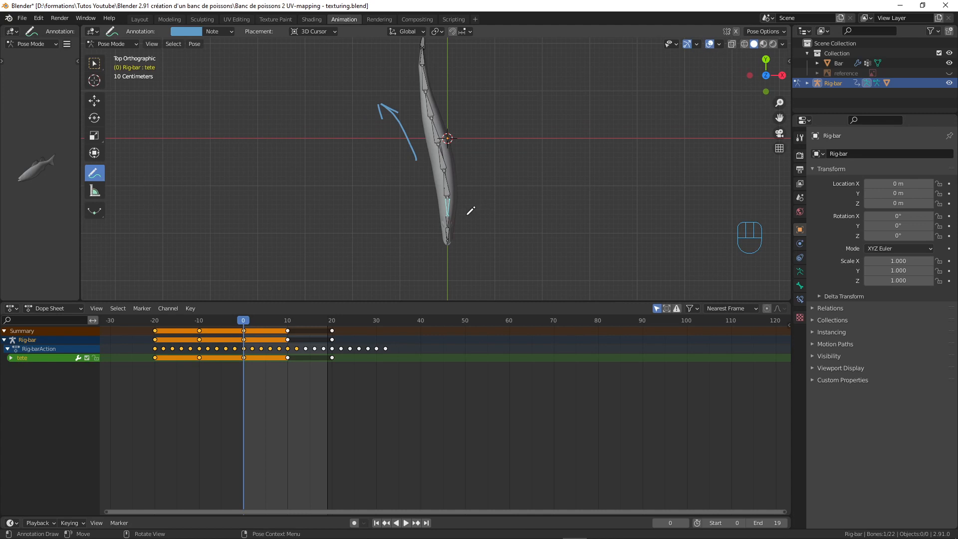
drag(467, 215, 490, 221)
drag(244, 320, 288, 323)
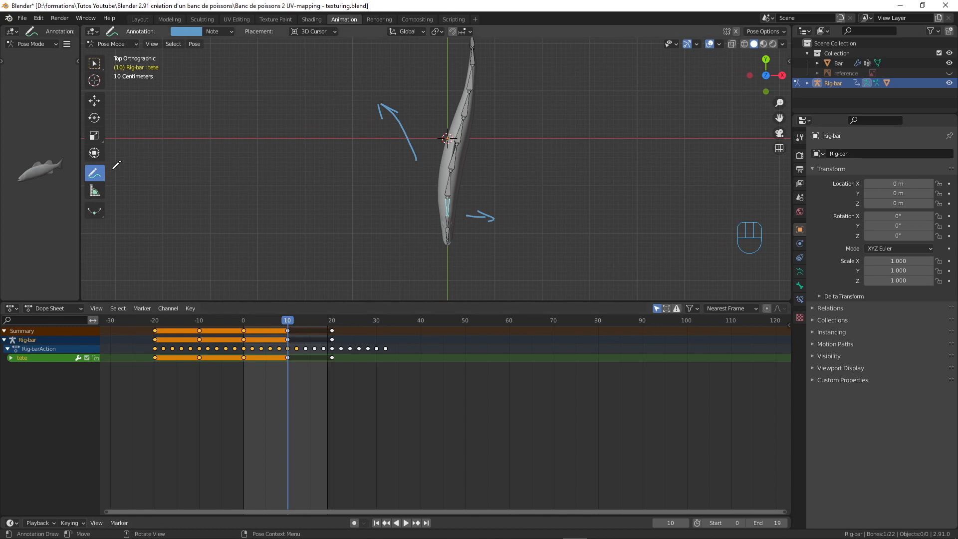
mouse_move(476, 160)
mouse_down()
mouse_move(517, 115)
mouse_move(508, 133)
mouse_up()
mouse_move(423, 211)
mouse_down()
mouse_move(389, 213)
mouse_move(410, 220)
mouse_up()
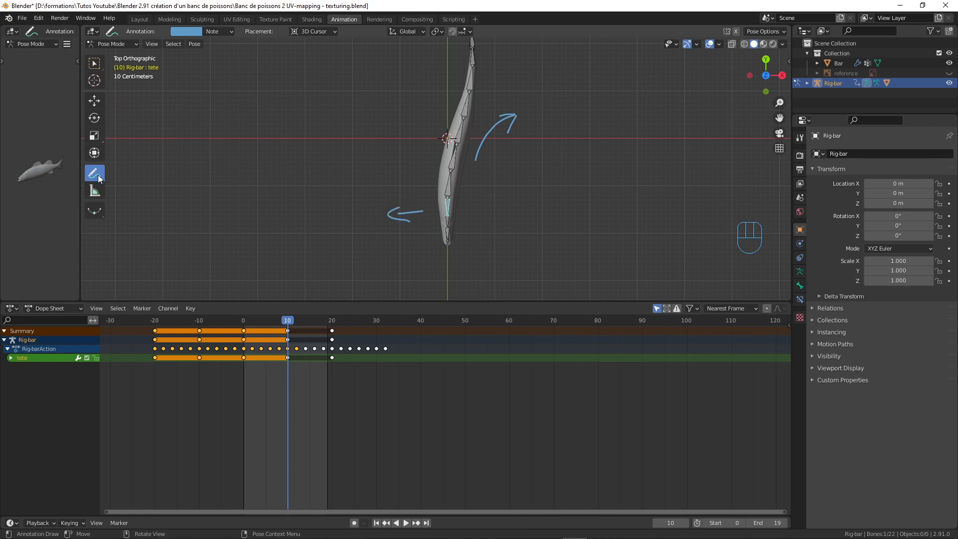
Step: Erase the annotation arrows at frames 10 and 0 and return to the selection tool
mouse_move(99, 179)
mouse_down()
mouse_move(135, 216)
mouse_move(135, 235)
mouse_up()
mouse_move(369, 213)
mouse_down()
mouse_move(506, 134)
mouse_move(492, 143)
mouse_up()
drag(288, 321, 244, 322)
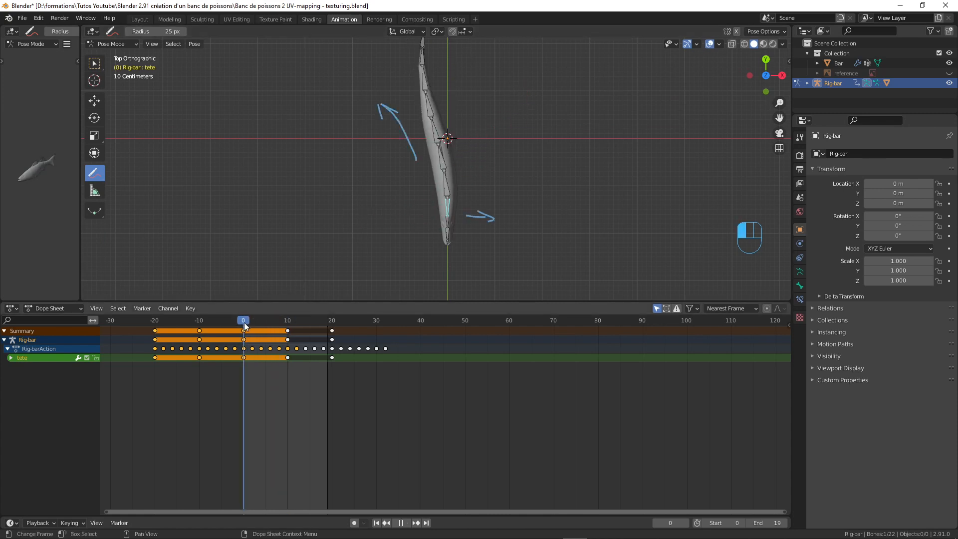
mouse_move(379, 102)
mouse_down()
mouse_move(389, 128)
mouse_move(482, 231)
mouse_move(446, 157)
mouse_move(406, 157)
mouse_up()
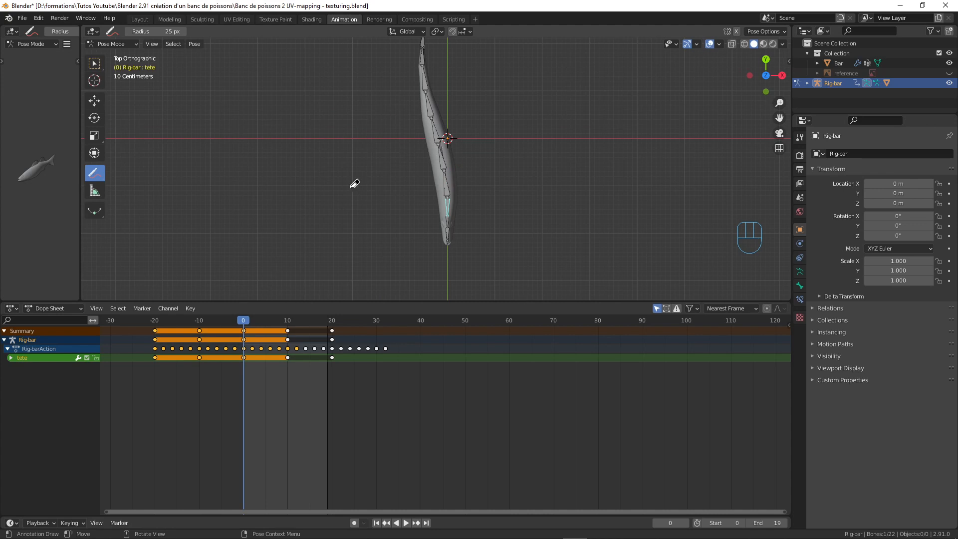
click(95, 63)
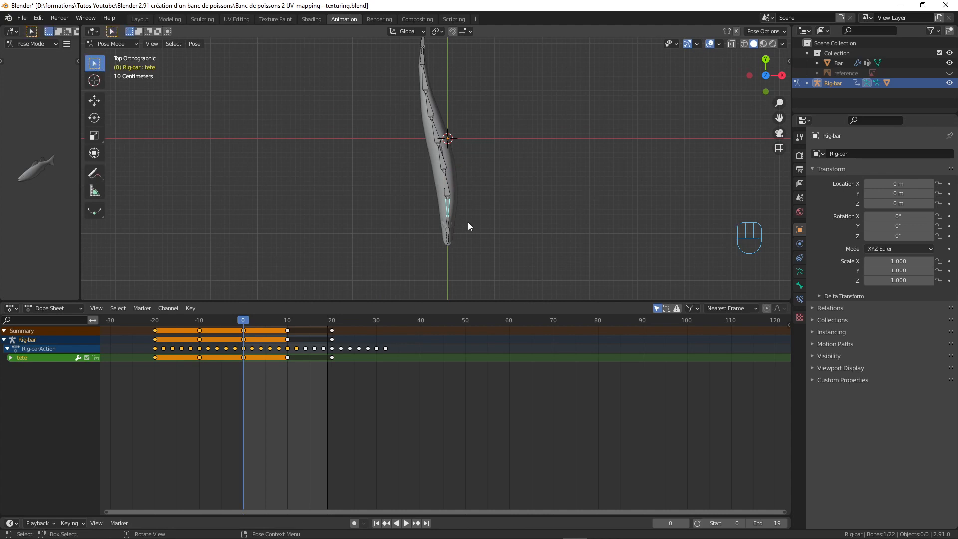
Step: Move the tete bone about 0.17 m along the global X axis at frame 0 and insert a Location keyframe
scroll(468, 244, up, 3)
scroll(470, 236, down, 3)
key(g)
key(x)
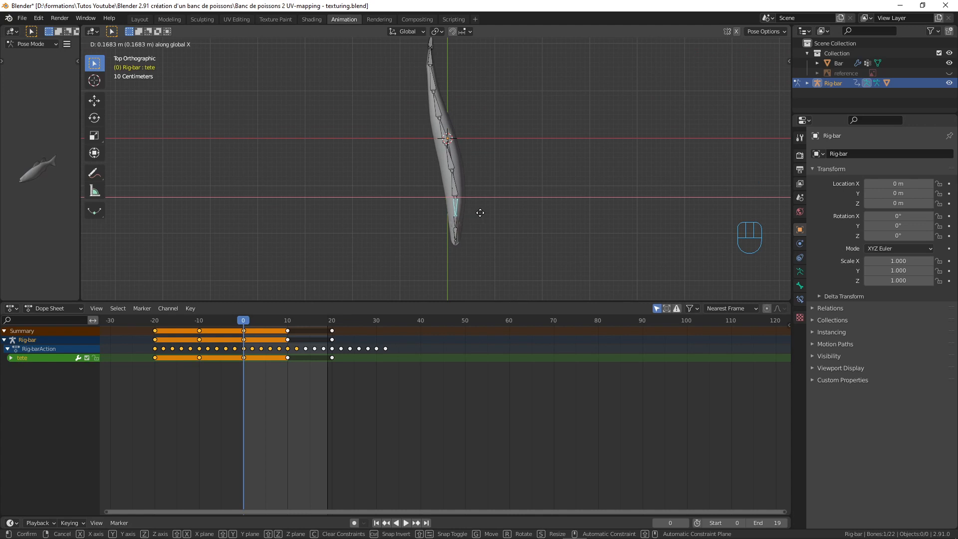
click(481, 210)
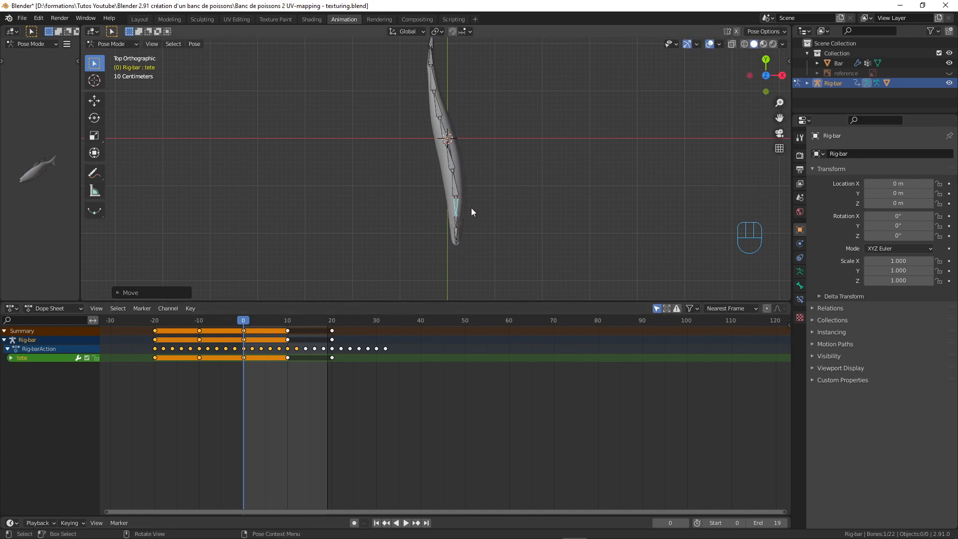
key(i)
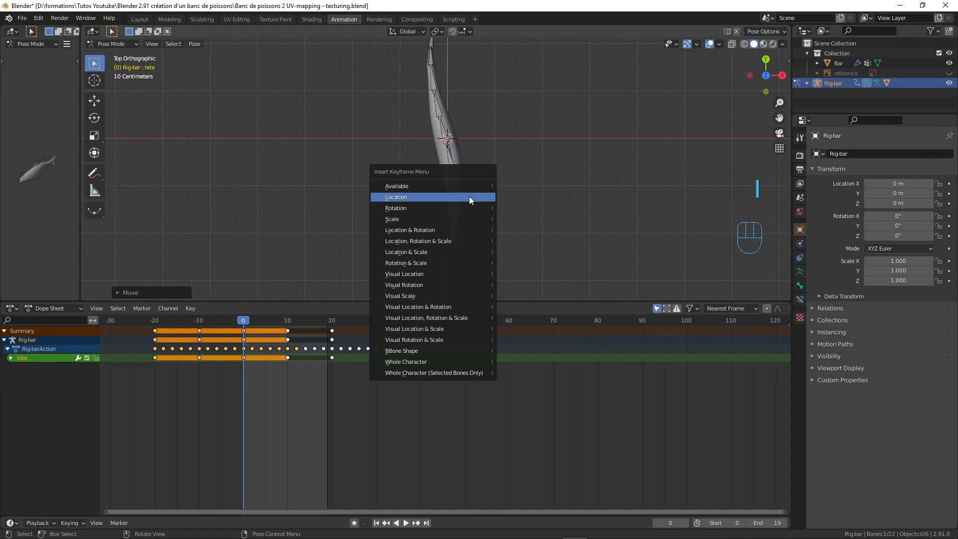
click(469, 197)
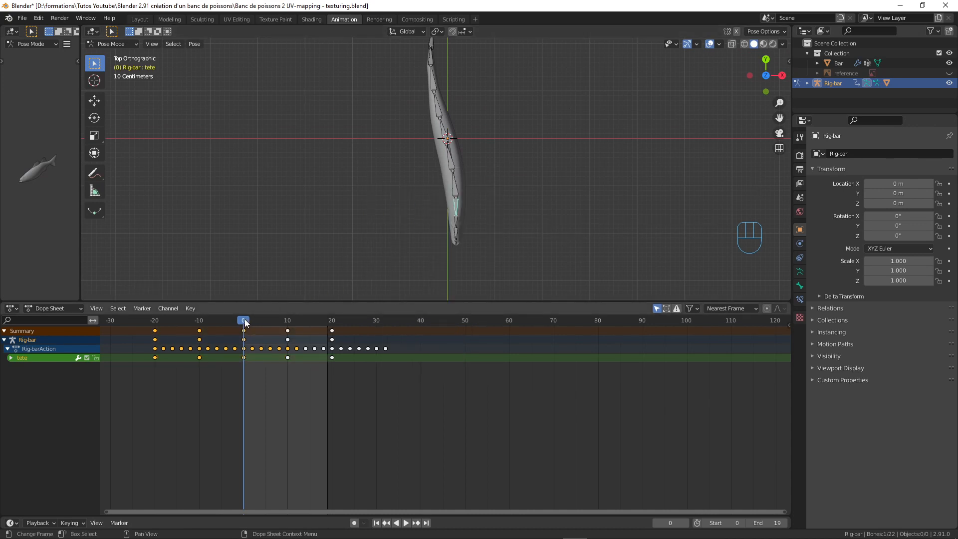
Step: At frame 10, mirror the tete bone's pose by copying and pasting it flipped, and keyframe its location
drag(245, 322, 289, 323)
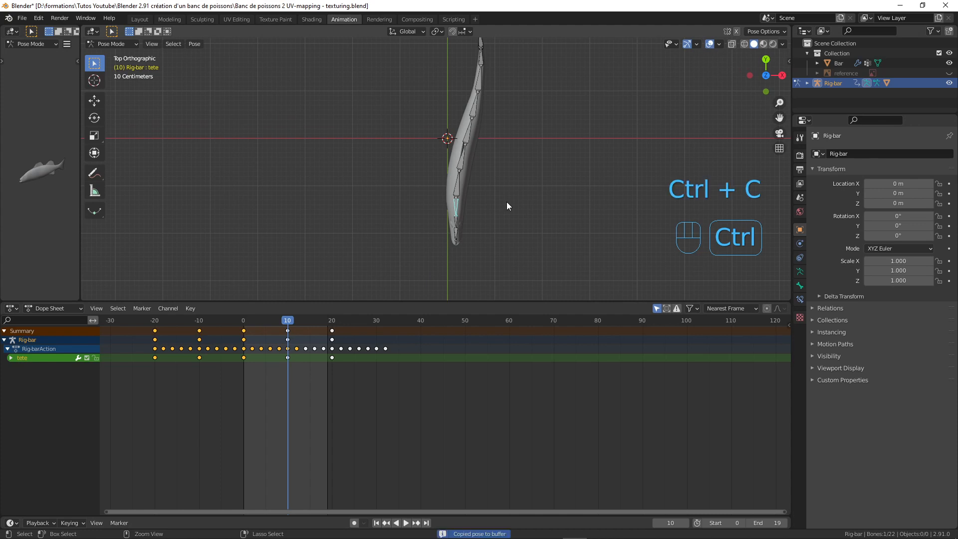
key(ctrl+shift+v)
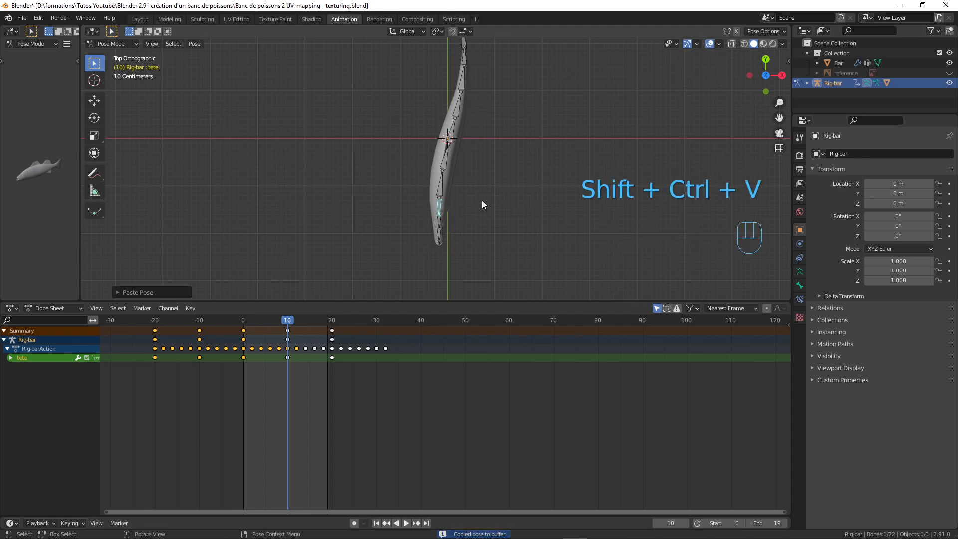
key(i)
click(482, 201)
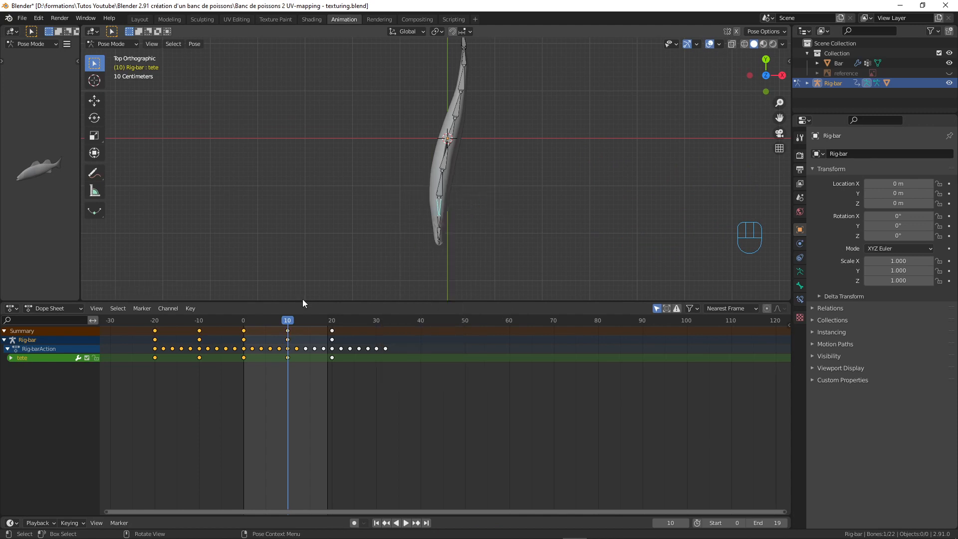
Step: Paste the copied tete bone pose at frame 20 and keyframe its location
drag(287, 322, 332, 322)
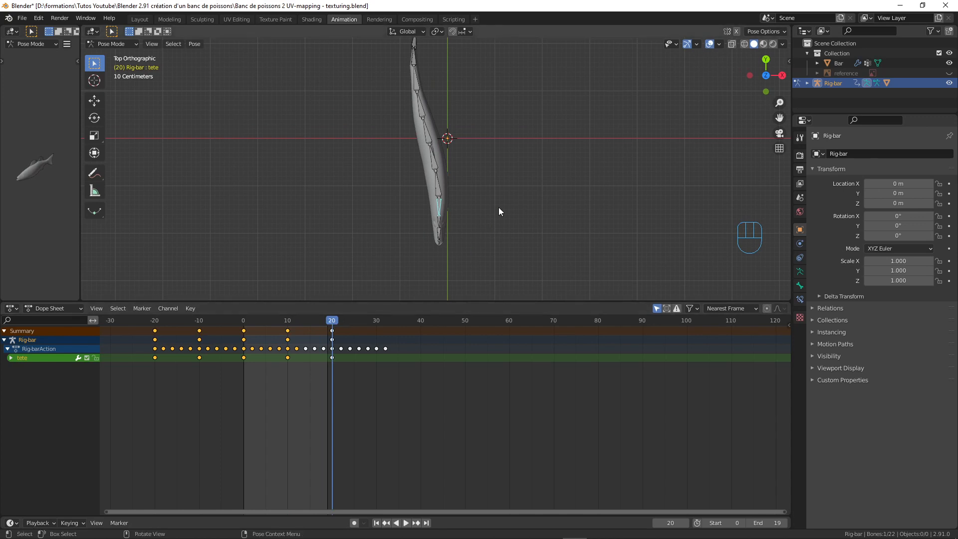
key(ctrl+v)
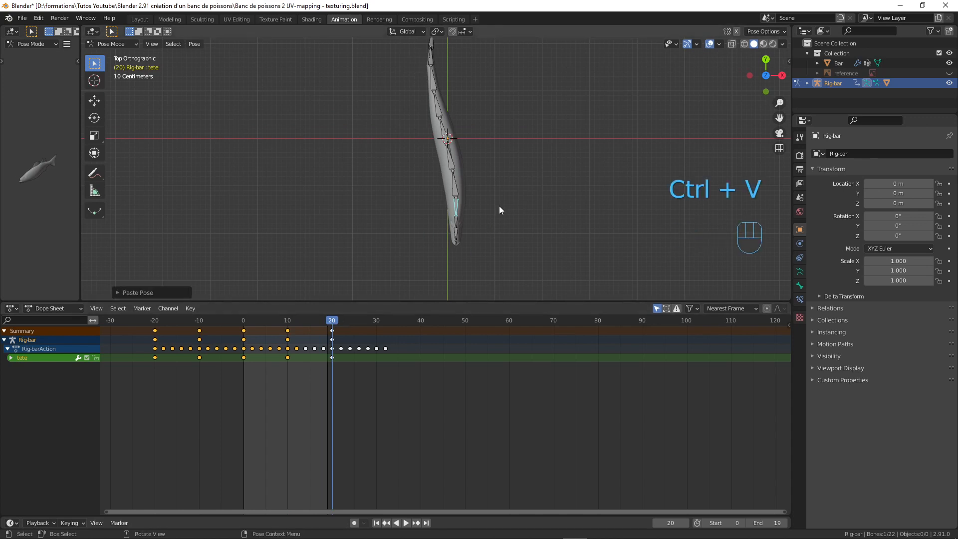
key(i)
click(499, 206)
Step: Play the swimming animation and examine the head movement from the front and side, then stop playback
middle_drag(453, 249, 457, 212)
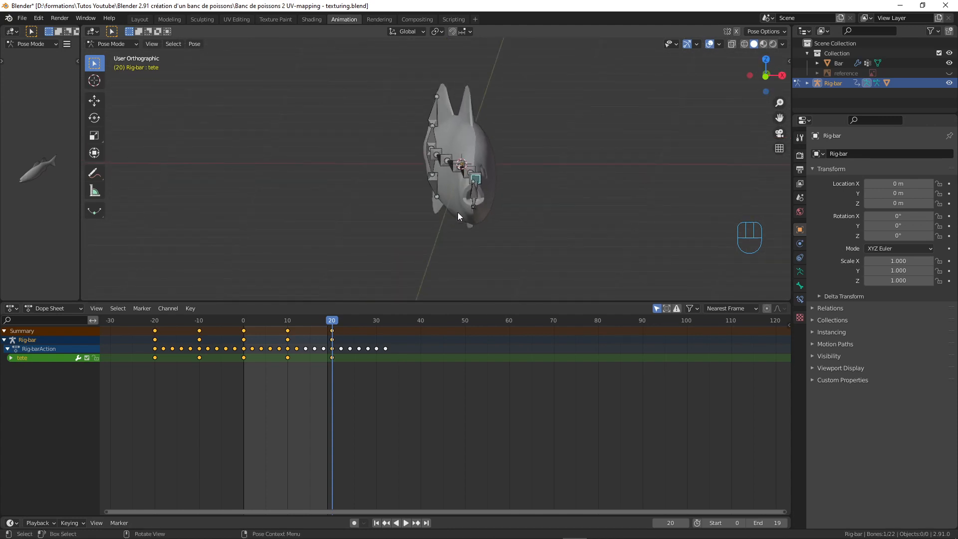
click(407, 523)
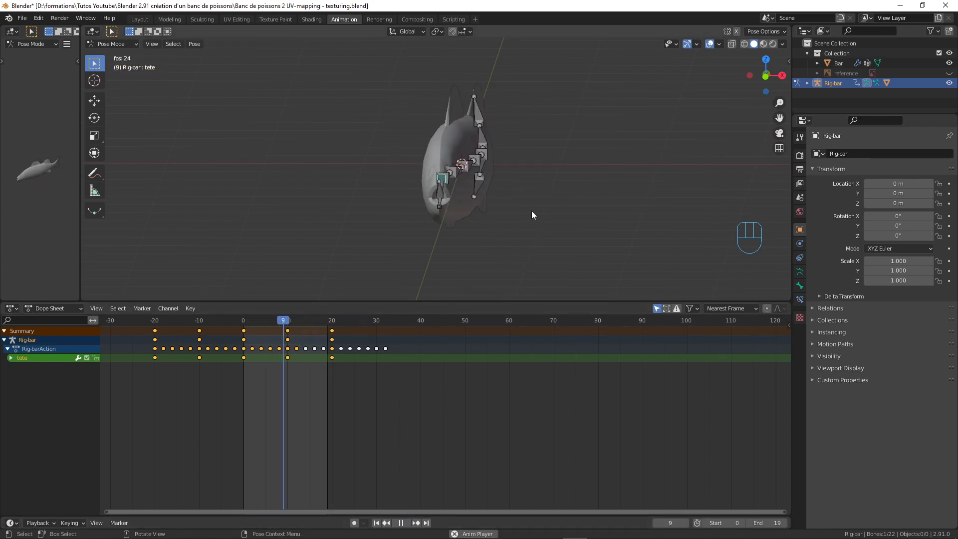
middle_drag(528, 197, 437, 244)
middle_drag(417, 186, 538, 175)
key(KP_1)
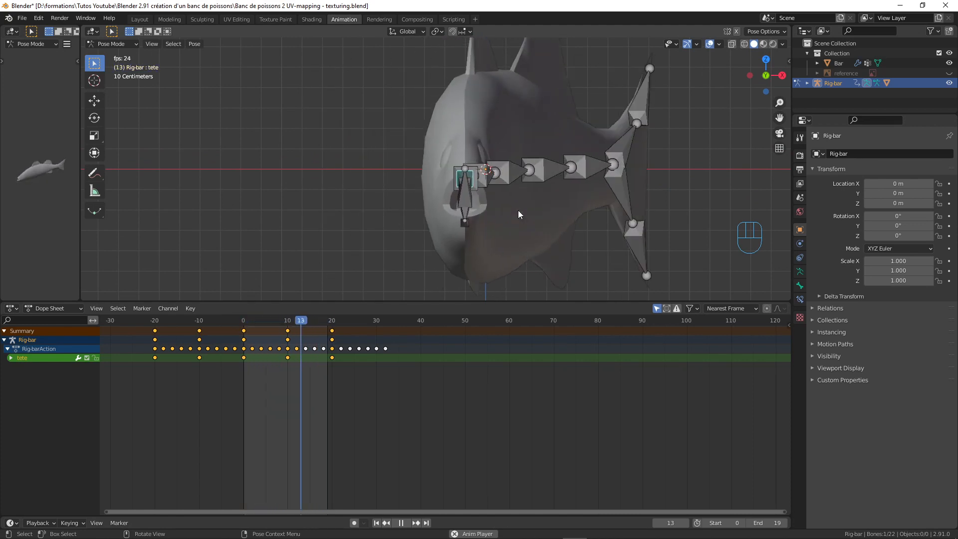
scroll(537, 189, down, 5)
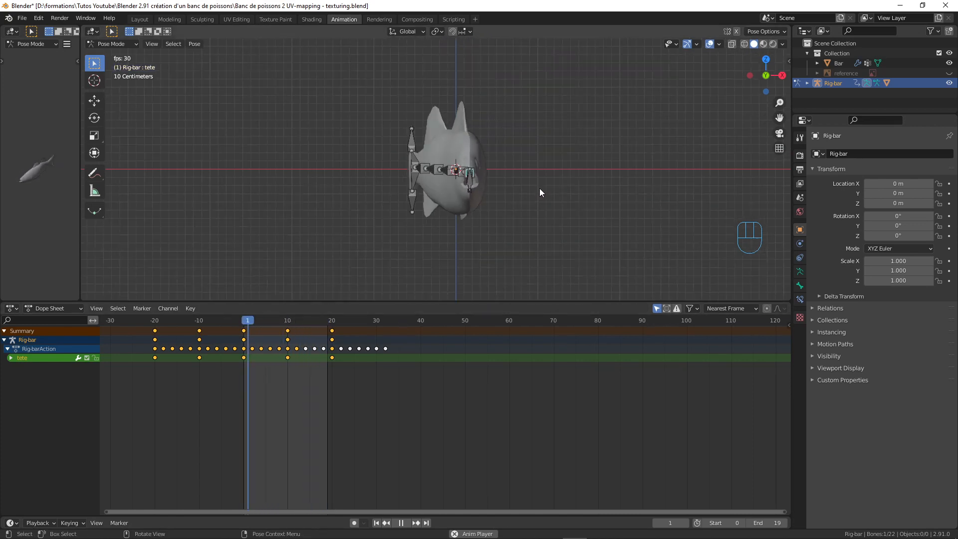
middle_drag(539, 189, 423, 205)
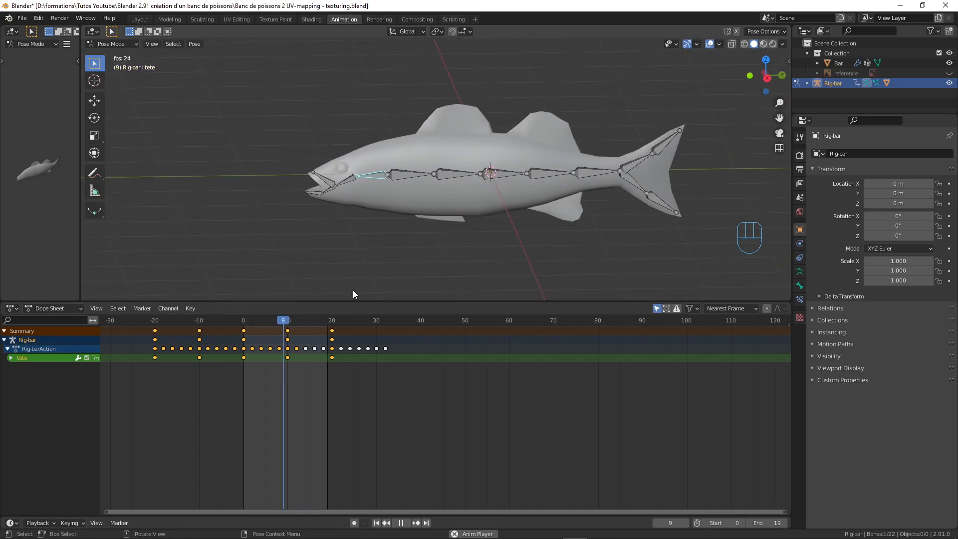
click(402, 524)
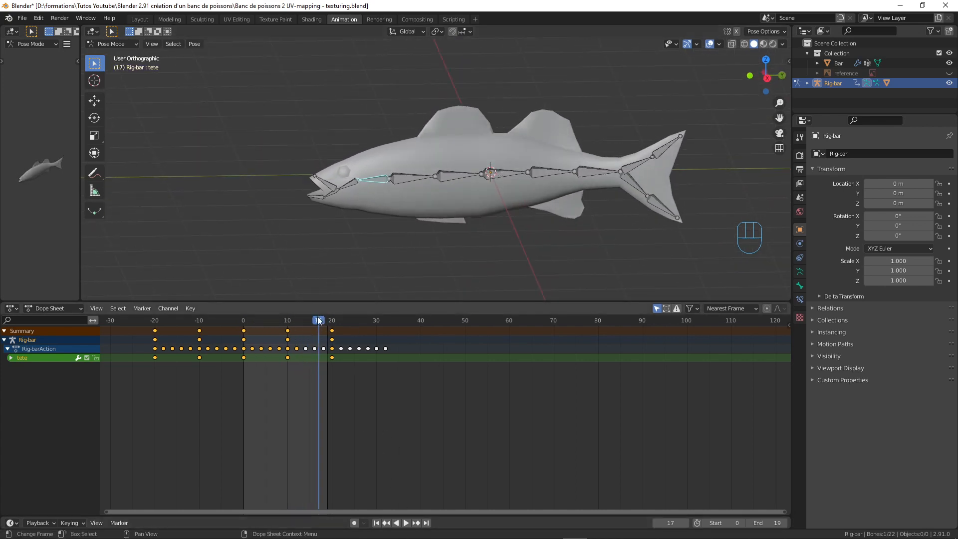
Step: At frame 10, rotate the lower-jaw bone Bone.012 about 15° in side view to open the mouth
drag(320, 321, 244, 322)
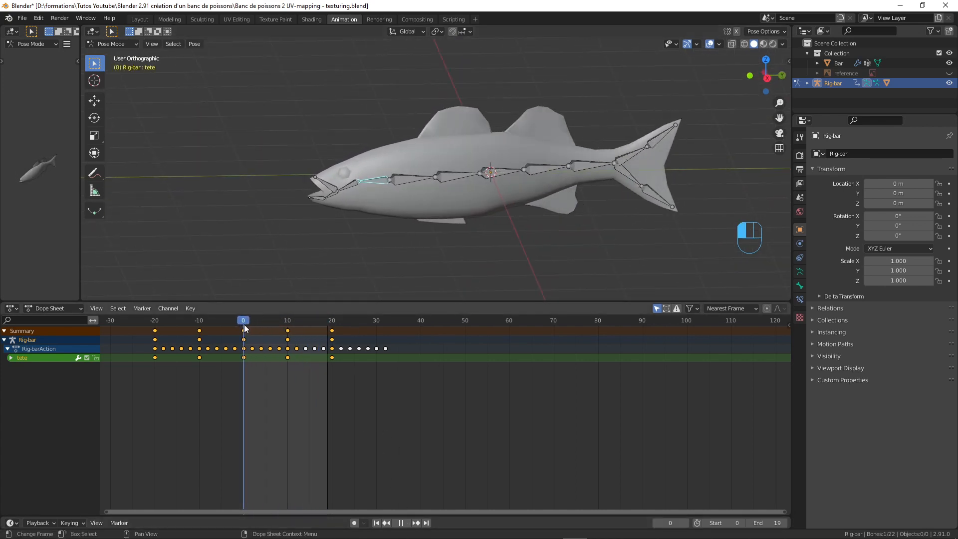
click(329, 198)
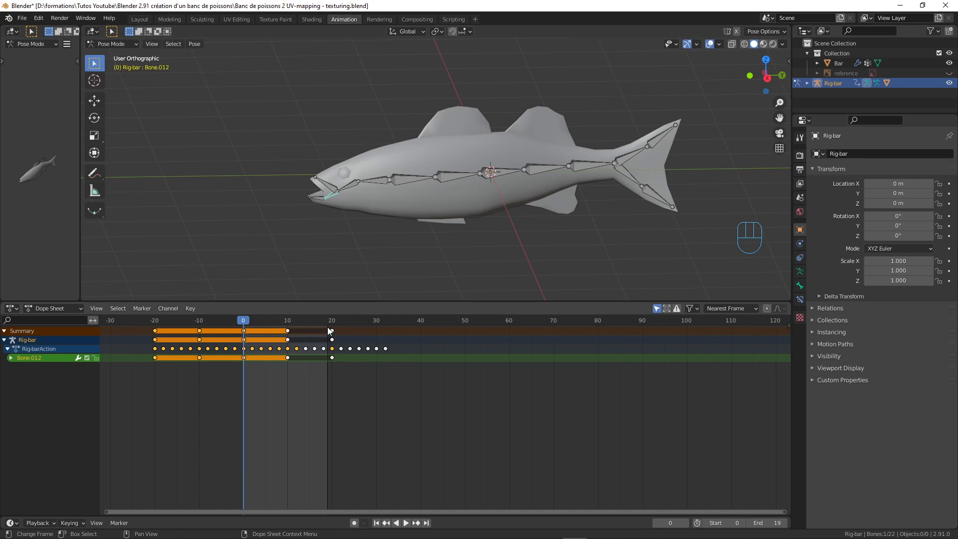
drag(244, 322, 289, 322)
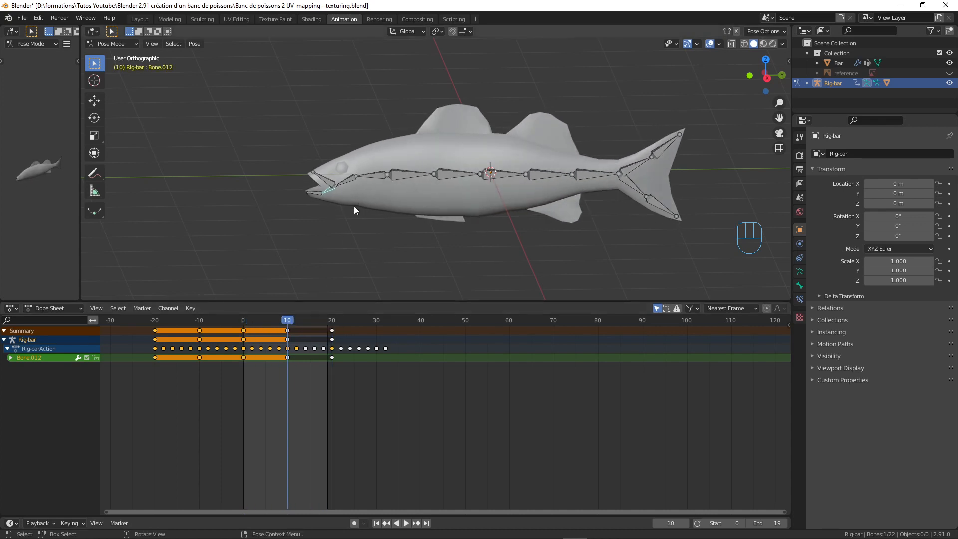
scroll(350, 214, up, 1)
key(KP_3)
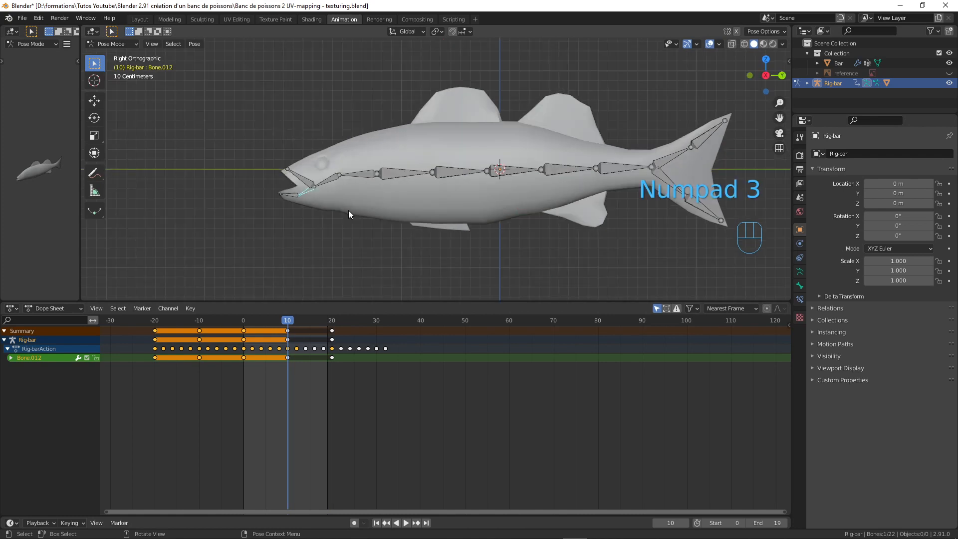
scroll(302, 224, up, 2)
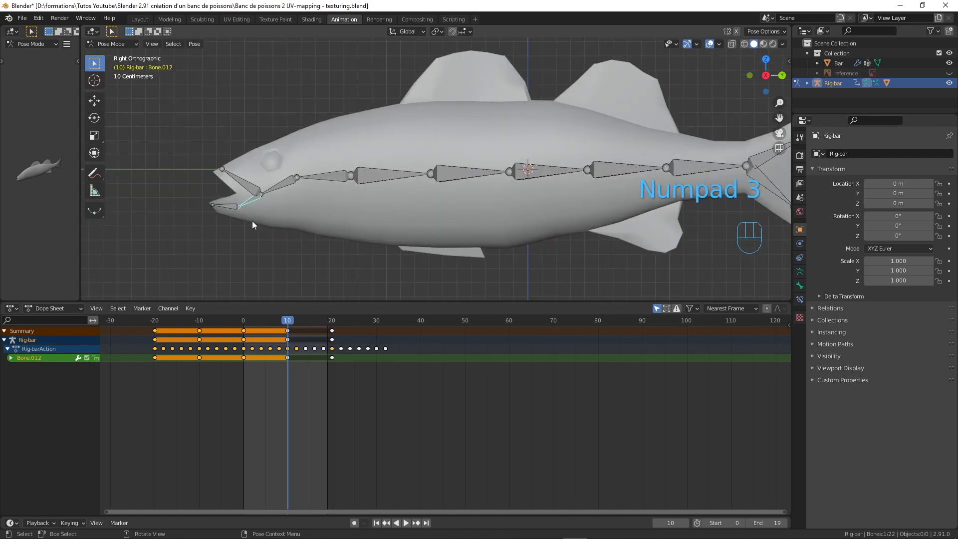
key(r)
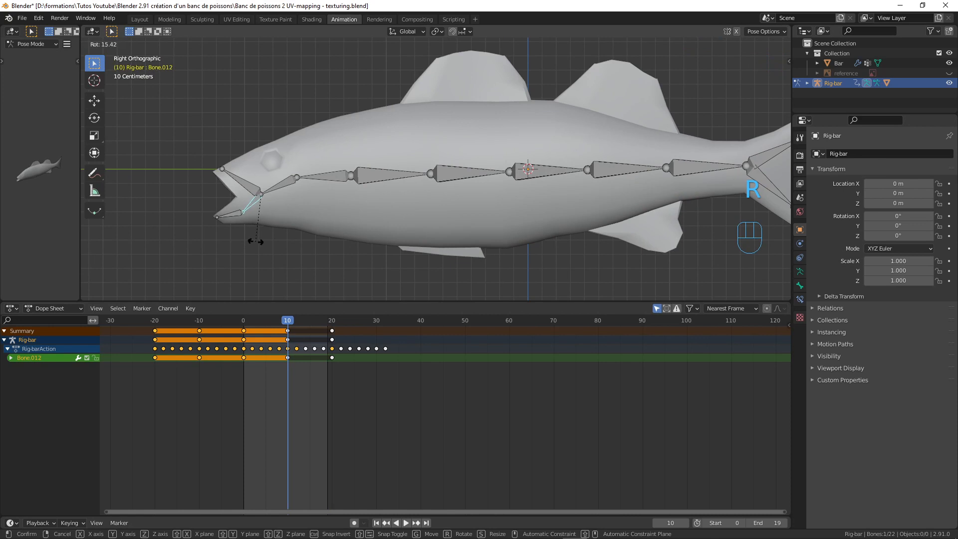
click(252, 239)
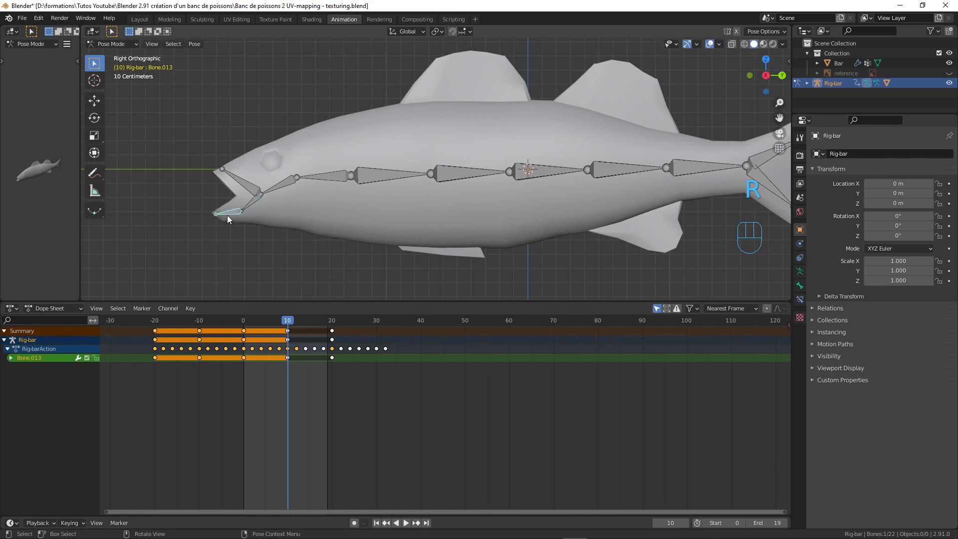
Step: Rotate the jaw-tip bone Bone.013 about 15° and insert a Rotation keyframe for both jaw bones at frame 10
key(r)
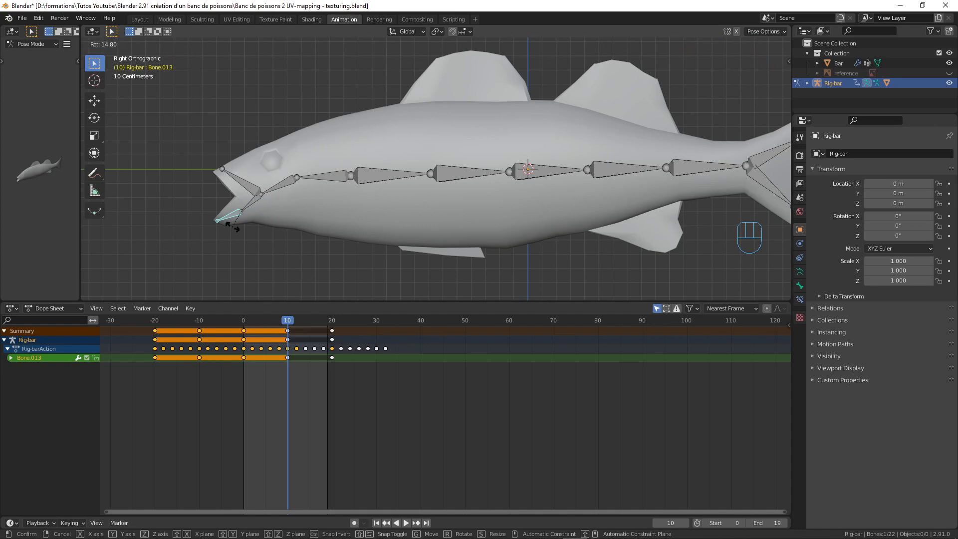
click(233, 225)
shift+click(254, 207)
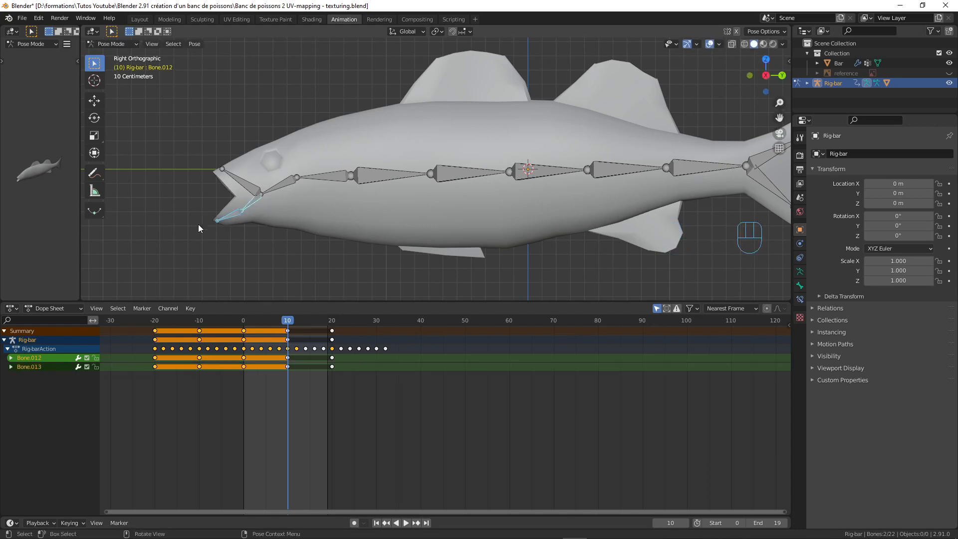
key(i)
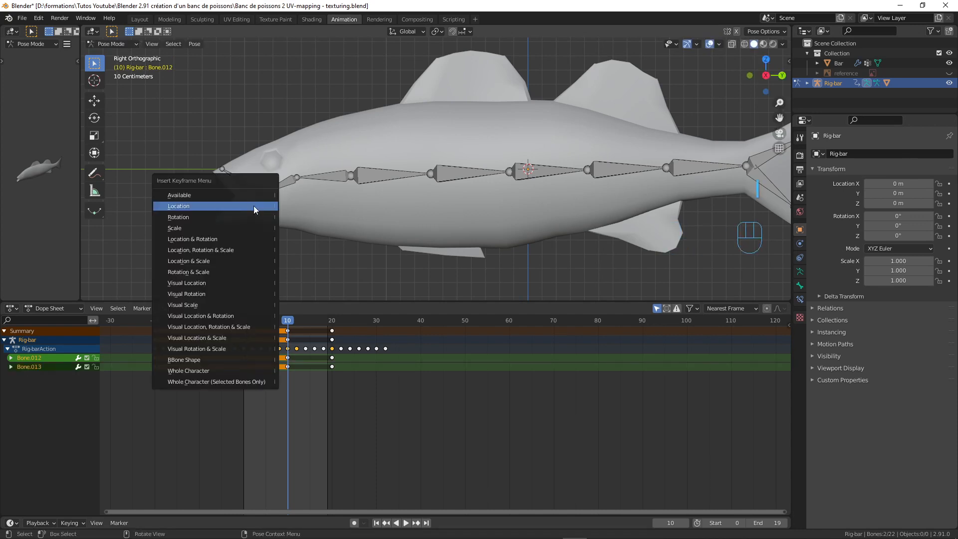
click(246, 219)
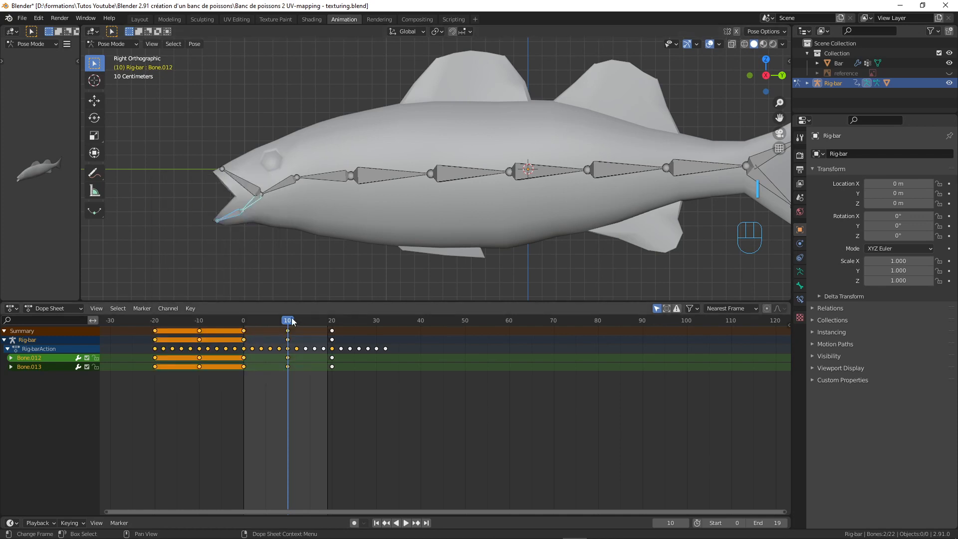
Step: Play back the animation in side view to check the mouth opening and closing
key(space)
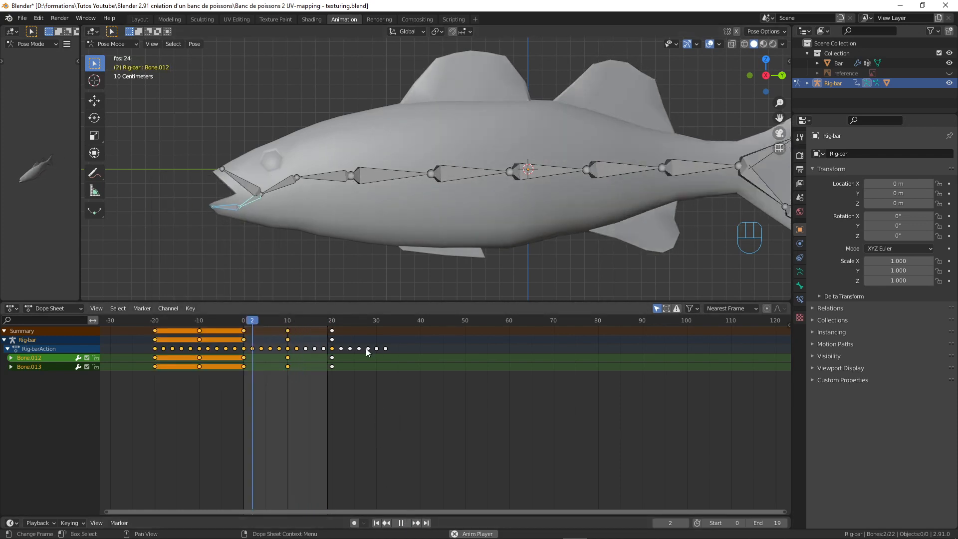
scroll(344, 174, down, 4)
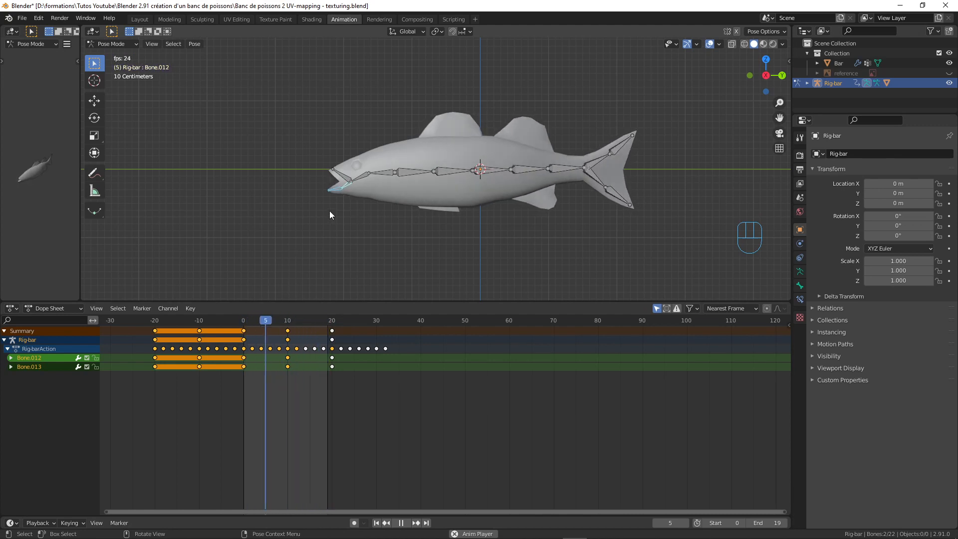
click(401, 523)
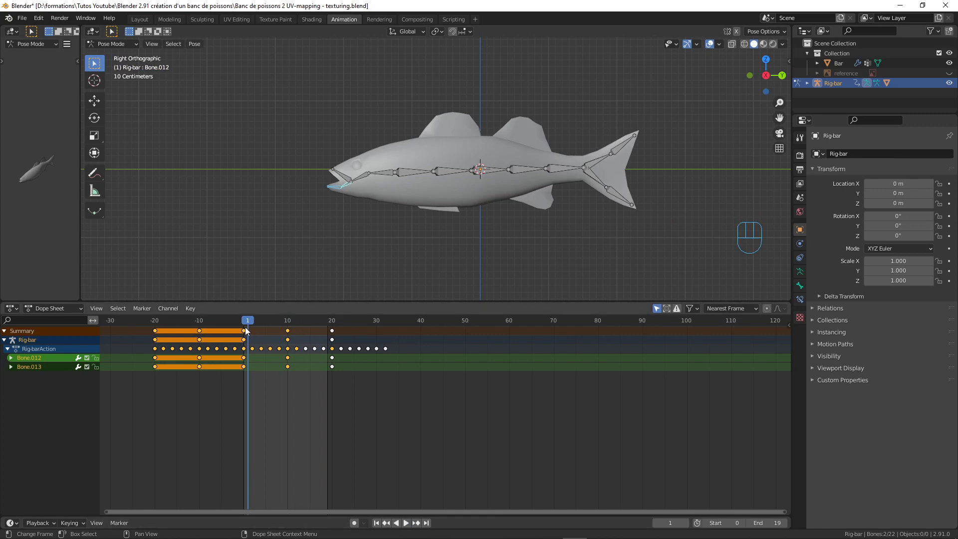
Step: At frame 0, raise the tete bone about 0.055 m along the global Z axis and insert a Location keyframe
click(244, 322)
click(384, 175)
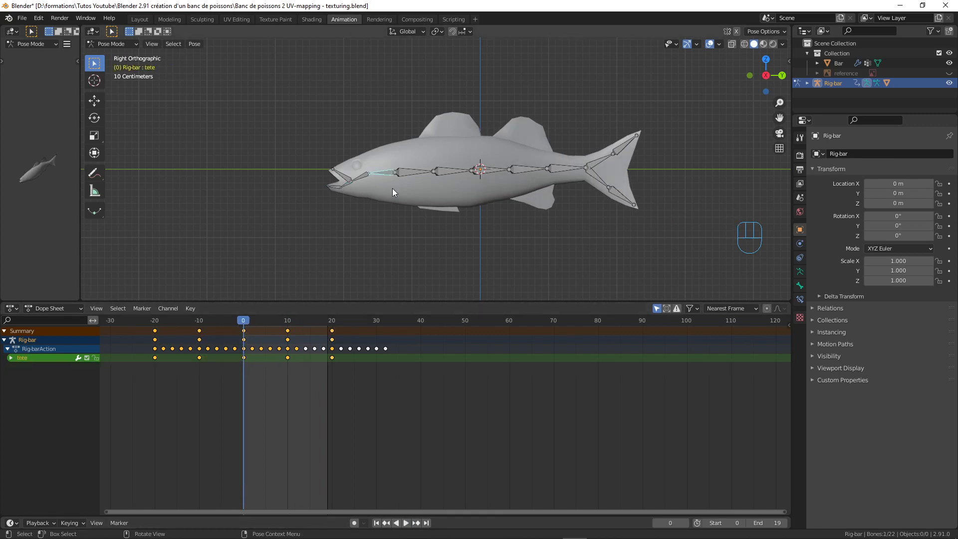
scroll(397, 196, up, 1)
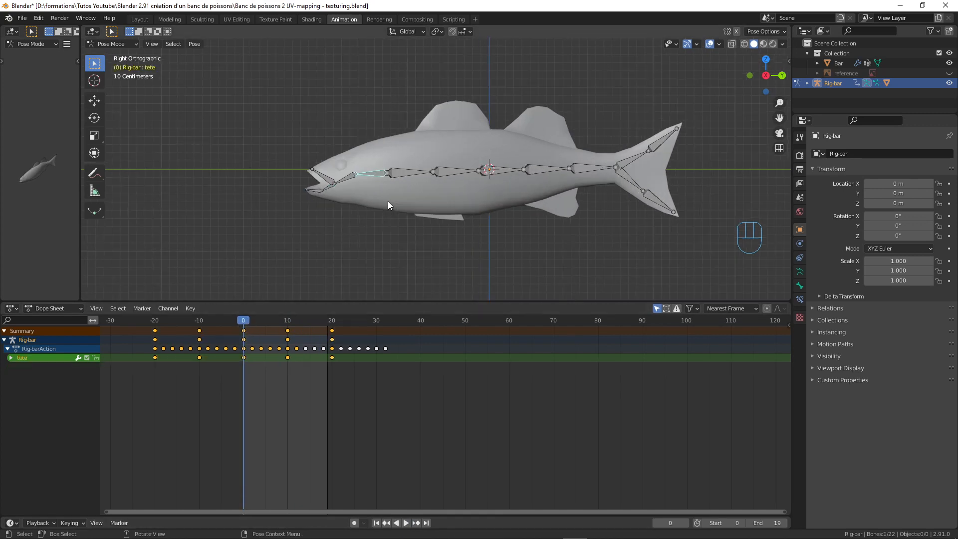
key(g)
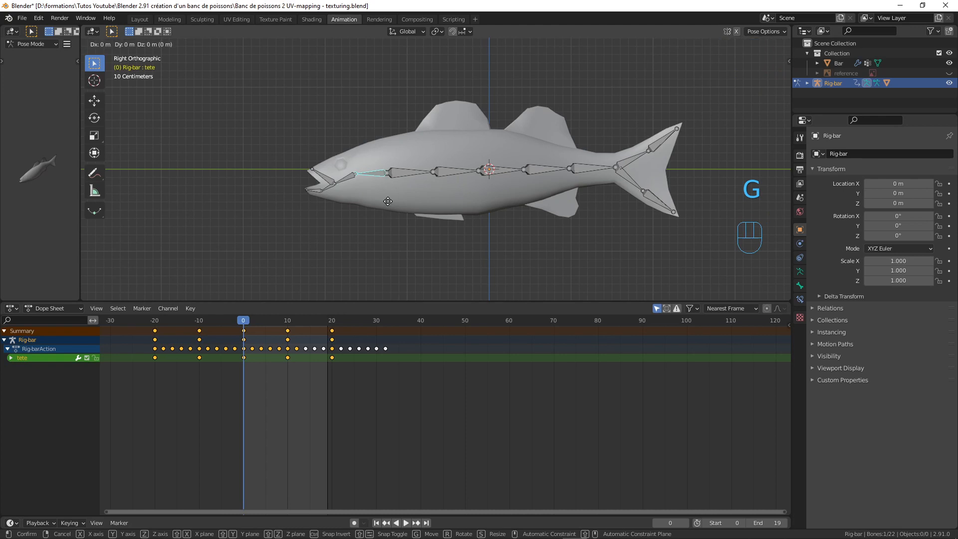
key(z)
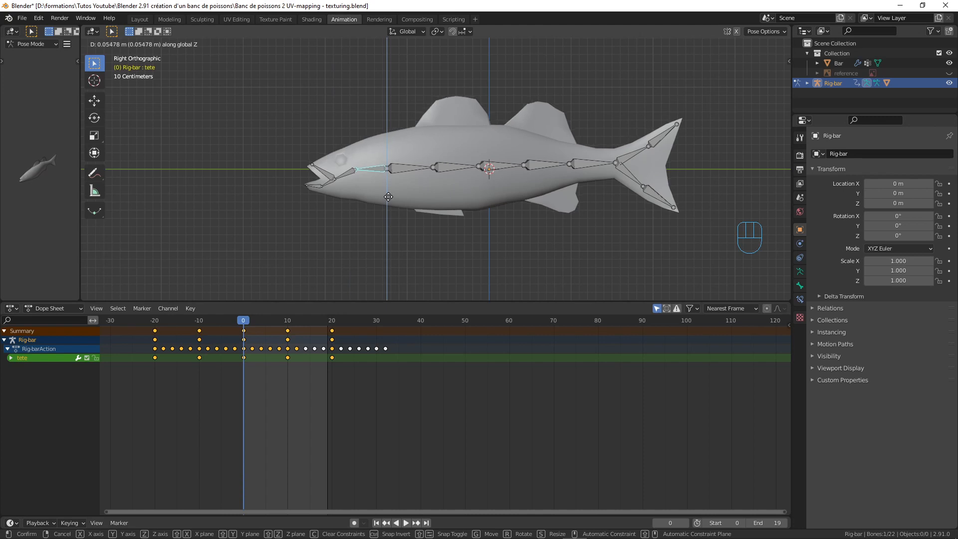
click(388, 196)
key(i)
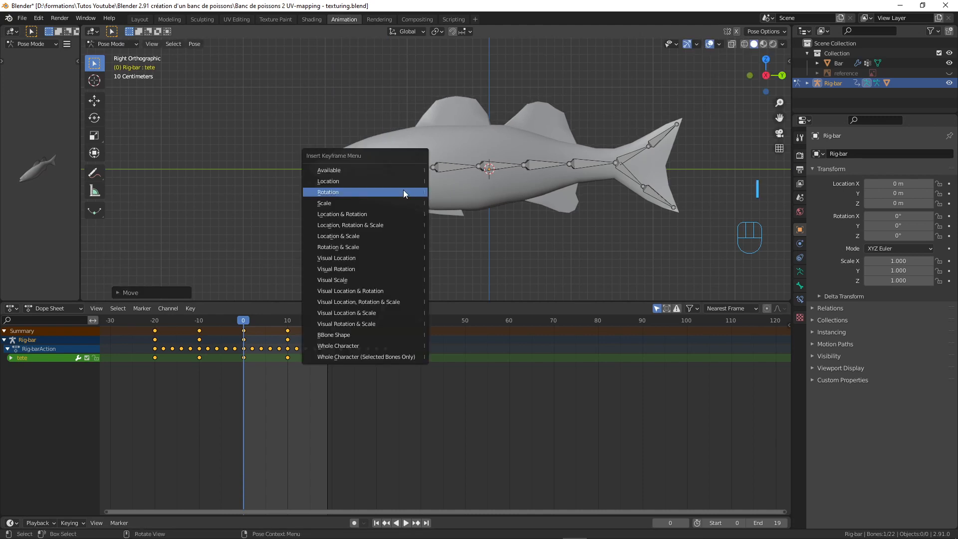
click(396, 181)
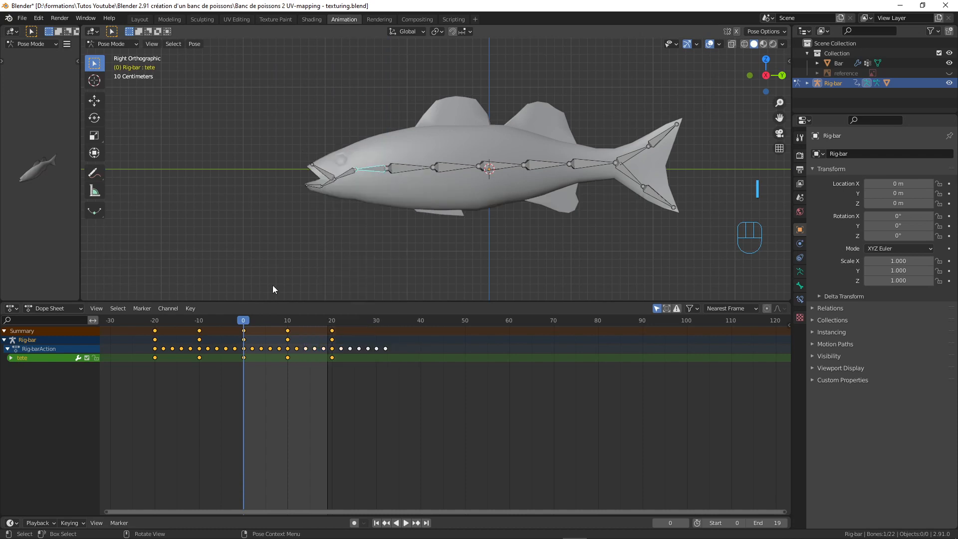
Step: Copy the tete bone's pose from frame 0, paste it at frame 20 and keyframe its location
mouse_move(245, 323)
mouse_down()
mouse_move(332, 323)
mouse_move(243, 323)
mouse_up()
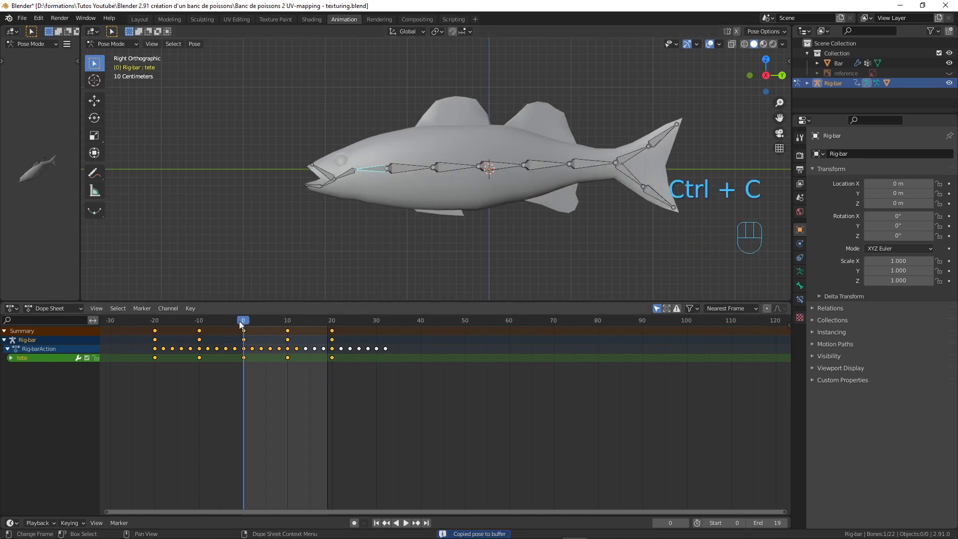
drag(239, 321, 332, 320)
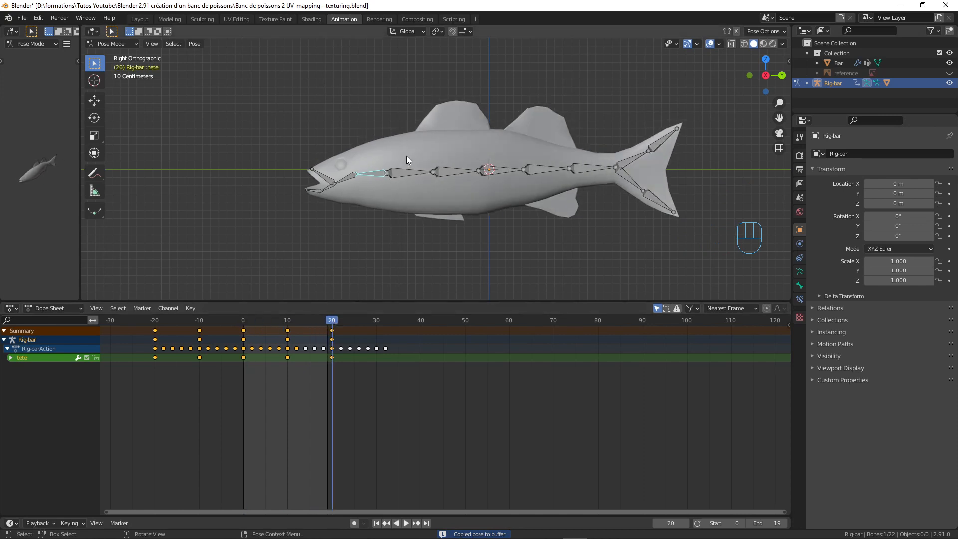
key(ctrl+v)
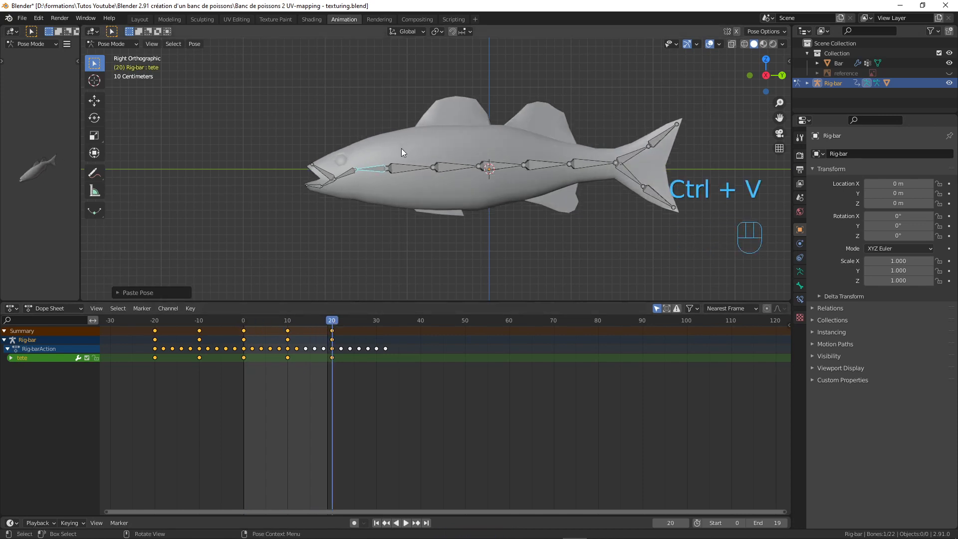
key(i)
click(401, 148)
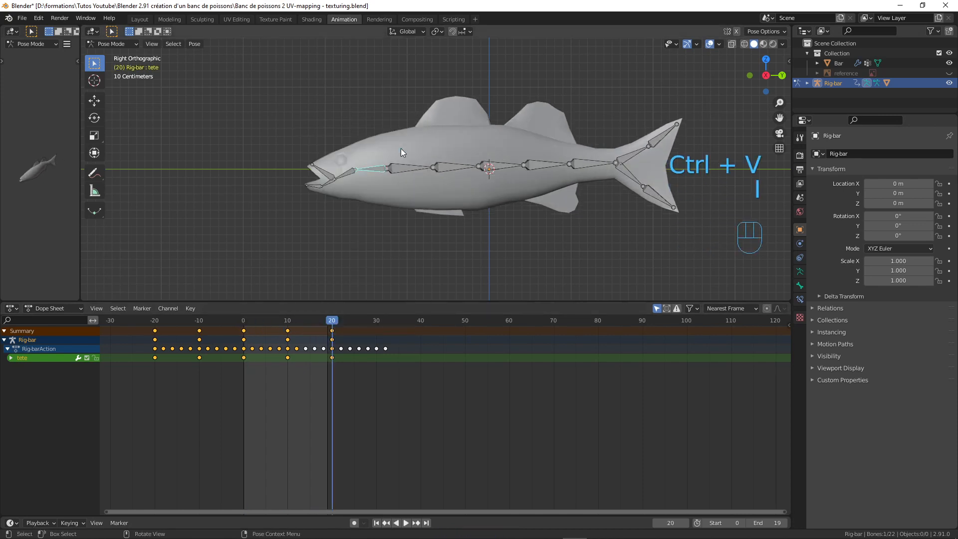
Step: Play the finished swimming loop and examine the fish's motion from several angles
click(406, 523)
scroll(408, 238, down, 5)
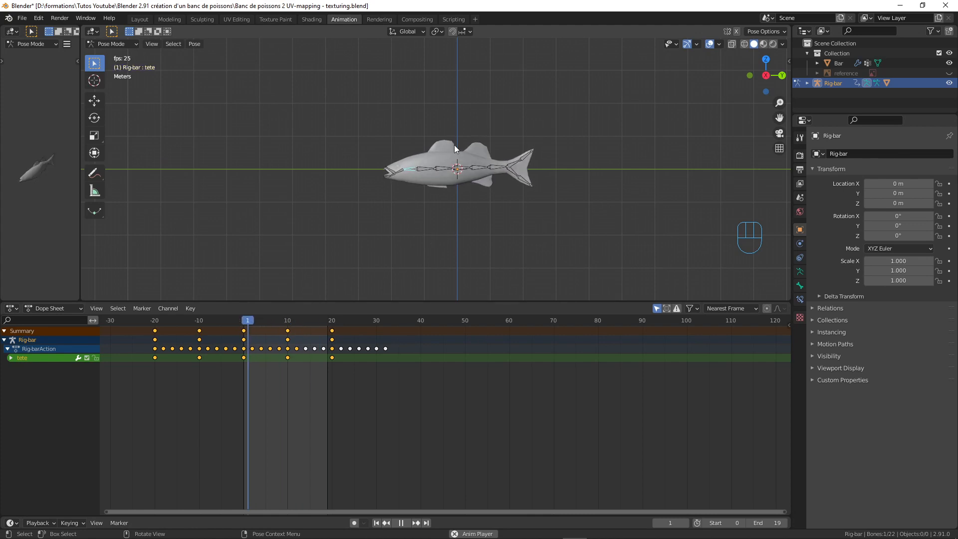
middle_drag(366, 222, 507, 244)
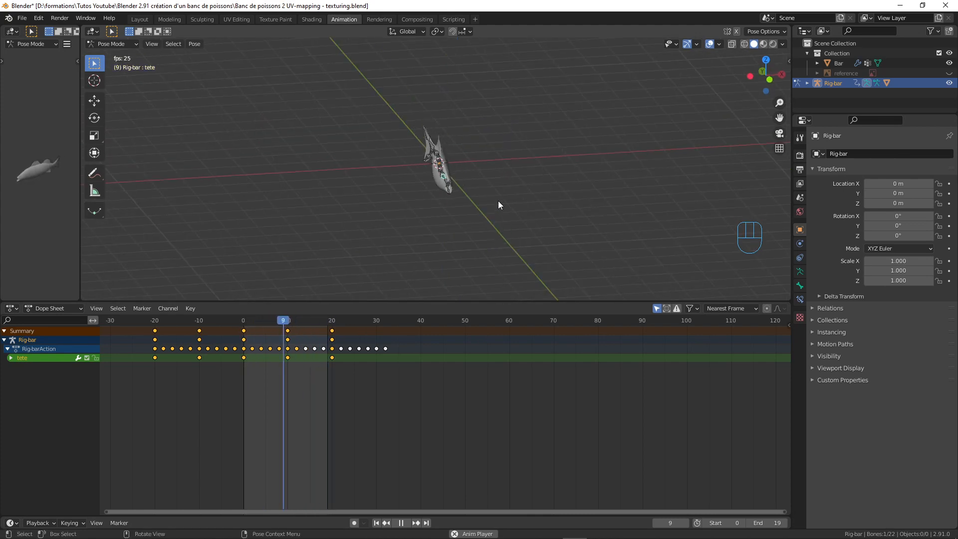
middle_drag(499, 200, 428, 196)
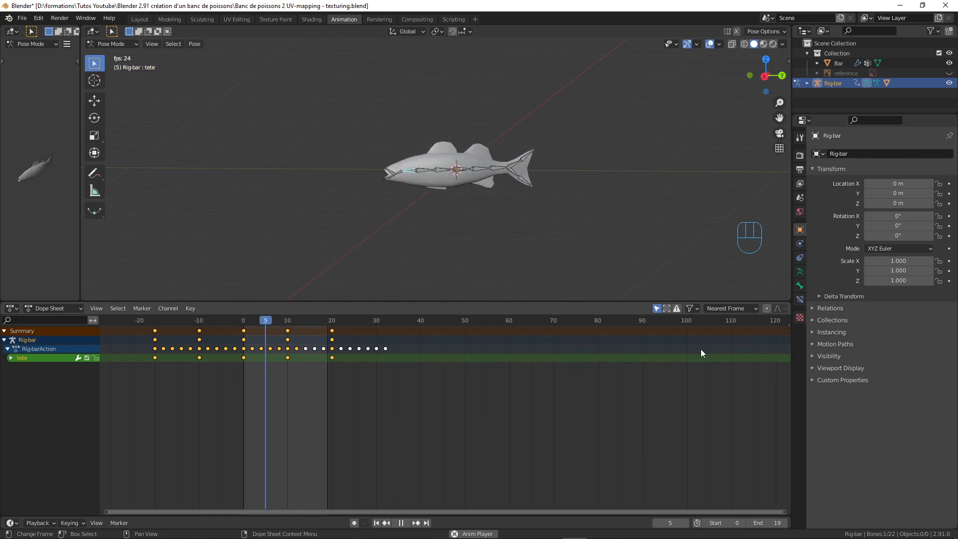
Step: Extend the animation's end frame to 500, watch the playback beyond the keyed cycle, and stop it
click(768, 523)
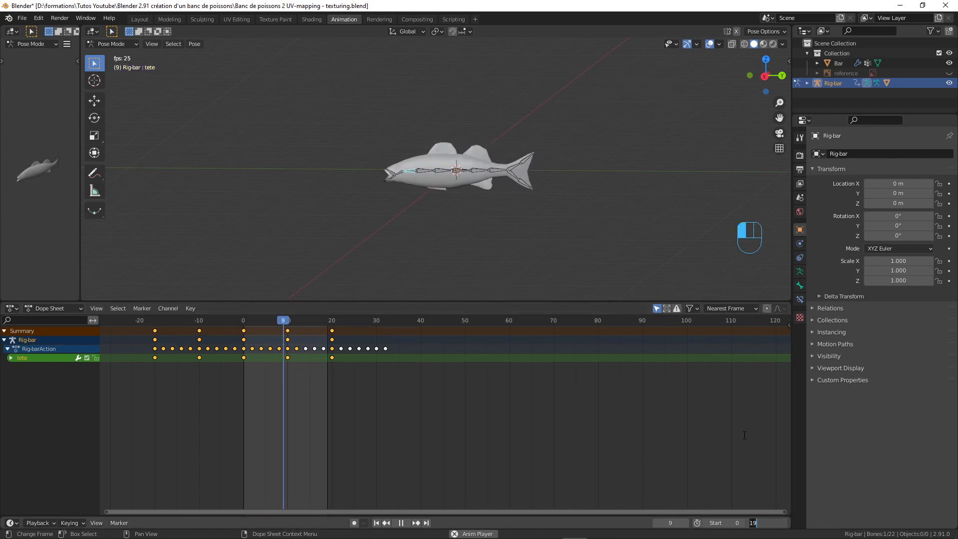
text(500)
click(736, 429)
scroll(517, 436, down, 3)
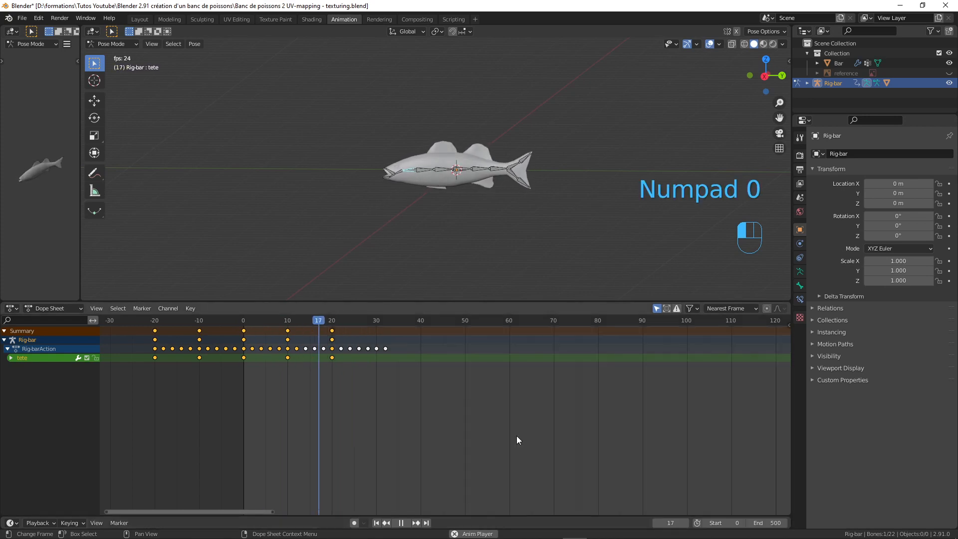
middle_drag(469, 214, 514, 238)
middle_drag(393, 220, 351, 238)
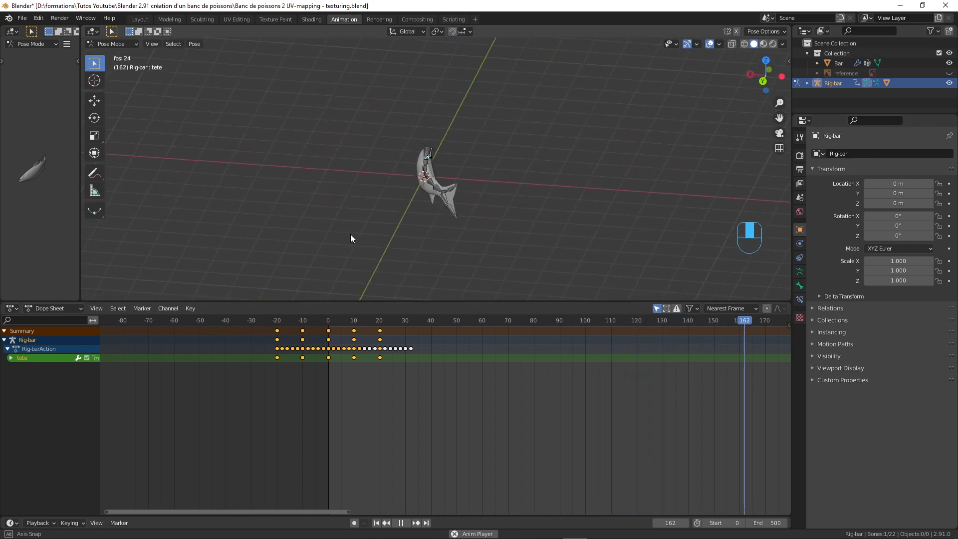
click(401, 523)
Step: With all bones selected, duplicate their keyframes from frame 0 to 20 and offset the copies by 20 frames
middle_drag(447, 222, 505, 218)
scroll(484, 201, up, 4)
key(a)
key(a)
key(a)
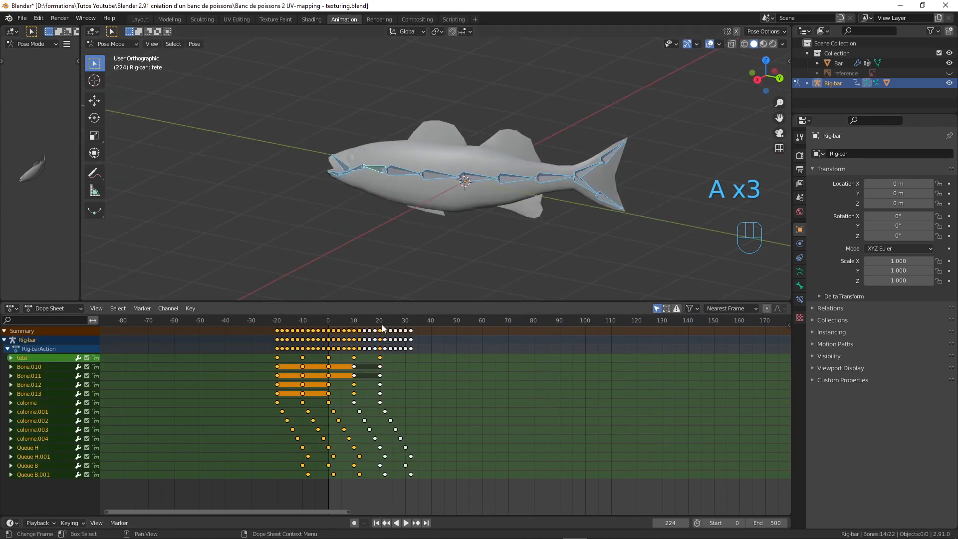
click(328, 332)
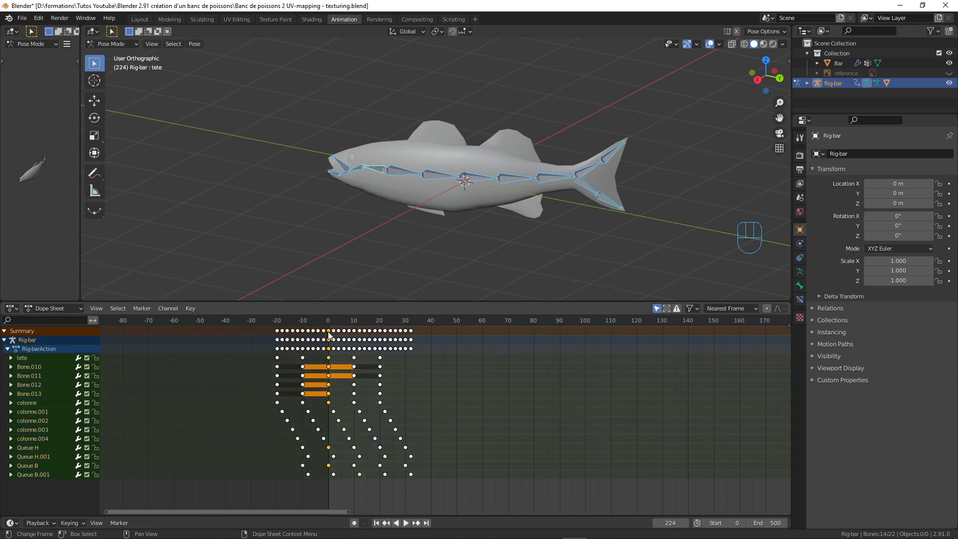
scroll(324, 333, up, 2)
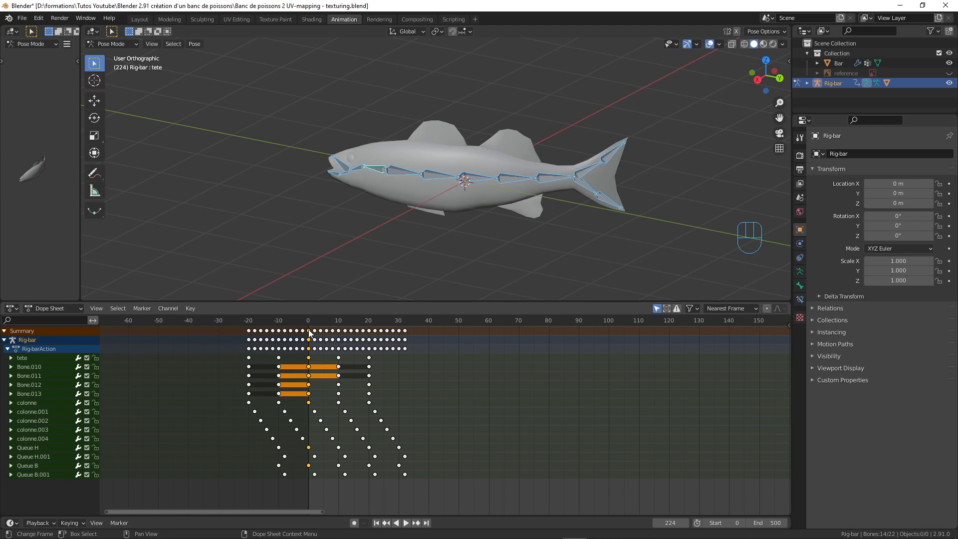
key(b)
drag(308, 329, 371, 336)
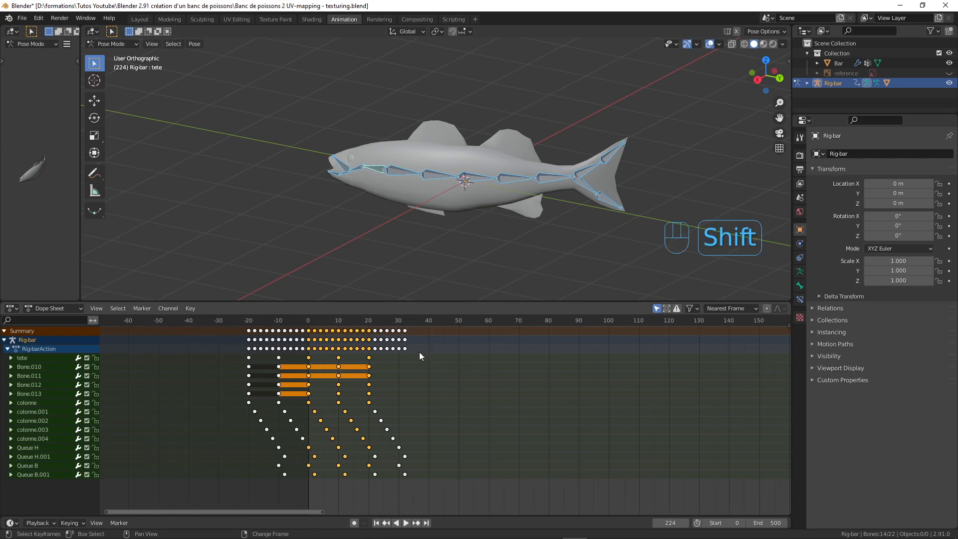
key(shift+d)
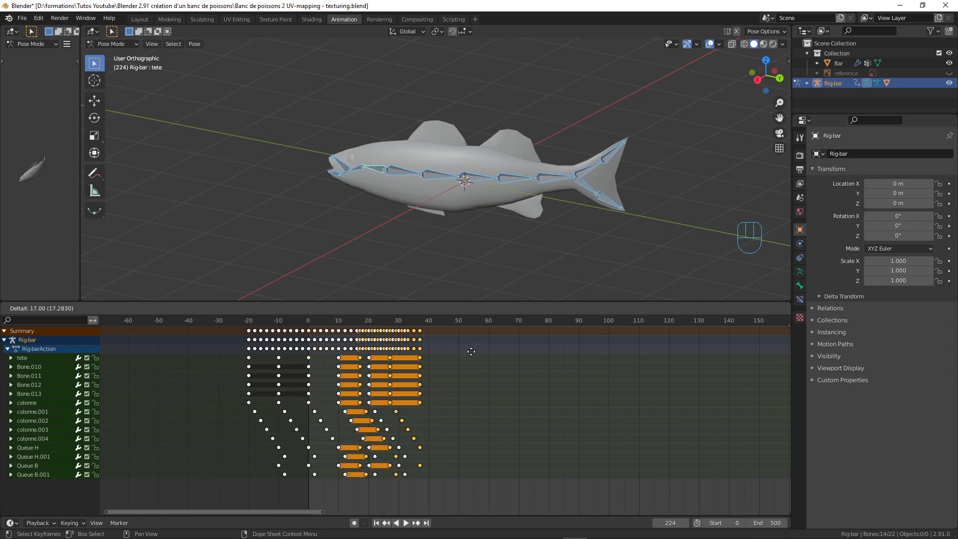
text(20)
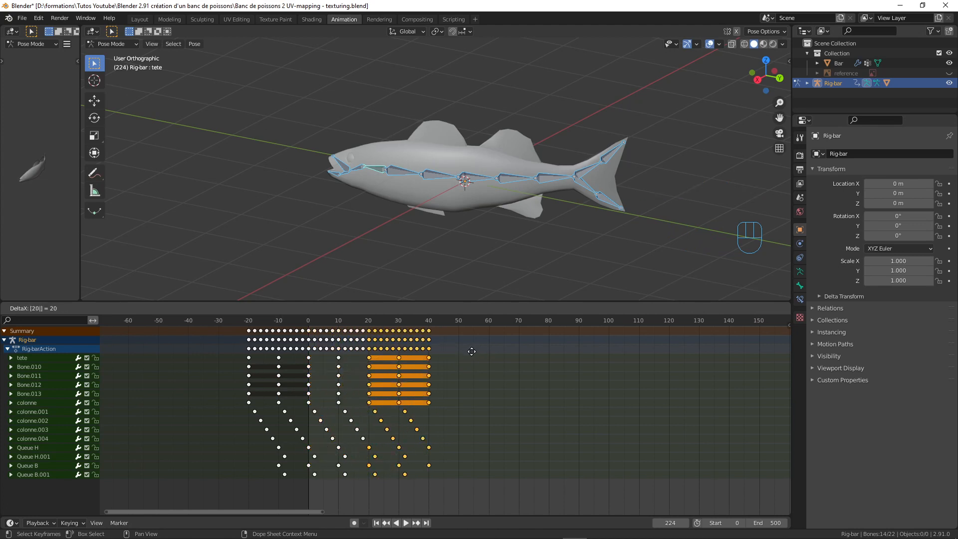
key(Return)
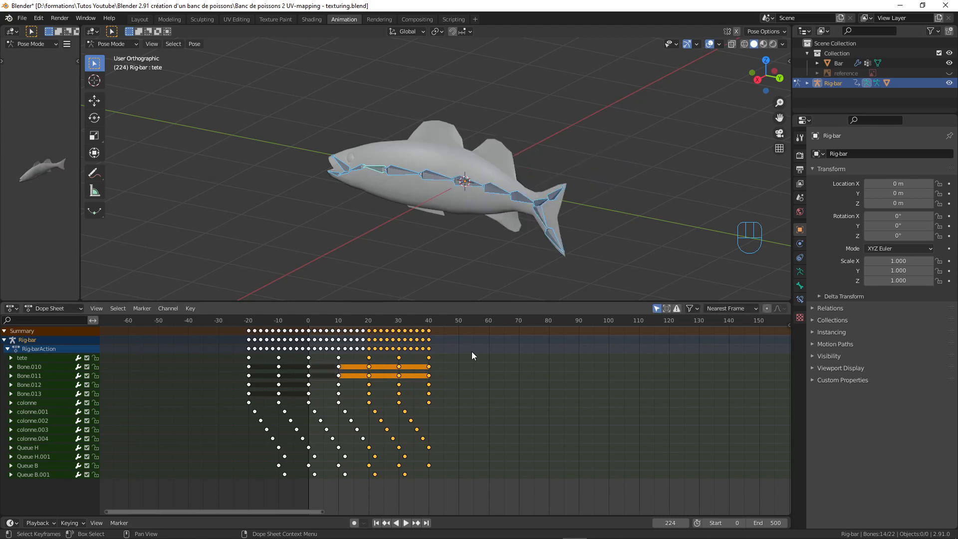
Step: Repeat the 20-frame keyframe duplication until the swimming cycle extends past frame 500, to about frame 580
key(shift+r)
key(shift+r)
key(shift+r)
key(shift+r)
key(shift+r)
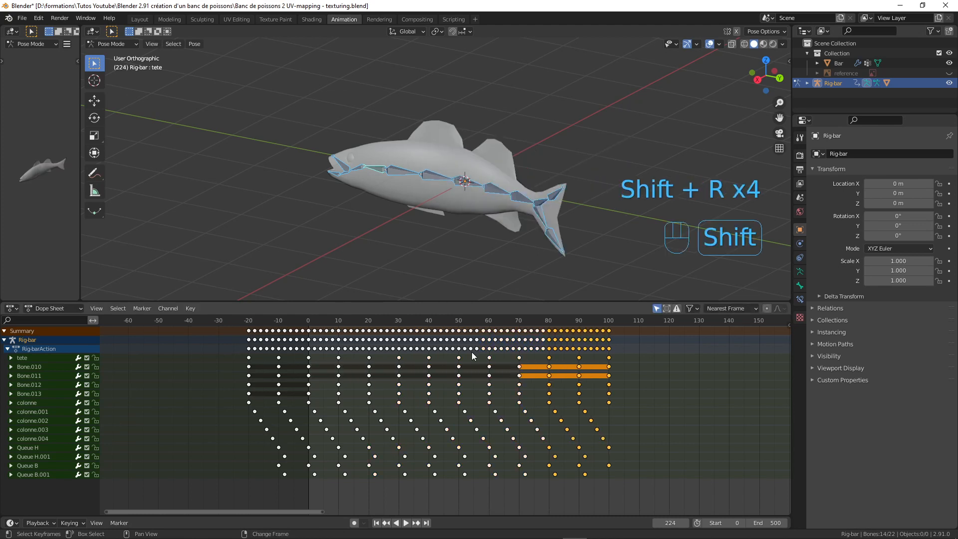
key(shift+r)
key(shift+r)
key(shift+r)
key(shift+r)
key(shift+r)
scroll(481, 393, down, 5)
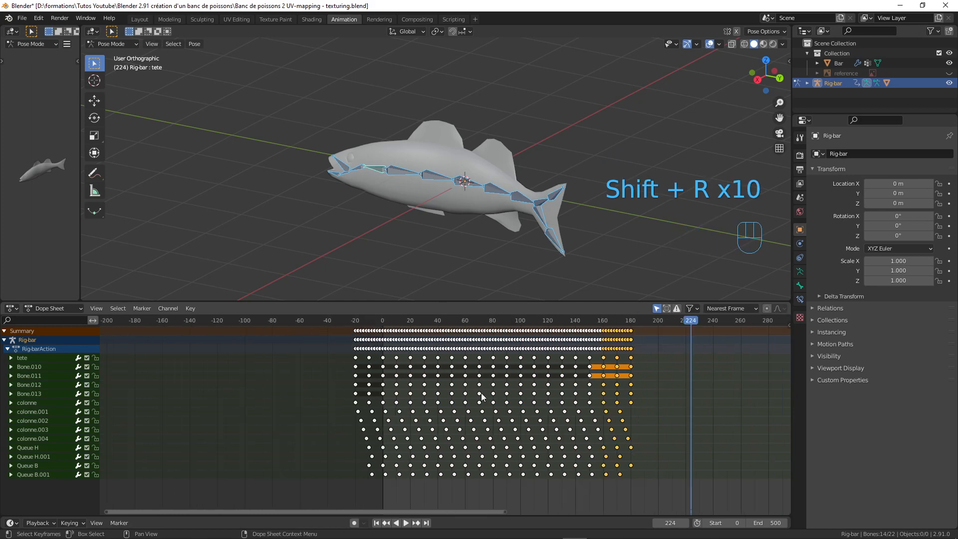
scroll(619, 373, down, 3)
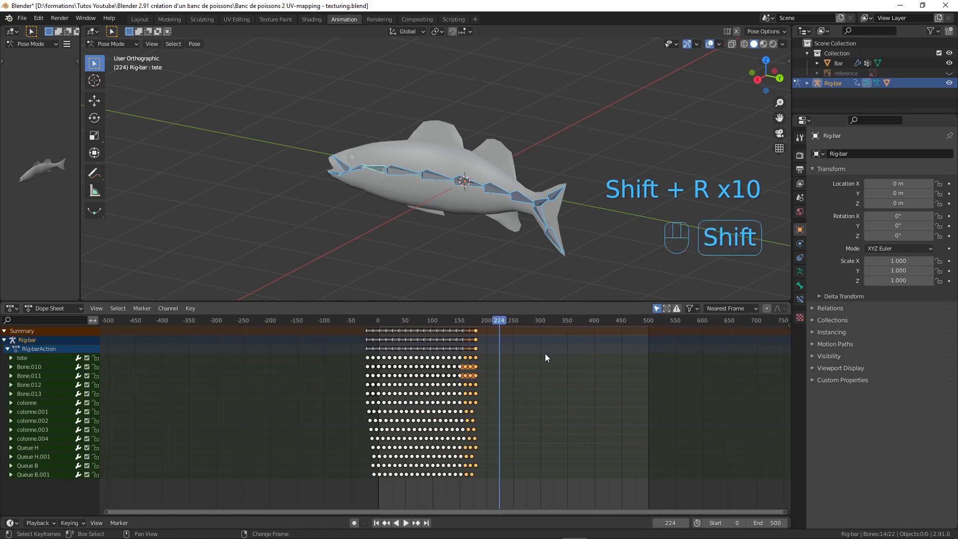
key(shift+r)
key(shift+r)
key(shift+r)
key(shift+r)
key(shift+r)
key(shift+r)
key(shift+r)
key(shift+r)
key(shift+r)
key(shift+r)
key(shift+r)
key(shift+r)
key(shift+r)
key(shift+r)
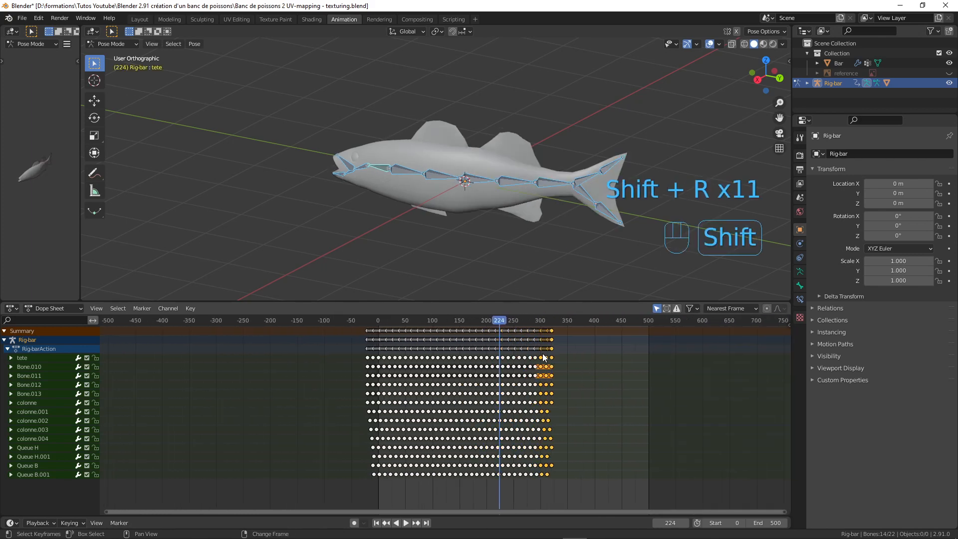
key(shift+r)
key(shift+r)
key(shift+r)
key(shift+r)
key(shift+r)
key(shift+r)
key(shift+r)
key(shift+r)
key(shift+r)
key(shift+r)
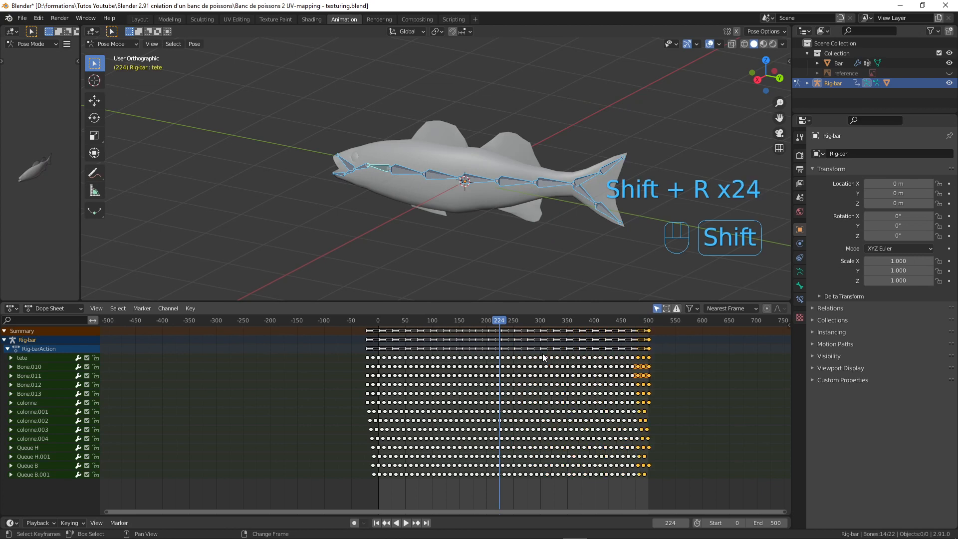
key(shift+r)
key(shift+r)
key(shift+r)
key(shift+r)
key(shift+r)
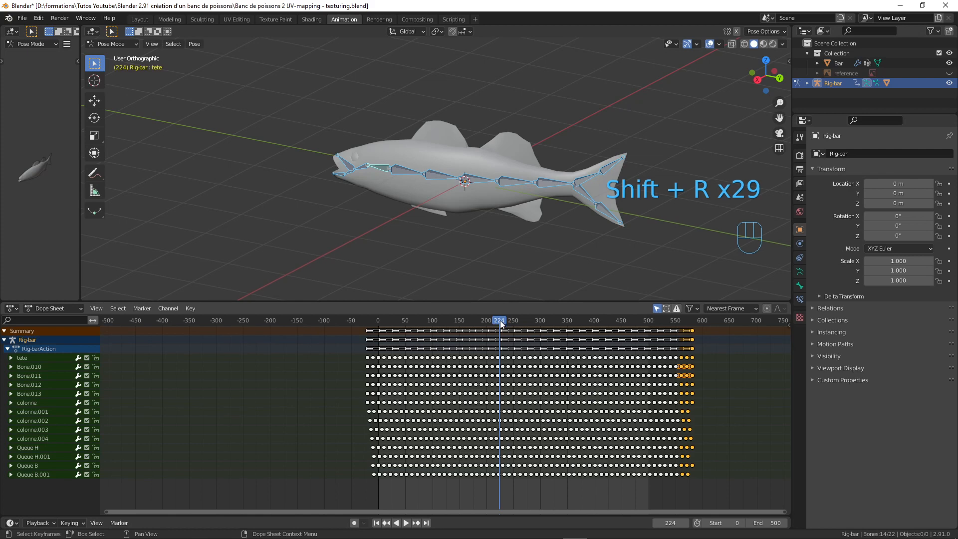
Step: Play the extended animation from near frame 20 and examine the fish's swimming from another angle
drag(501, 322, 388, 326)
click(401, 522)
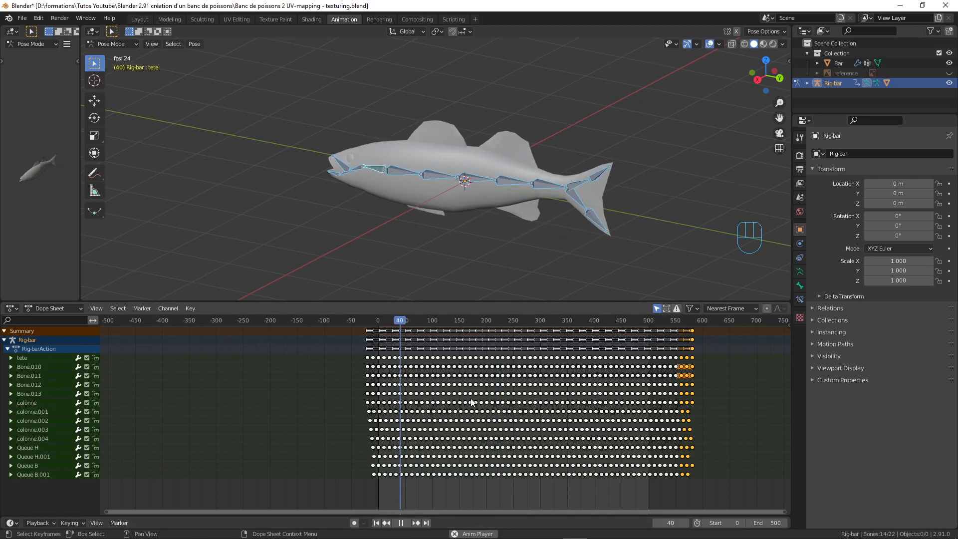
middle_drag(519, 235, 396, 268)
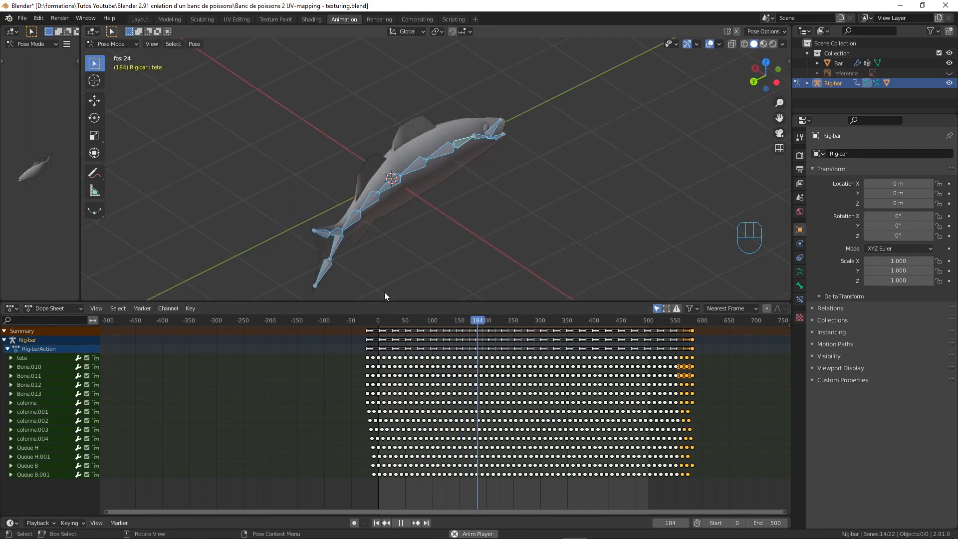
key(space)
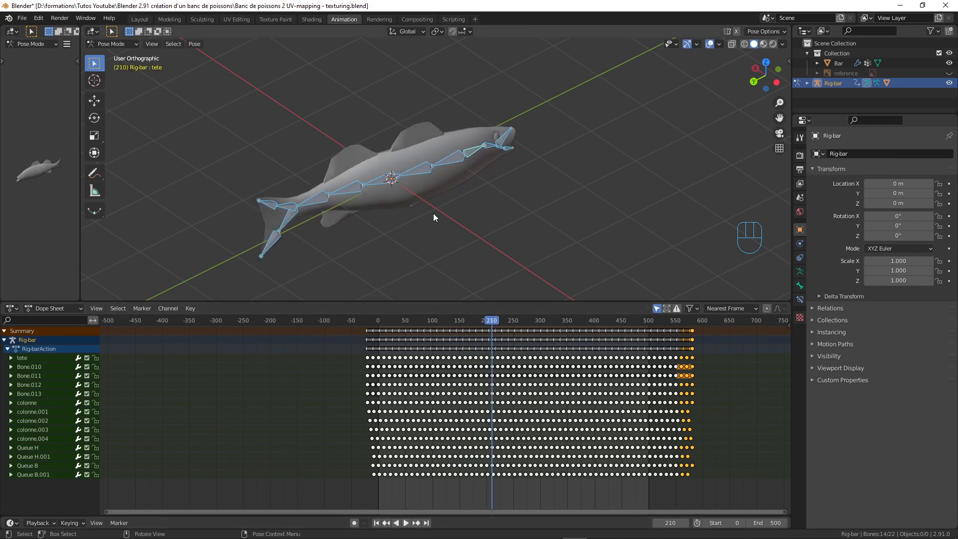
Step: Switch the fish rig from Pose Mode to Object Mode
click(124, 43)
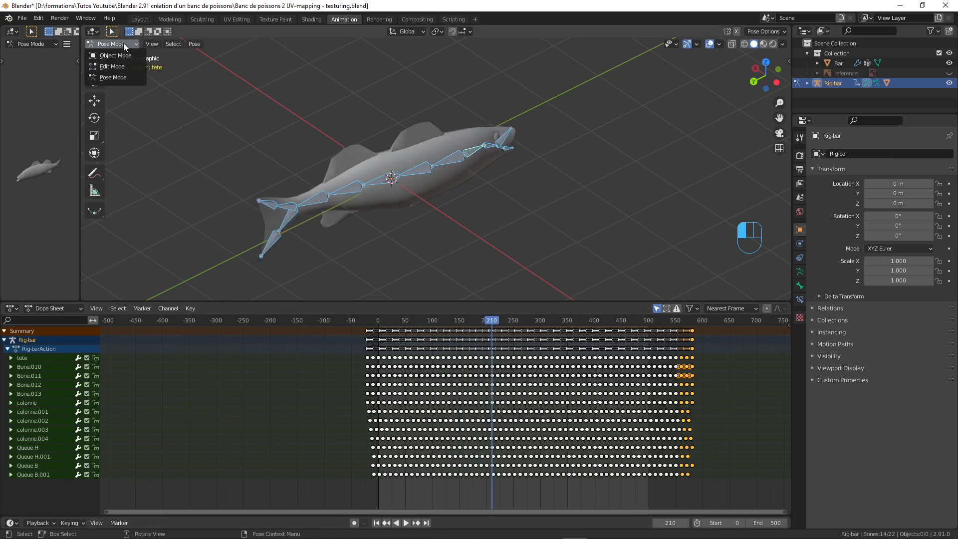
click(126, 56)
middle_drag(441, 241, 445, 160)
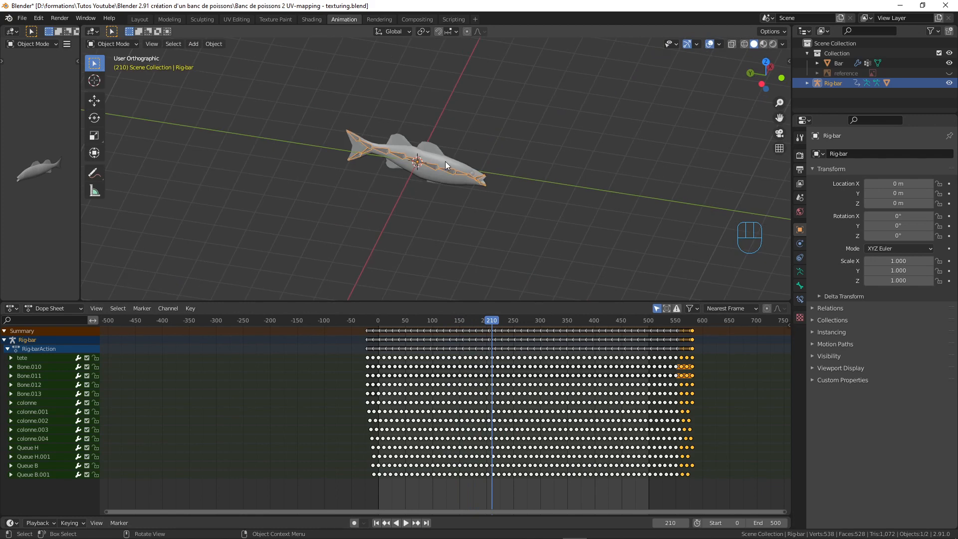
click(445, 160)
middle_drag(460, 263, 519, 178)
click(457, 176)
scroll(458, 199, up, 3)
scroll(454, 201, down, 3)
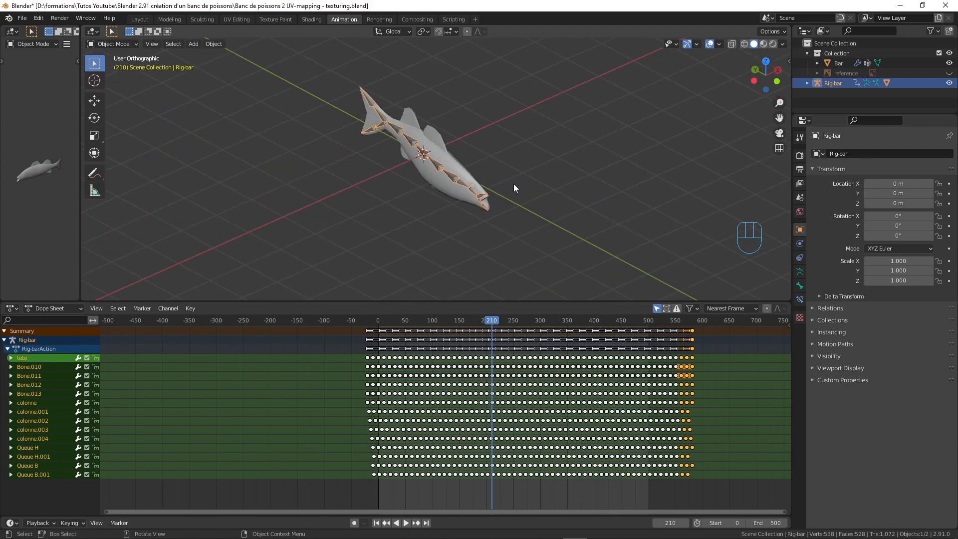
Step: Select the Bar mesh together with the Rig-bar armature, duplicate them and move the copy about -2.17 m along the global X axis
mouse_move(513, 183)
middle_down()
mouse_move(492, 188)
mouse_move(532, 151)
mouse_move(519, 167)
middle_up()
click(508, 179)
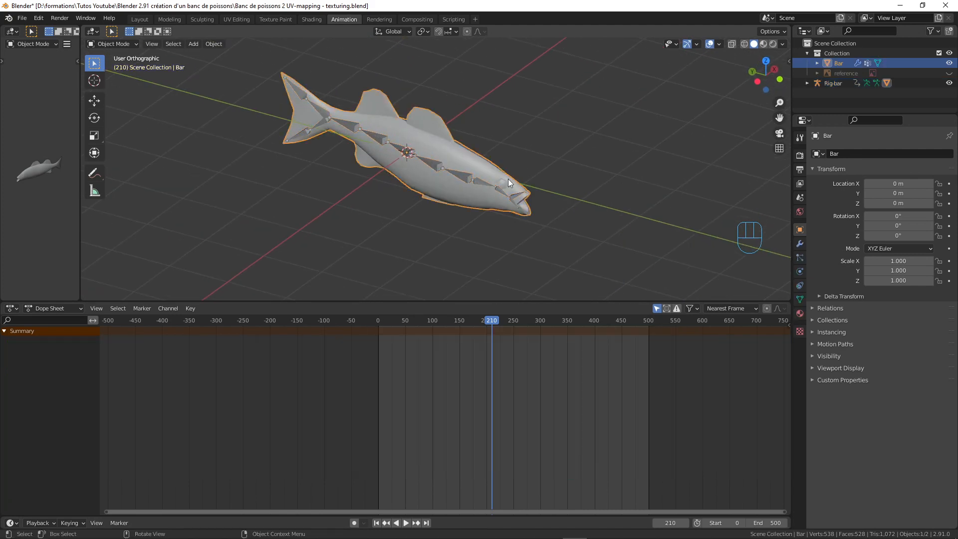
shift+click(431, 161)
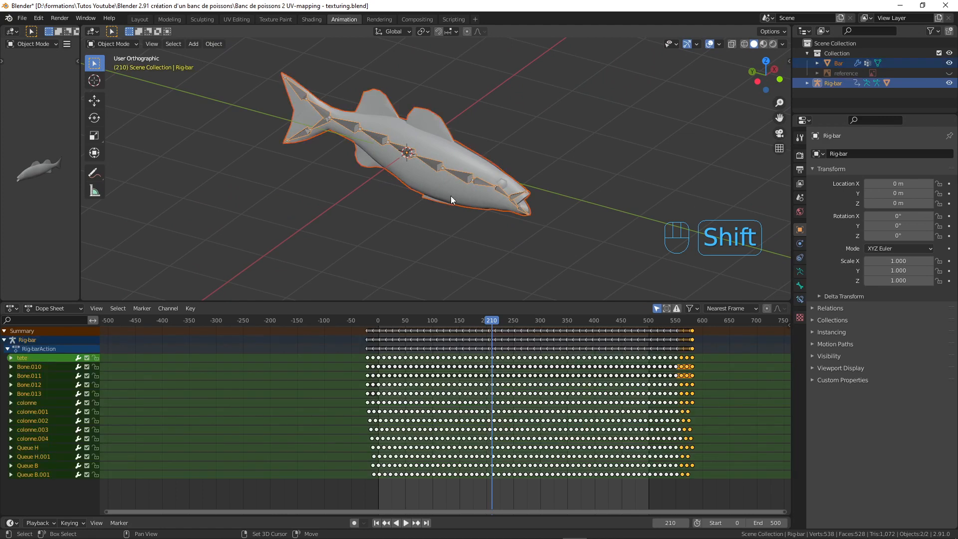
middle_drag(443, 122, 448, 183)
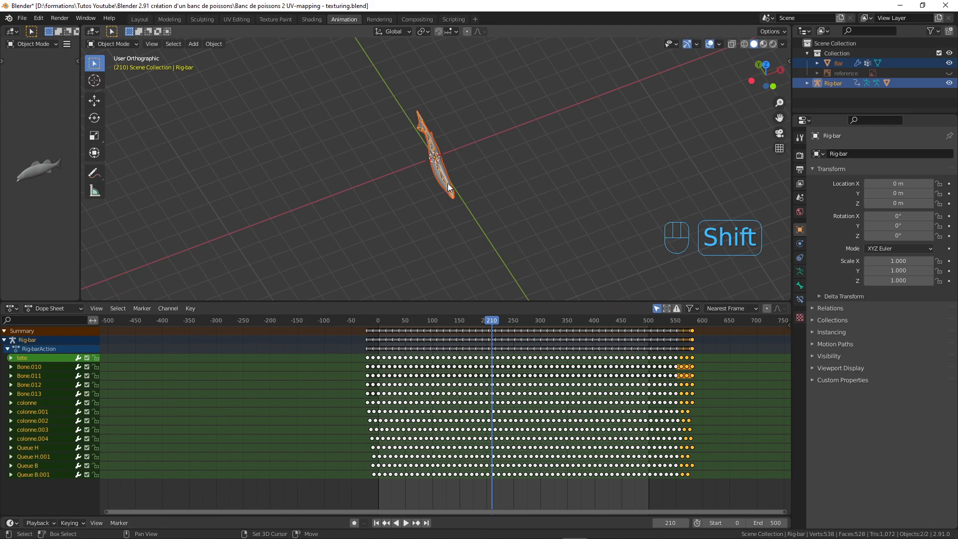
key(shift+d)
key(x)
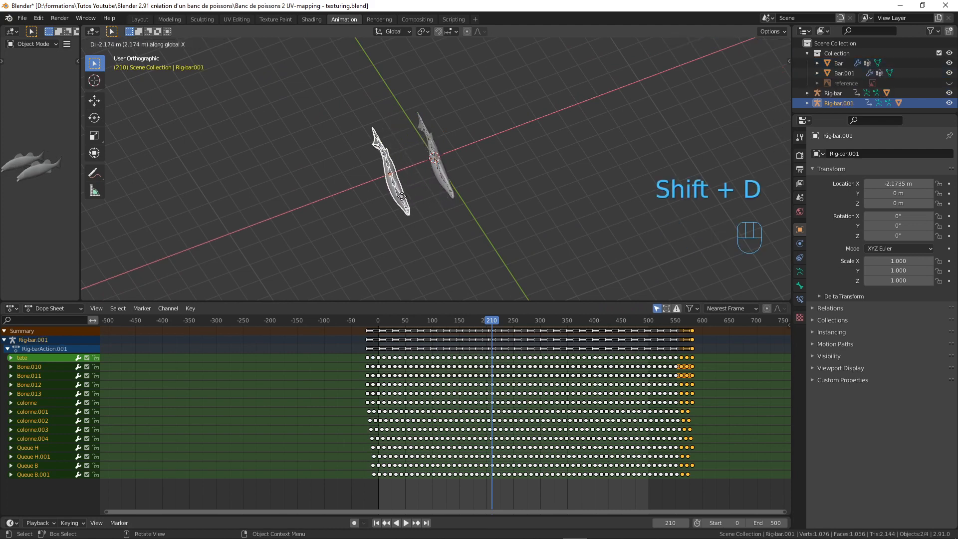
click(402, 196)
Step: Duplicate the fish and its rig twice more along the global X axis, placing the copies at about X -4.45 m and -6.70 m
key(shift+d)
key(x)
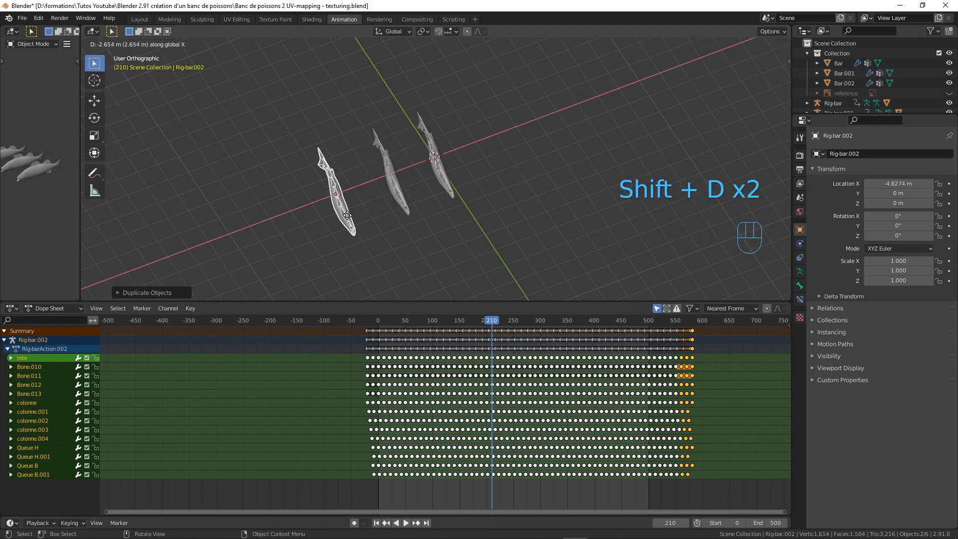
click(370, 212)
key(shift+d)
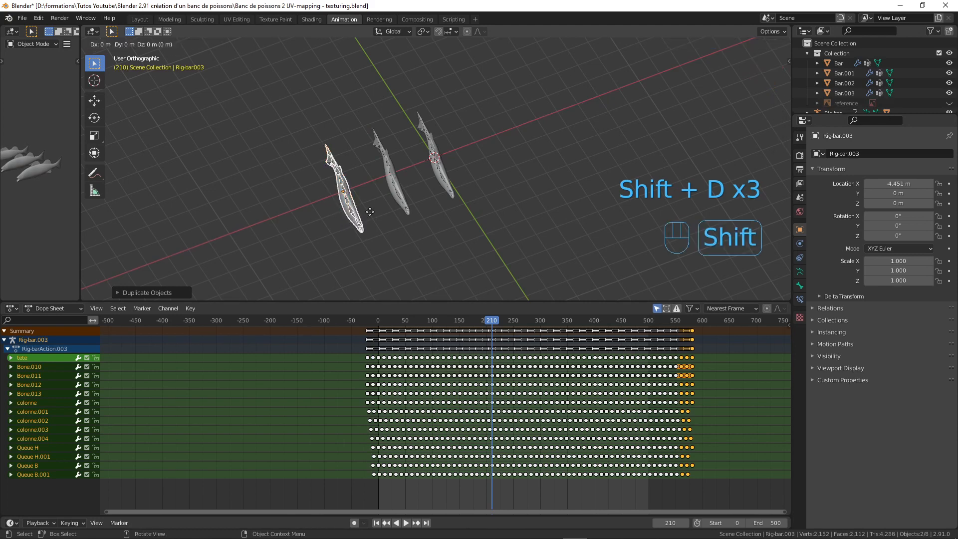
key(x)
click(323, 224)
Step: Select the first duplicated fish's armature, Rig-bar.001, and show its animation in the Action Editor
middle_drag(448, 247, 383, 250)
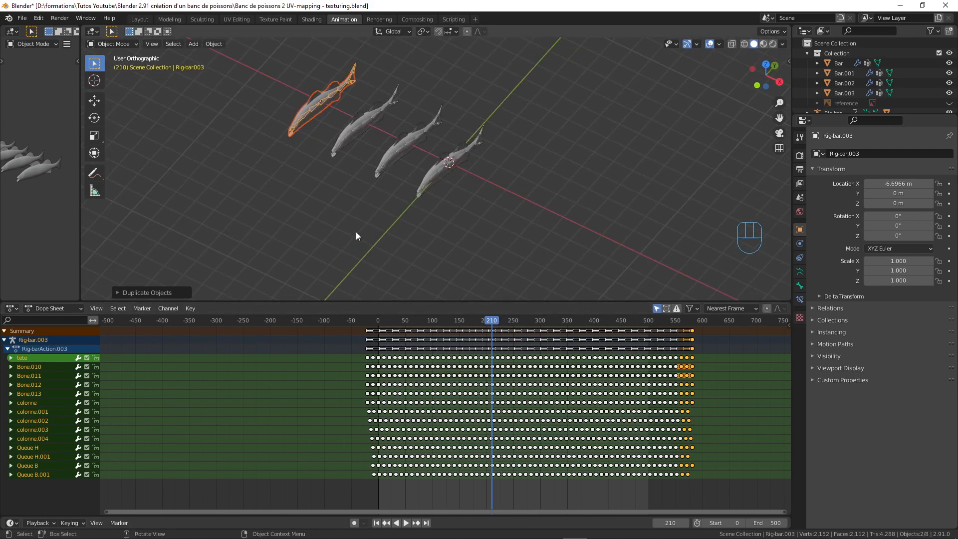
scroll(402, 166, up, 2)
click(389, 139)
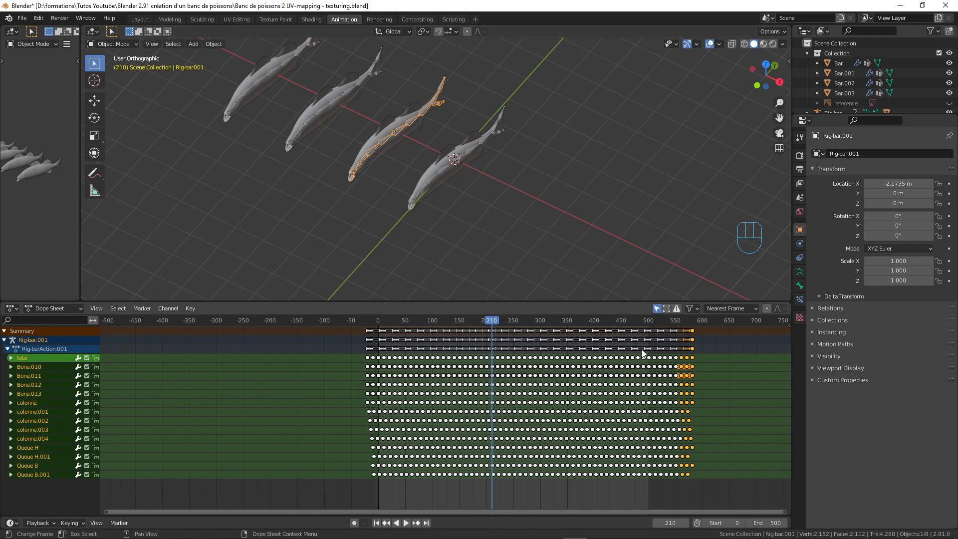
click(72, 308)
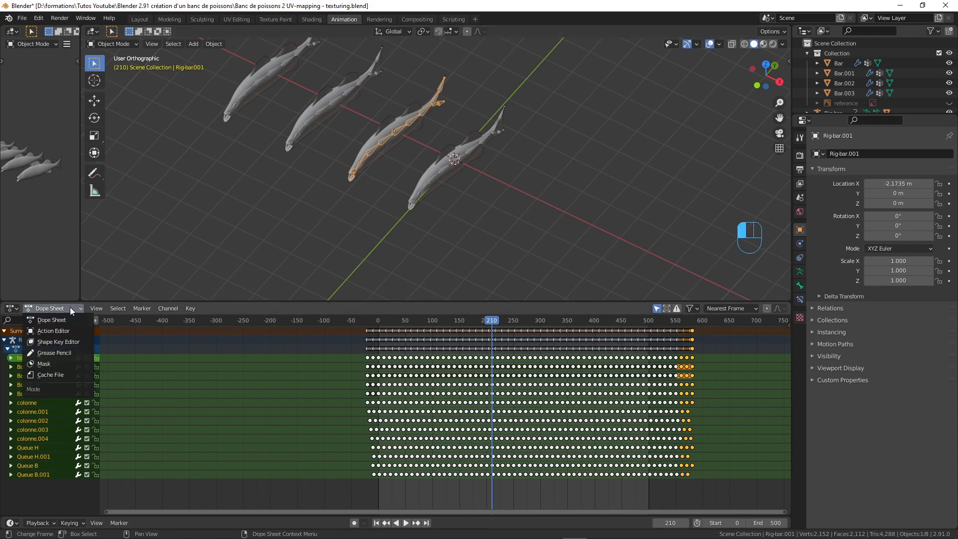
click(67, 332)
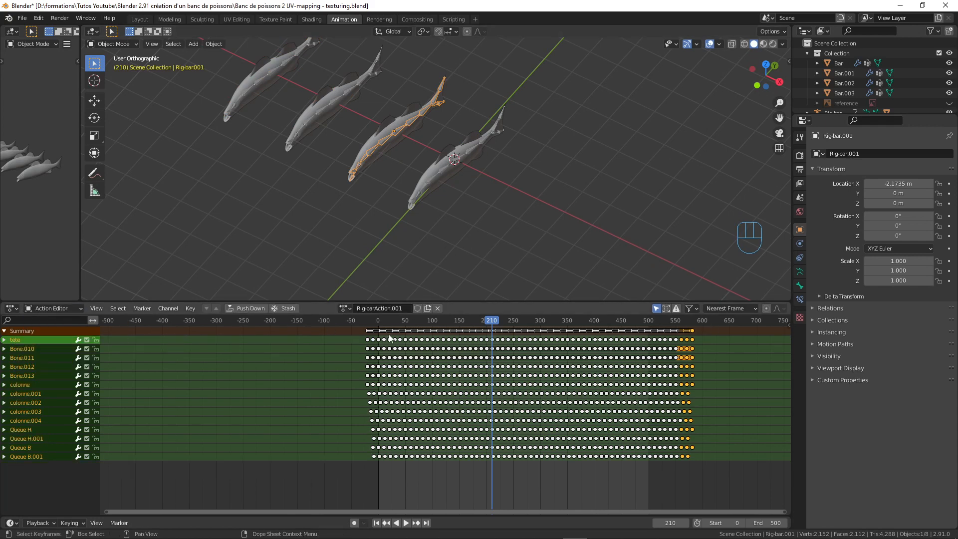
Step: Compare the actions assigned to the Rig-bar, Rig-bar.001 and Rig-bar.002 armatures
click(460, 156)
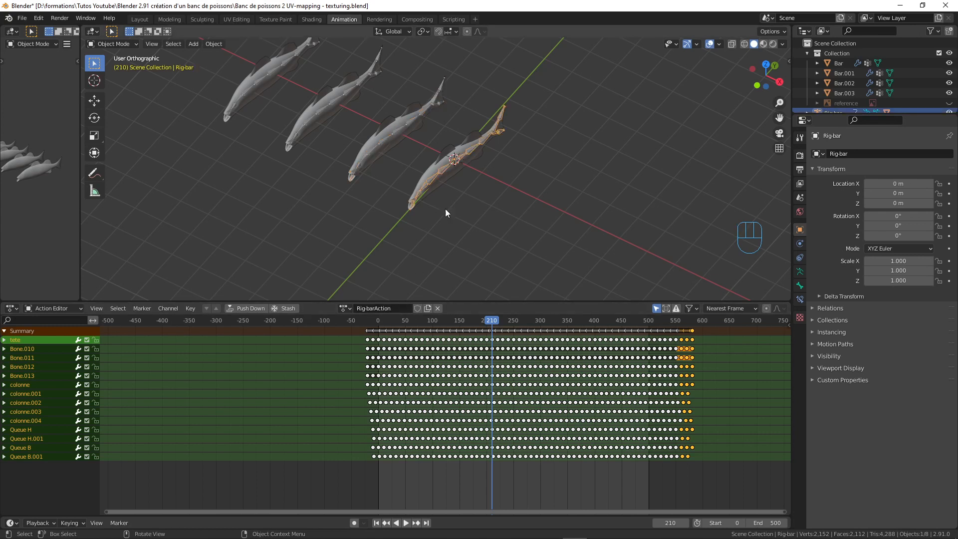
click(387, 138)
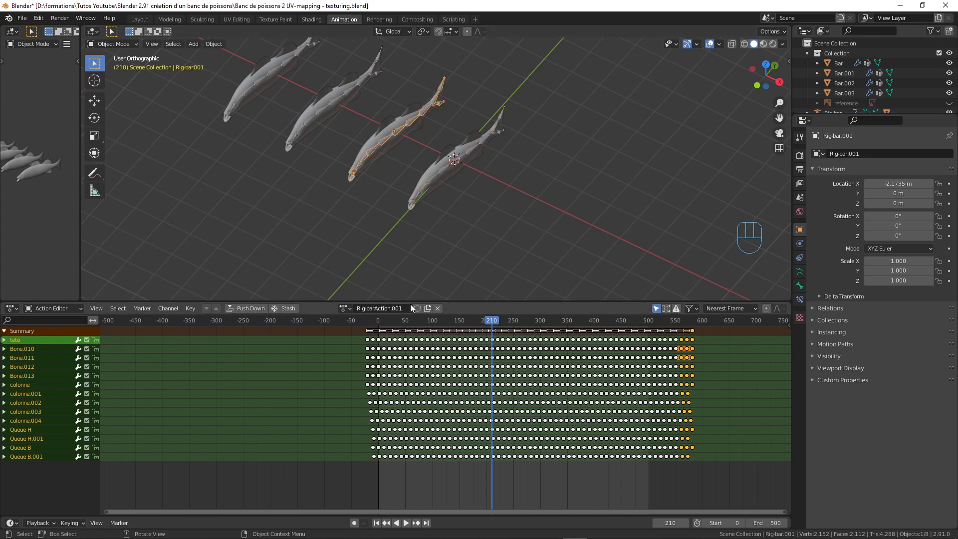
click(322, 106)
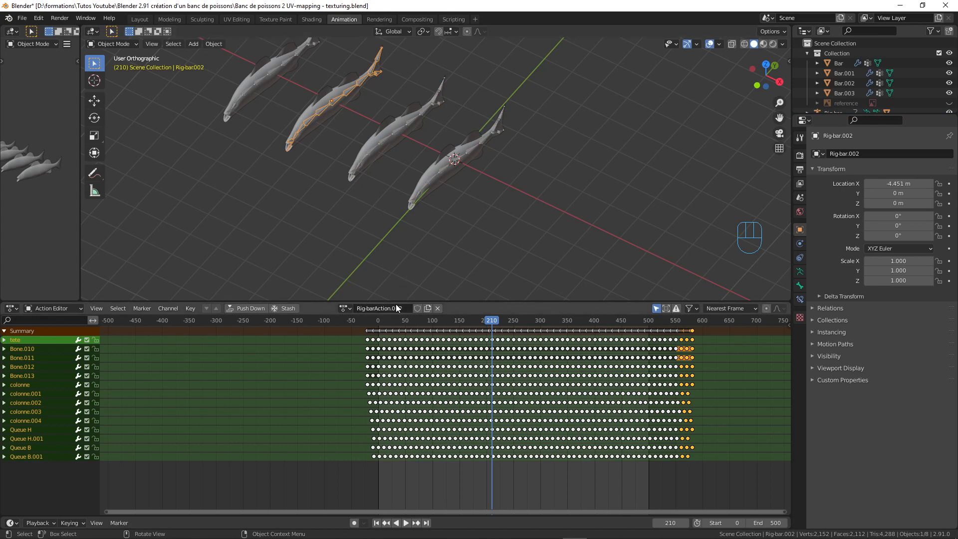
Step: Switch the animation editor from Action Editor to Dope Sheet mode and select the first duplicated fish's armature, Rig-bar.001
click(76, 308)
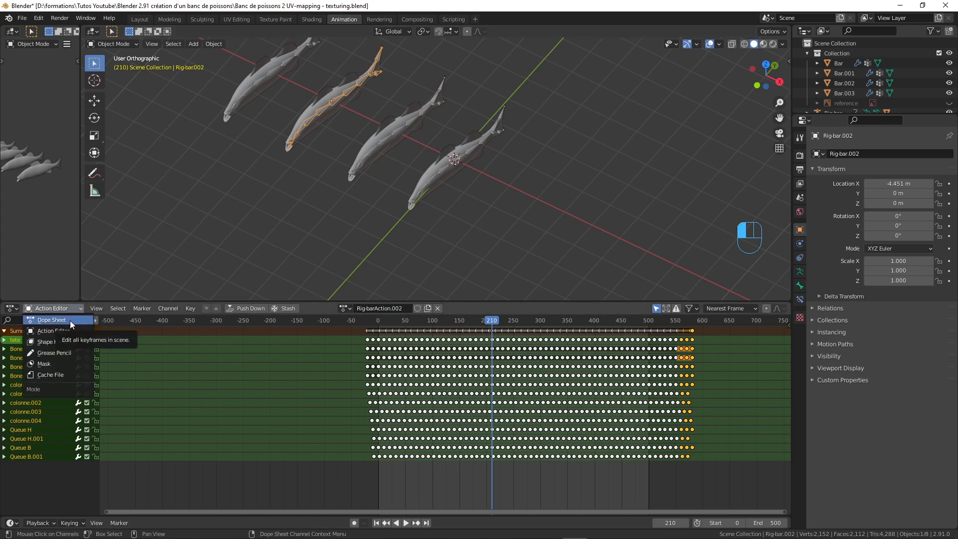
click(70, 320)
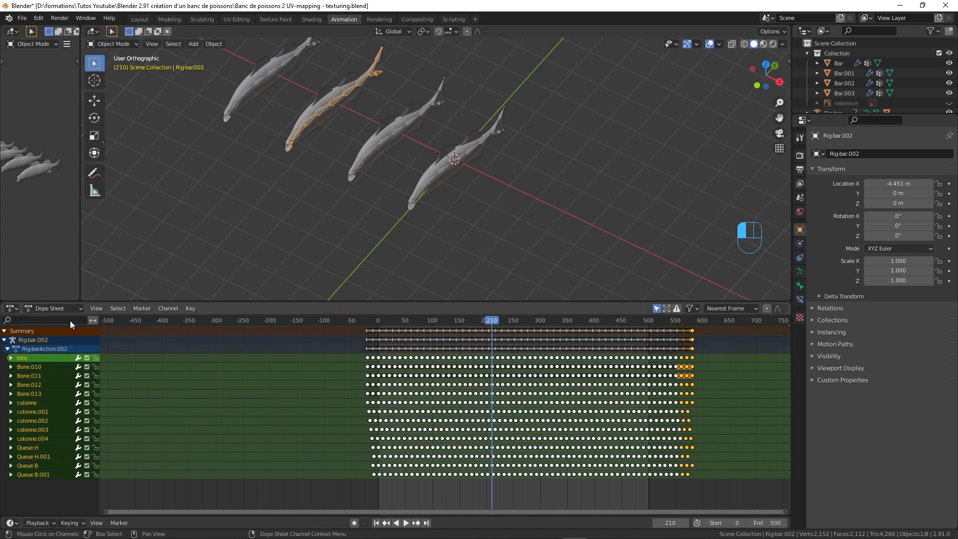
click(398, 131)
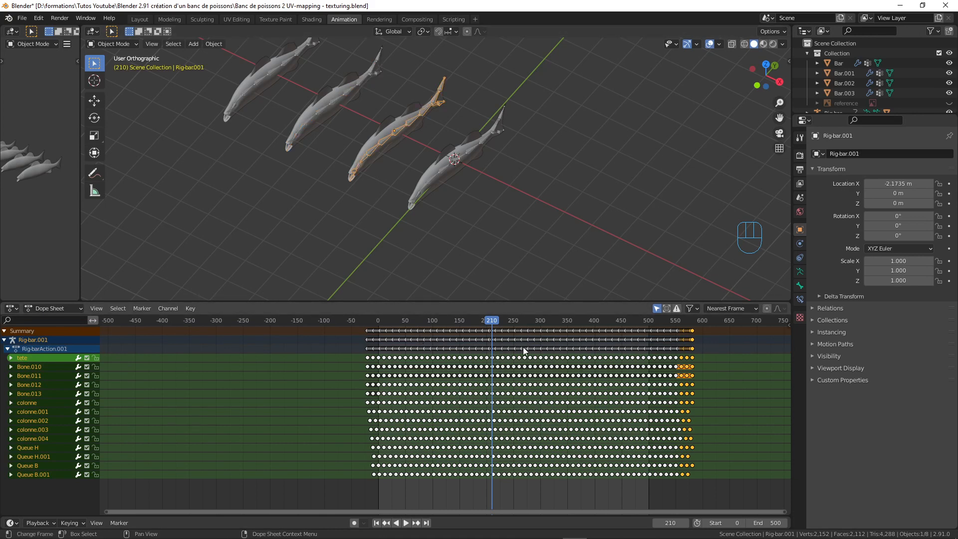
Step: Select all keyframes of Rig-bar.001 and shift them 6 frames later
key(a)
key(a)
key(a)
scroll(515, 357, up, 8)
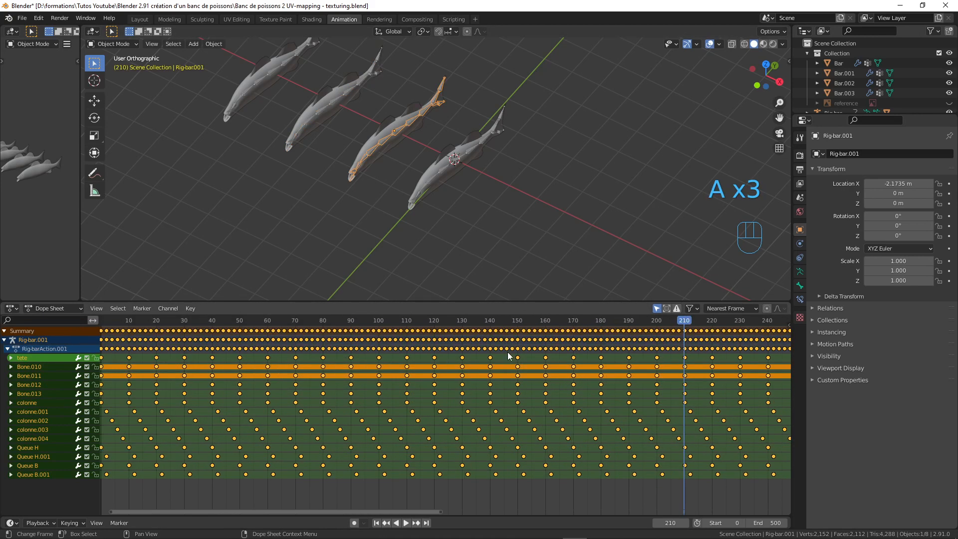
scroll(487, 352, down, 4)
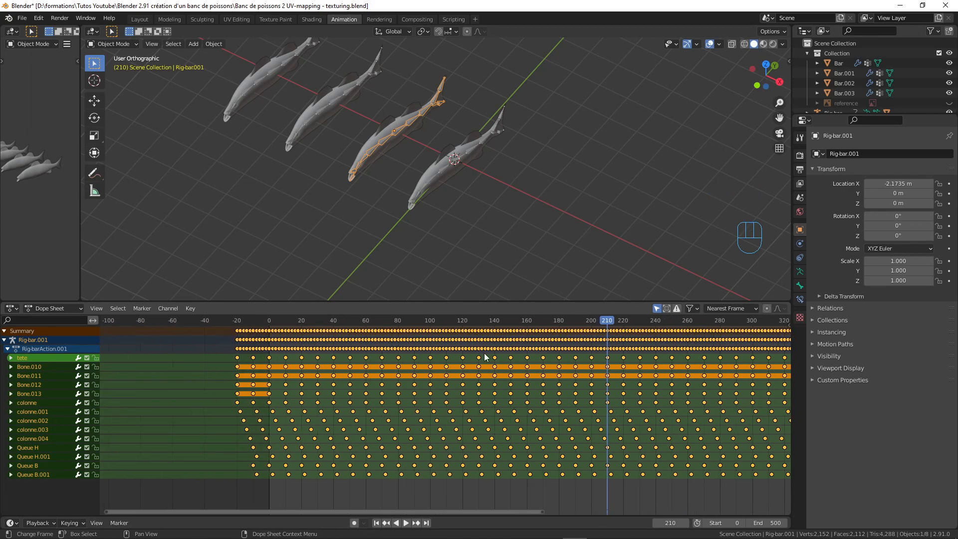
key(g)
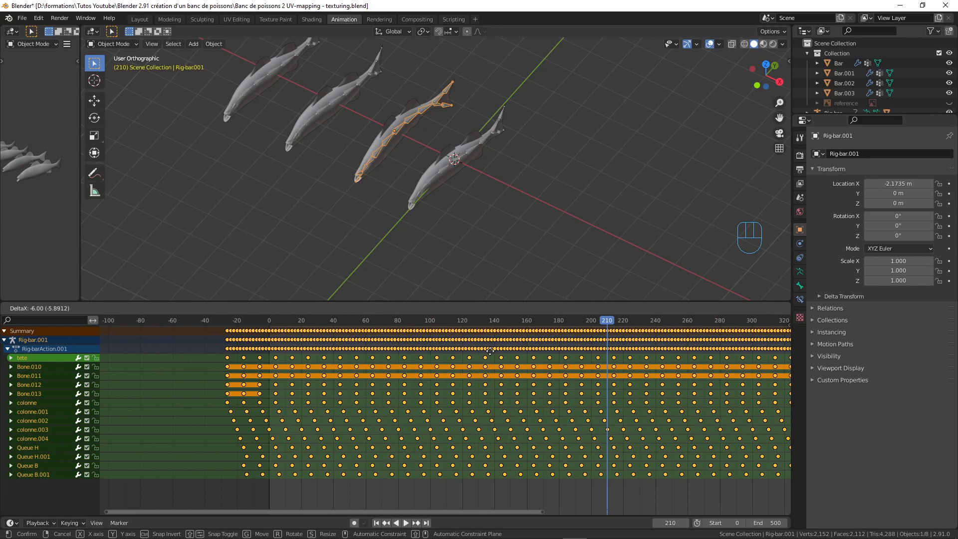
text(6)
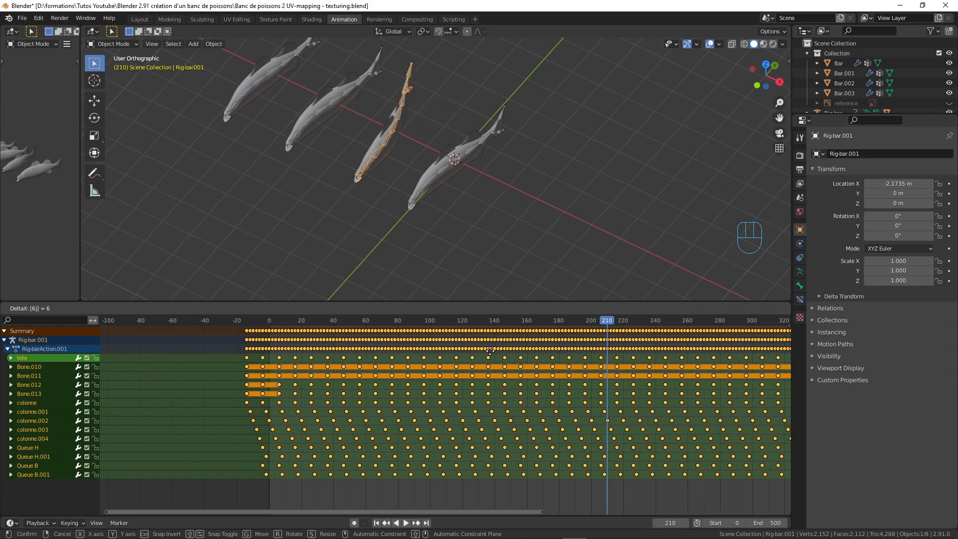
key(Return)
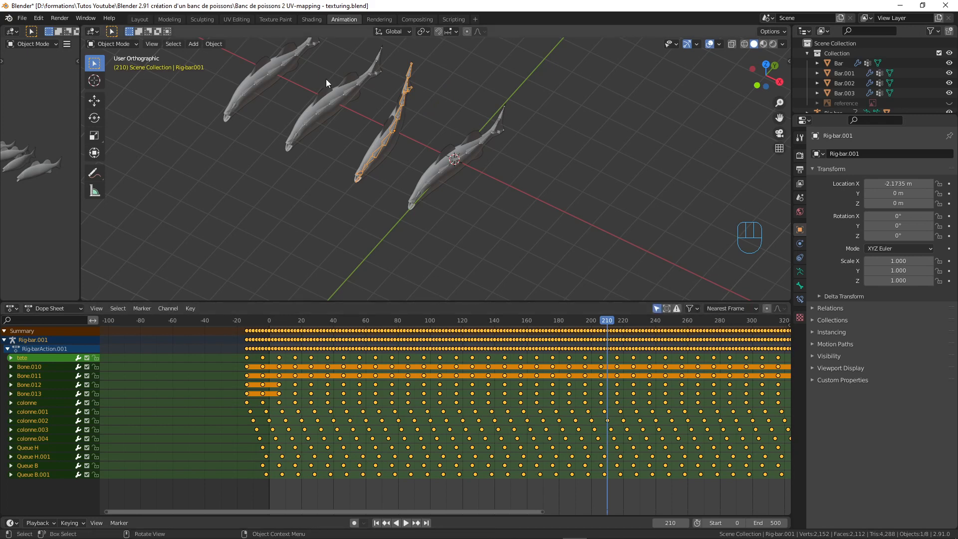
Step: Select the Rig-bar.002 armature and shift all its keyframes by -6 frames
click(323, 106)
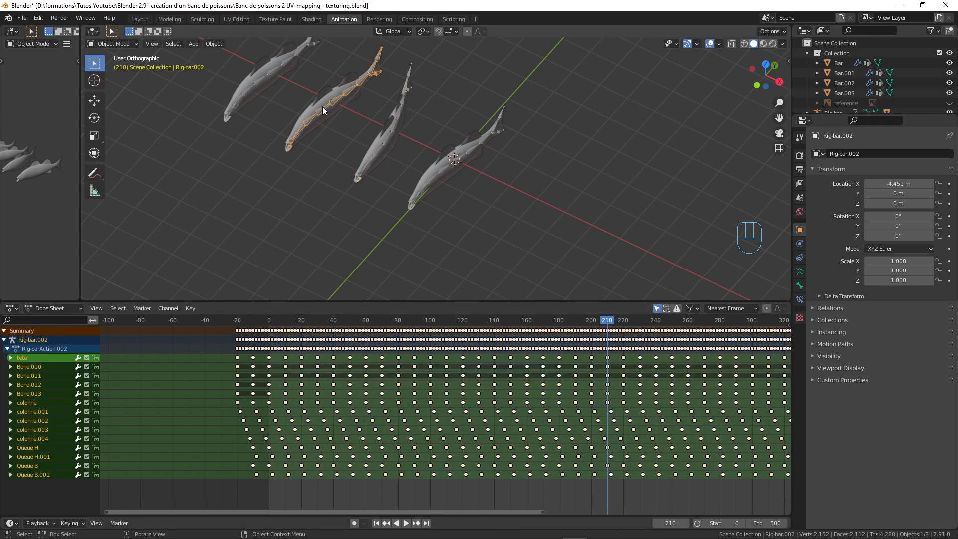
key(a)
key(a)
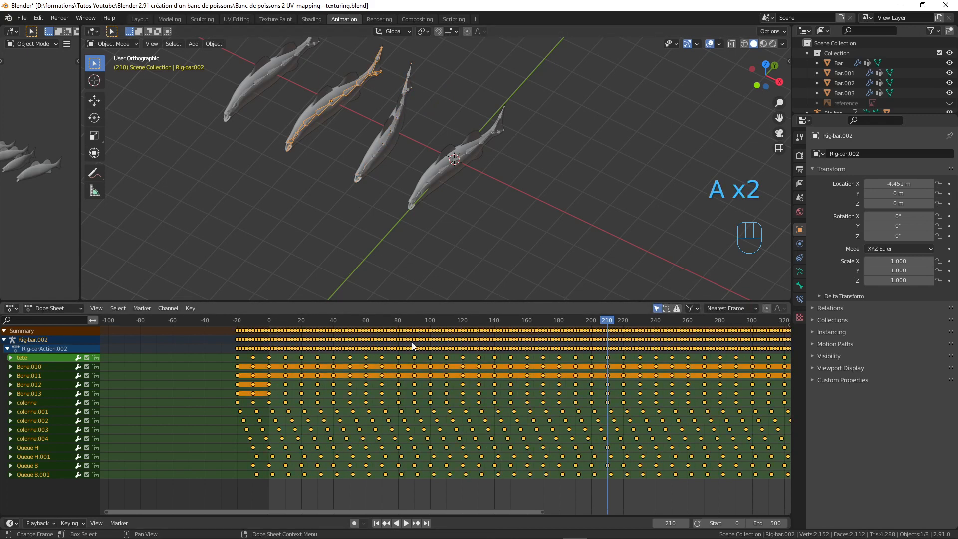
scroll(457, 364, down, 3)
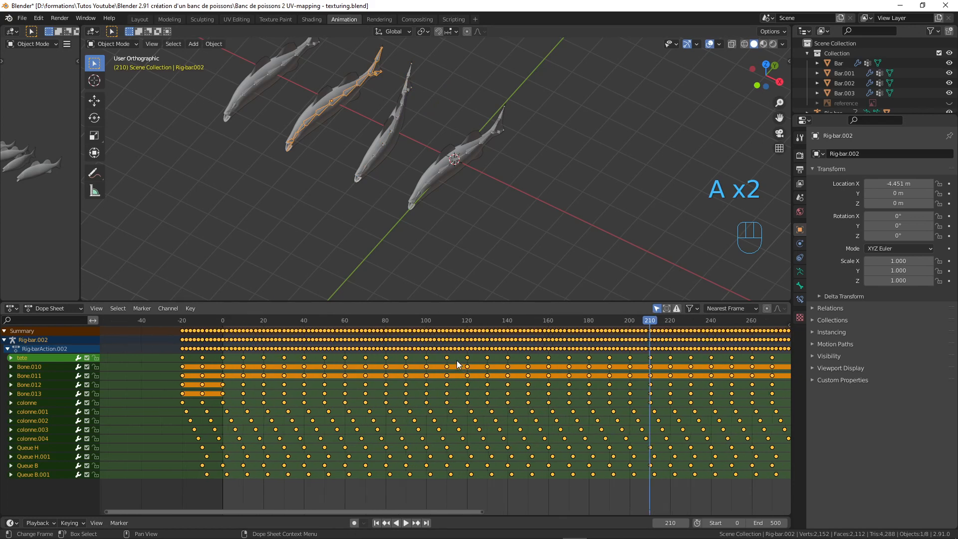
scroll(457, 361, up, 2)
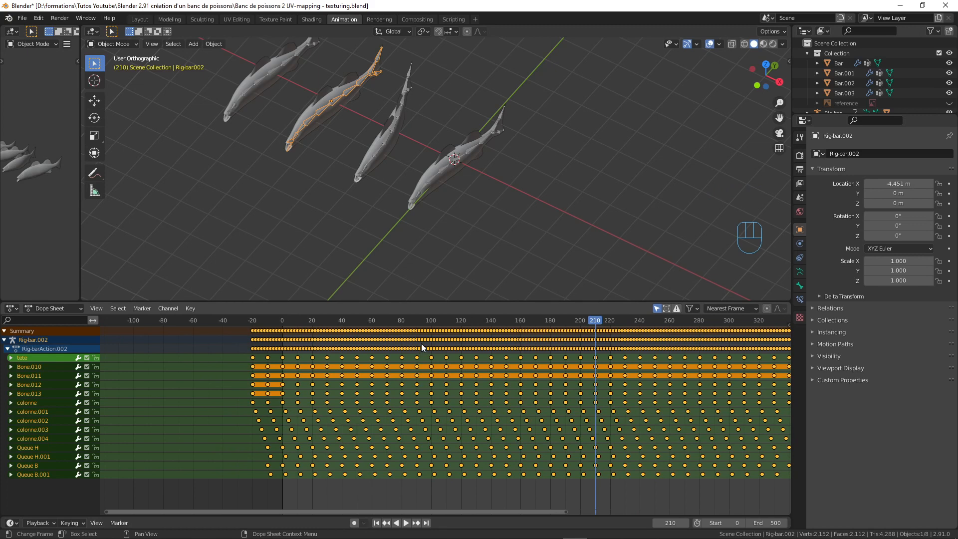
key(g)
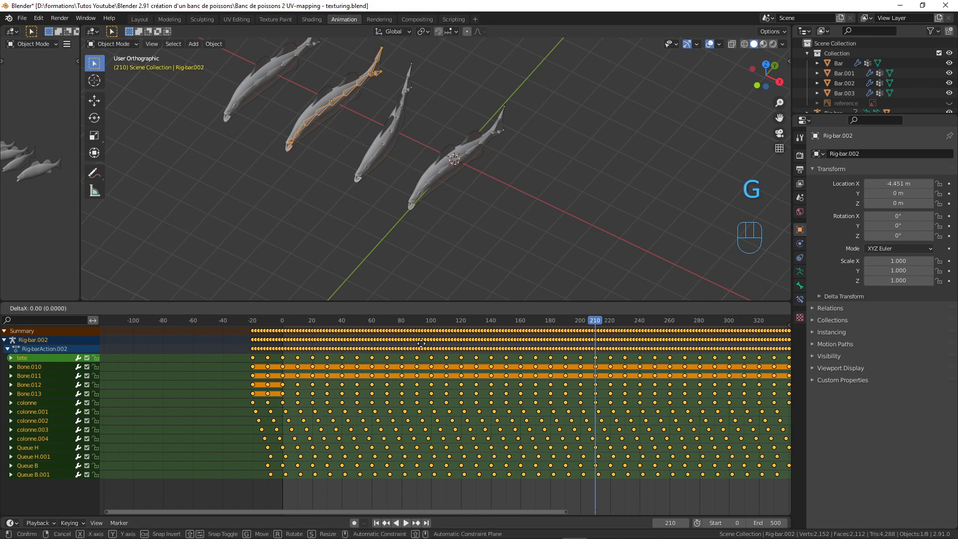
text(-6)
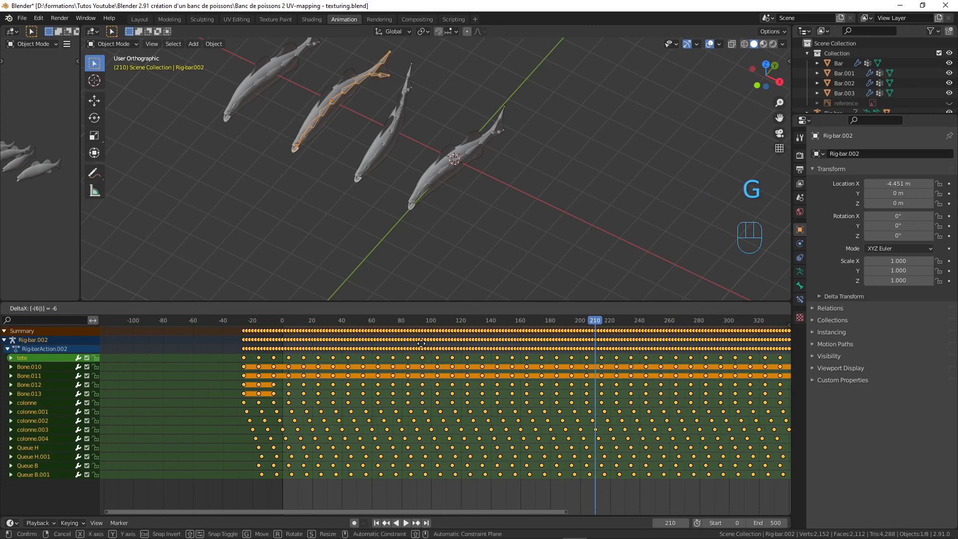
key(Return)
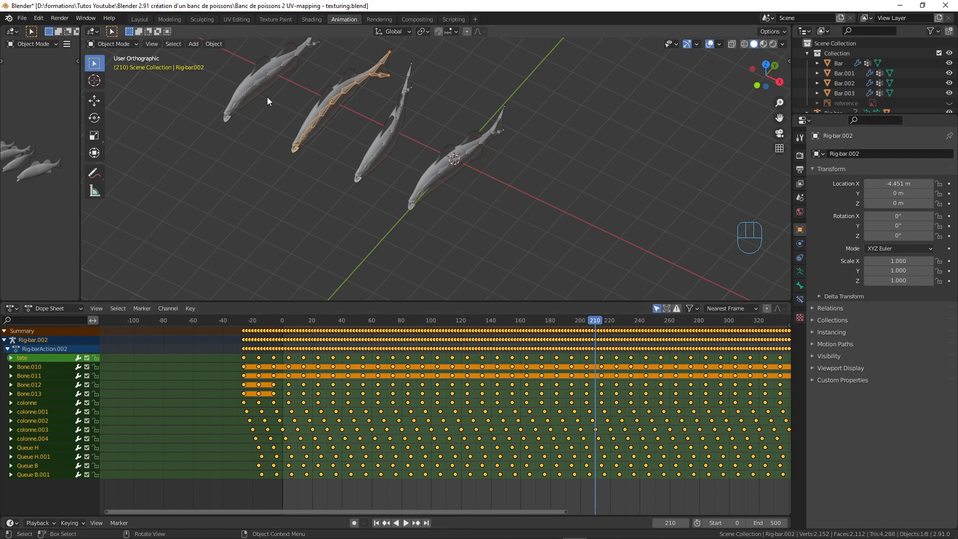
Step: Select the Rig-bar.003 armature and shift all its keyframes 3 frames later
click(259, 85)
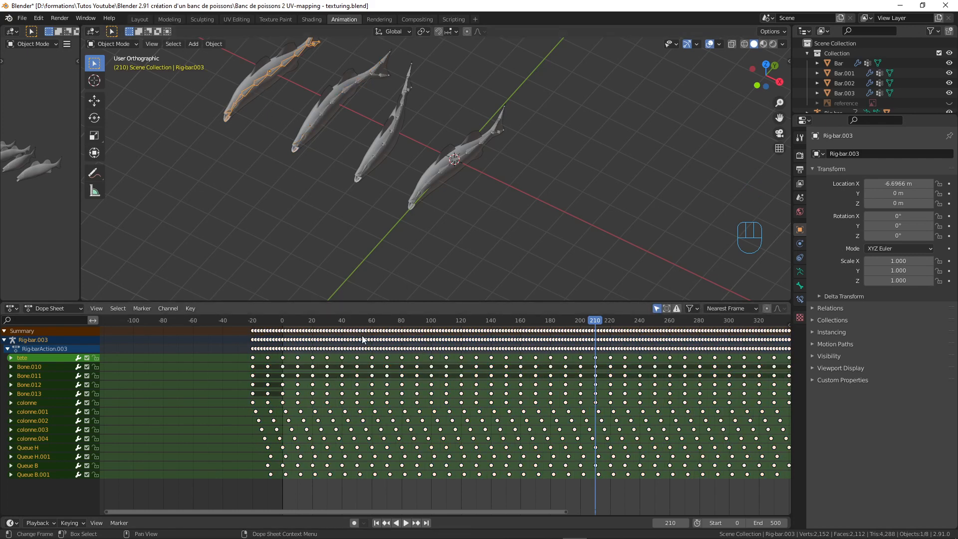
key(a)
key(a)
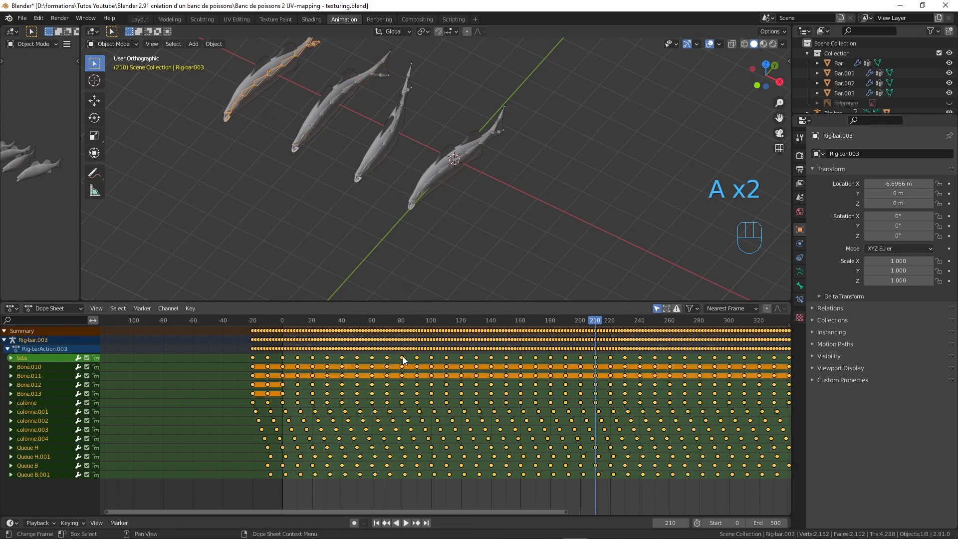
text(g3)
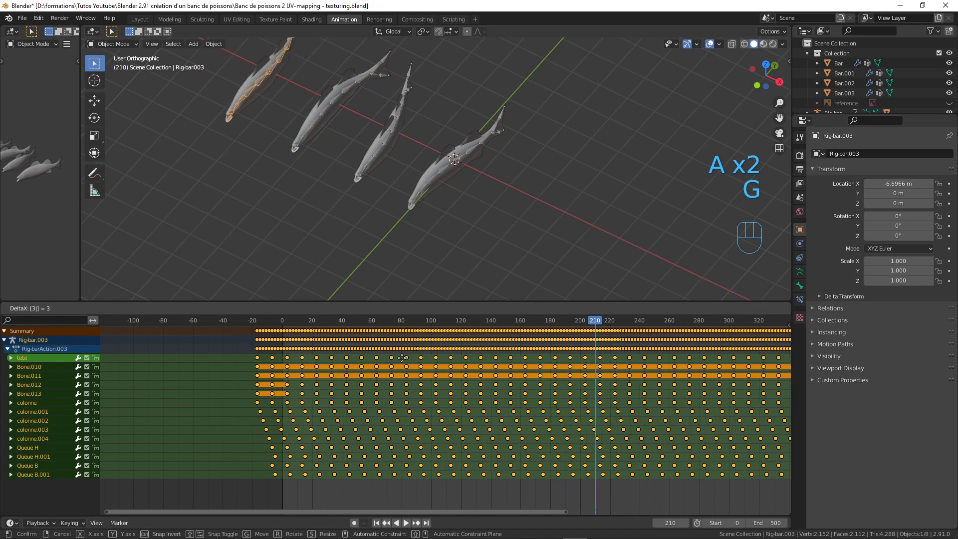
click(402, 358)
Step: Shift all keyframes of Rig-bar.003 by another 2 frames to offset its swim further from the neighbouring fish
scroll(385, 152, down, 2)
middle_drag(385, 150, 384, 160)
scroll(375, 105, up, 1)
scroll(358, 86, down, 1)
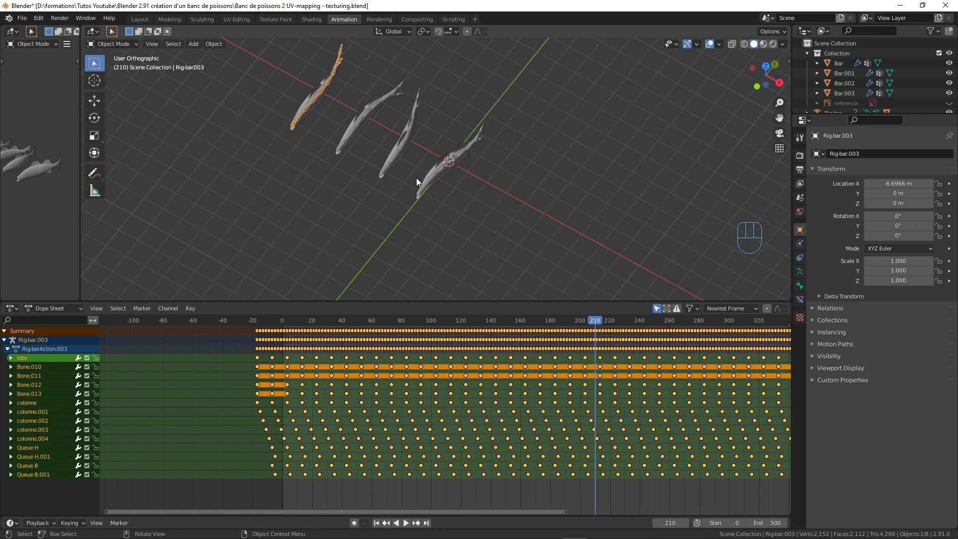
key(g)
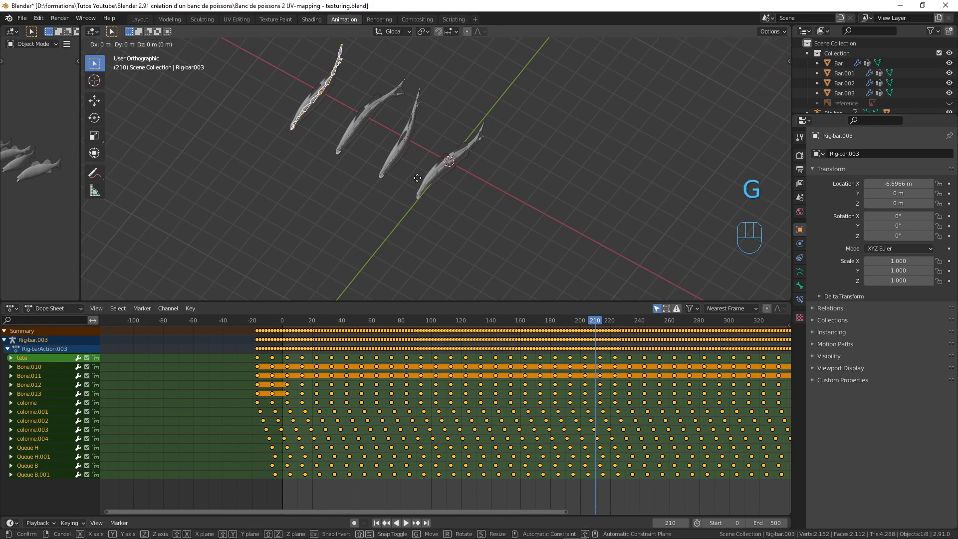
right_click(418, 177)
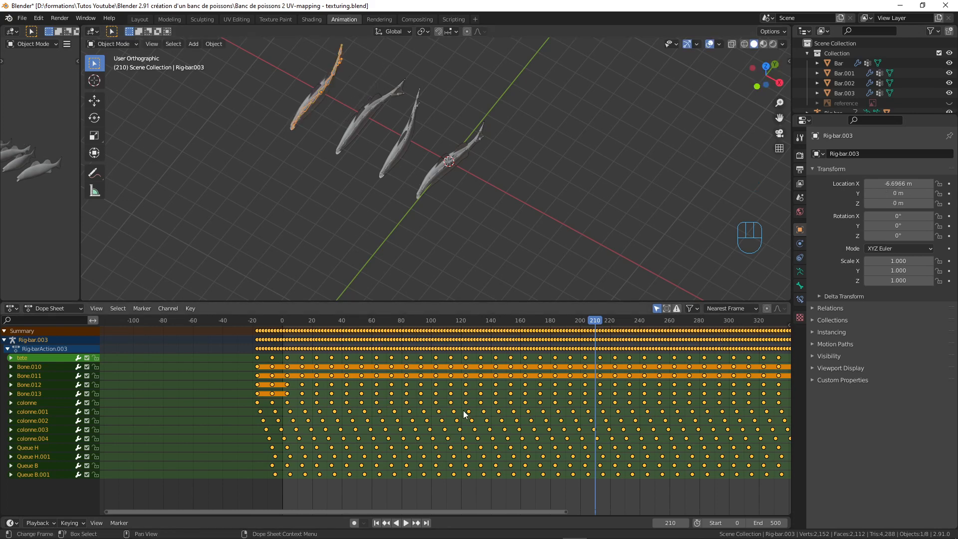
key(g)
key(2)
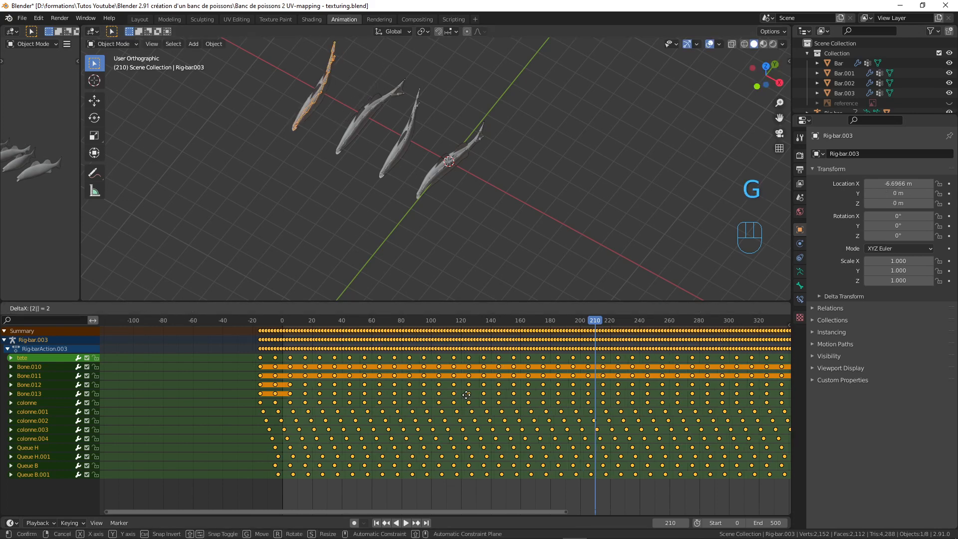
key(Return)
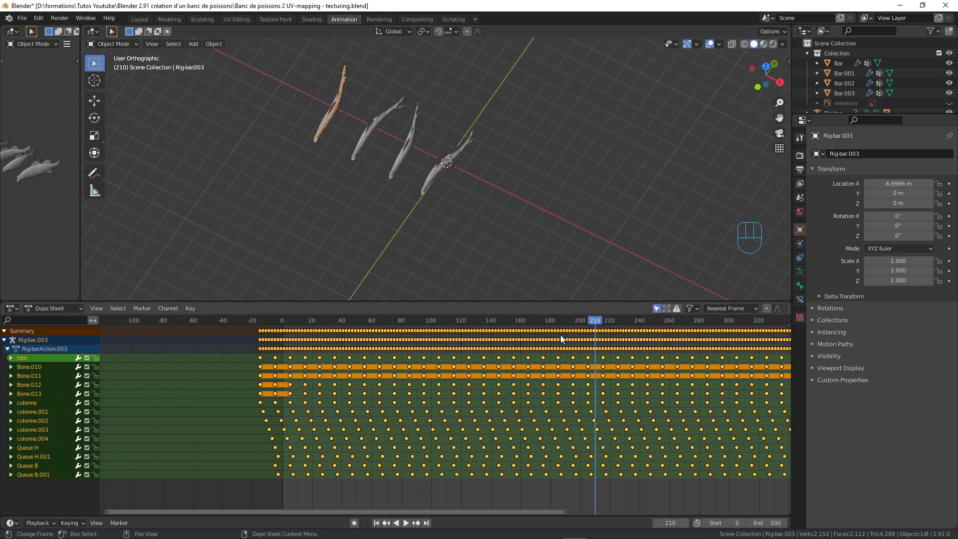
Step: Return the current frame to 0 and select all keyframes of the original fish's Rig-bar armature
drag(601, 320, 282, 306)
scroll(429, 227, up, 5)
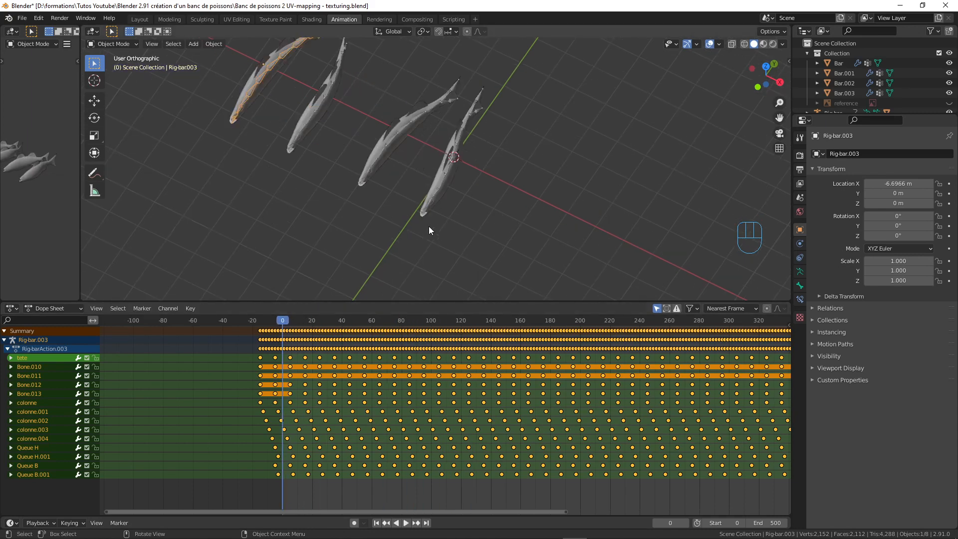
click(450, 169)
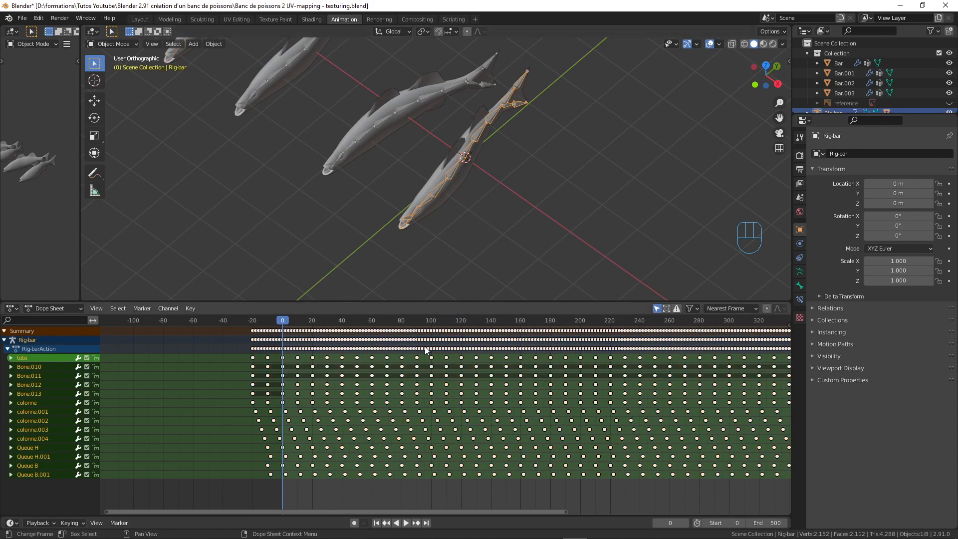
key(a)
key(a)
scroll(434, 355, down, 5)
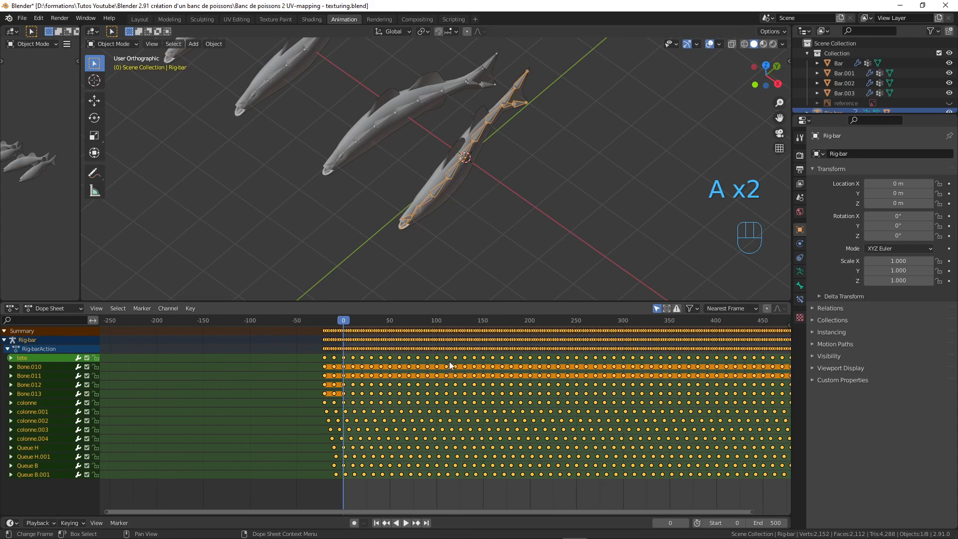
scroll(465, 367, down, 4)
shift+middle_drag(563, 364, 476, 370)
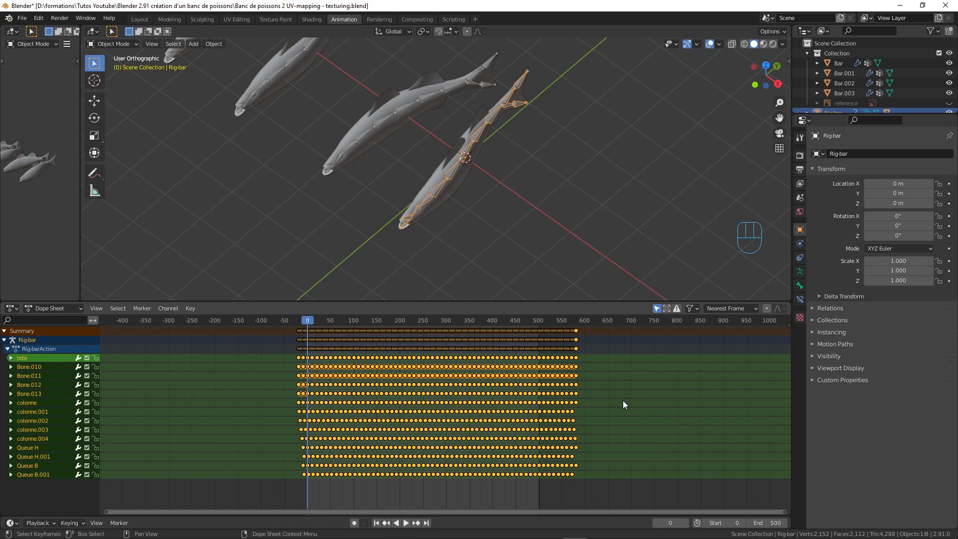
Step: Try compressing Rig-bar's keyframes around frame 0 so that they end at about frame 350
key(s)
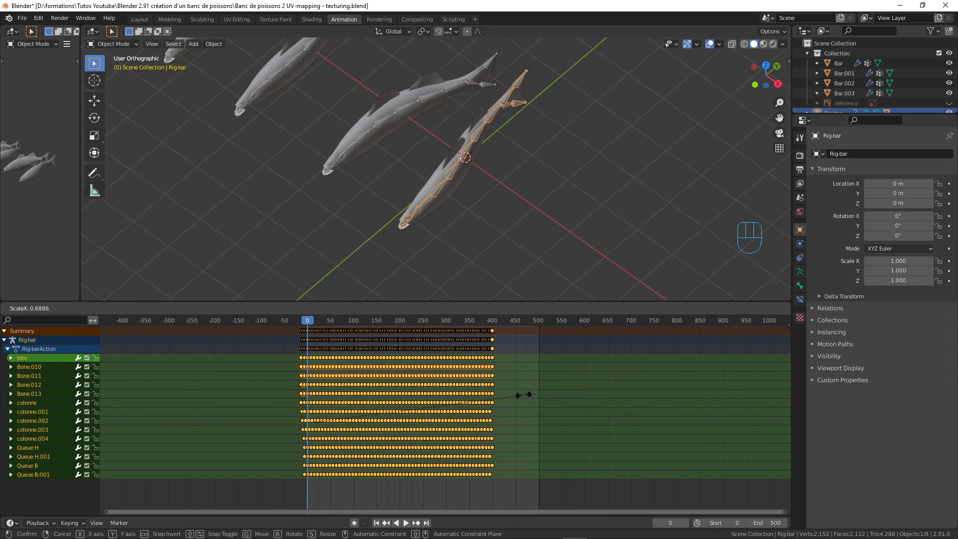
click(622, 394)
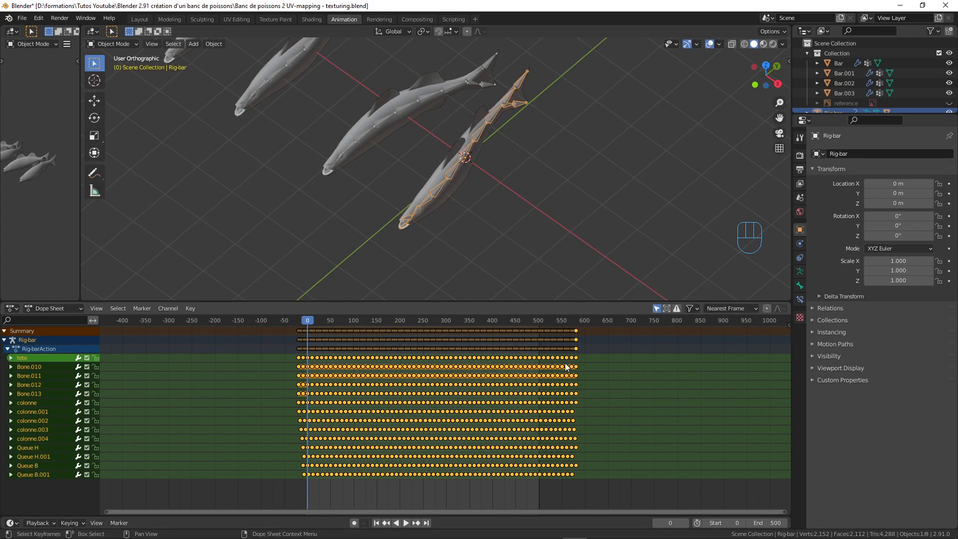
scroll(597, 362, up, 1)
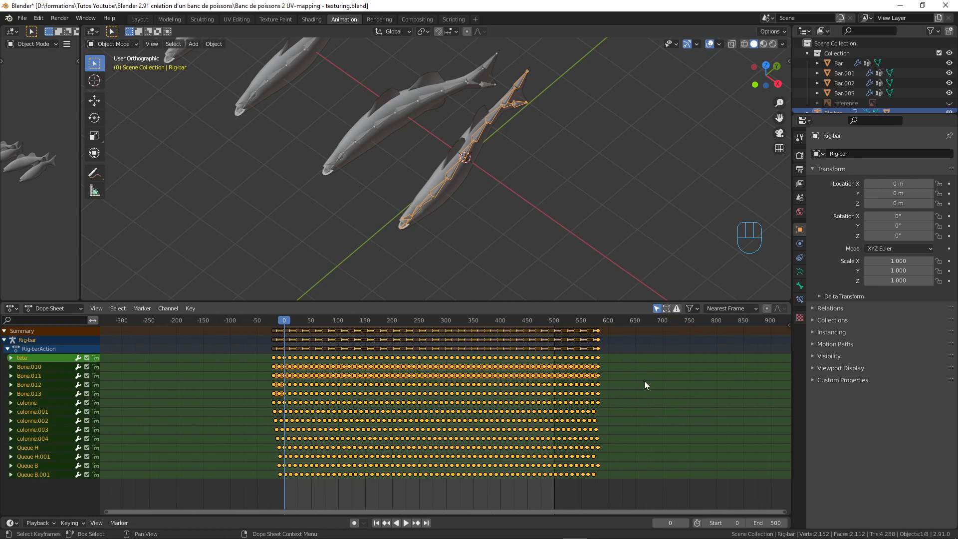
key(s)
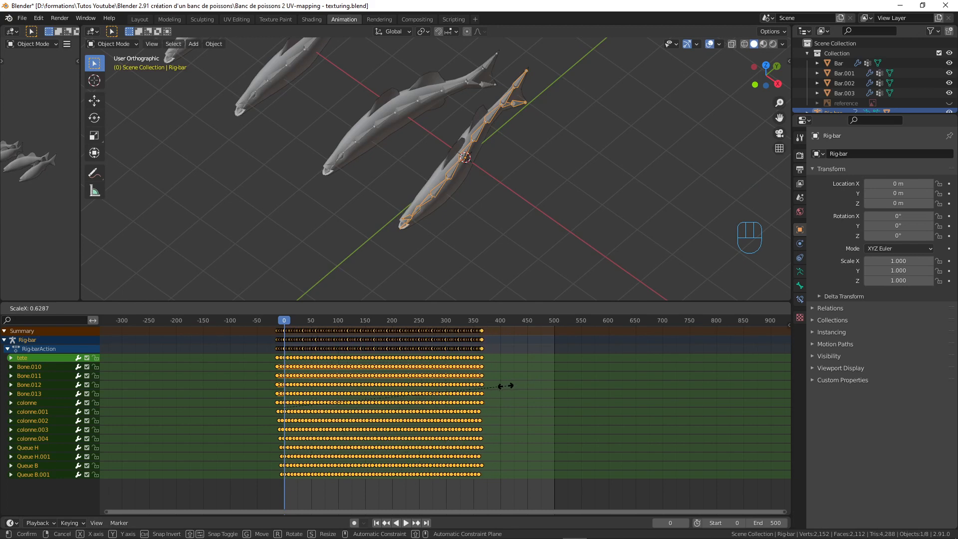
click(499, 386)
Step: Play the animation to compare the original fish's swim speed with the copies, and undo the keyframe scaling
click(406, 523)
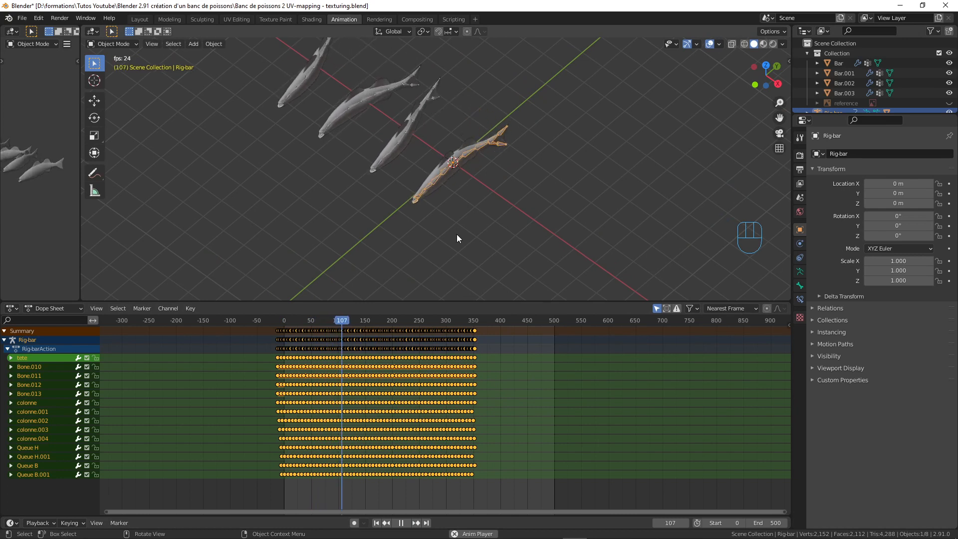
key(ctrl)
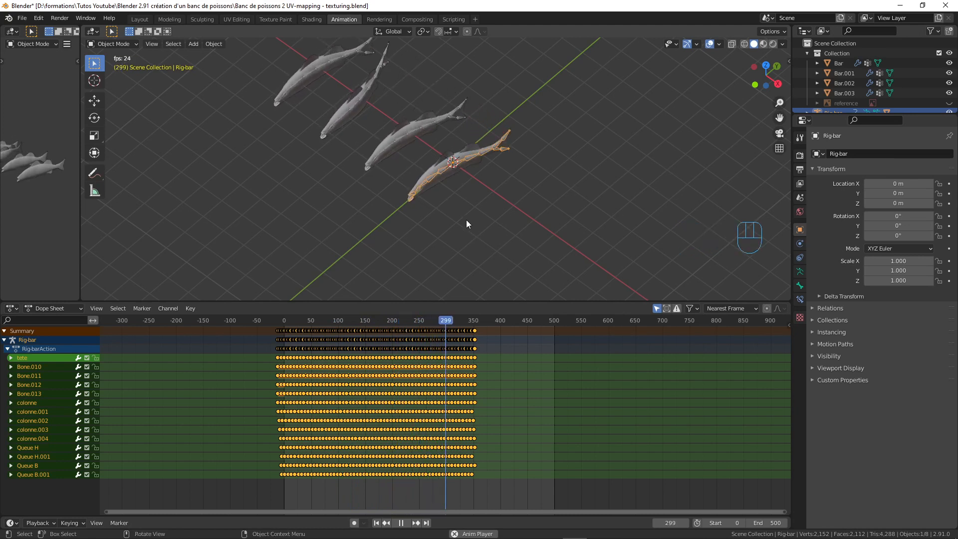
key(Escape)
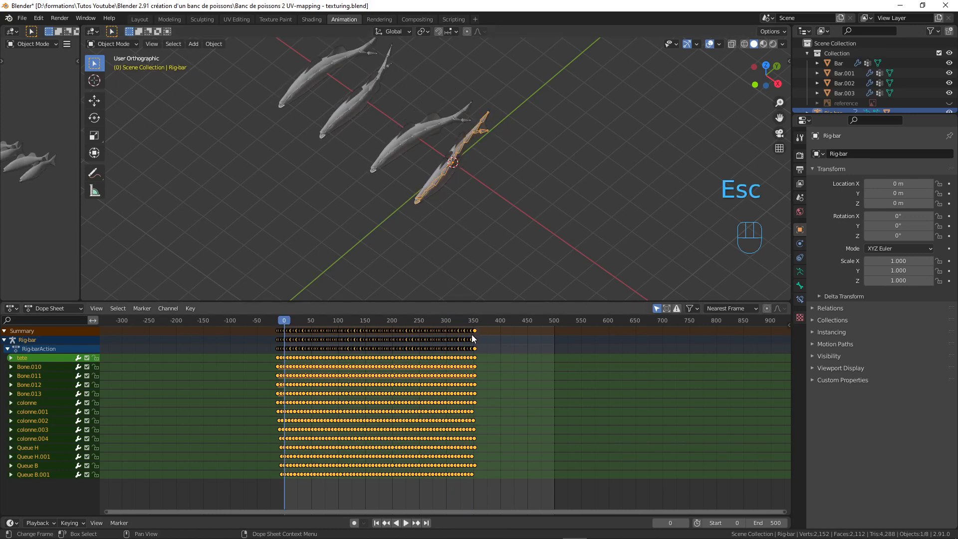
key(ctrl+z)
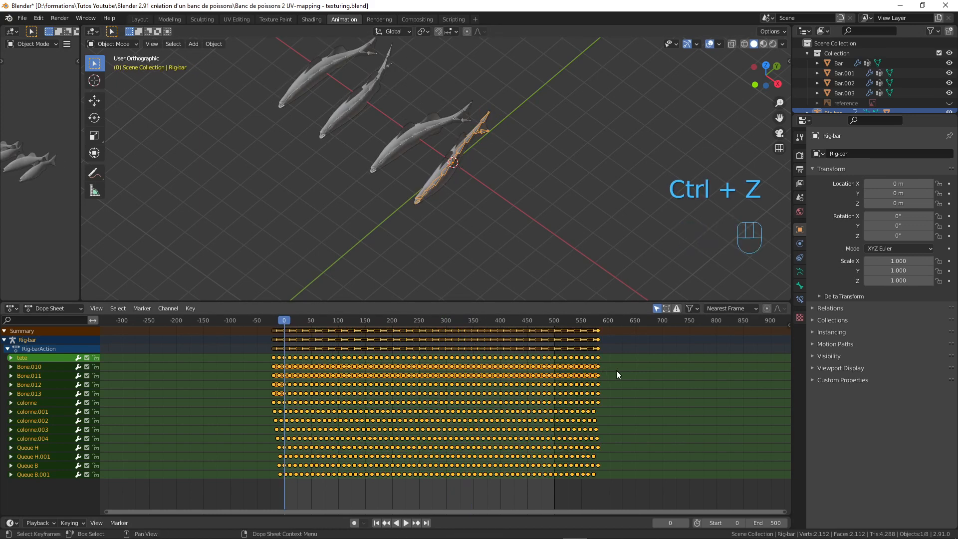
Step: Compress the original fish's Rig-bar keyframes around frame 0 by a factor of about 0.87 and briefly test the playback
key(s)
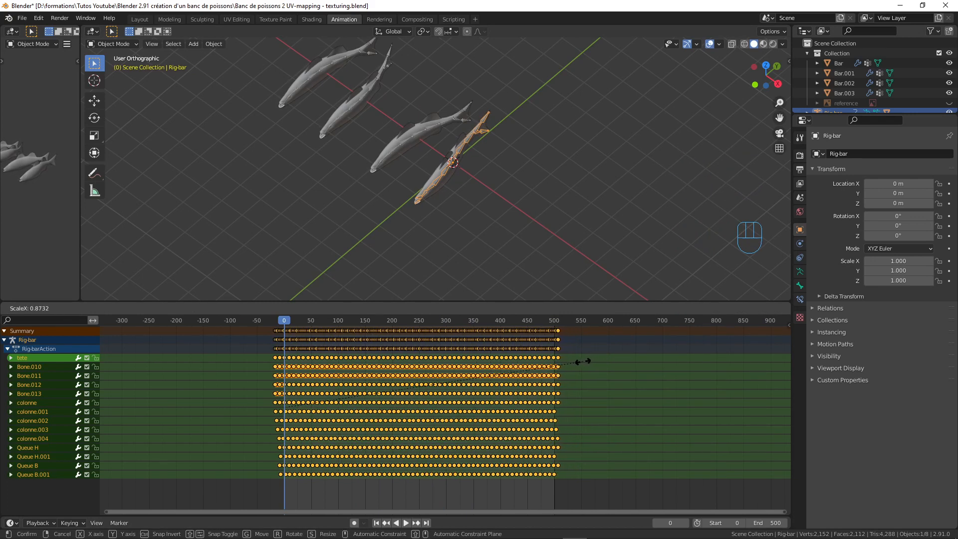
click(585, 361)
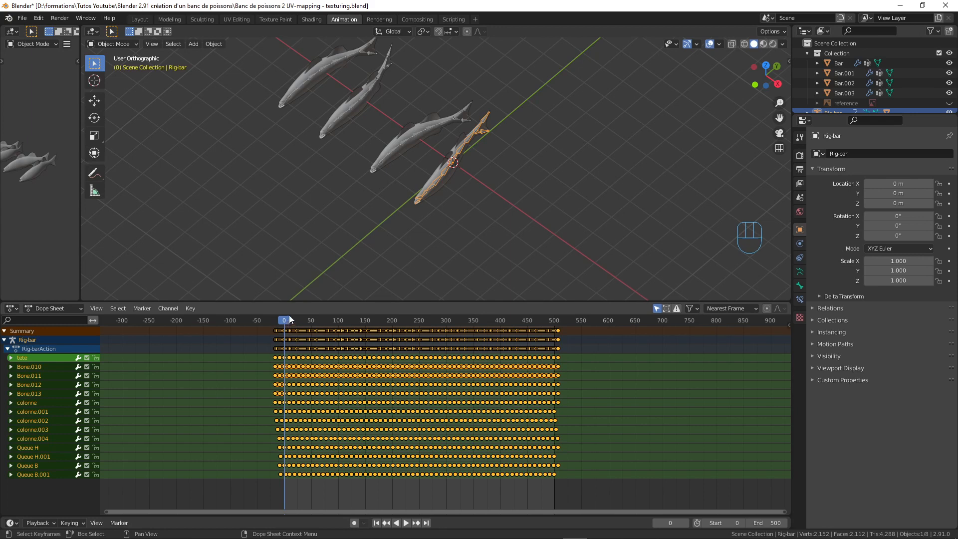
key(space)
key(space)
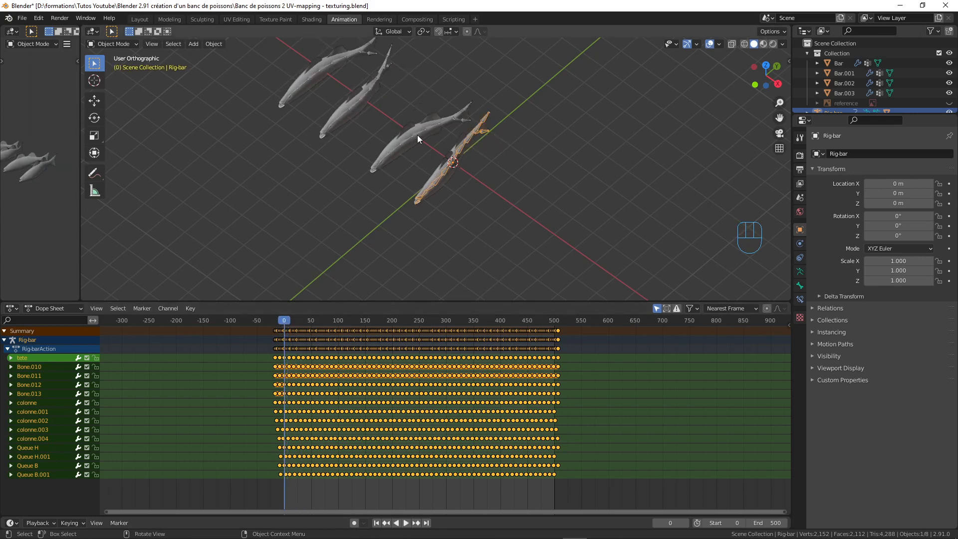
Step: Stretch all keyframes of the farthest fish's Rig-bar.003 armature around frame 0 by a factor of about 1.19
click(417, 135)
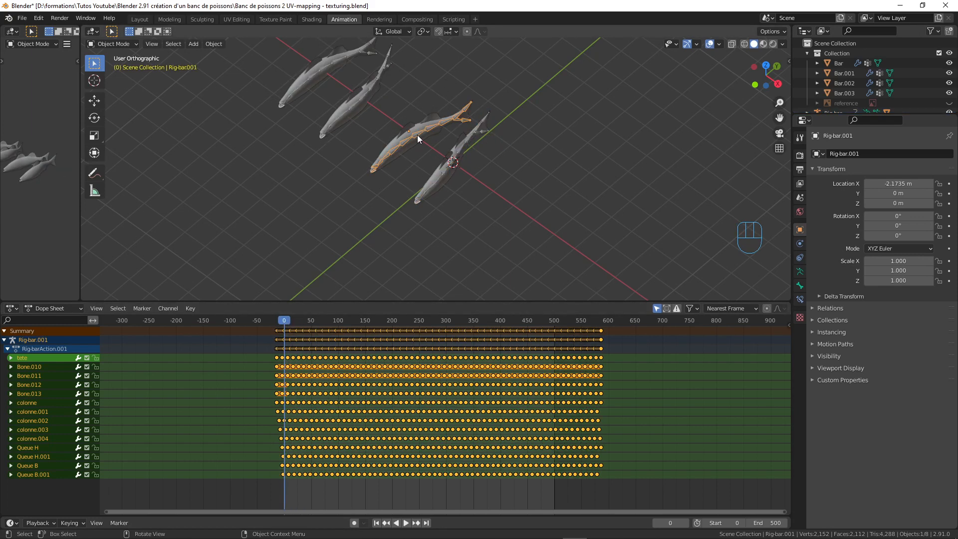
click(328, 68)
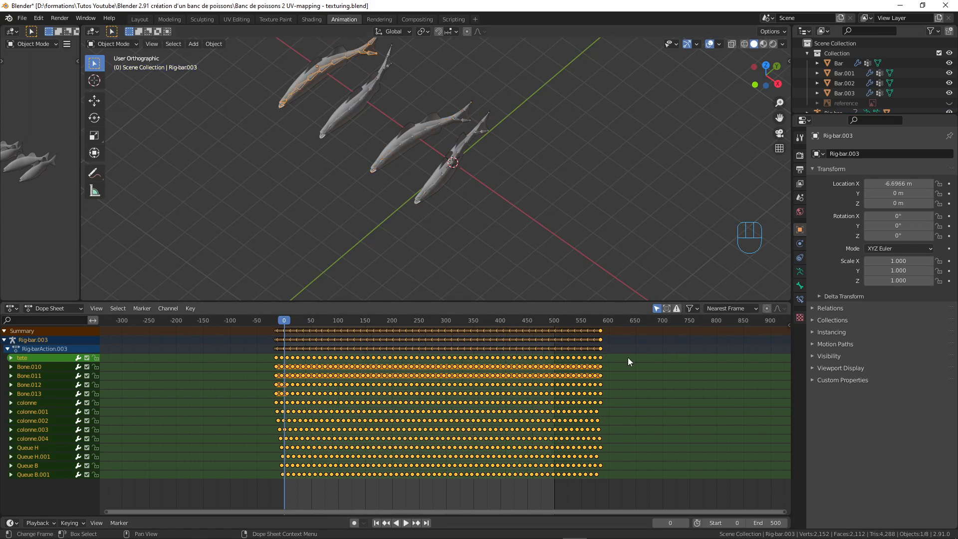
key(s)
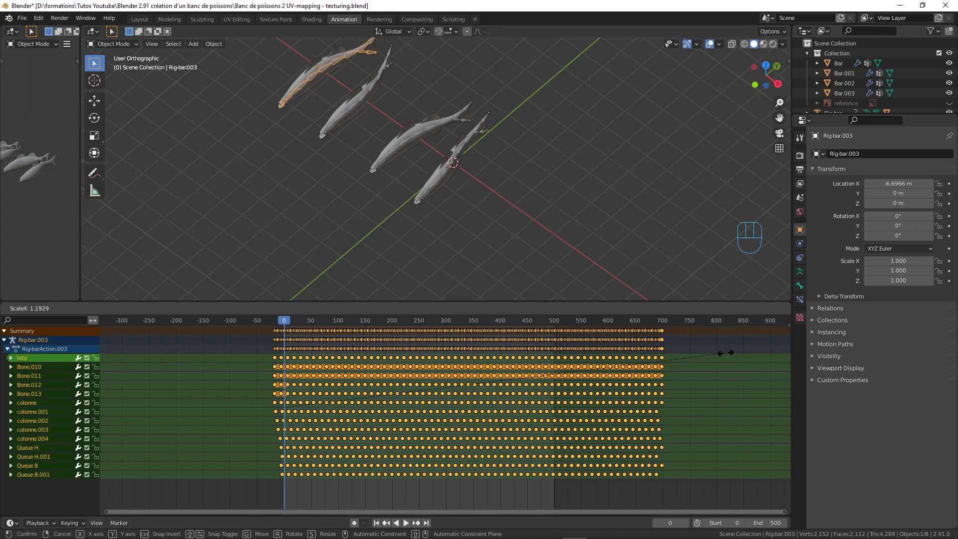
click(725, 353)
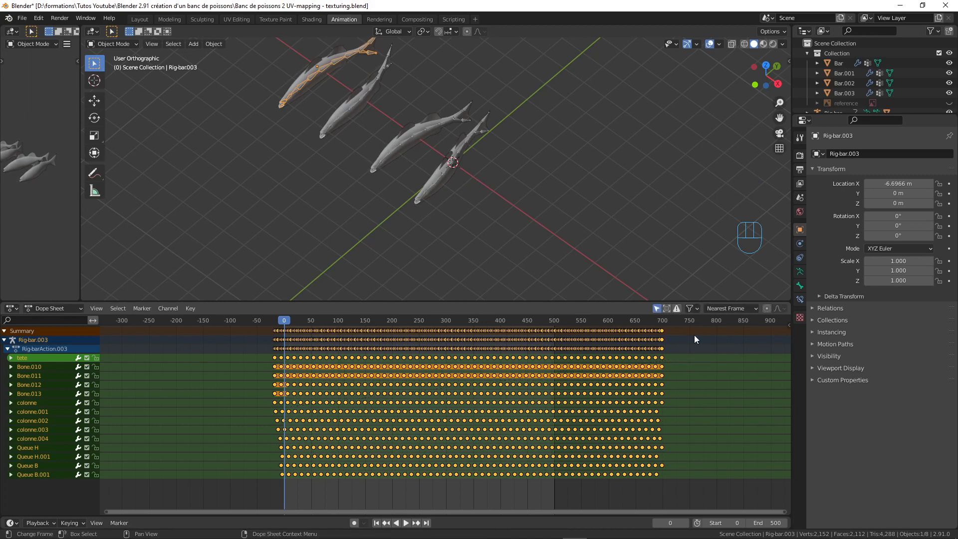
Step: Stretch all keyframes of the Rig-bar.002 armature around frame 0 by a factor of about 1.11
click(365, 96)
key(s)
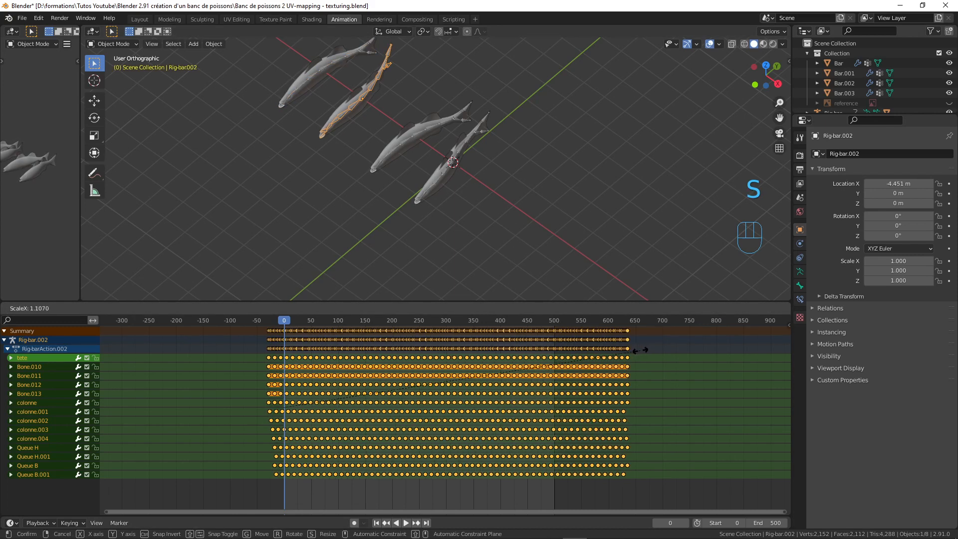
click(640, 351)
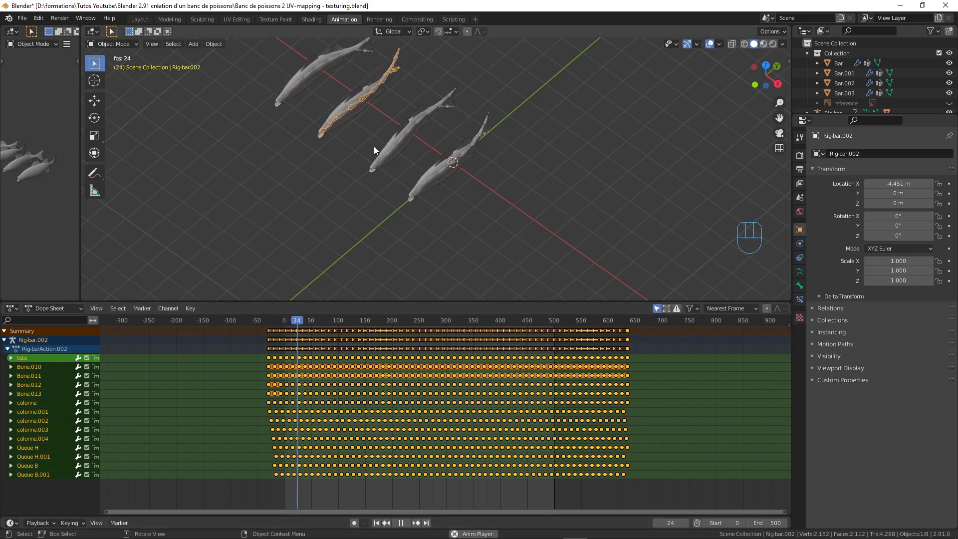
Step: Play the animation and compare the swim rhythms of the four fish from several angles
middle_drag(374, 146, 473, 148)
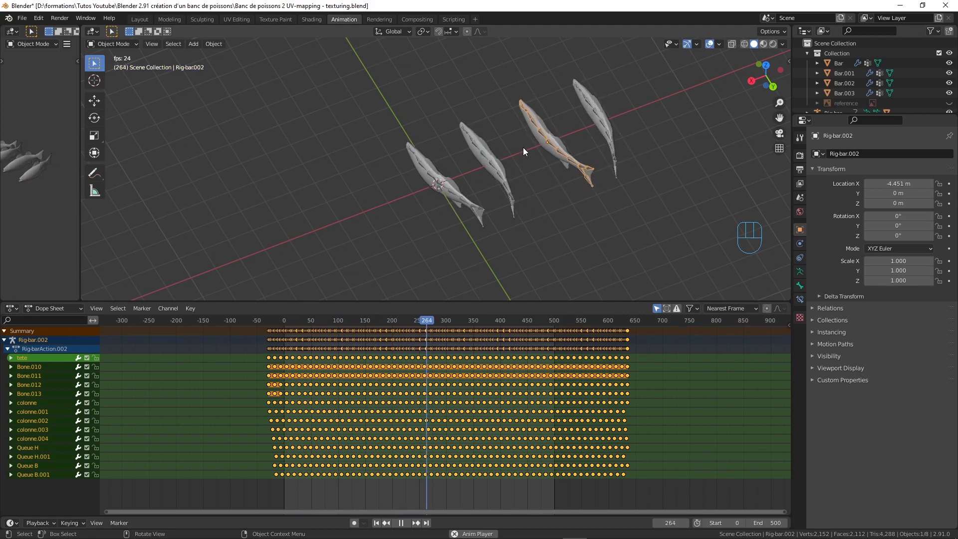
middle_drag(516, 151, 437, 171)
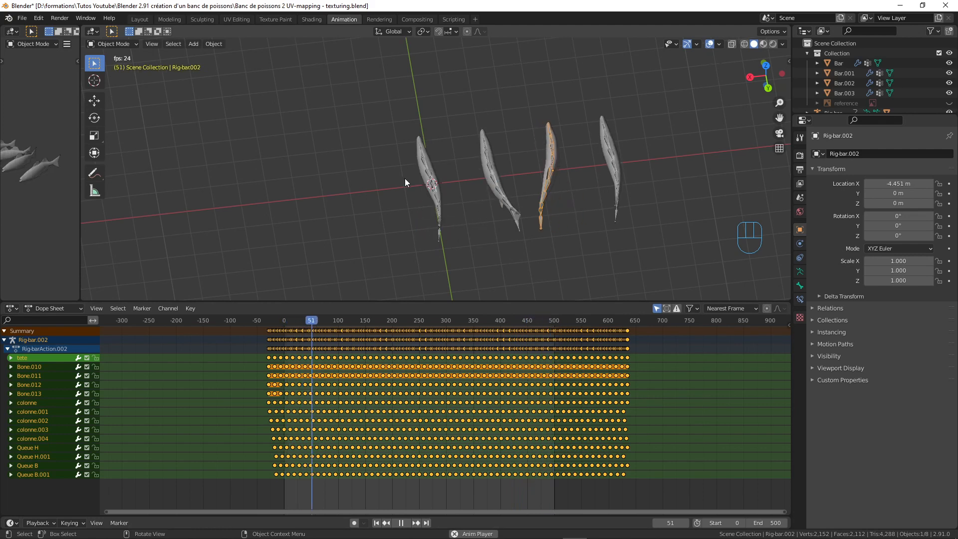
middle_drag(405, 179, 458, 179)
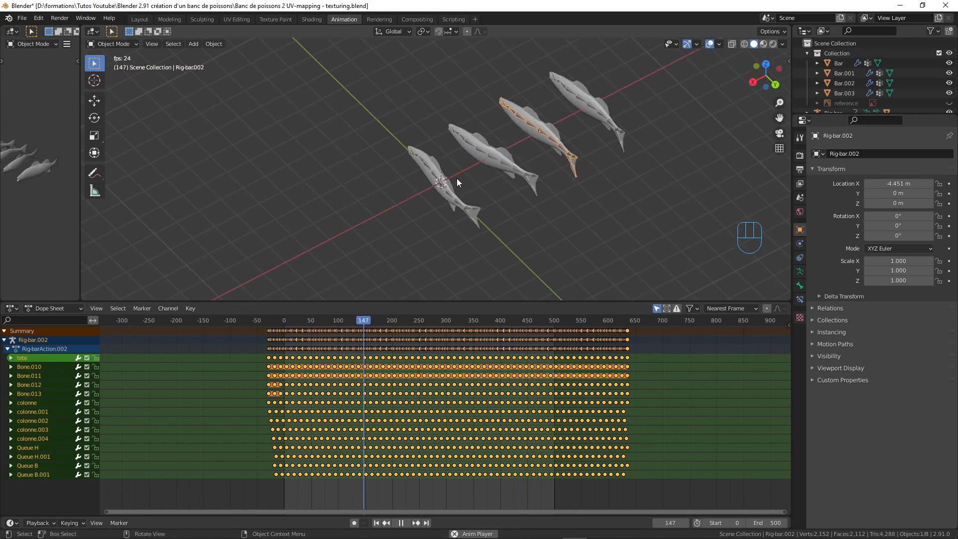
middle_drag(452, 176, 471, 177)
middle_drag(434, 291, 506, 154)
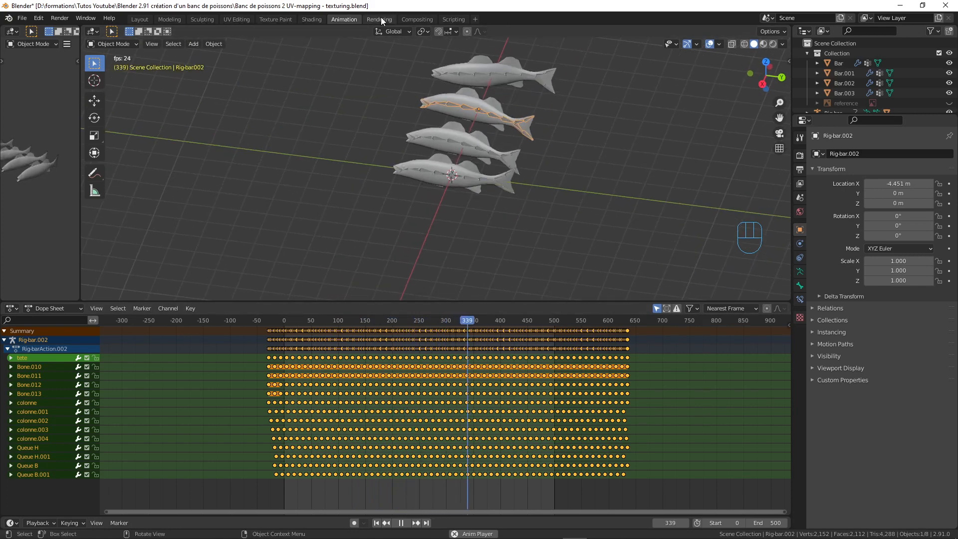
Step: Switch to the Shading workspace and hide the four armatures Rig-bar, Rig-bar.001, Rig-bar.002 and Rig-bar.003 in the viewport
click(310, 19)
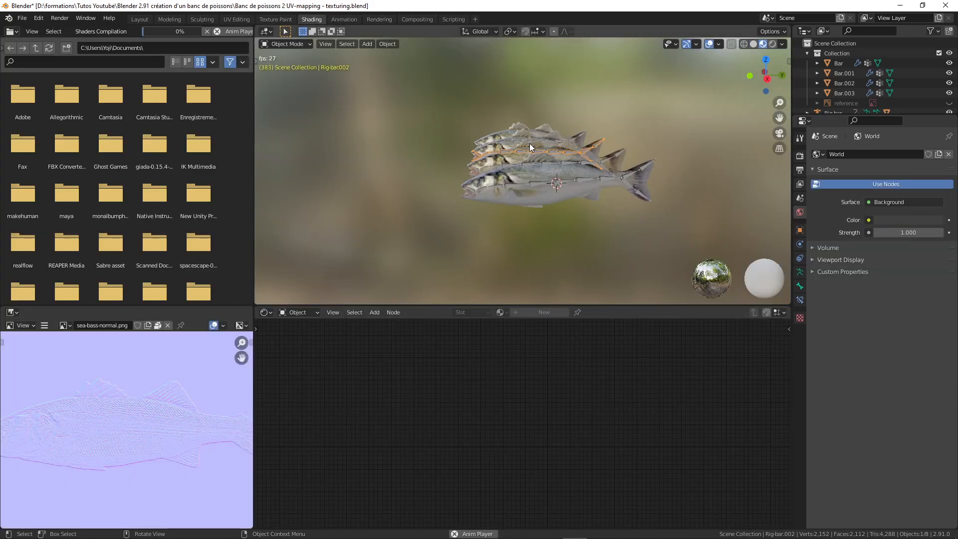
scroll(530, 143, up, 5)
scroll(570, 222, down, 5)
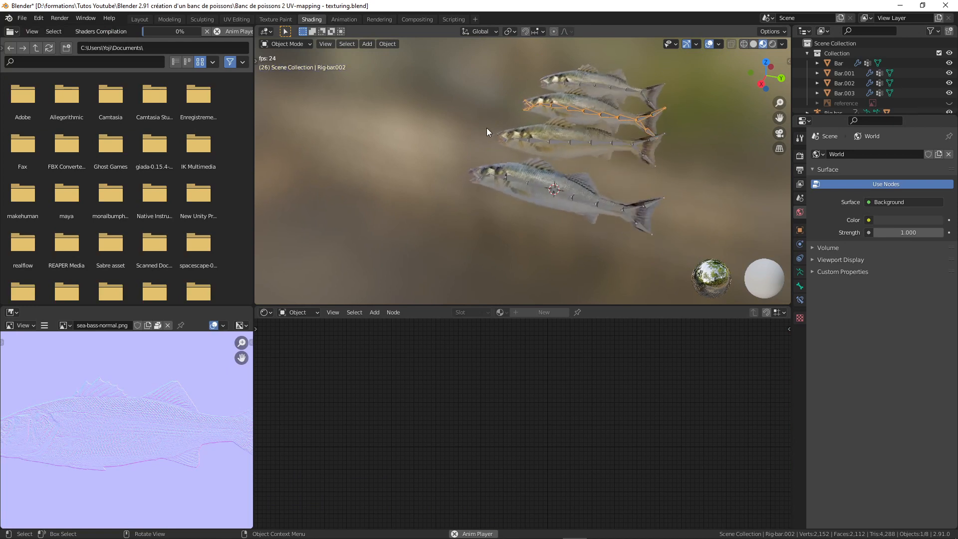
scroll(950, 78, down, 2)
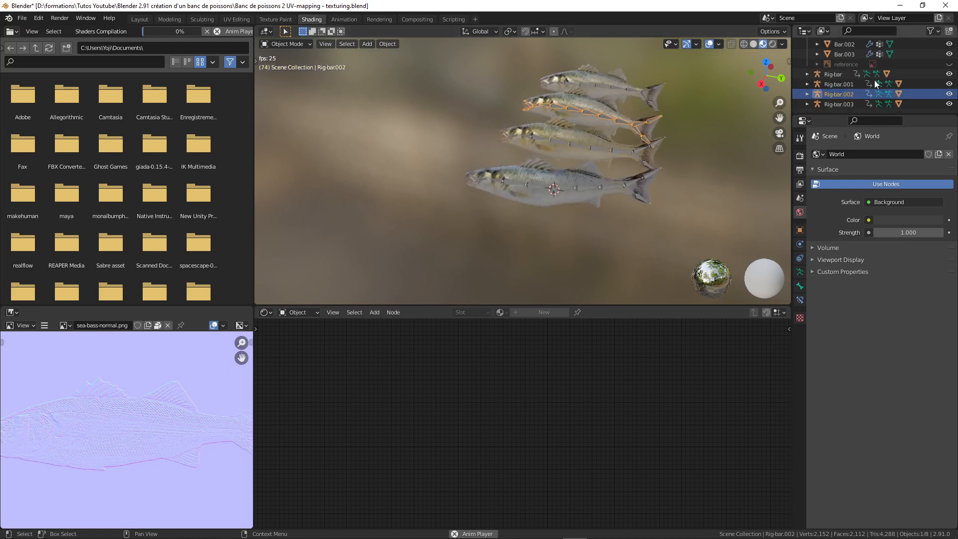
drag(950, 75, 952, 105)
click(951, 104)
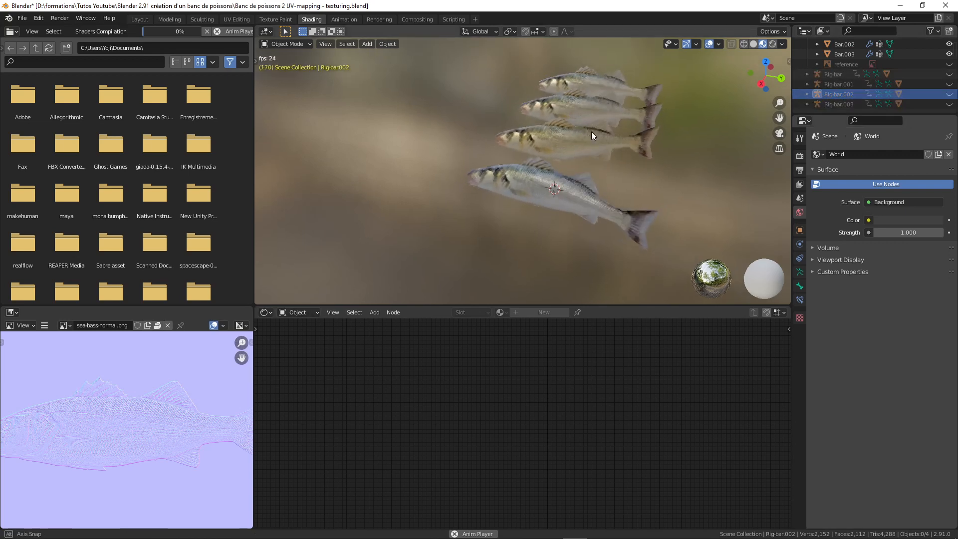
Step: Examine the textured fish during playback up close, in an orthographic side view and from above
scroll(589, 140, up, 2)
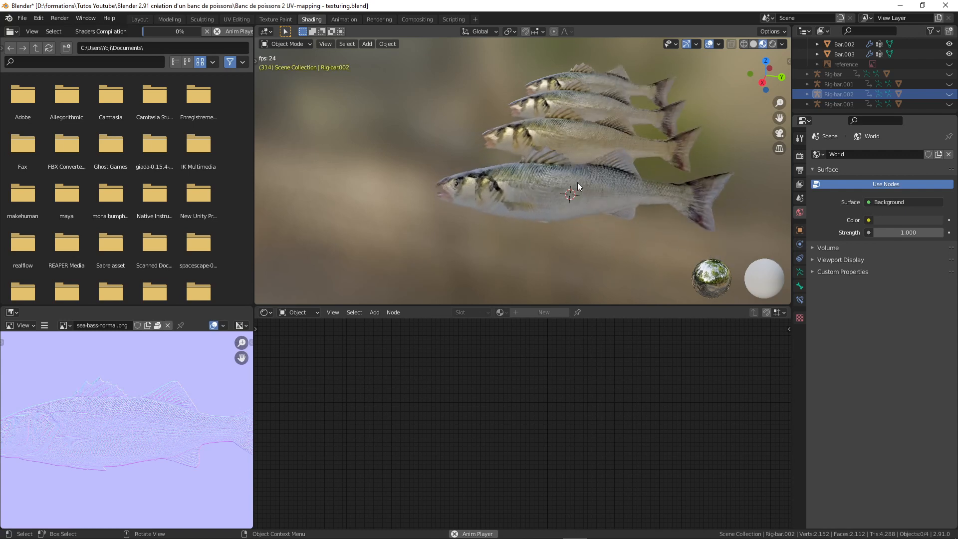
scroll(608, 139, down, 4)
middle_drag(626, 105, 645, 77)
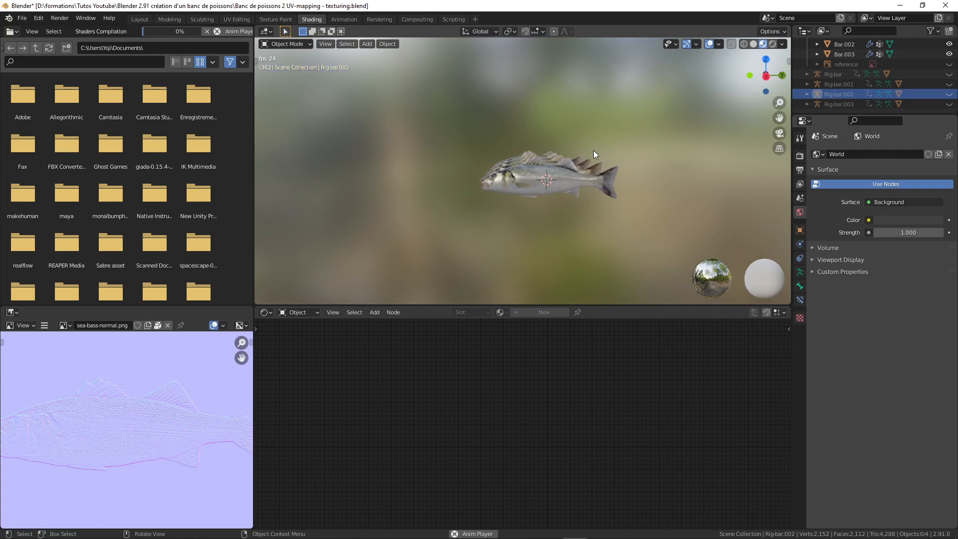
middle_drag(570, 170, 573, 160)
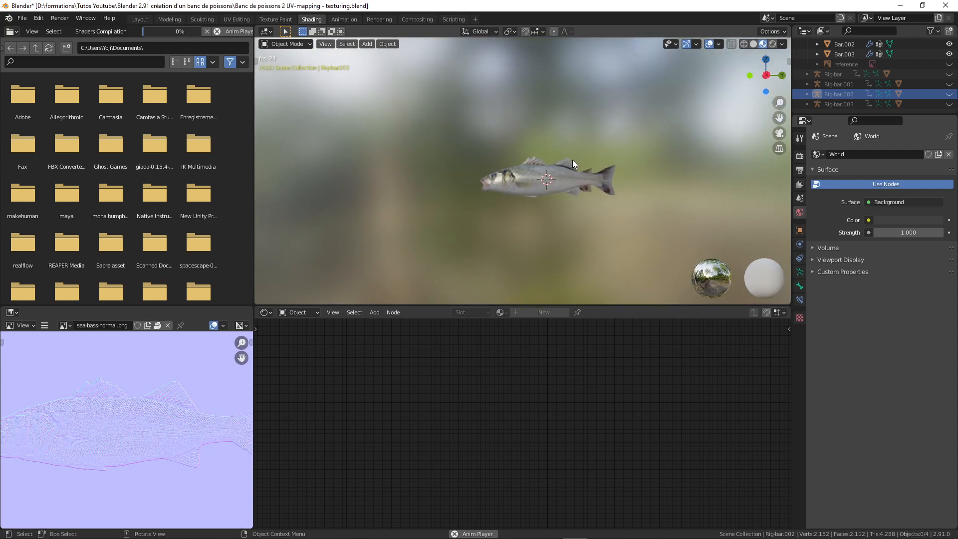
key(KP_3)
key(KP_5)
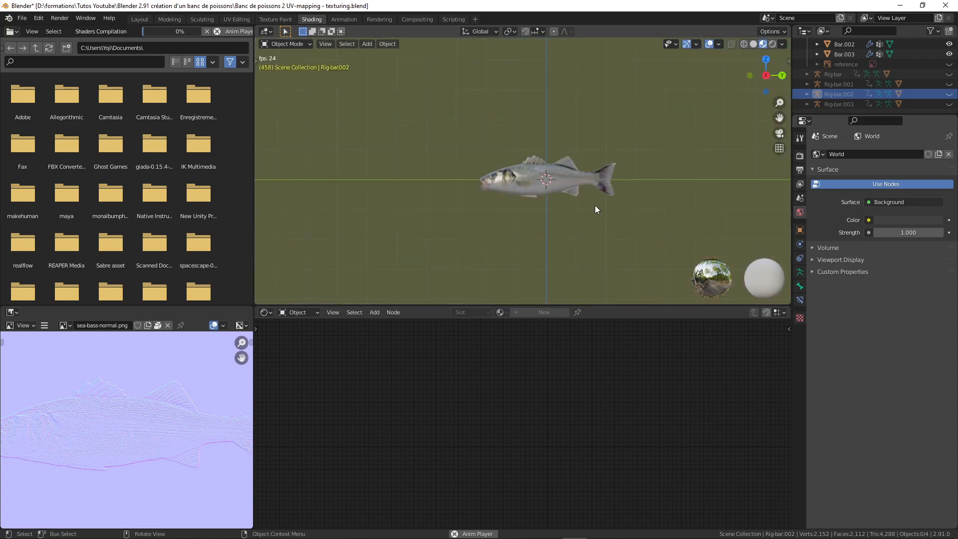
scroll(595, 205, up, 5)
middle_drag(548, 173, 550, 202)
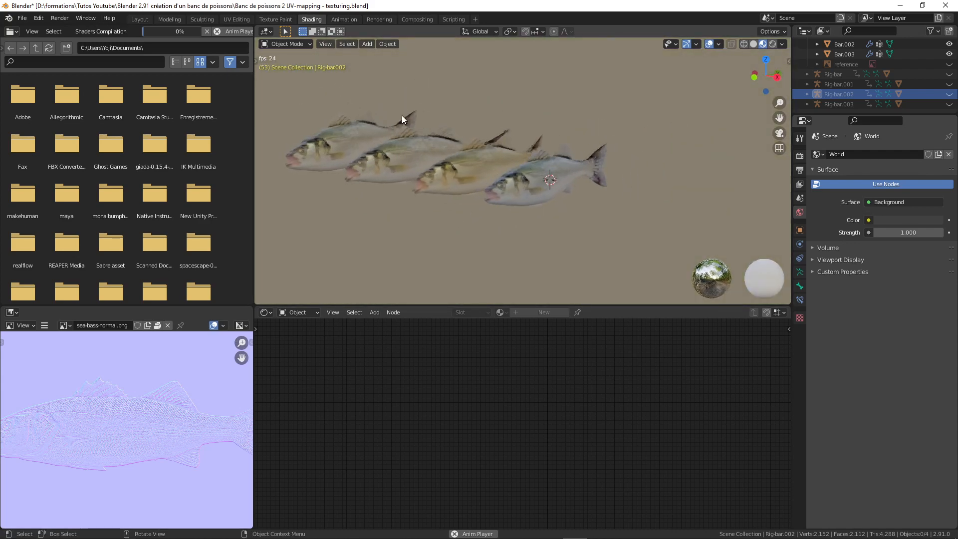
middle_drag(463, 166, 505, 214)
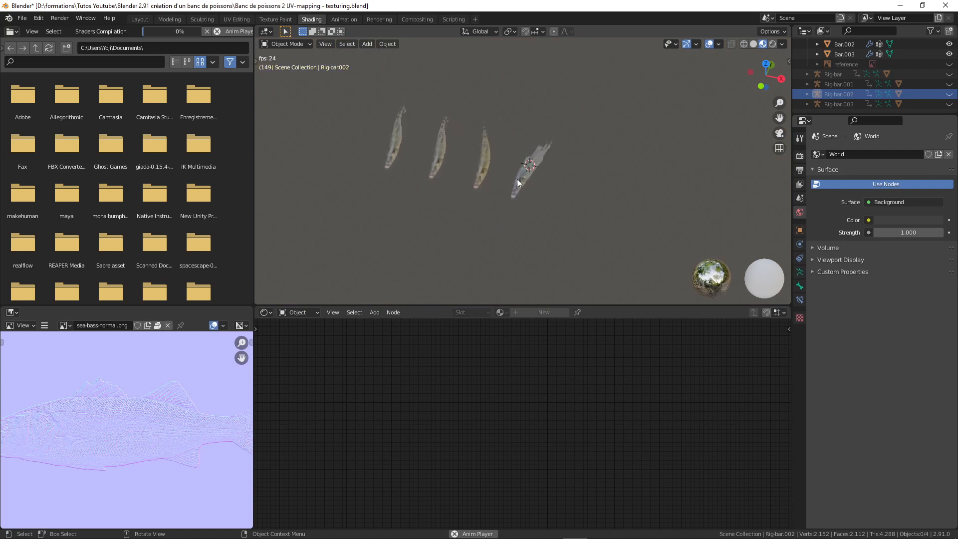